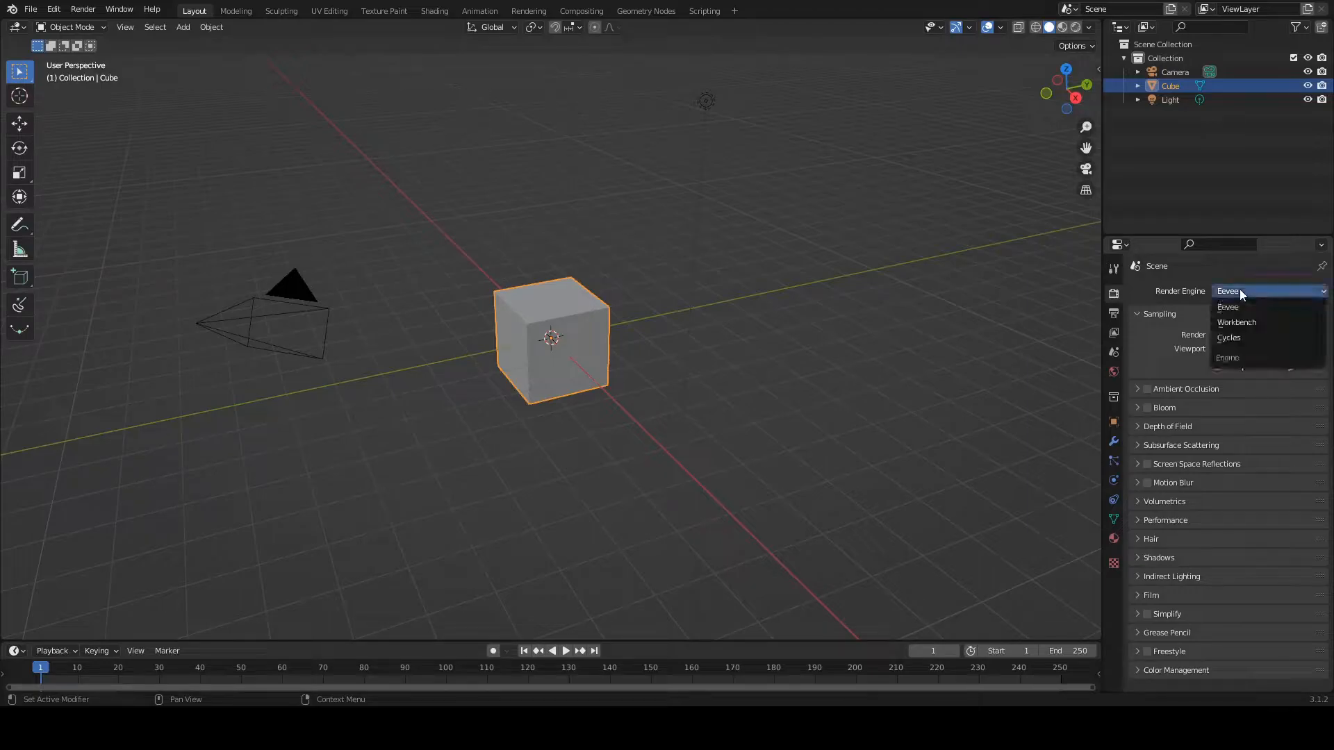
Step: Set the render engine to Cycles and its device to GPU Compute
click(1255, 338)
click(1233, 324)
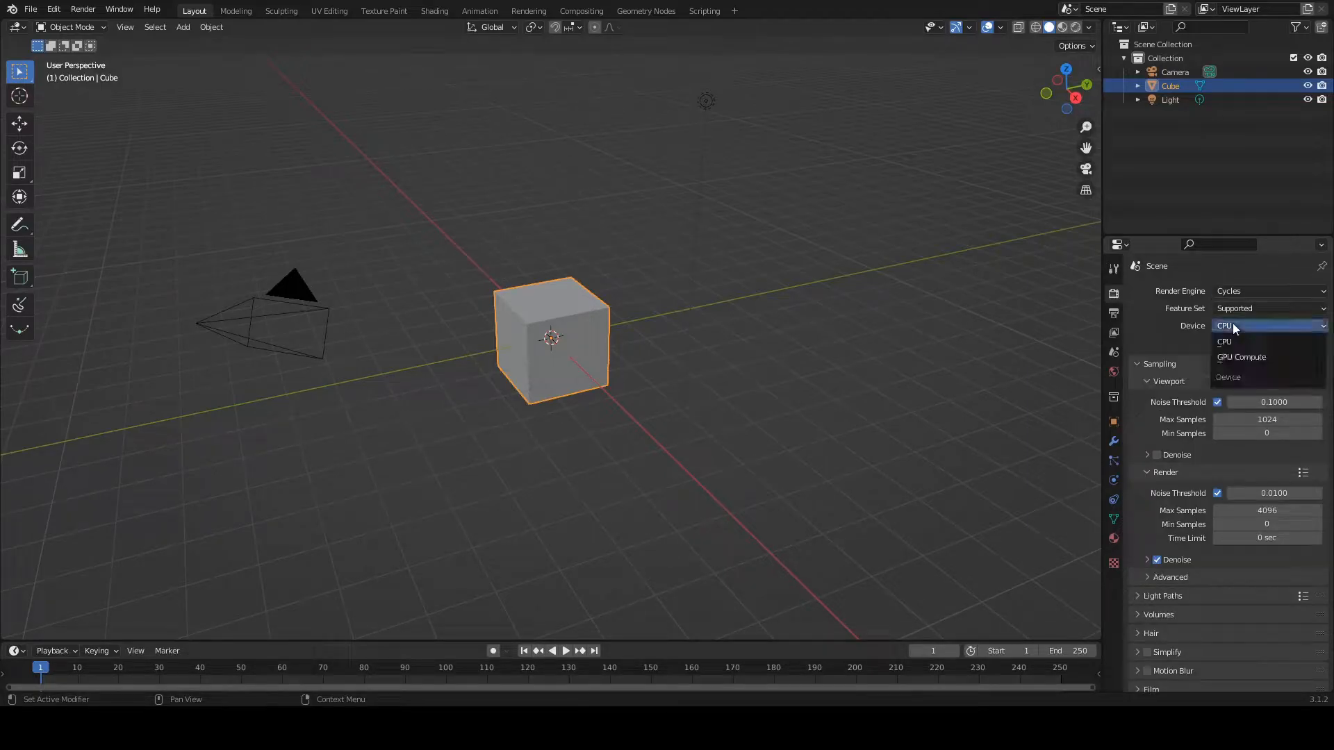
click(1241, 356)
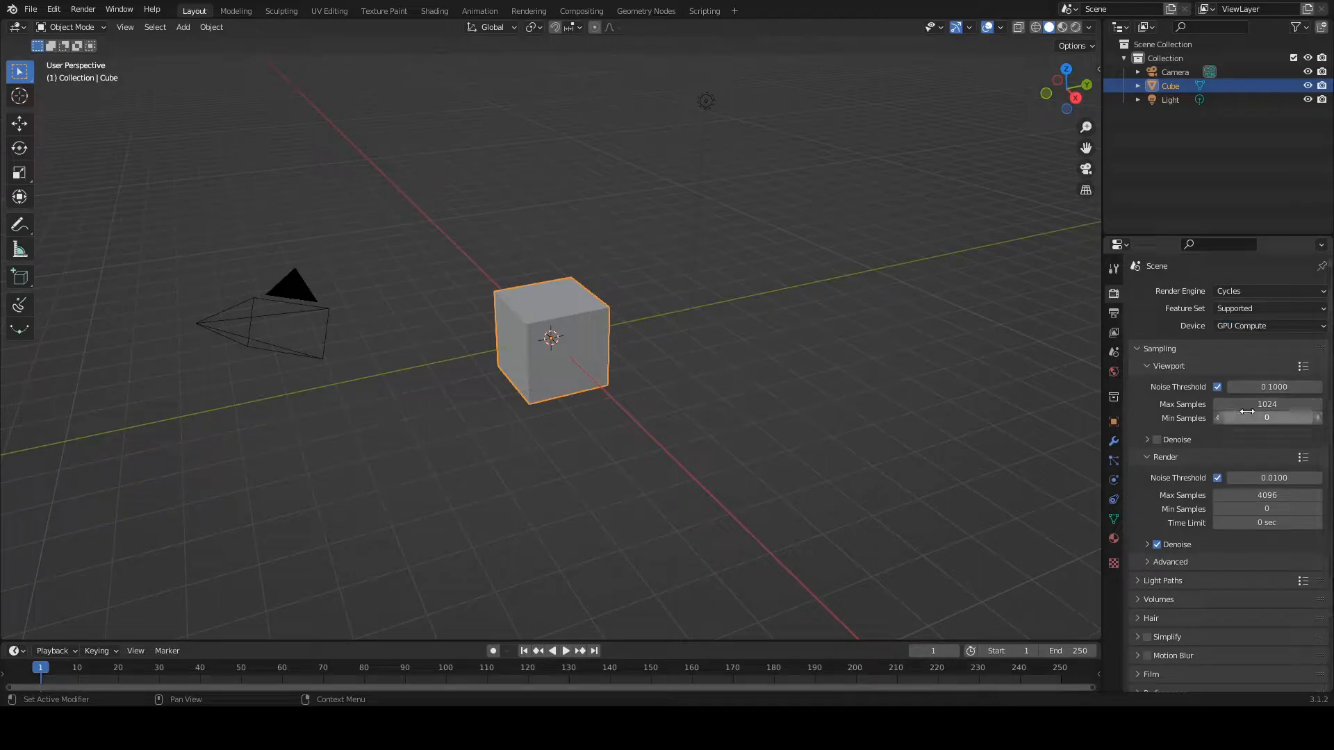
Step: Set the maximum samples to 128 for the viewport and 256 for the render
click(1289, 404)
text(12)
click(1251, 496)
text(256)
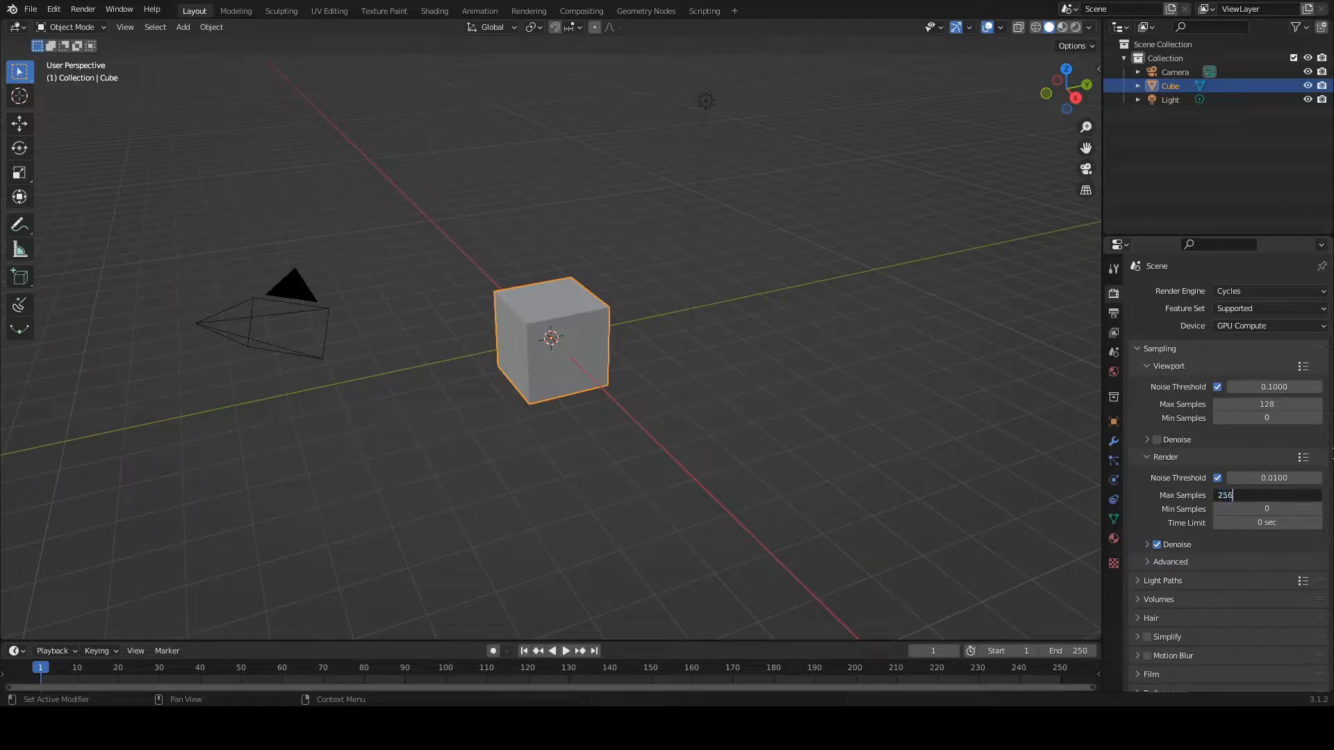
key(Return)
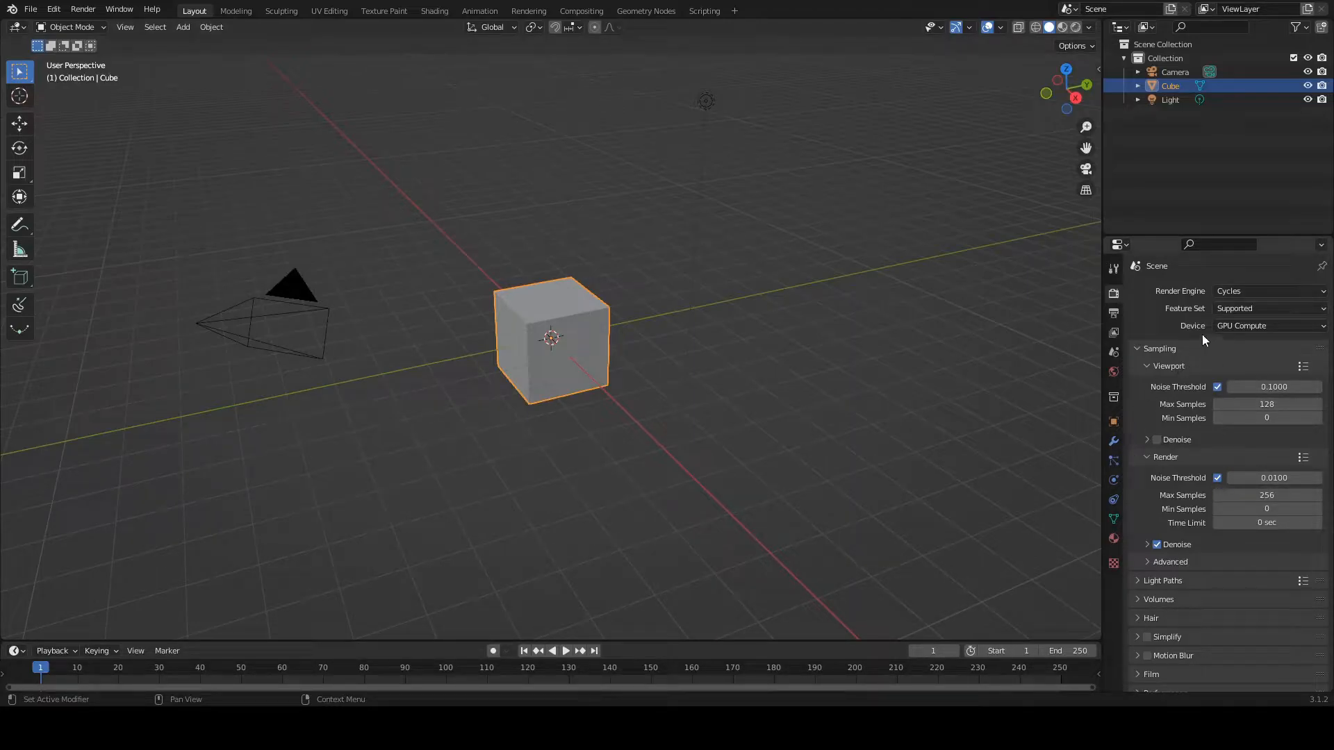
Step: Set the output resolution's X value to 1080 px for a square render format
click(1112, 313)
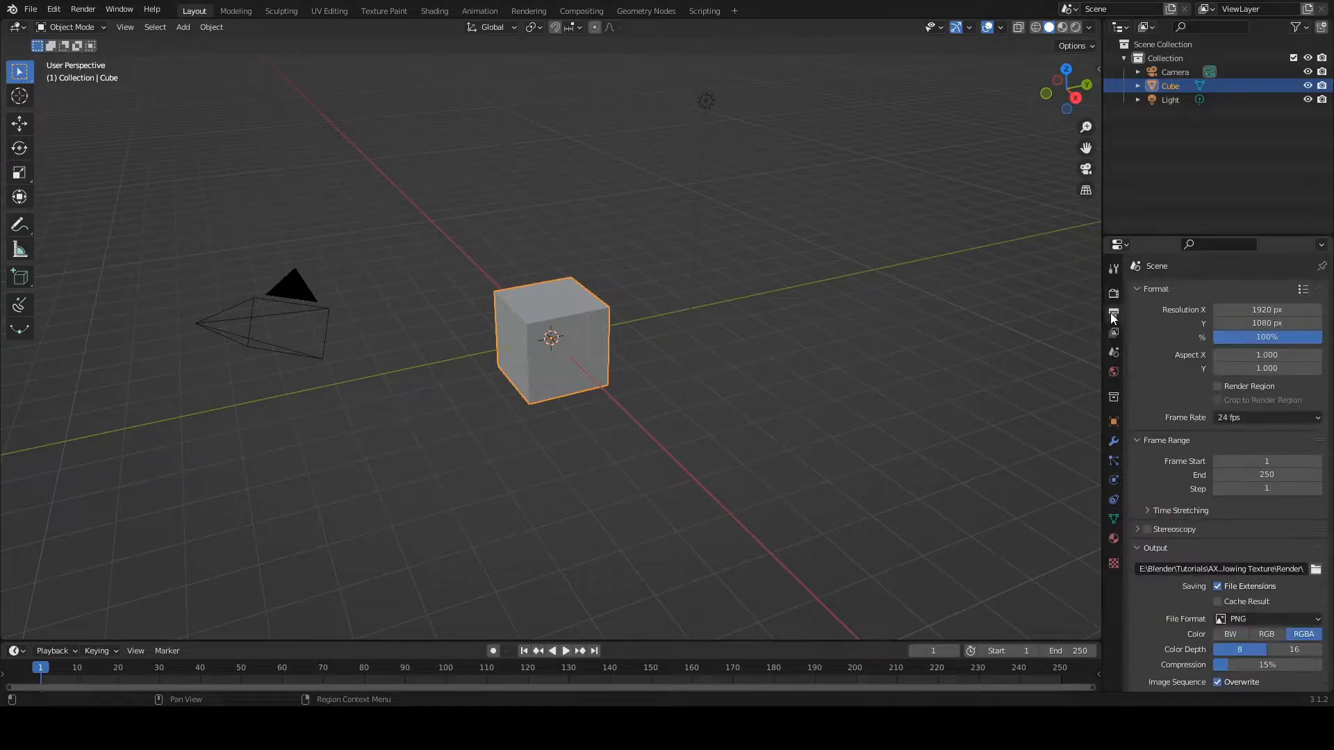
click(1248, 309)
text(1080)
key(Return)
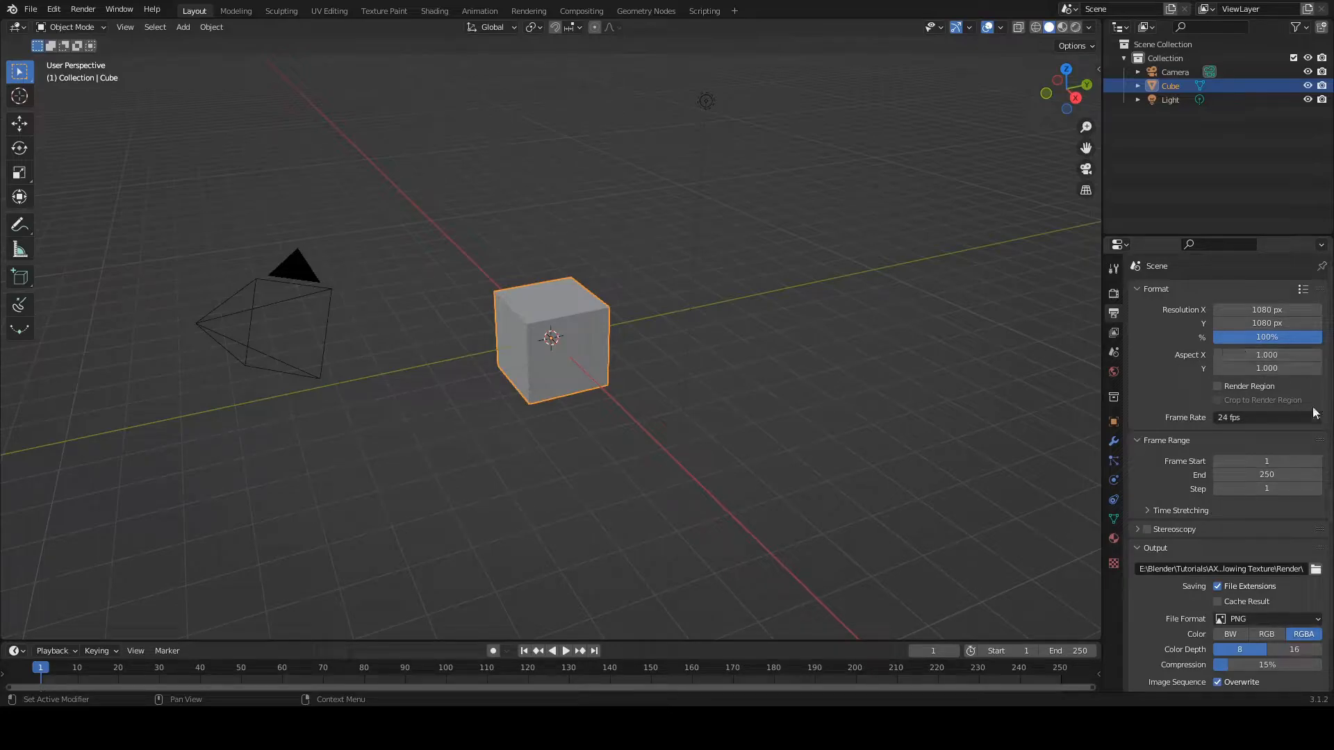
Step: Set the output frame rate to 30 fps and the output file format to OpenEXR
click(1273, 415)
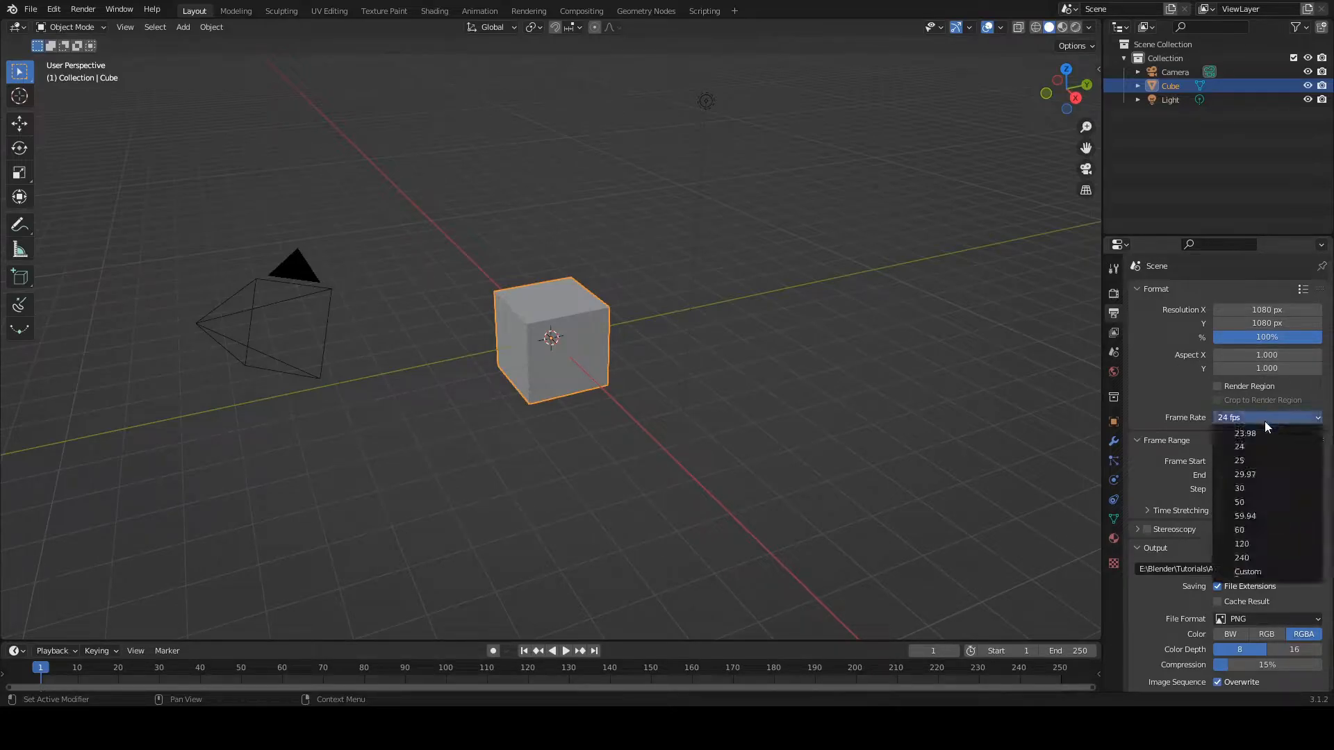
click(1274, 487)
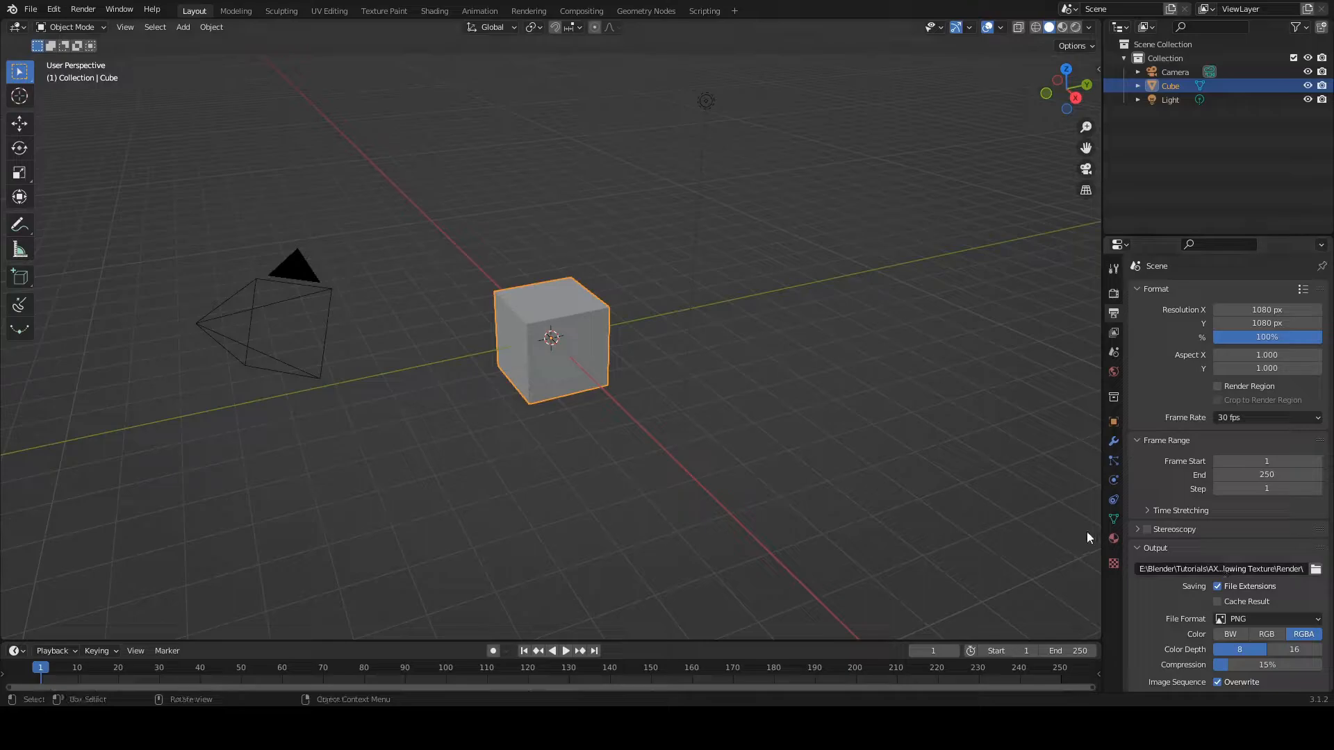
click(1238, 617)
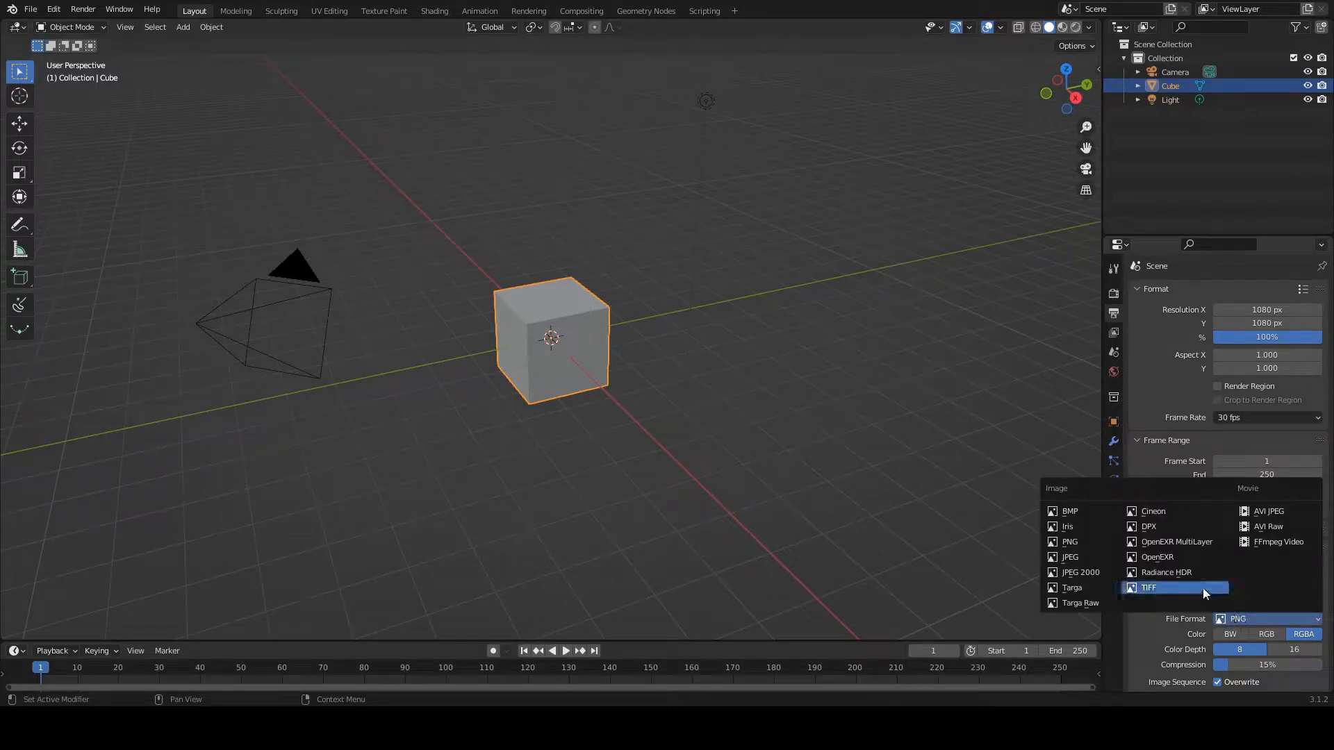
click(1171, 559)
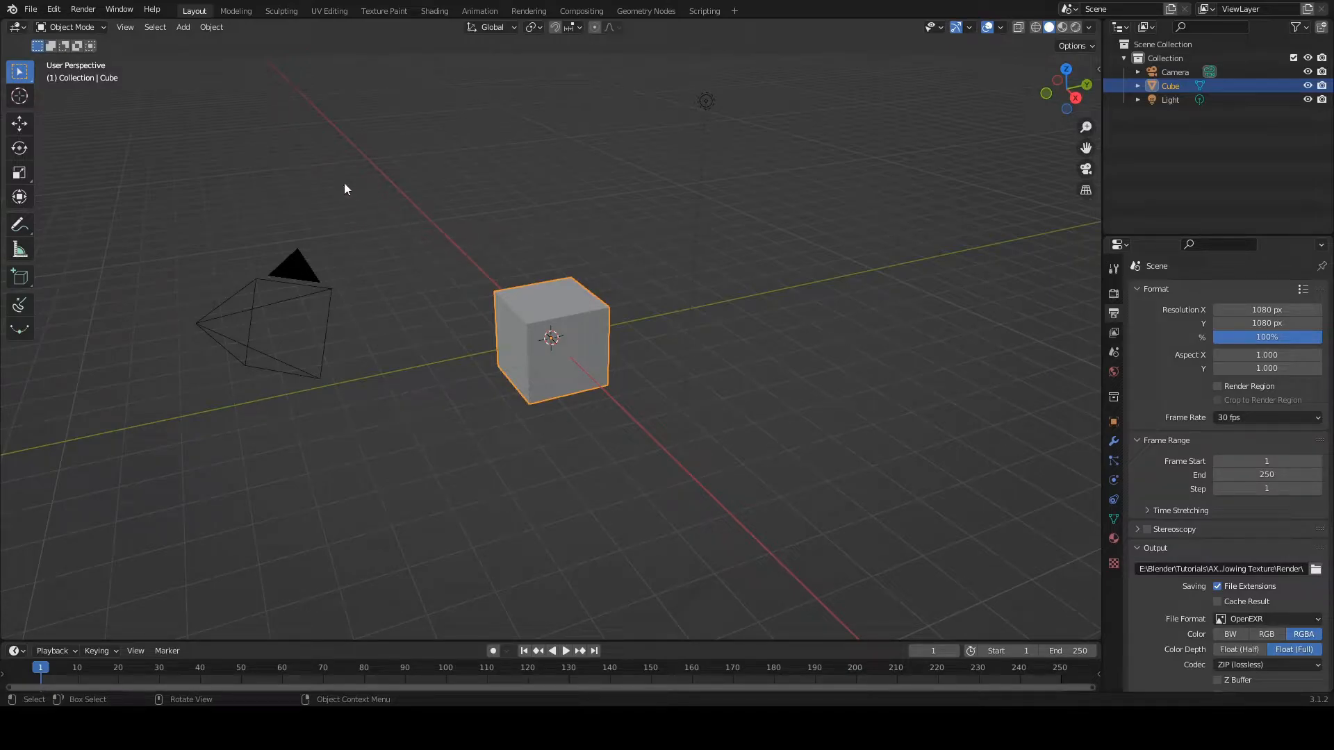
Step: Add a Bevel modifier to the cube with an amount of 0.03 m and 8 segments
scroll(523, 375, up, 5)
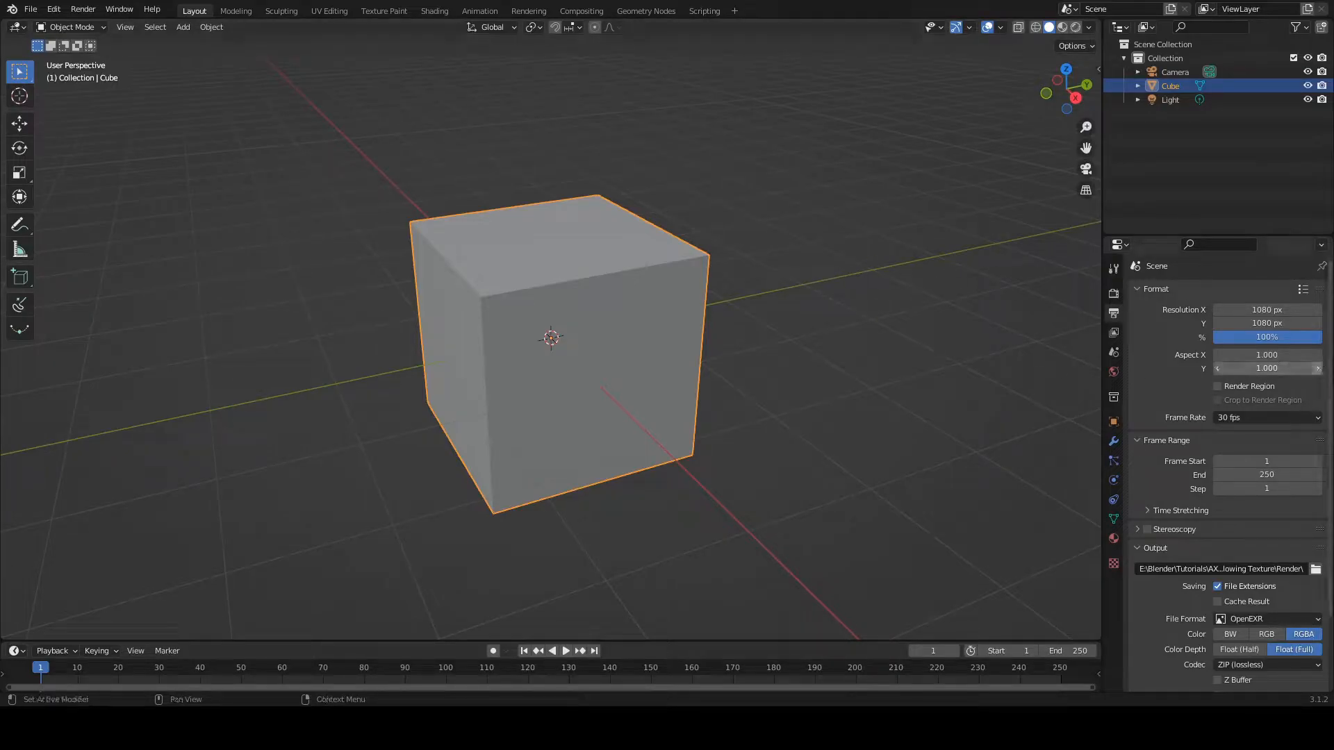
click(1114, 442)
click(1148, 291)
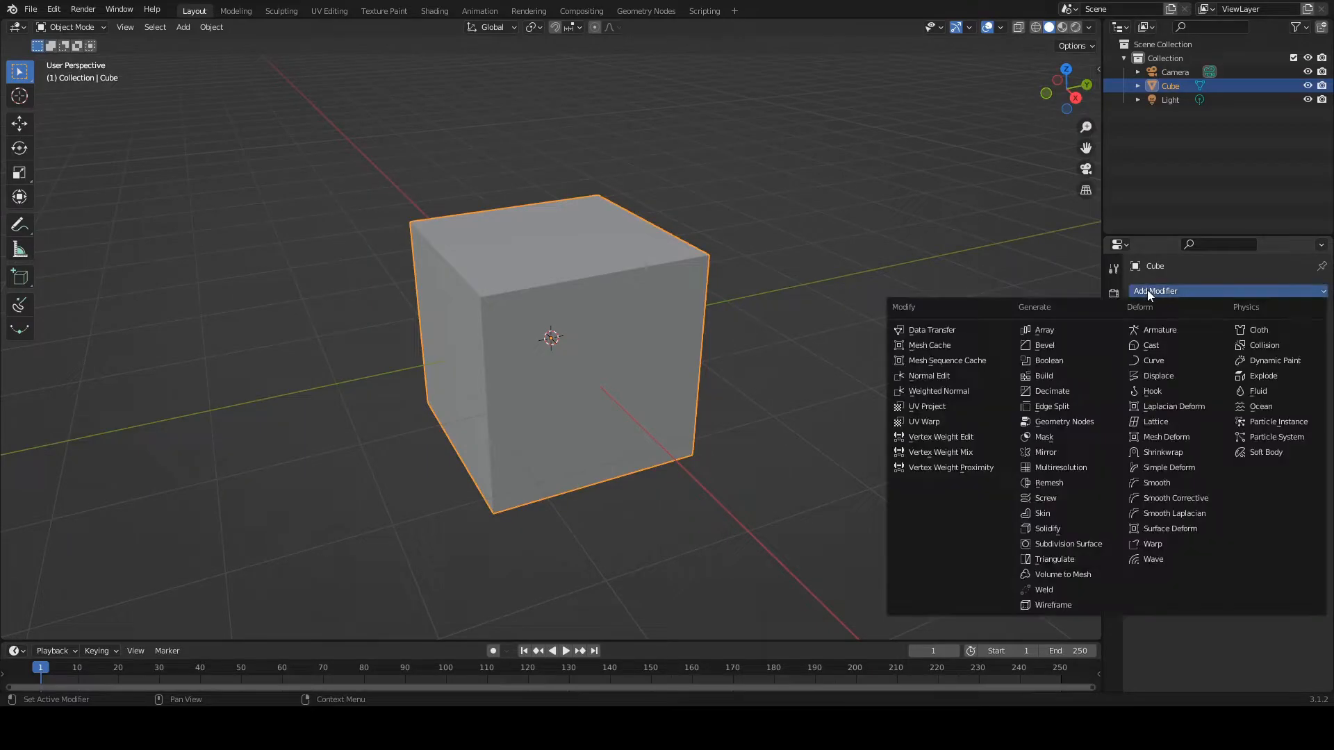
click(1049, 350)
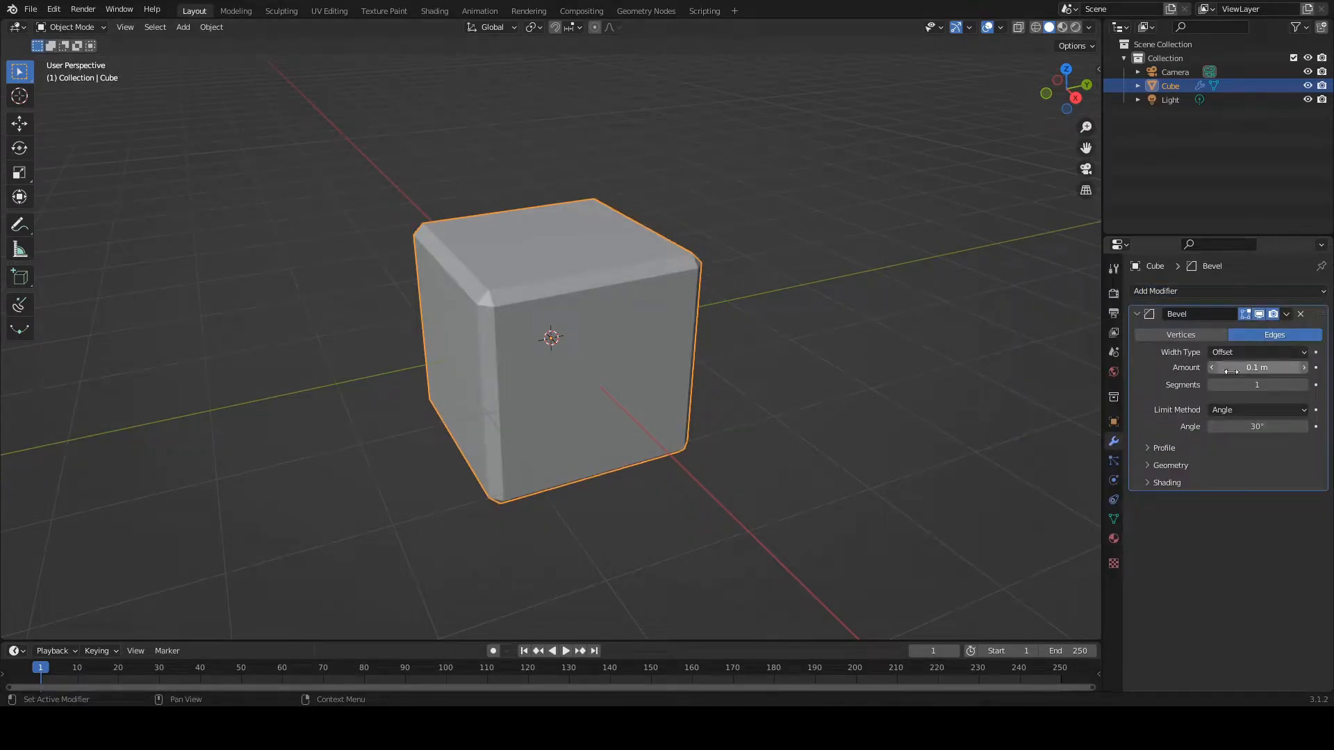
drag(1247, 370, 1213, 370)
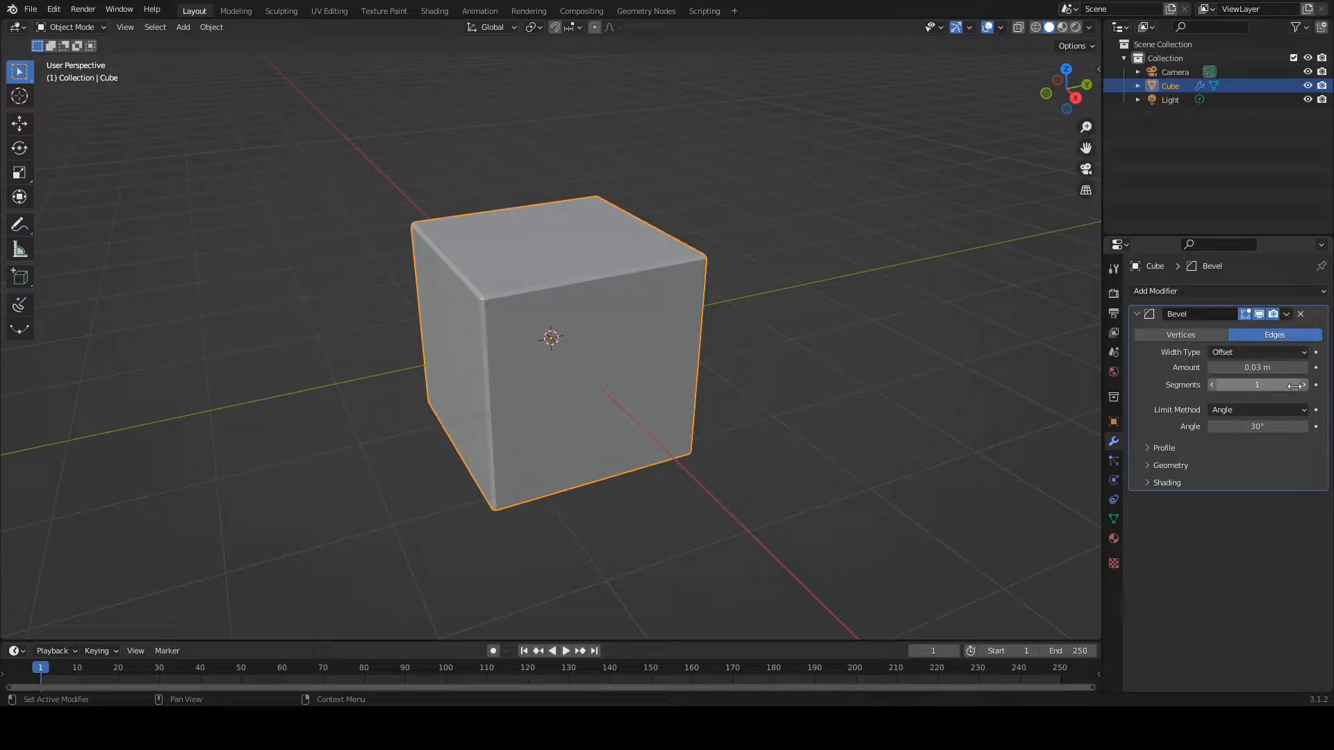
click(1265, 385)
click(1270, 384)
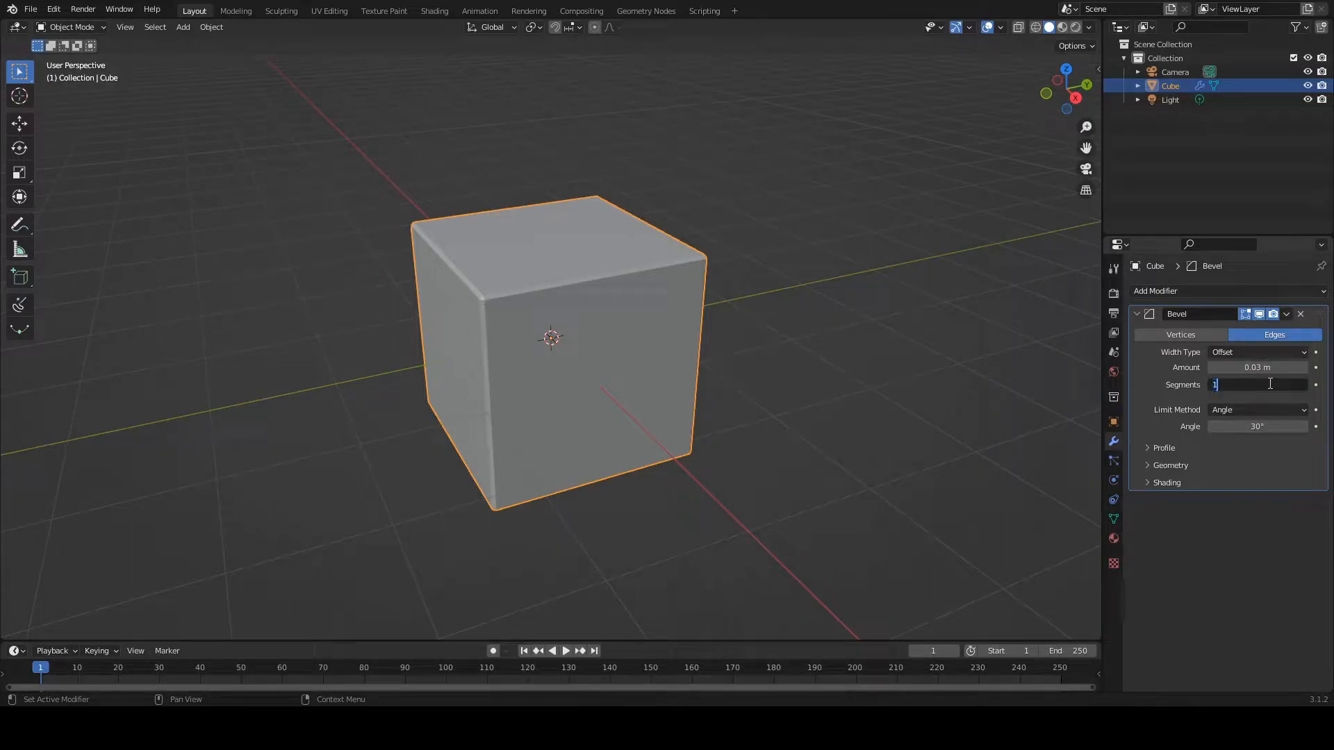
text(3)
key(Return)
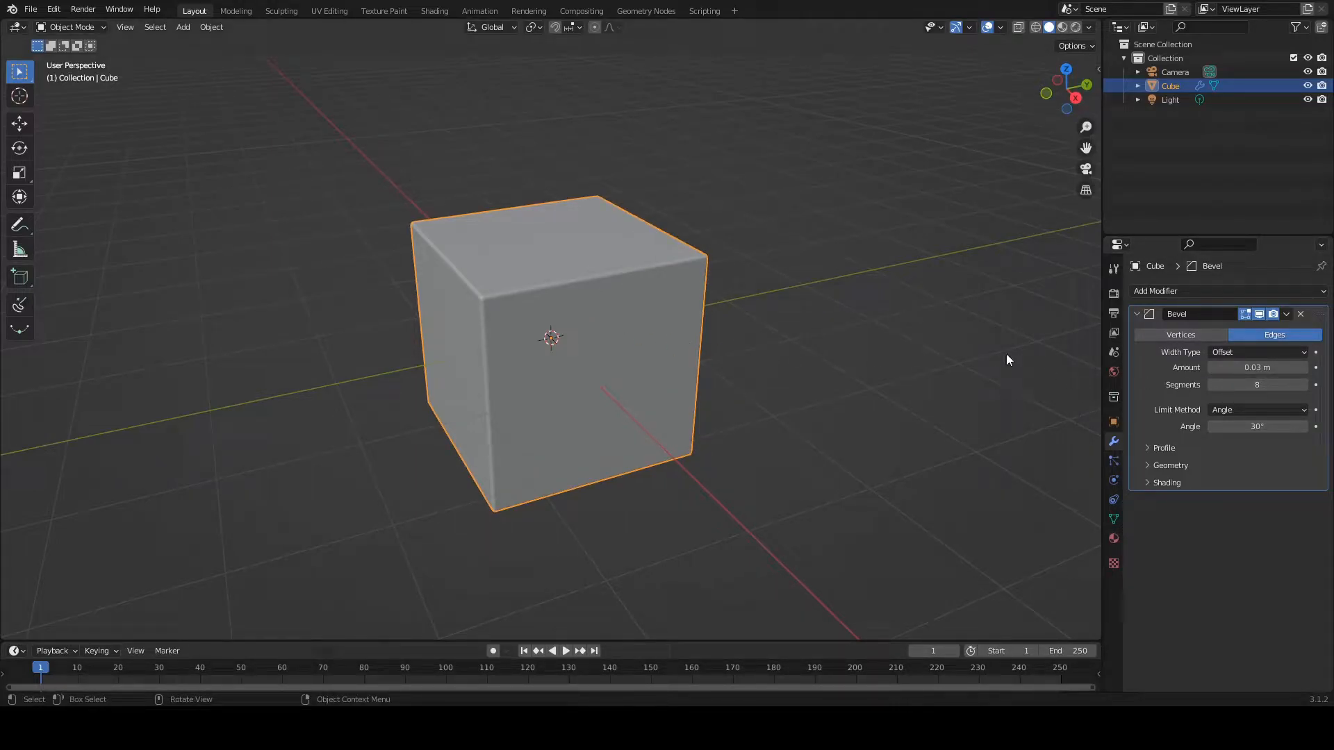
Step: Apply the Bevel modifier to the cube's mesh
click(1287, 314)
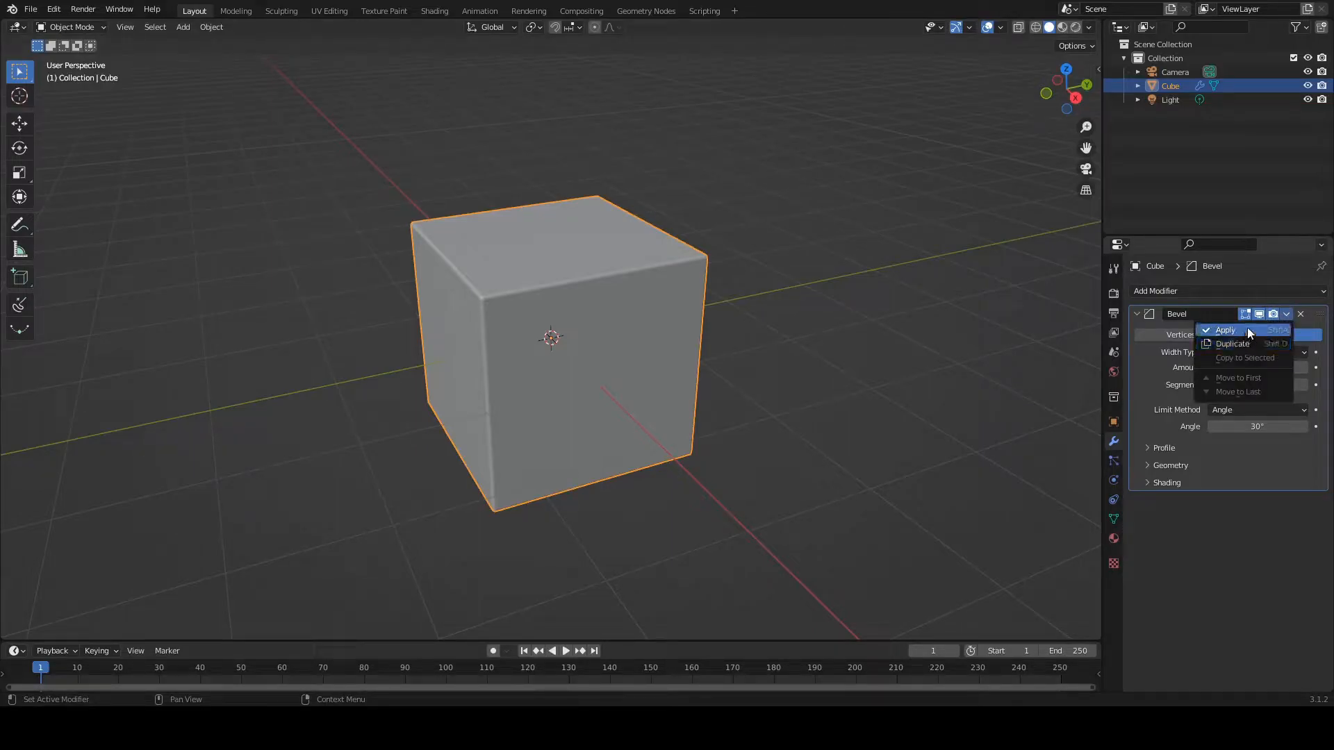
click(1247, 331)
middle_drag(594, 328, 539, 324)
scroll(549, 327, up, 2)
scroll(535, 320, up, 1)
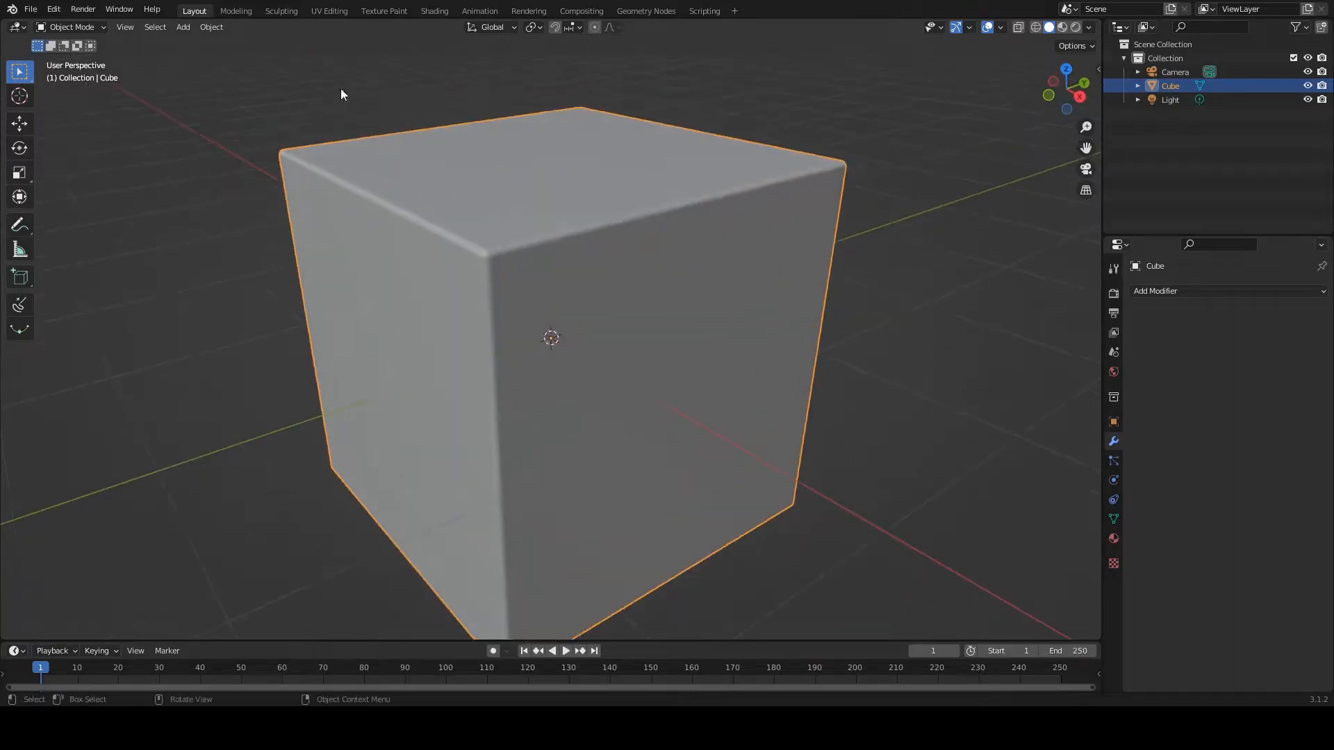
Step: Switch to the Shading workspace and enlarge the shader node editor below the 3D viewport
click(437, 11)
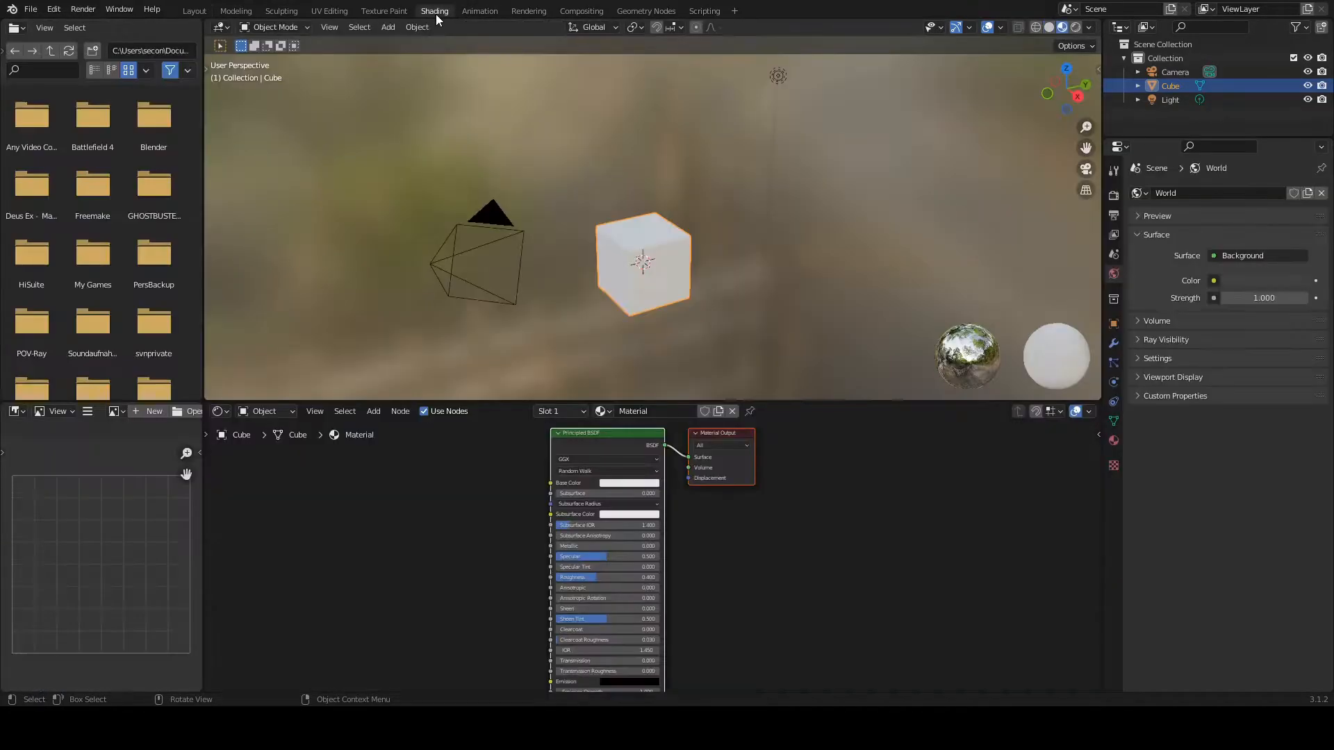
scroll(706, 327, up, 5)
shift+middle_drag(723, 316, 781, 163)
drag(792, 402, 802, 208)
shift+middle_drag(817, 161, 791, 262)
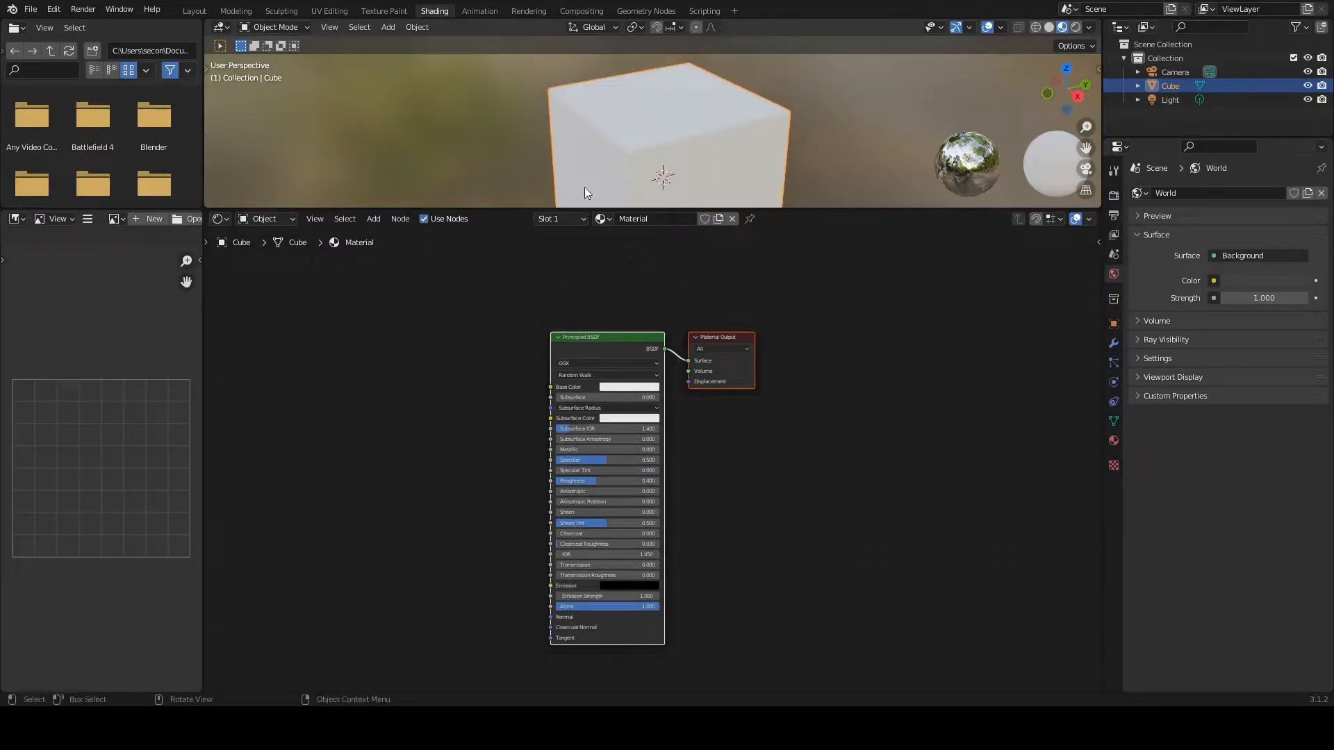
Step: Add a Musgrave Texture node to the cube's material, to the left of the Principled BSDF node
middle_drag(381, 439, 621, 391)
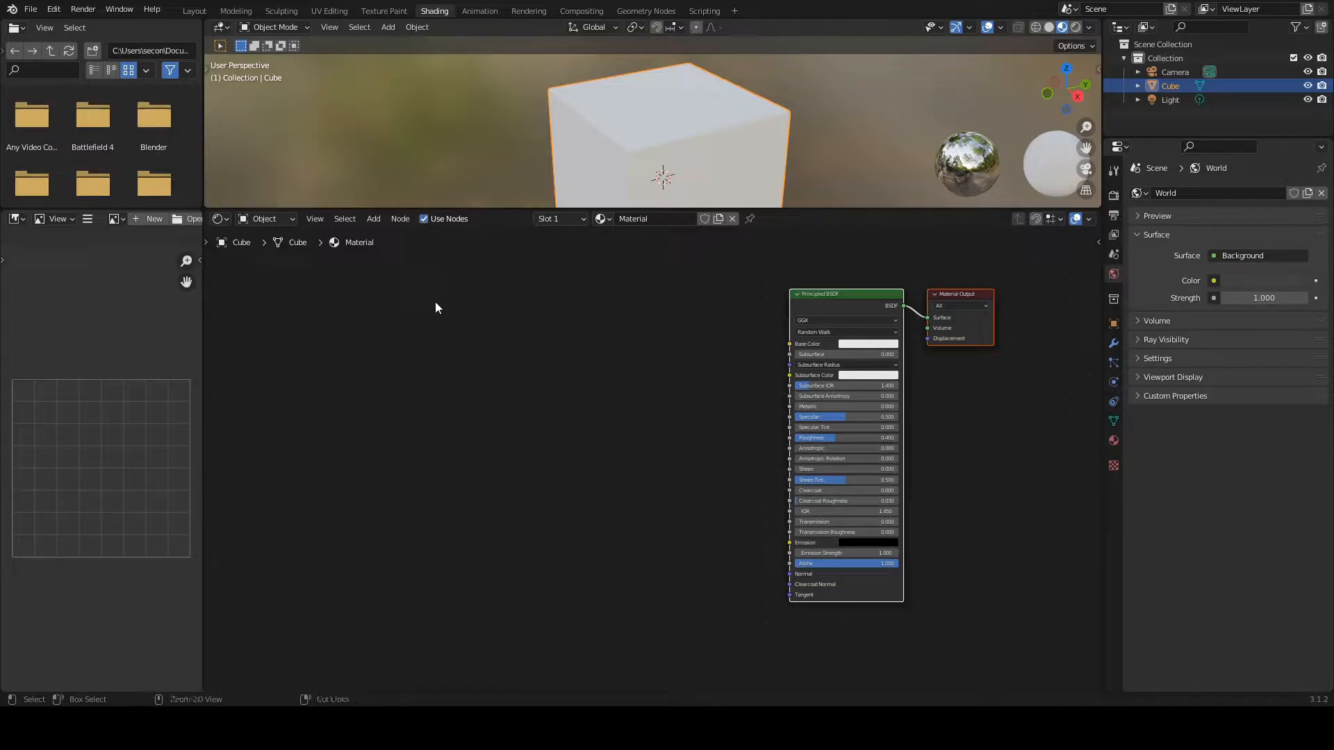
key(shift+a)
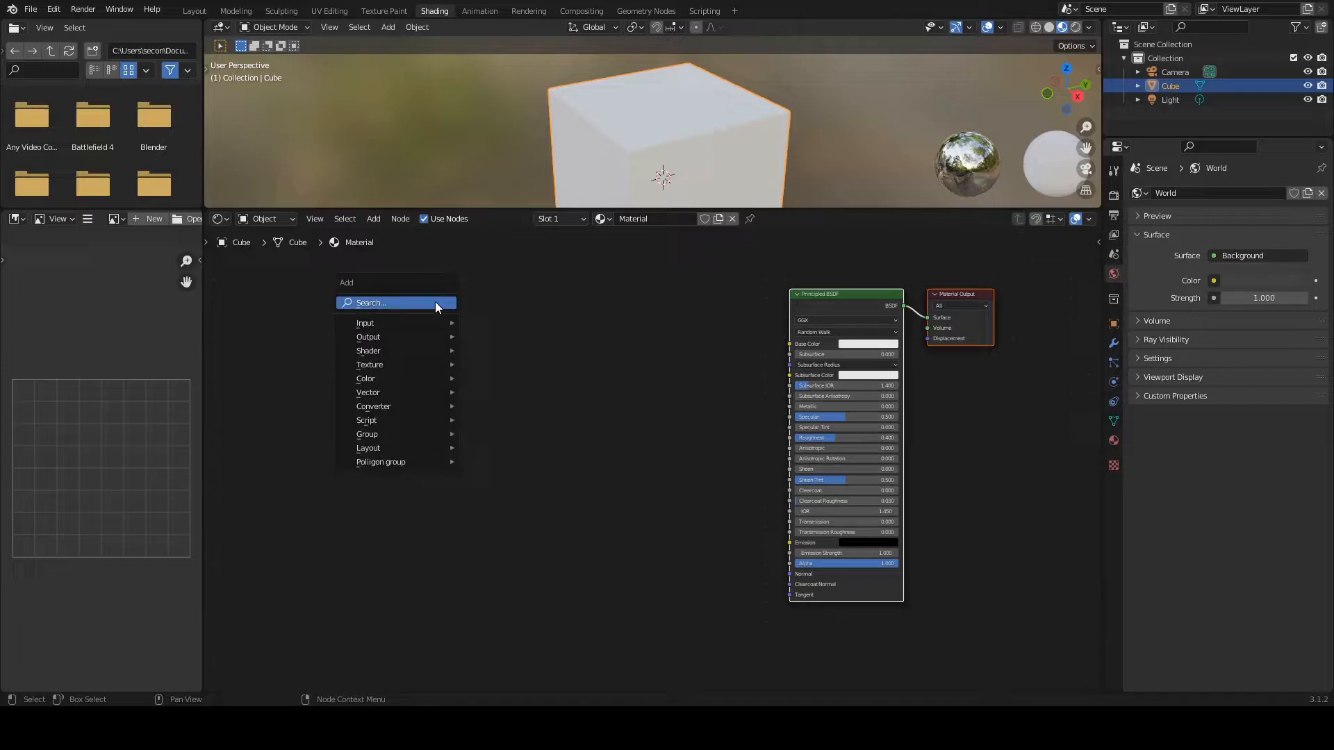
click(435, 303)
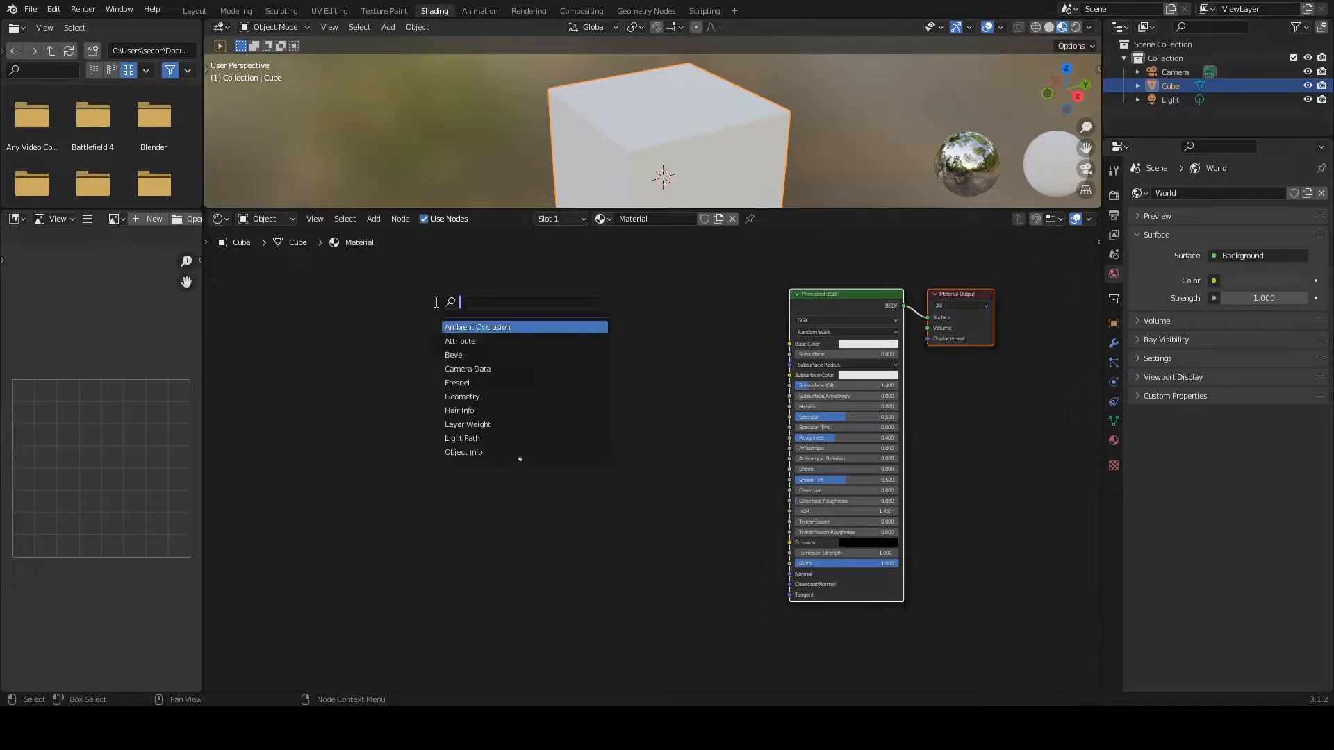
text(mus)
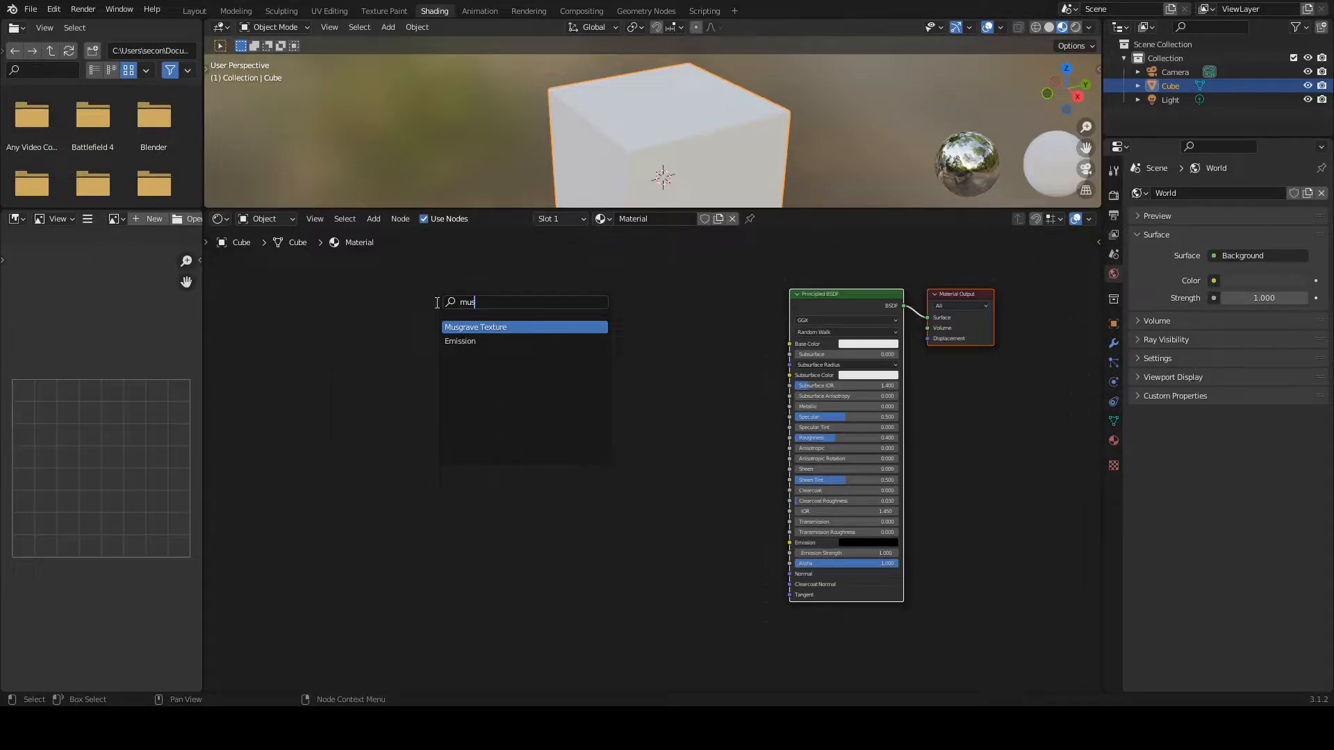
click(486, 327)
click(522, 331)
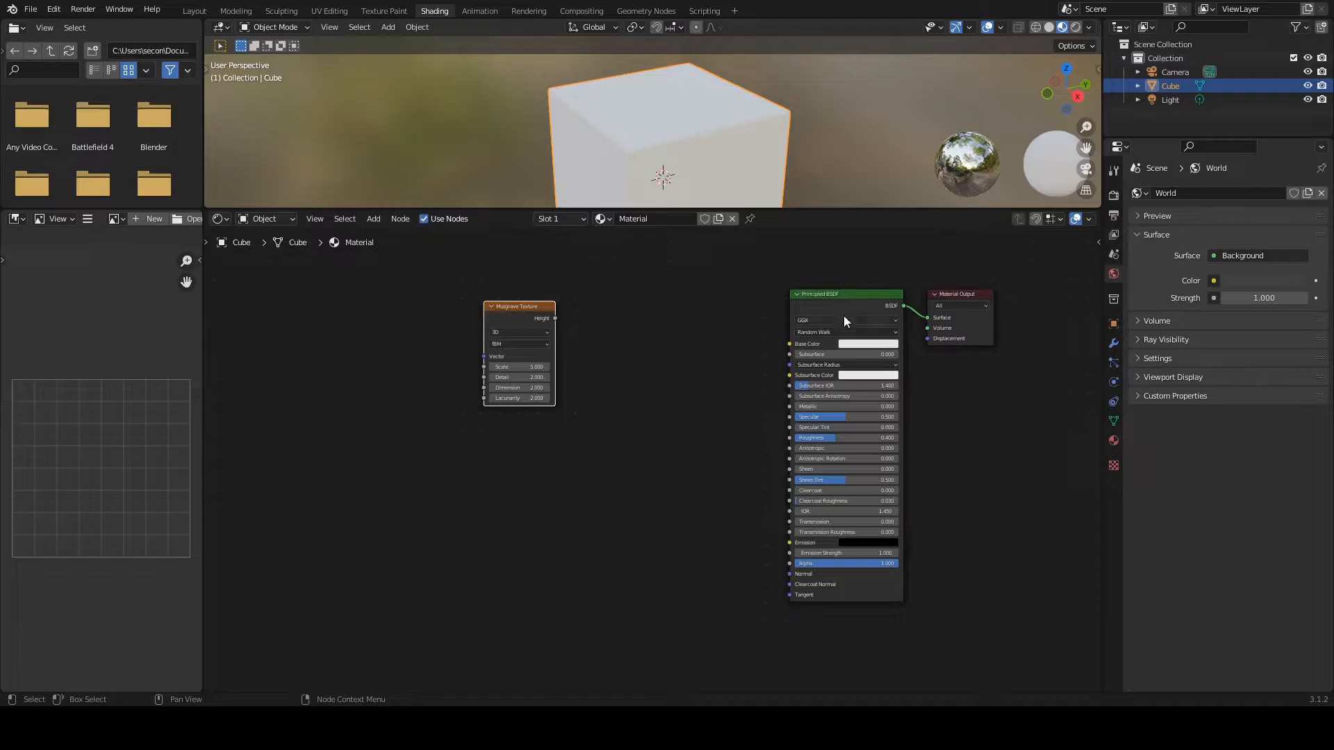
Step: Add a ColorRamp node between the Musgrave Texture and Principled BSDF nodes
scroll(843, 315, up, 1)
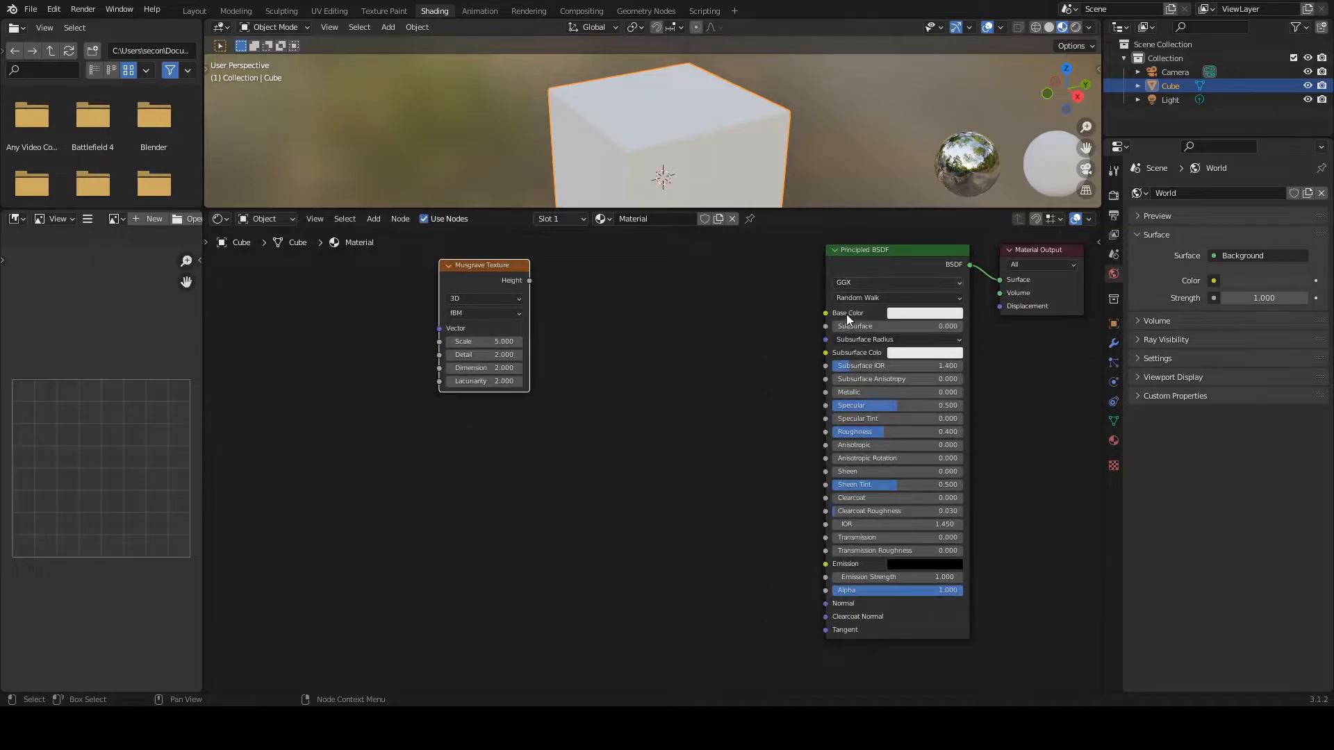
key(shift+a)
click(600, 316)
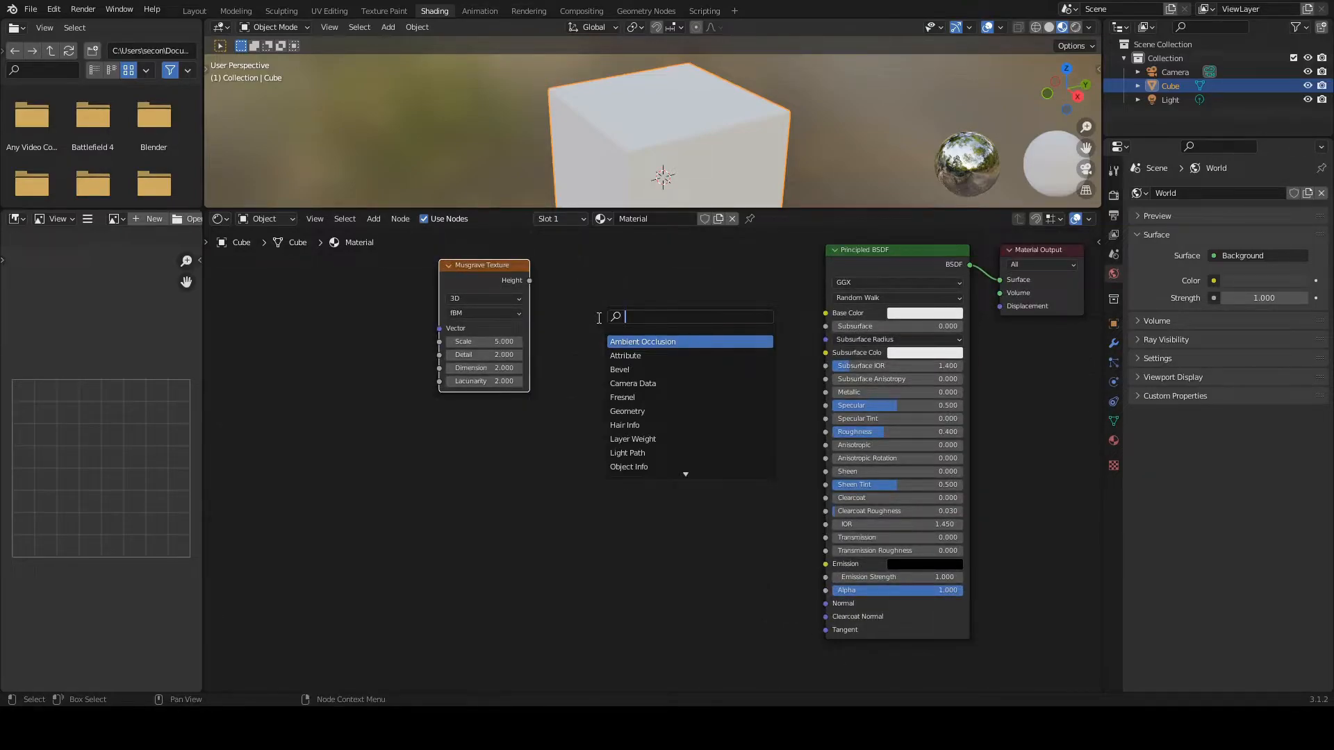
text(color ramp)
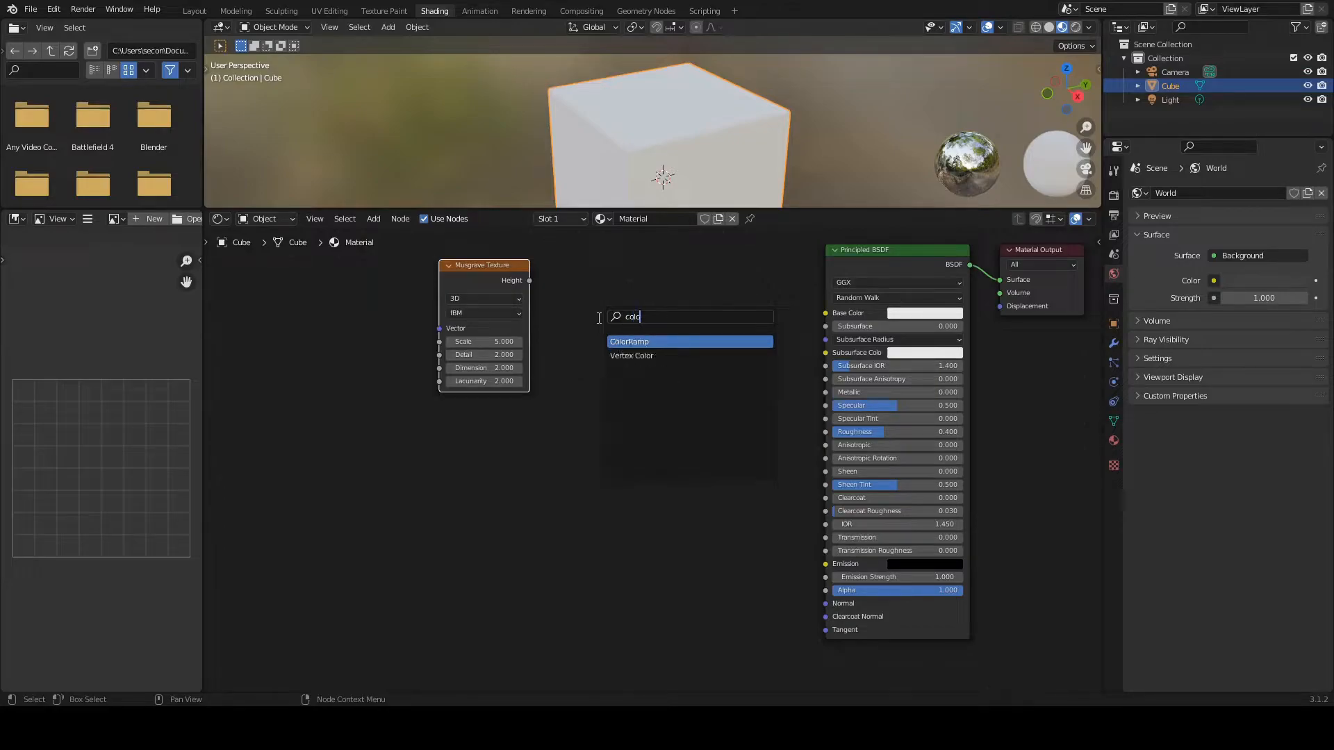
key(Return)
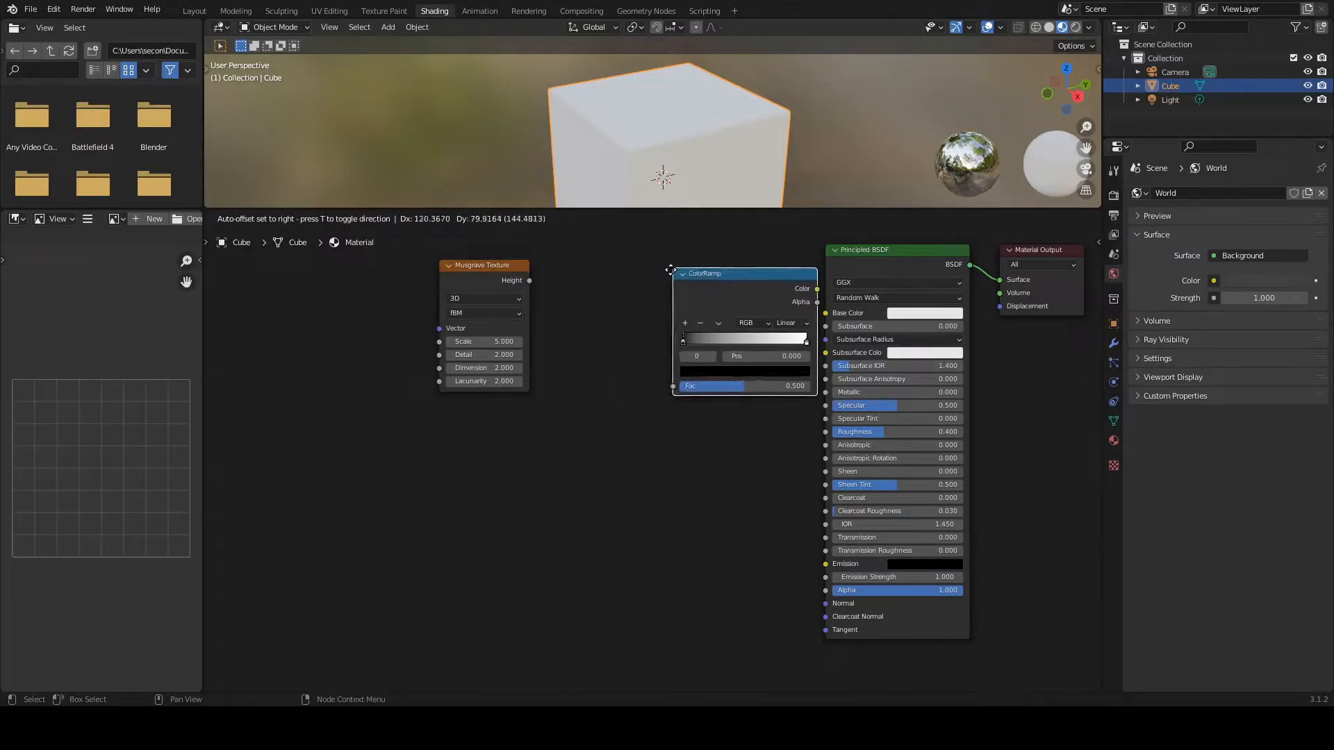
click(671, 270)
drag(723, 271, 638, 263)
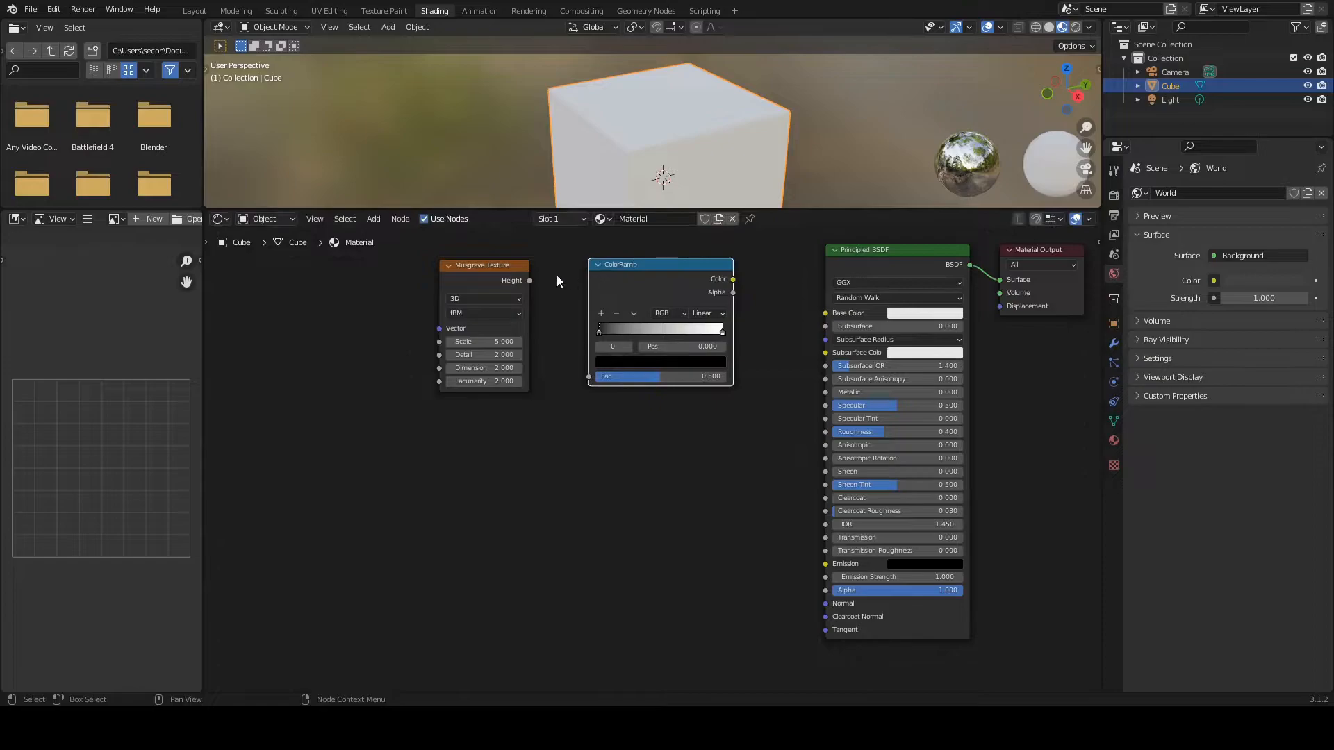
Step: Link the Musgrave Height to the ColorRamp Fac and the ColorRamp Color to the Principled BSDF Base Color, and enlarge the 3D viewport
drag(530, 281, 589, 376)
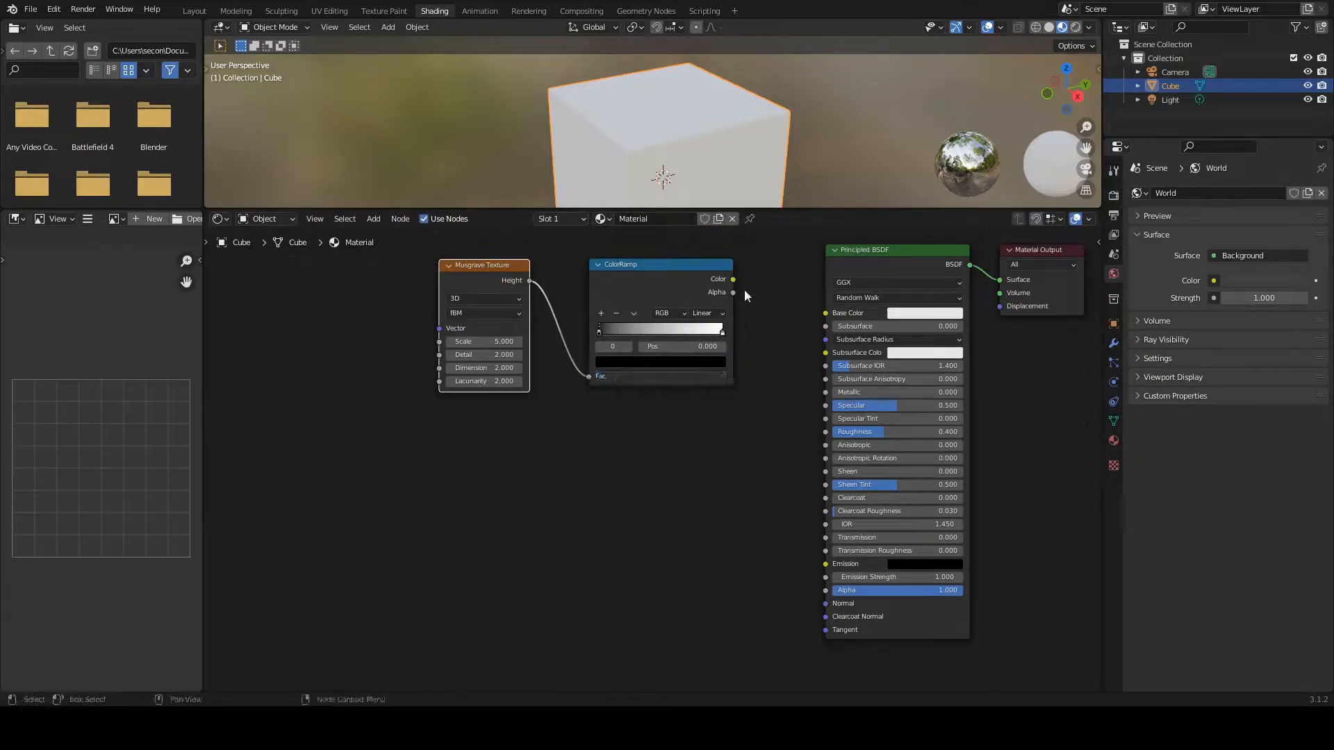
drag(733, 278, 825, 312)
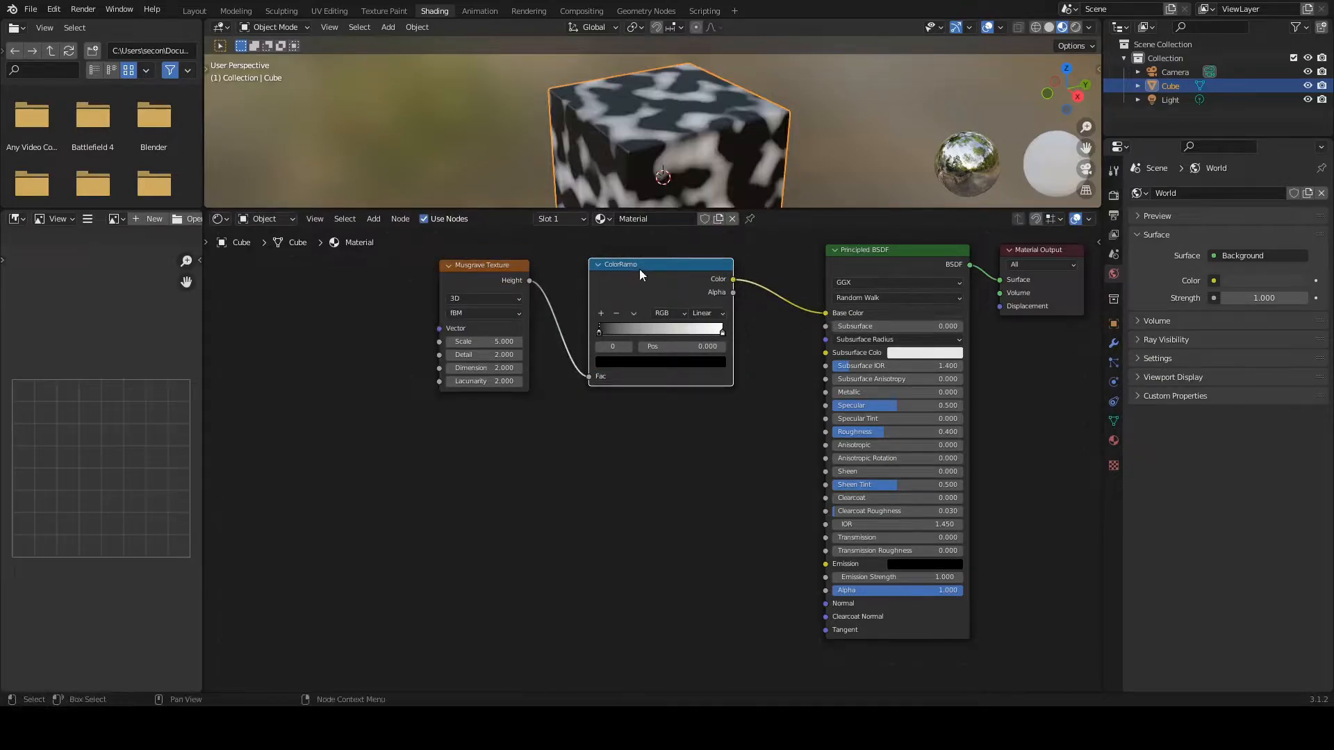
drag(631, 266, 652, 279)
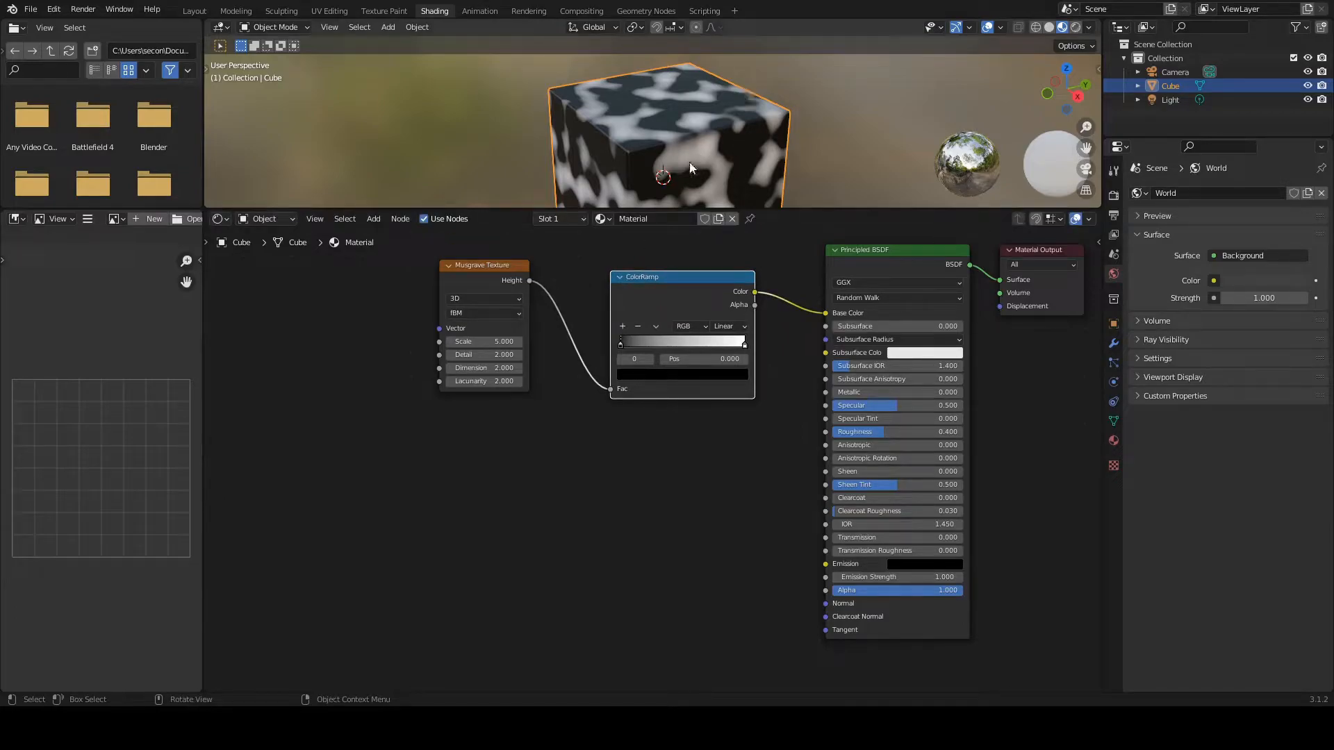
drag(693, 210, 695, 290)
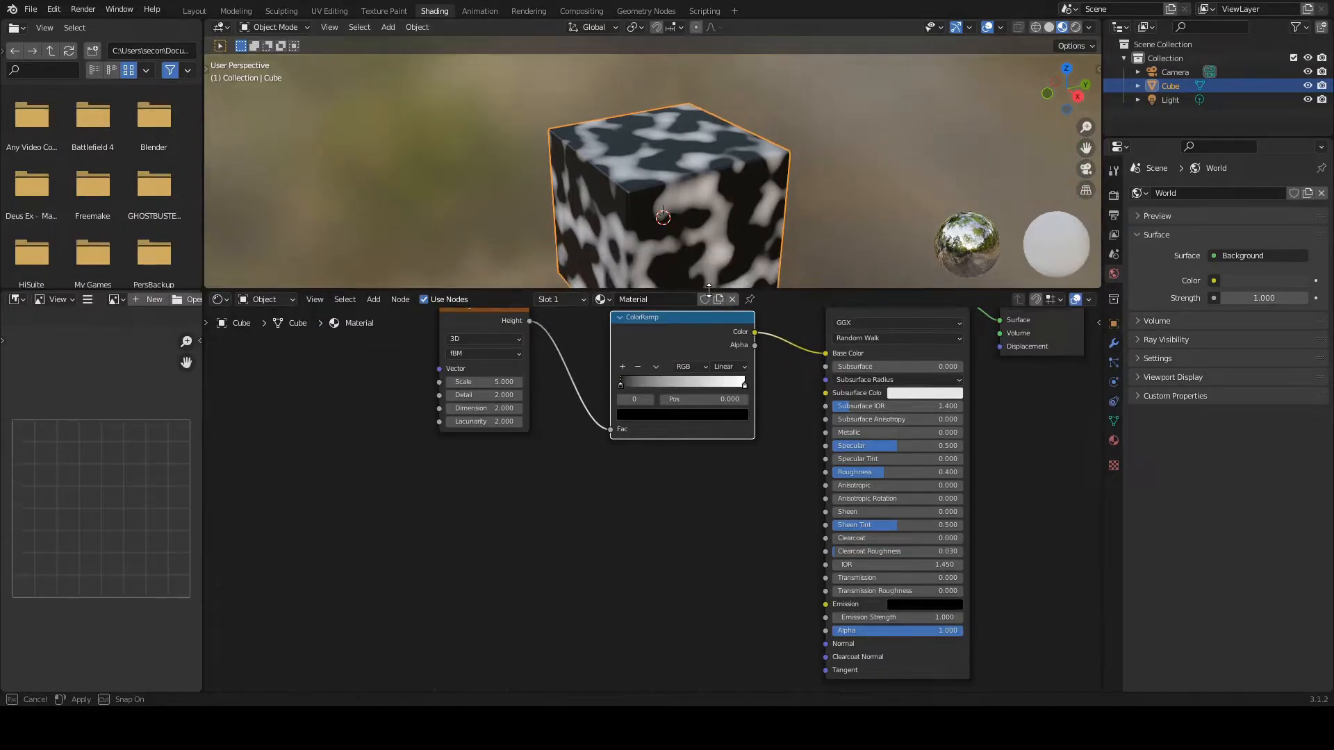
shift+middle_drag(703, 214, 695, 153)
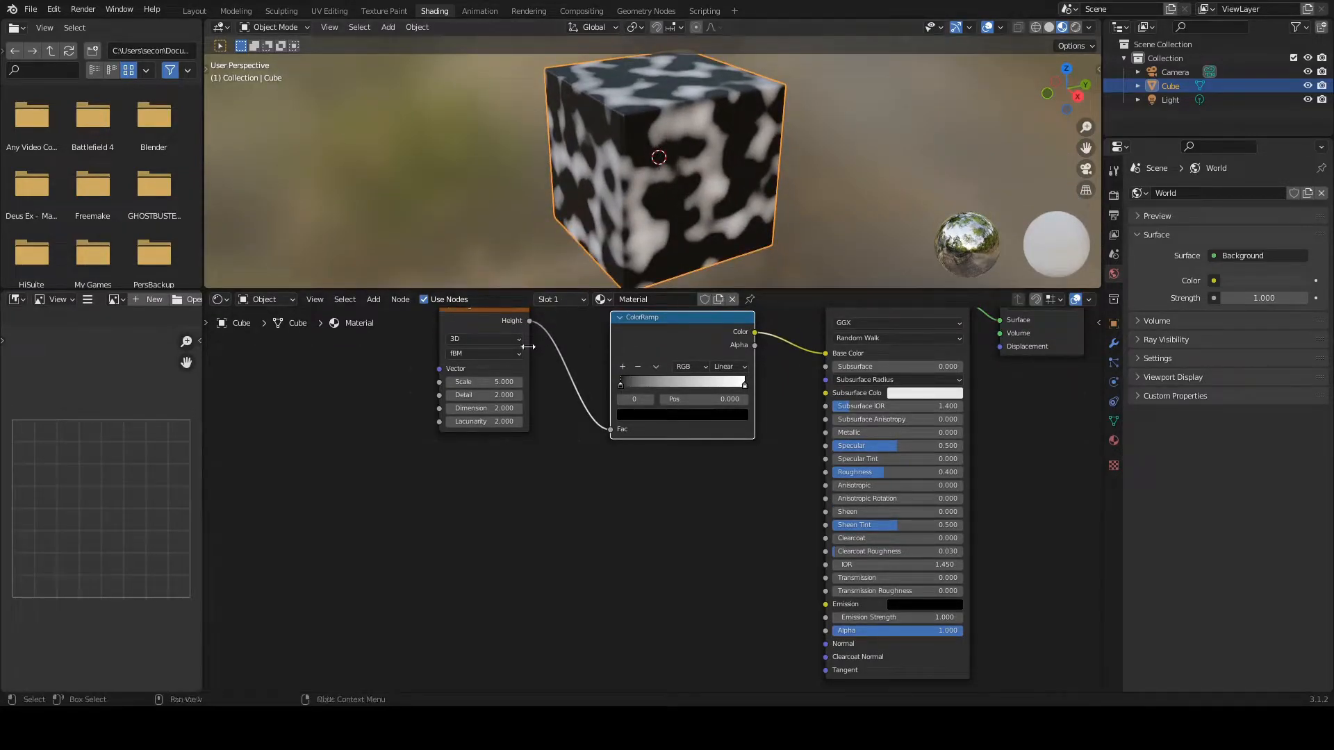
Step: Set the Musgrave Texture scale to 14.3 and enlarge the 3D viewport so the whole cube fits
drag(489, 379, 622, 379)
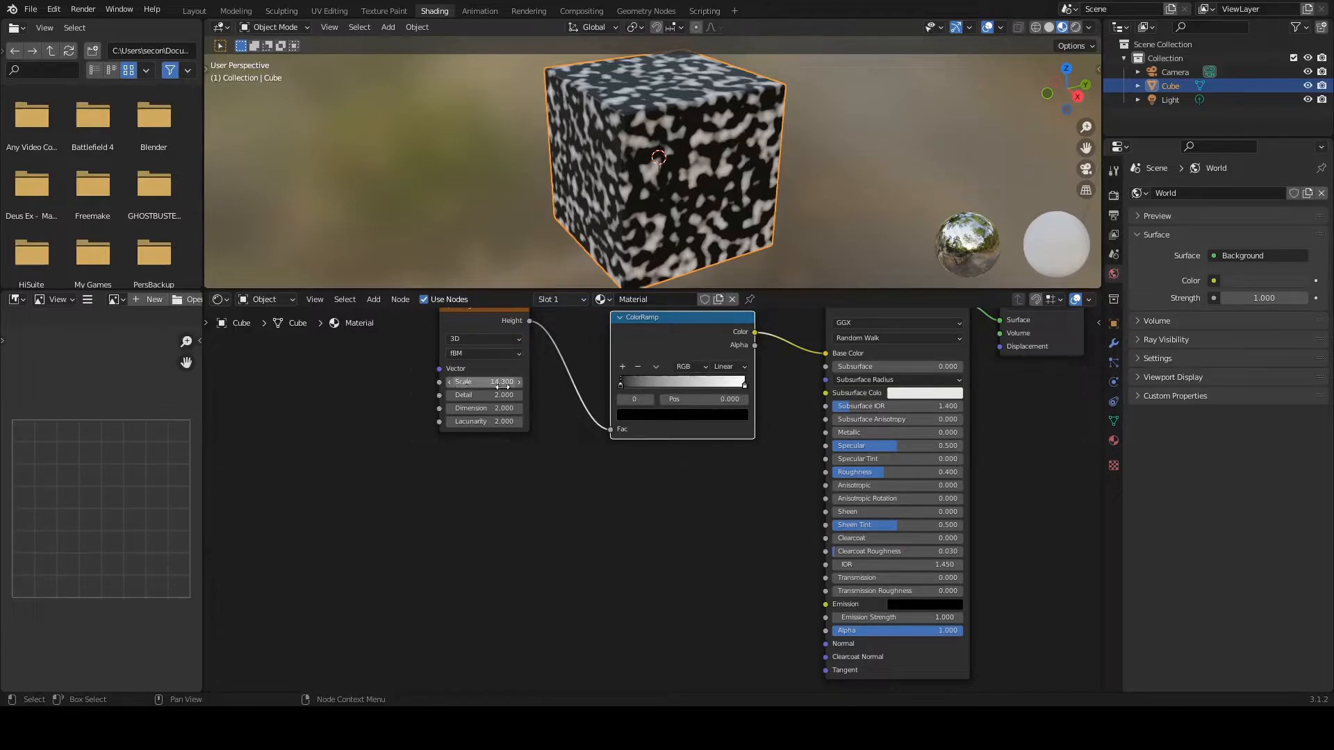
middle_drag(633, 151, 656, 171)
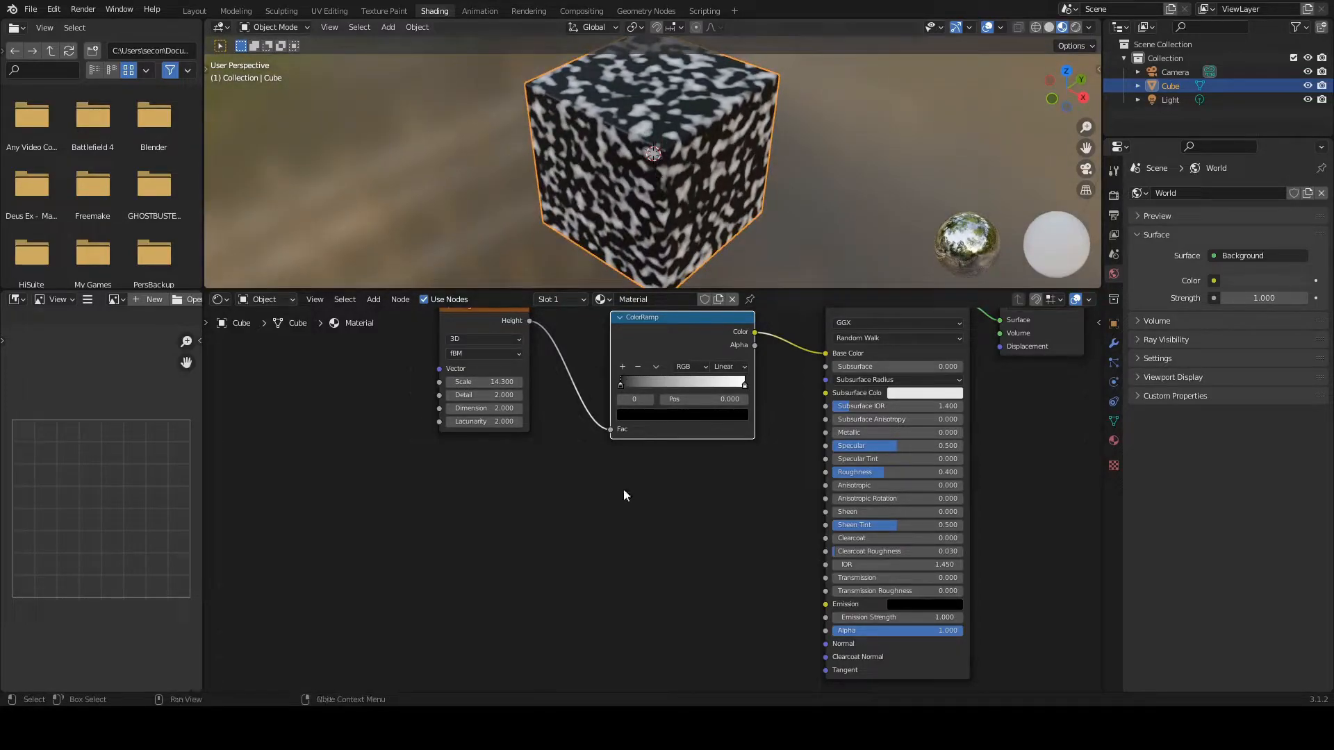
middle_drag(648, 511, 687, 620)
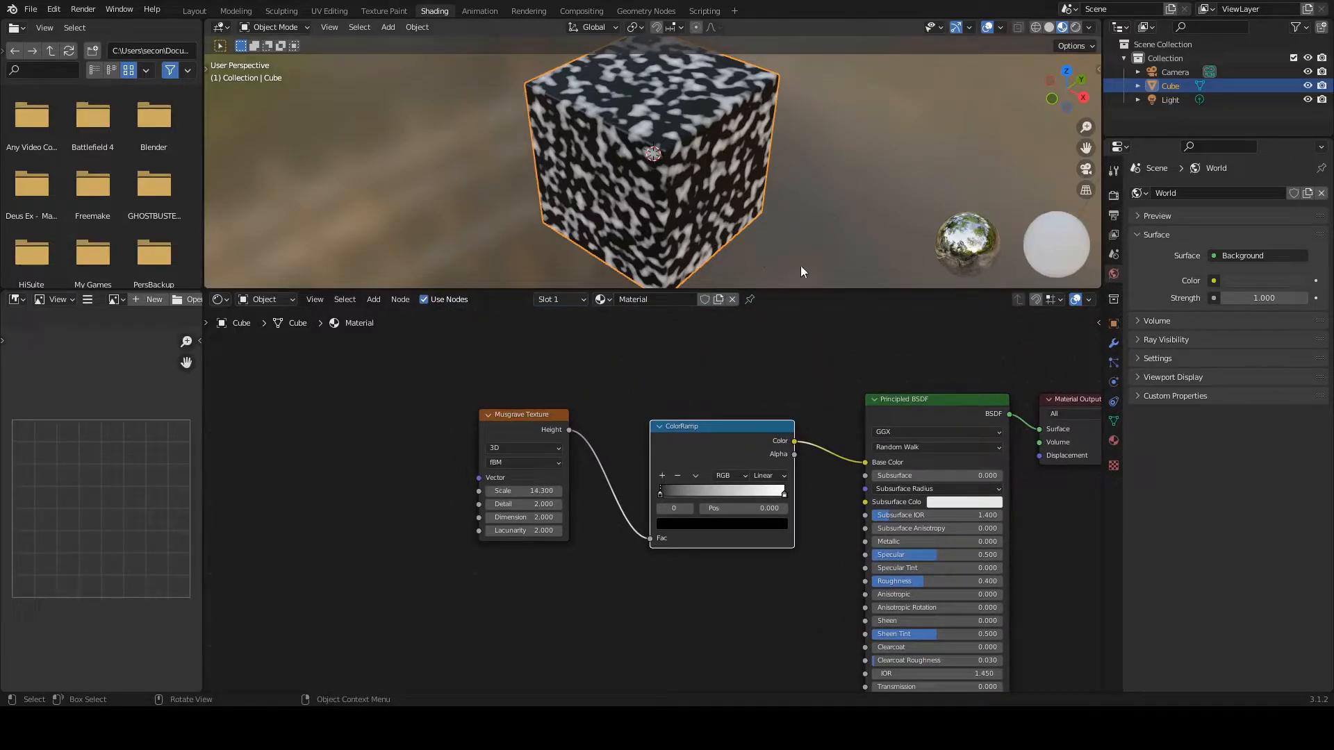
drag(755, 287, 754, 326)
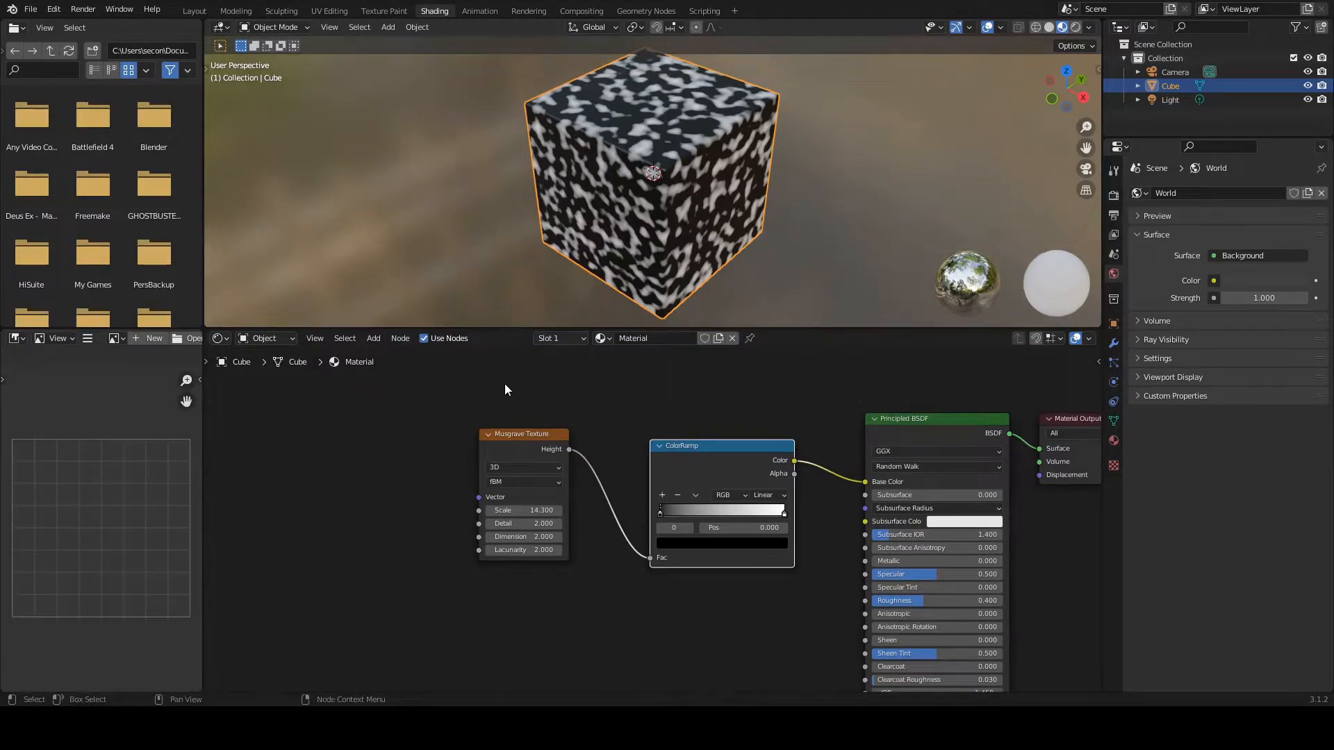
Step: Add Texture Coordinate and Mapping nodes feeding the Musgrave Texture vector, and move Texture Coordinate away from Mapping to leave a gap
click(512, 437)
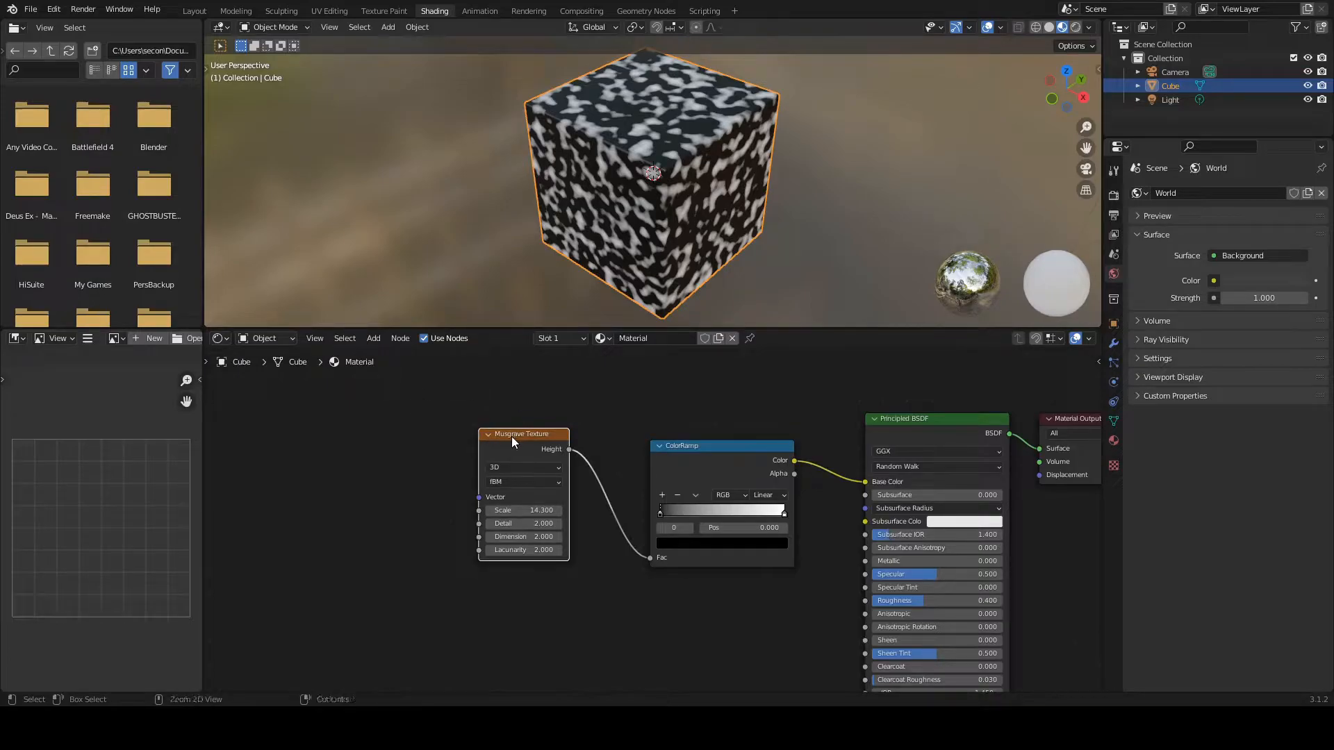
key(ctrl+t)
key(KP_Decimal)
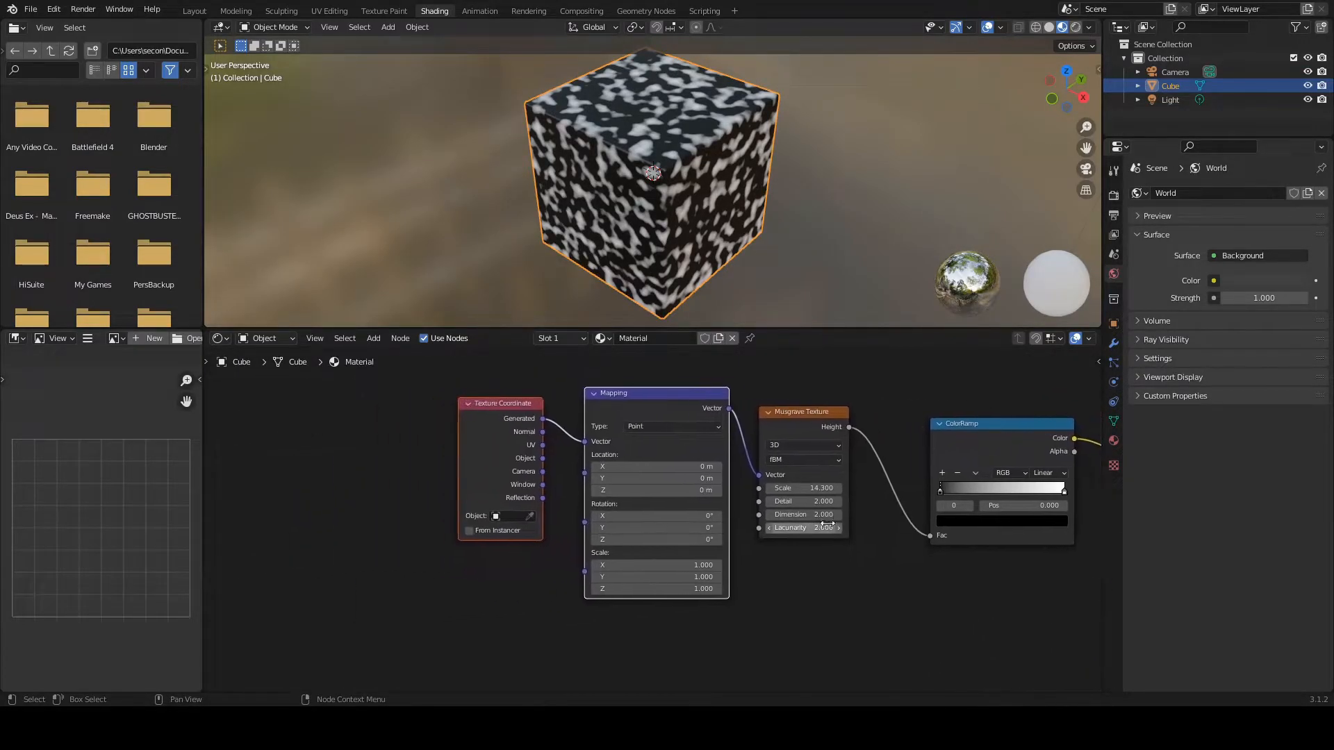
drag(516, 403, 276, 401)
click(422, 415)
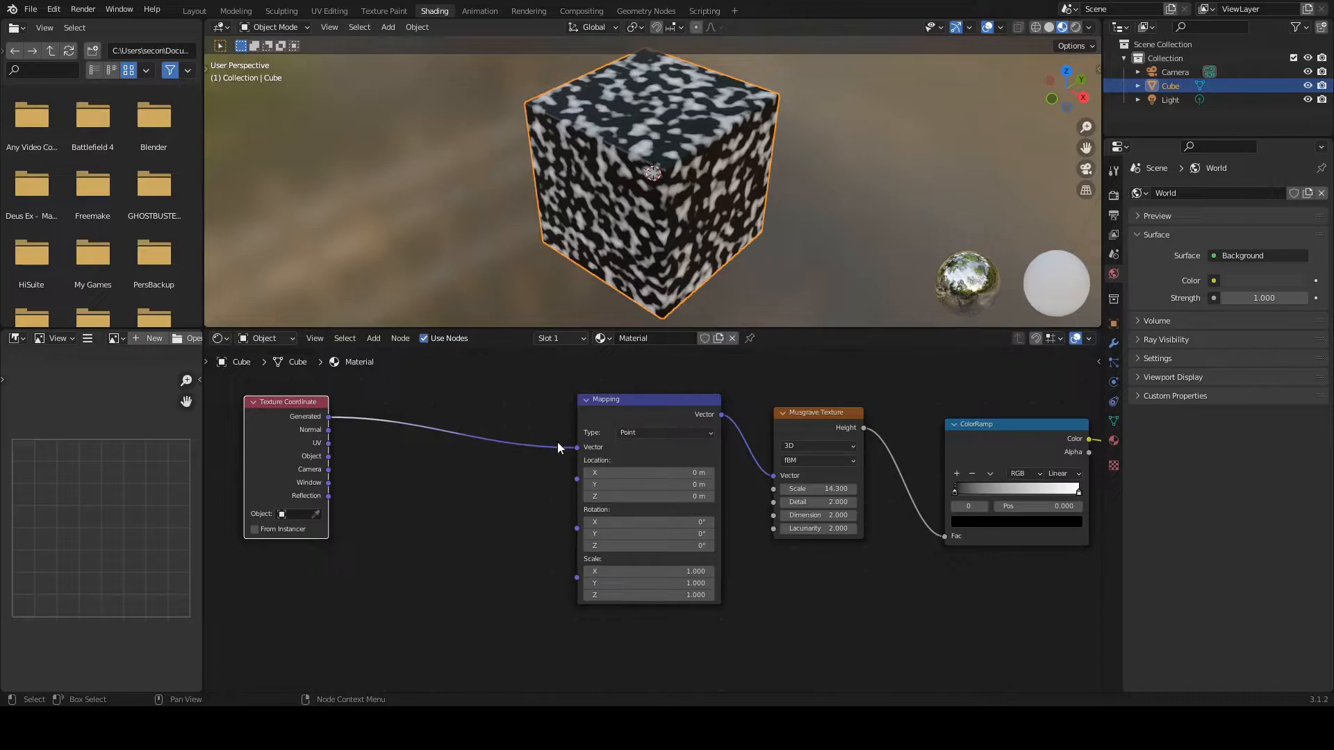
Step: Insert a Wave Texture node into the link between the Texture Coordinate and Mapping nodes
key(shift+a)
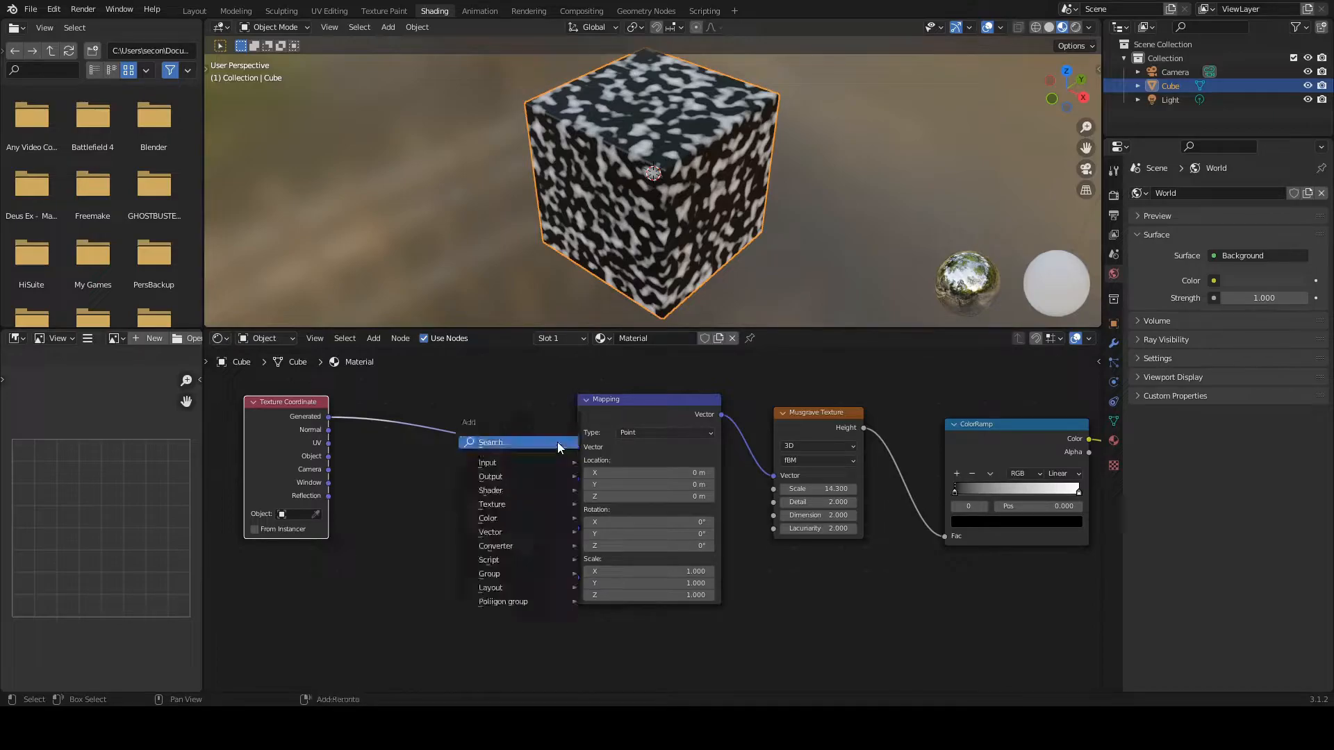
click(542, 442)
text(wave)
click(614, 481)
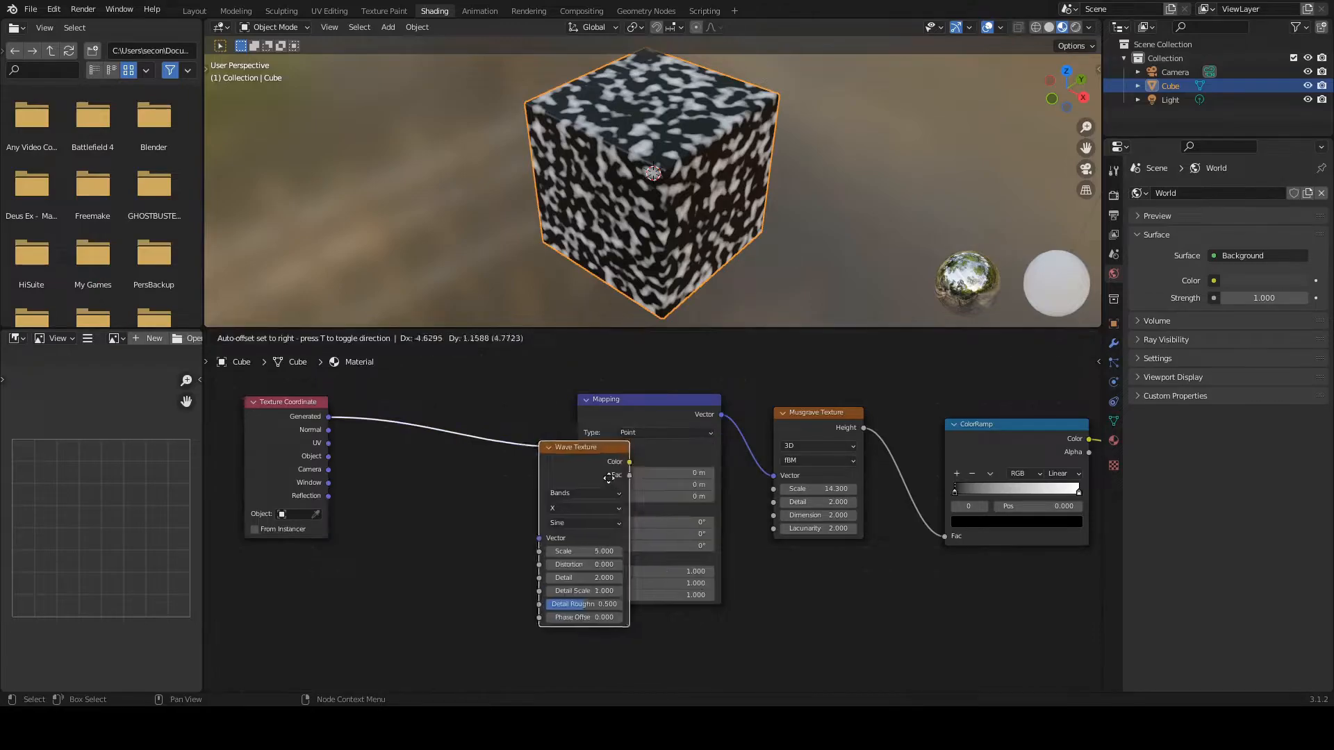
click(463, 441)
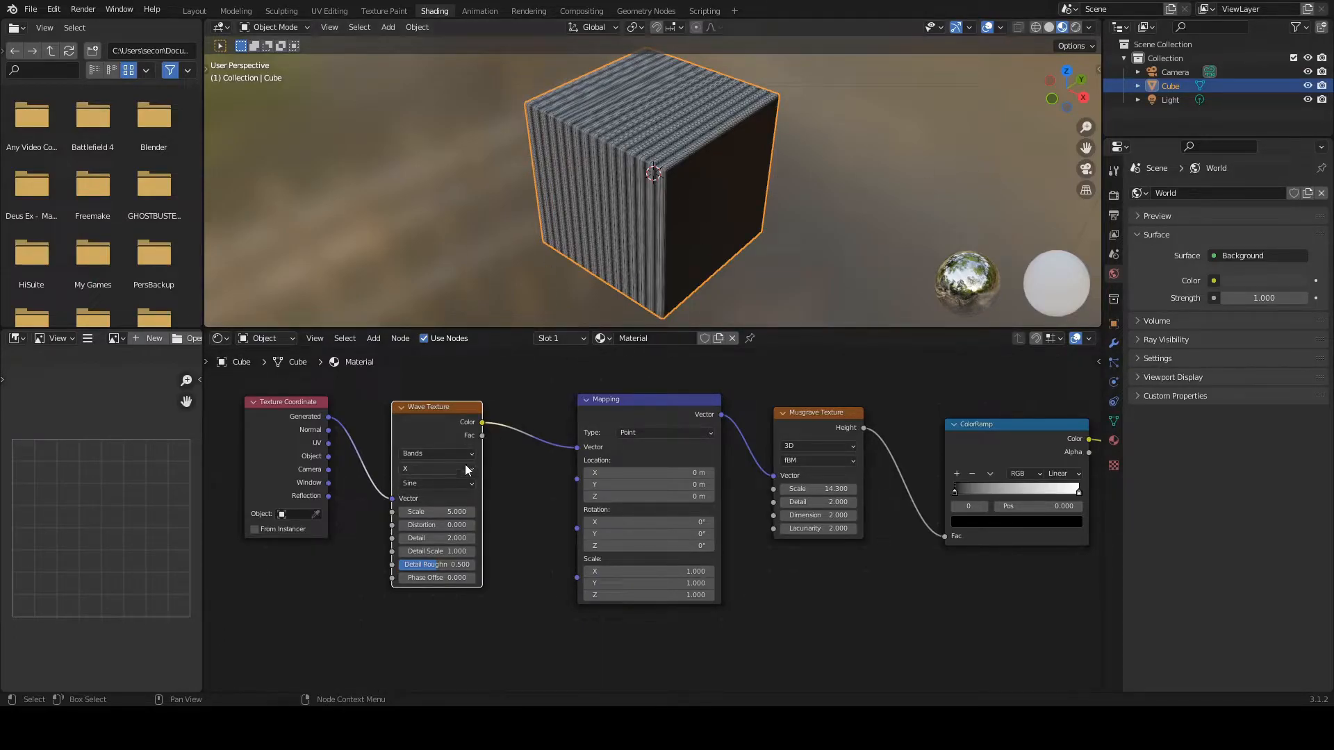
Step: Set the Wave Texture's scale to 0.6 and its distortion to 16
drag(444, 512, 388, 512)
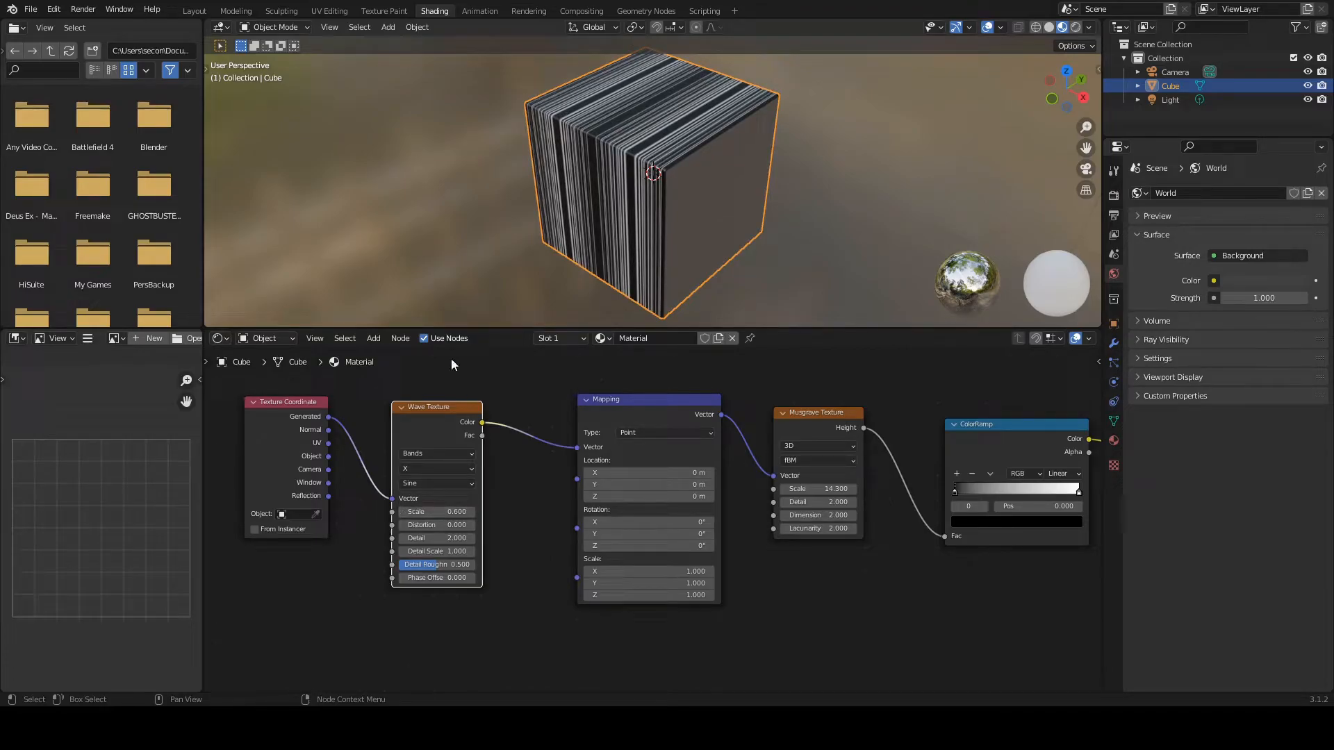
drag(431, 407, 434, 399)
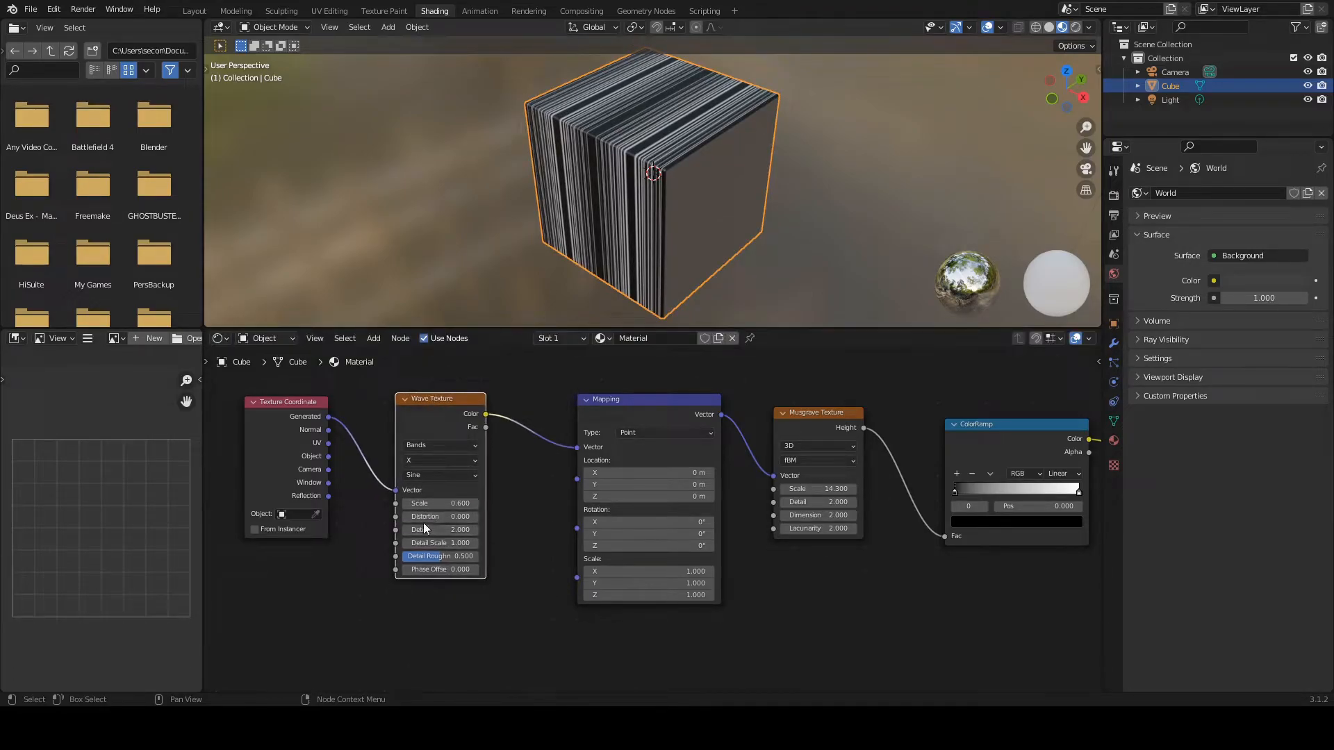
drag(425, 517, 646, 517)
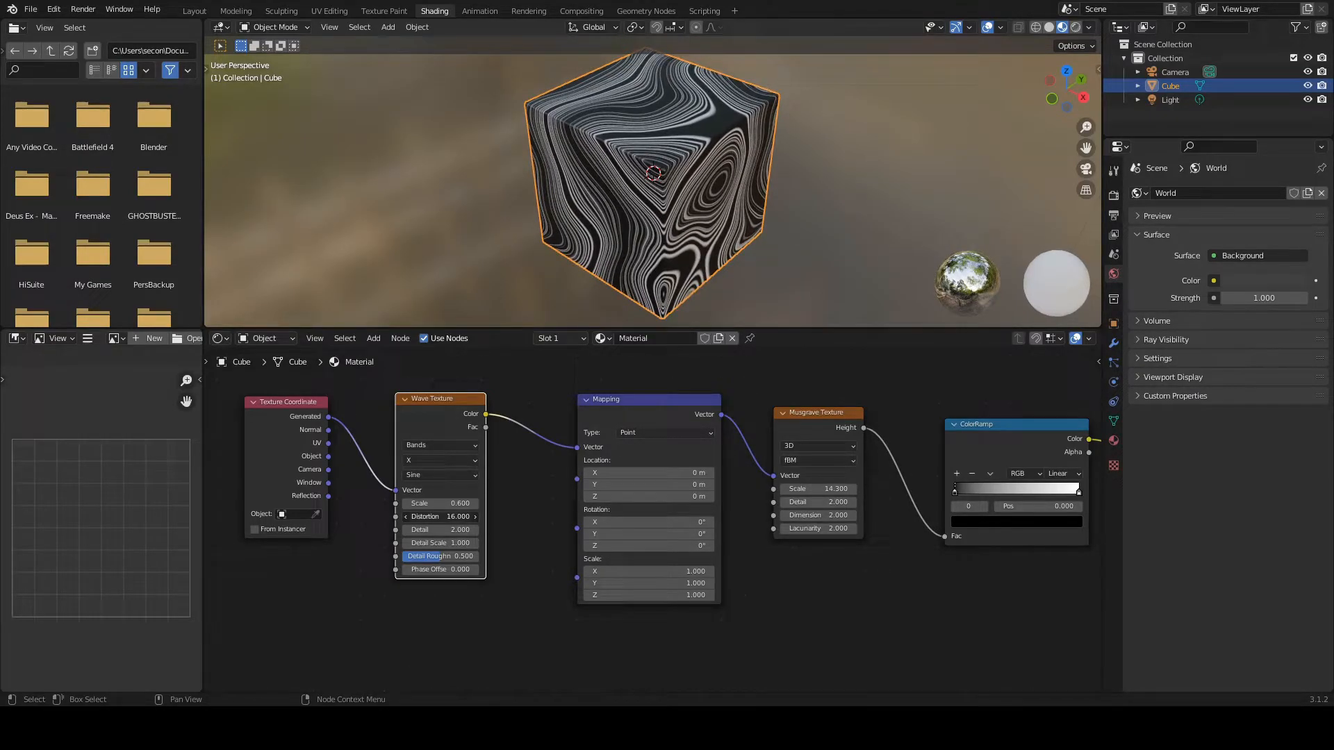
middle_drag(719, 150, 661, 151)
scroll(703, 156, up, 2)
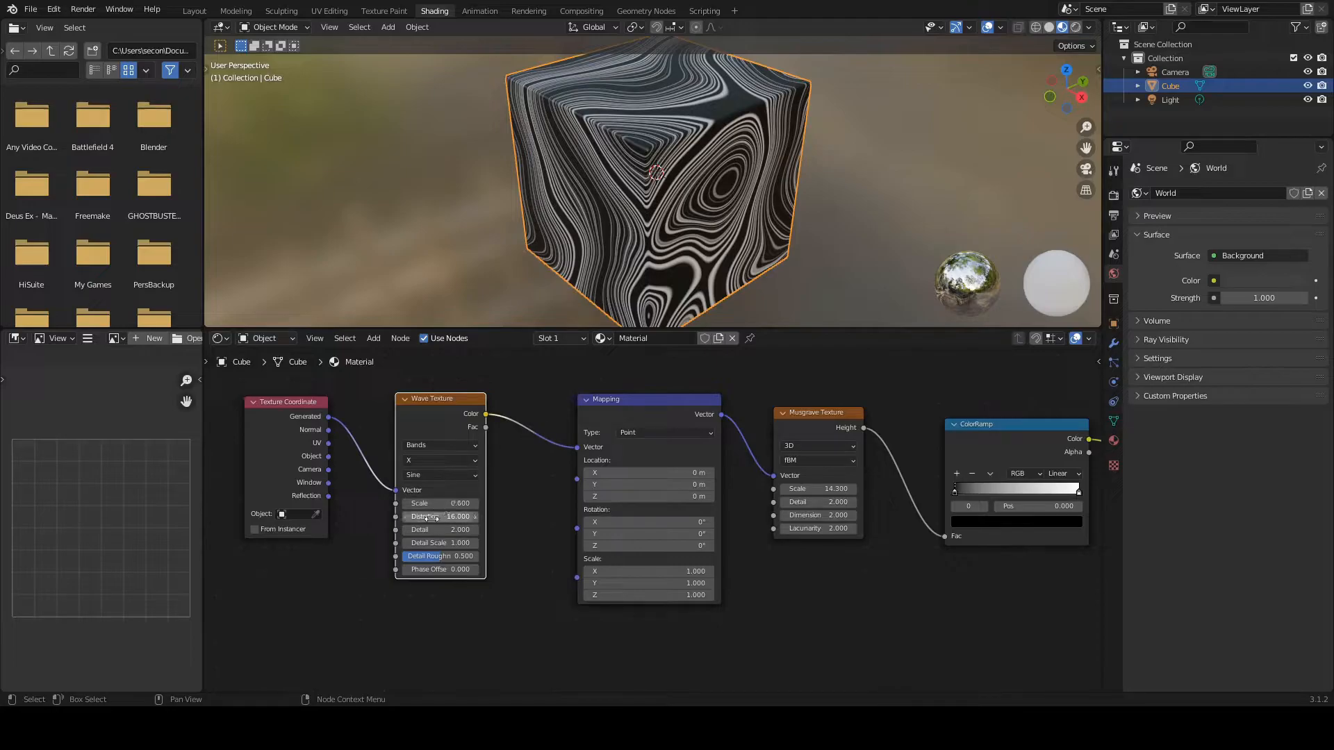
Step: Set the Wave Texture's detail to 4.9 and its detail scale to 1.2, and check the pattern around the cube
drag(440, 530, 454, 531)
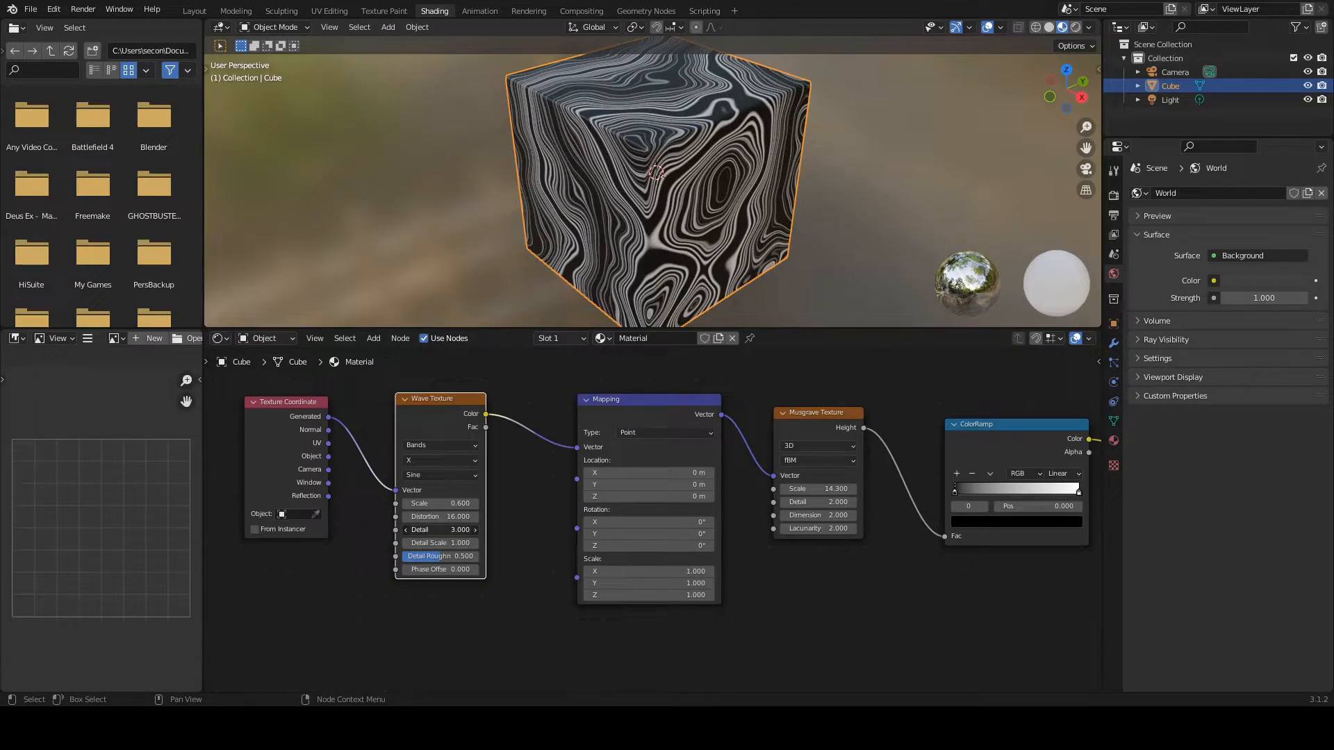
drag(455, 530, 423, 542)
mouse_move(706, 200)
middle_down()
mouse_move(653, 202)
mouse_move(585, 273)
mouse_move(610, 193)
mouse_move(703, 160)
mouse_move(703, 175)
middle_up()
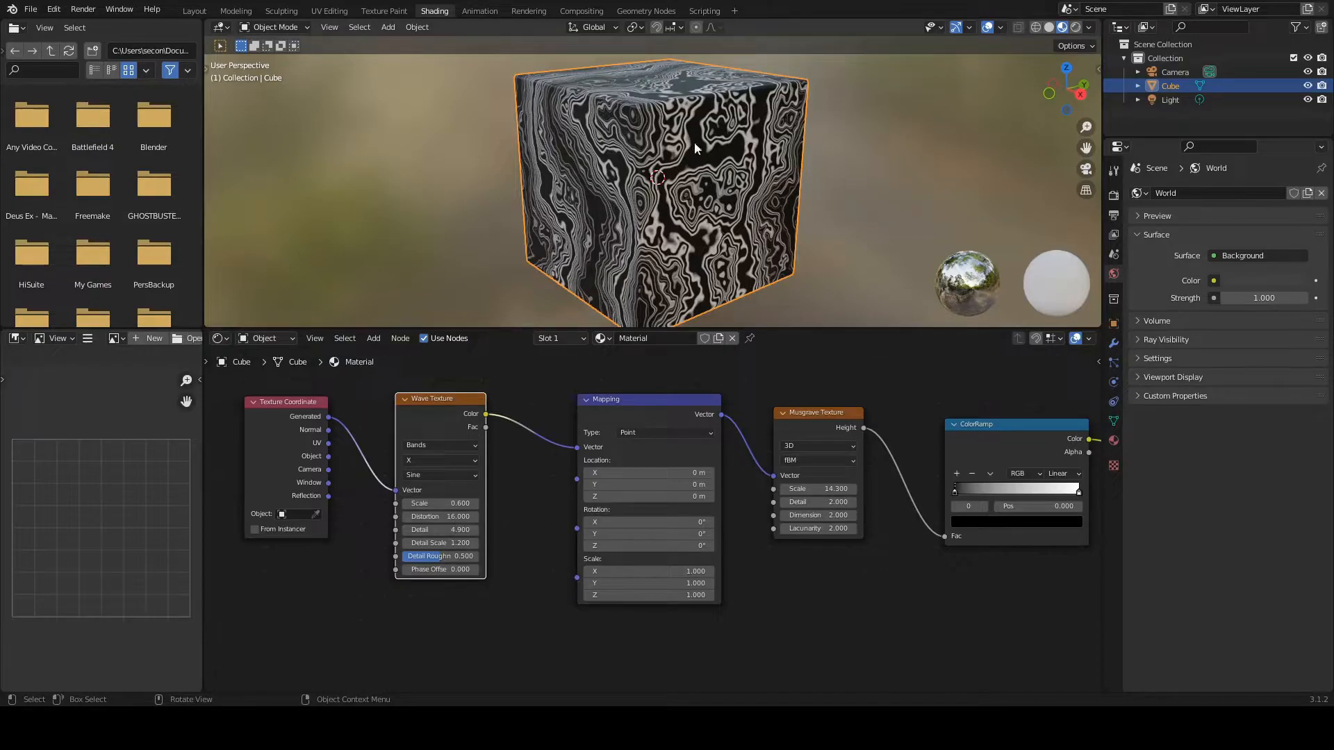
middle_drag(695, 144, 621, 160)
middle_drag(620, 228, 568, 215)
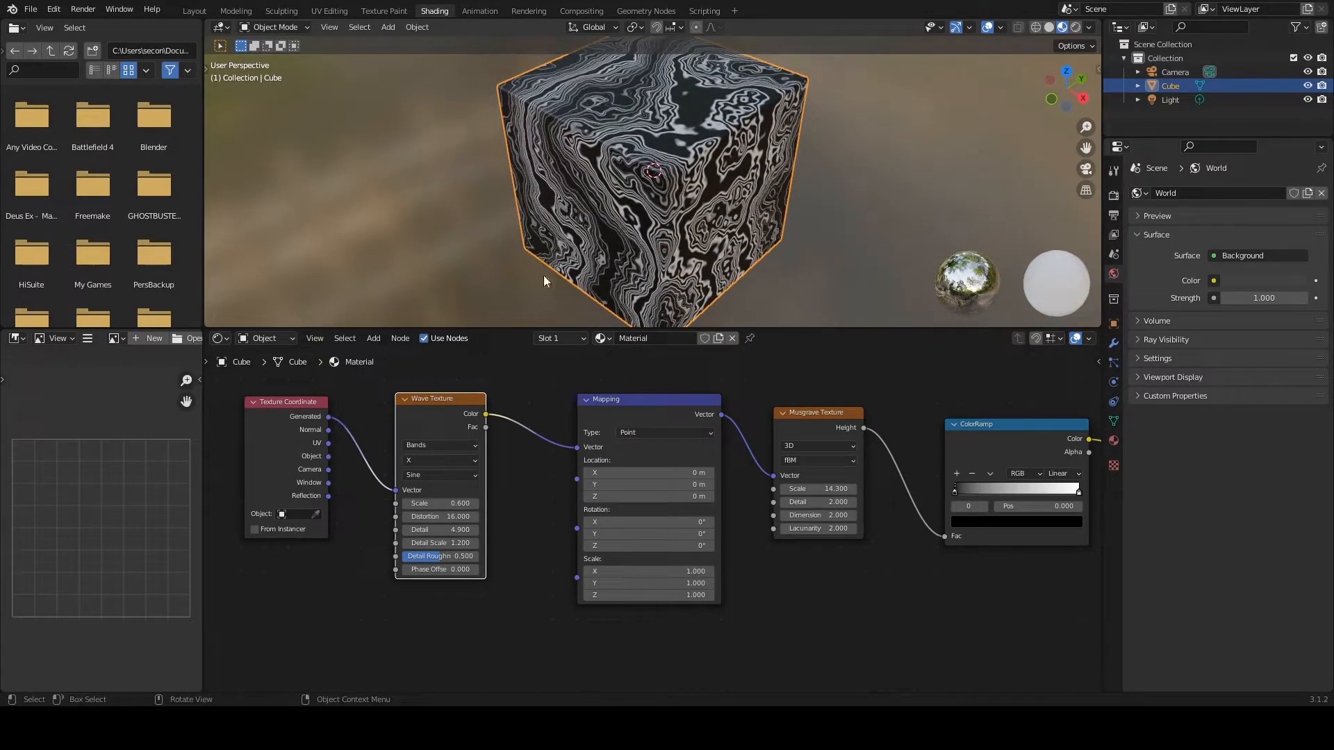
middle_drag(653, 152, 663, 157)
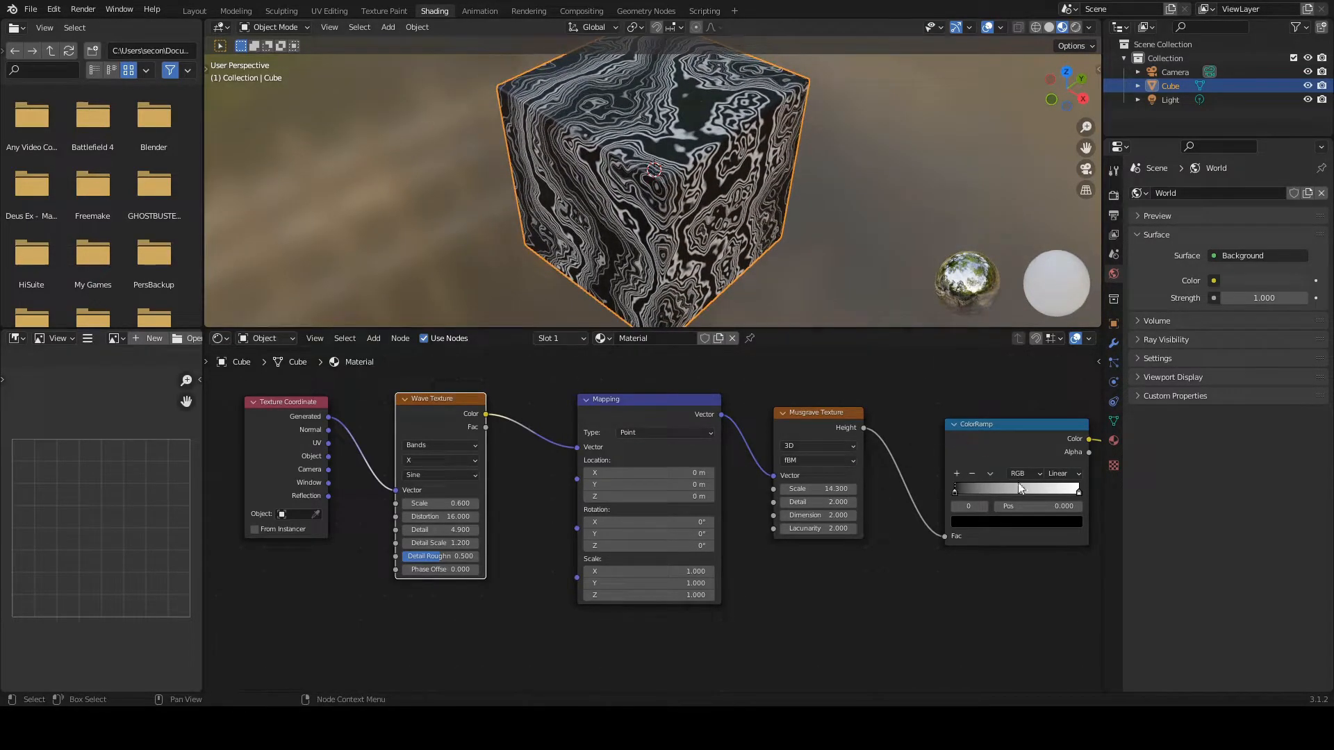
Step: Tighten the ColorRamp by moving the black stop to position 0.295 and the white stop to 0.436
middle_drag(978, 591, 730, 545)
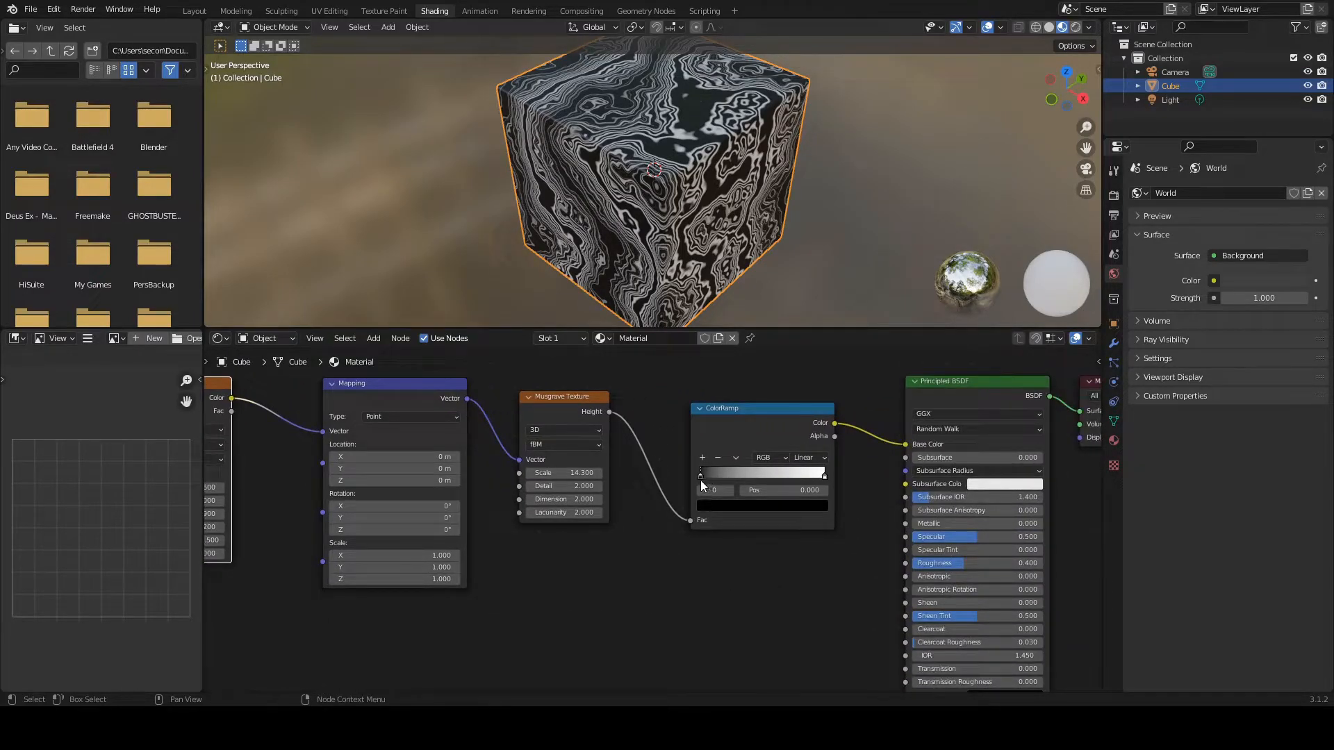
drag(695, 476, 737, 480)
middle_drag(660, 139, 610, 57)
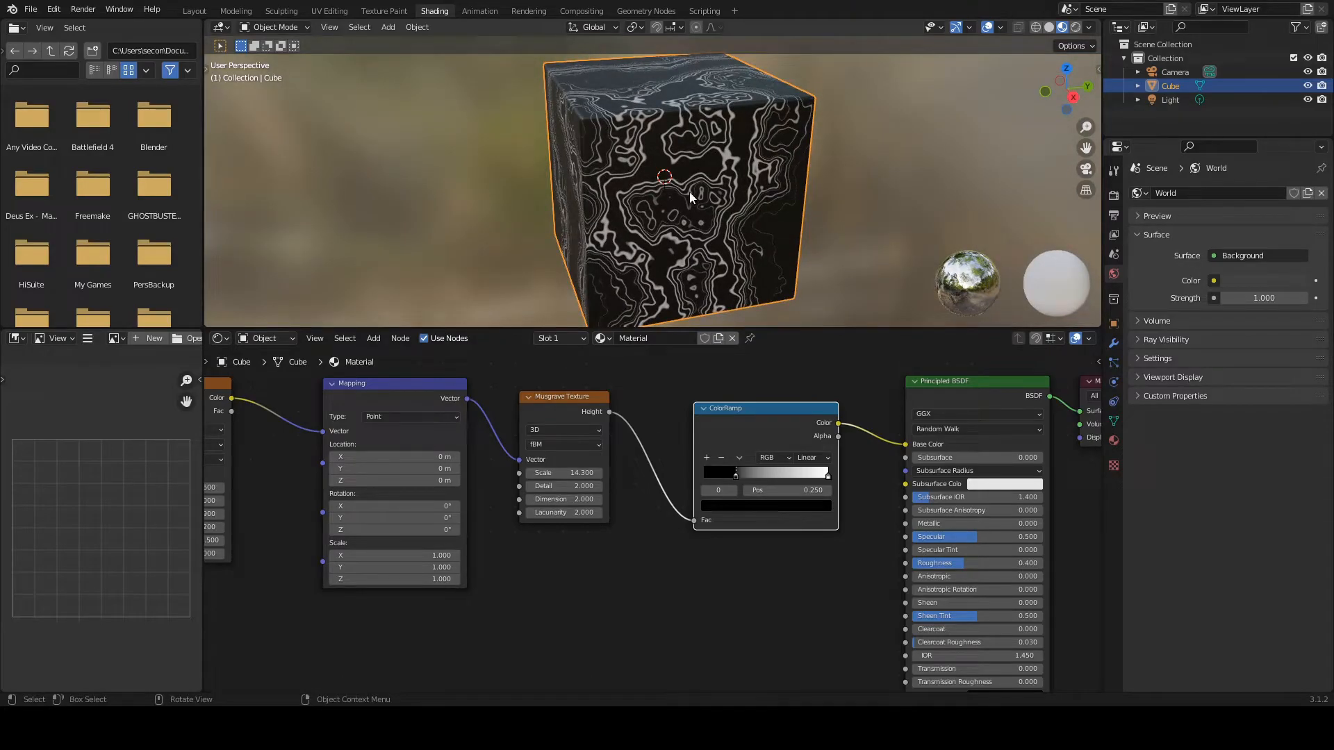
scroll(689, 192, up, 5)
middle_drag(690, 192, 769, 205)
drag(828, 480, 767, 476)
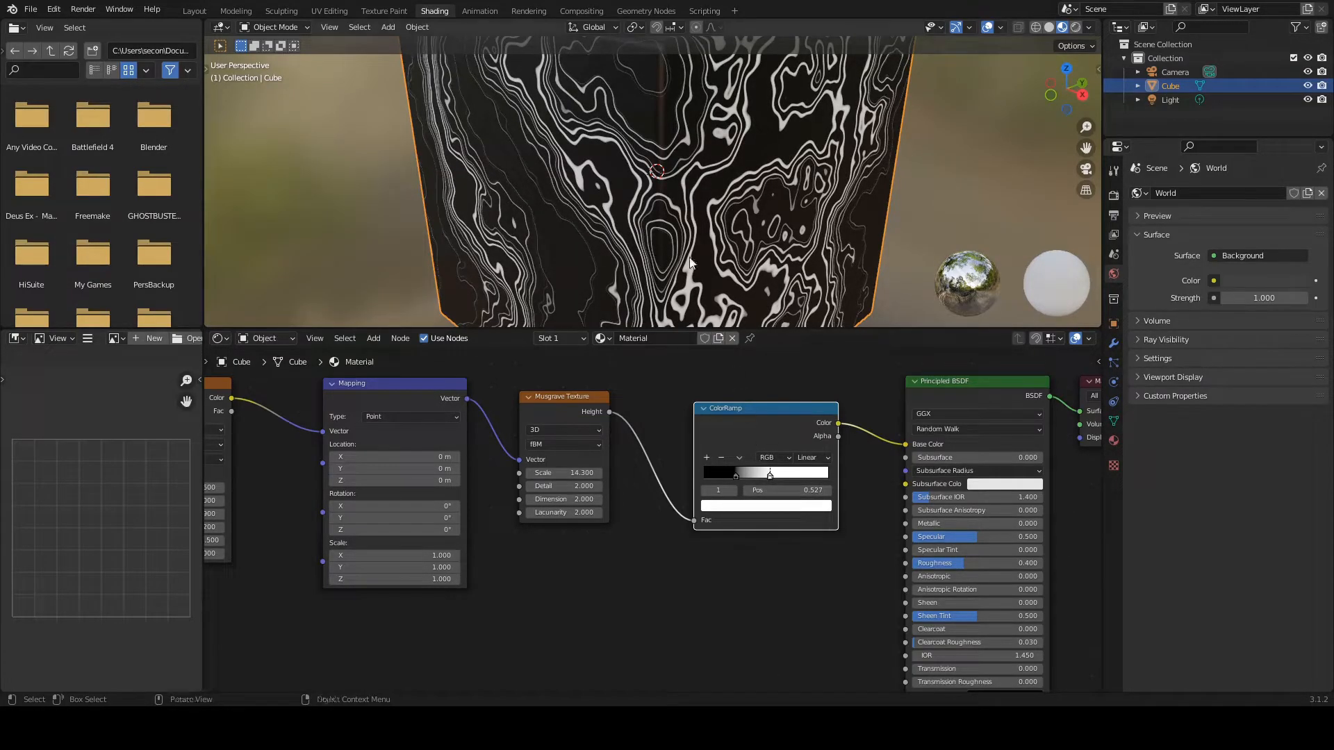
middle_drag(657, 194, 573, 203)
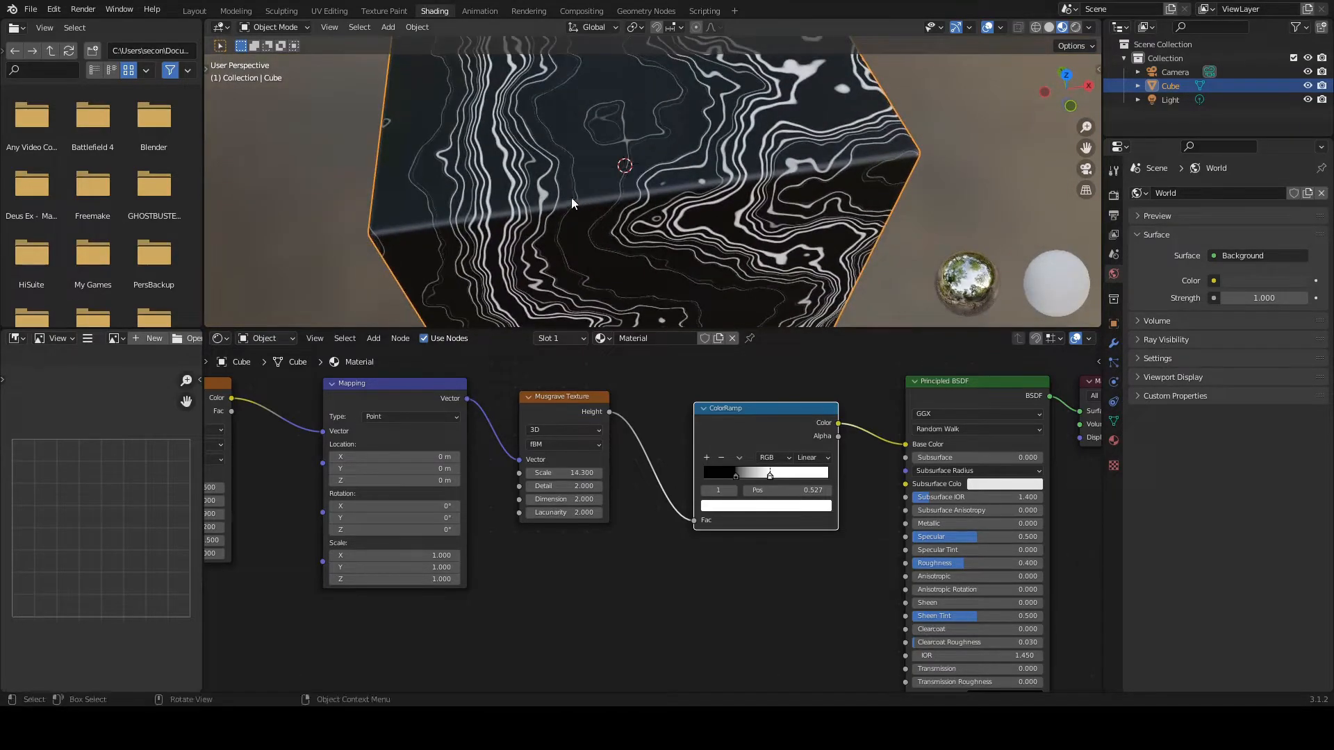
drag(732, 472, 733, 471)
middle_drag(726, 309, 605, 285)
drag(769, 476, 743, 477)
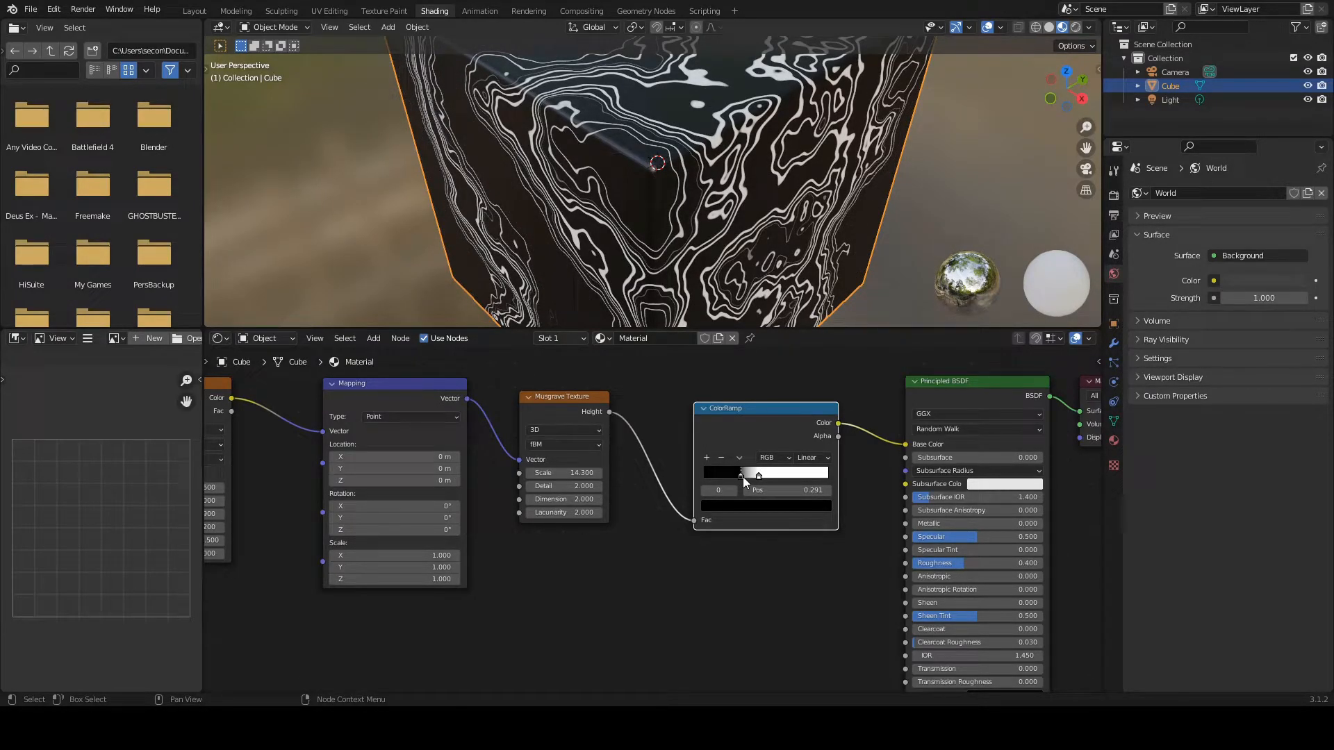
middle_drag(694, 191, 632, 203)
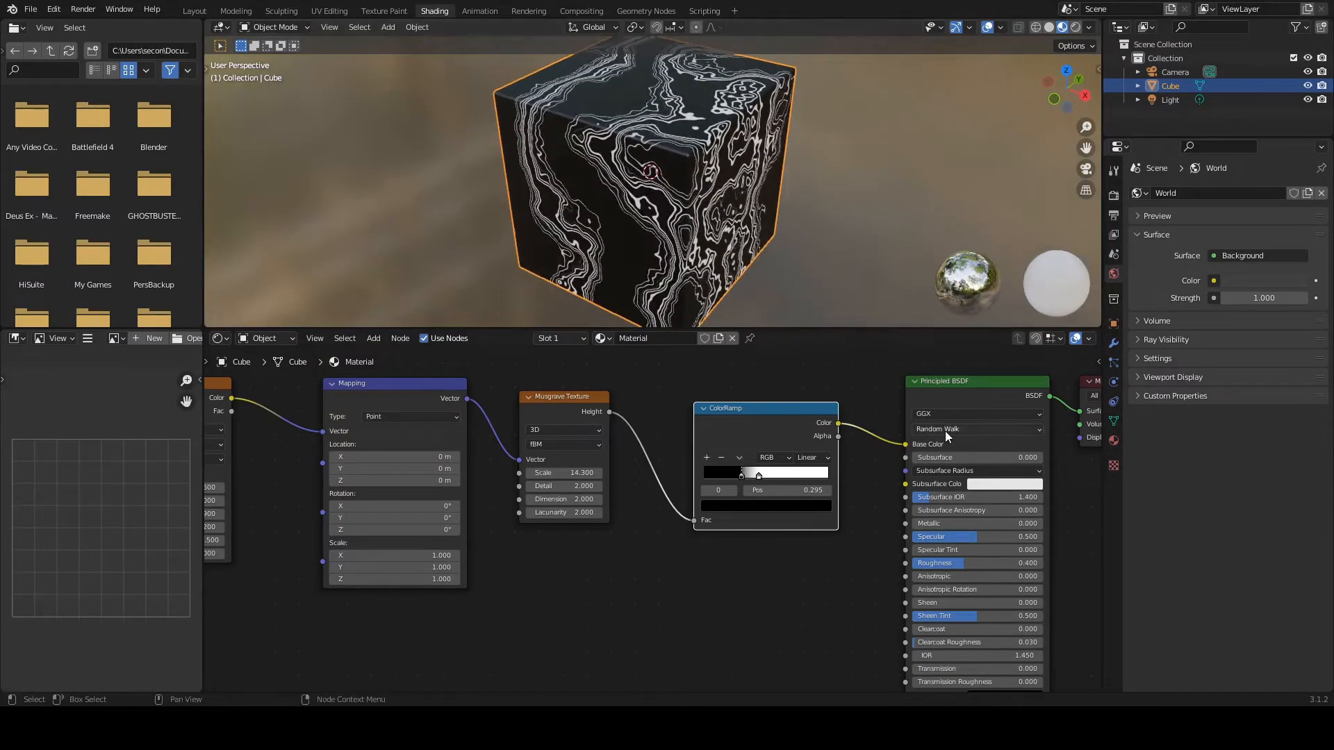
Step: Set the Principled BSDF roughness to 0 and enlarge the 3D viewport
click(941, 565)
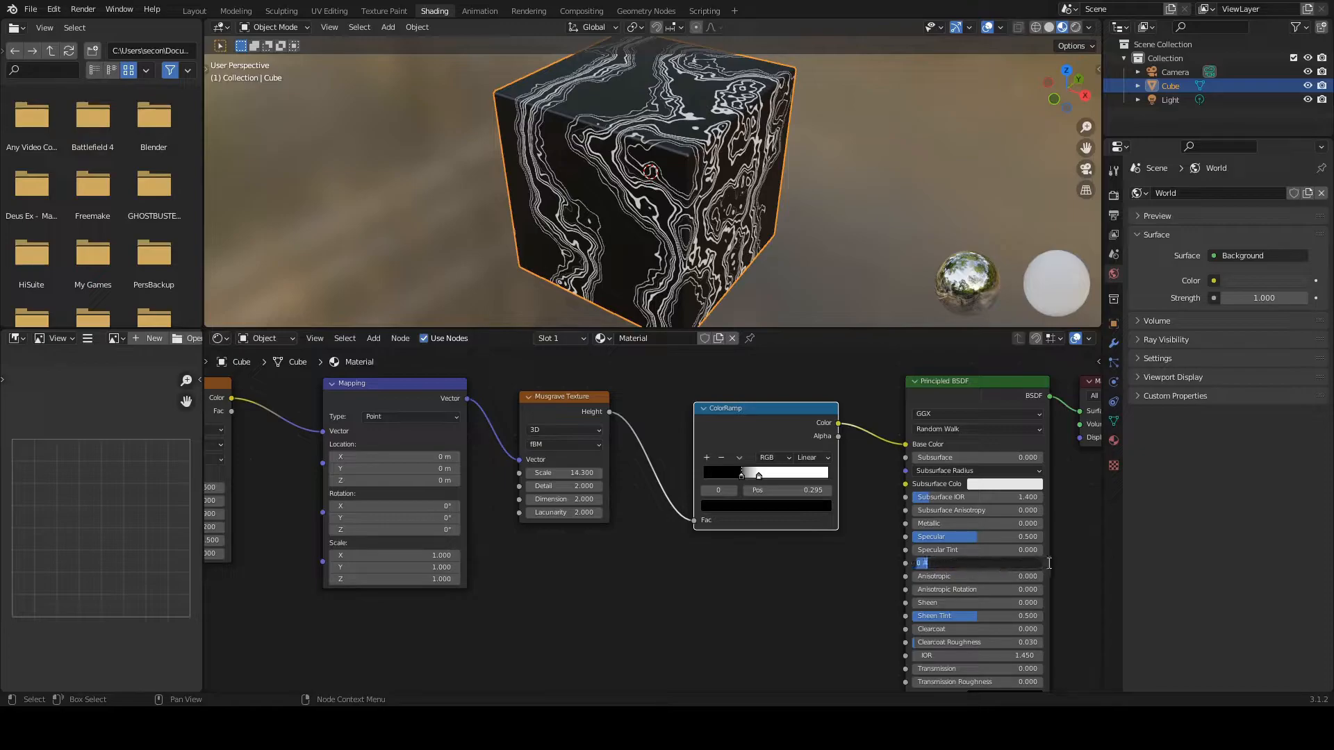
key(Return)
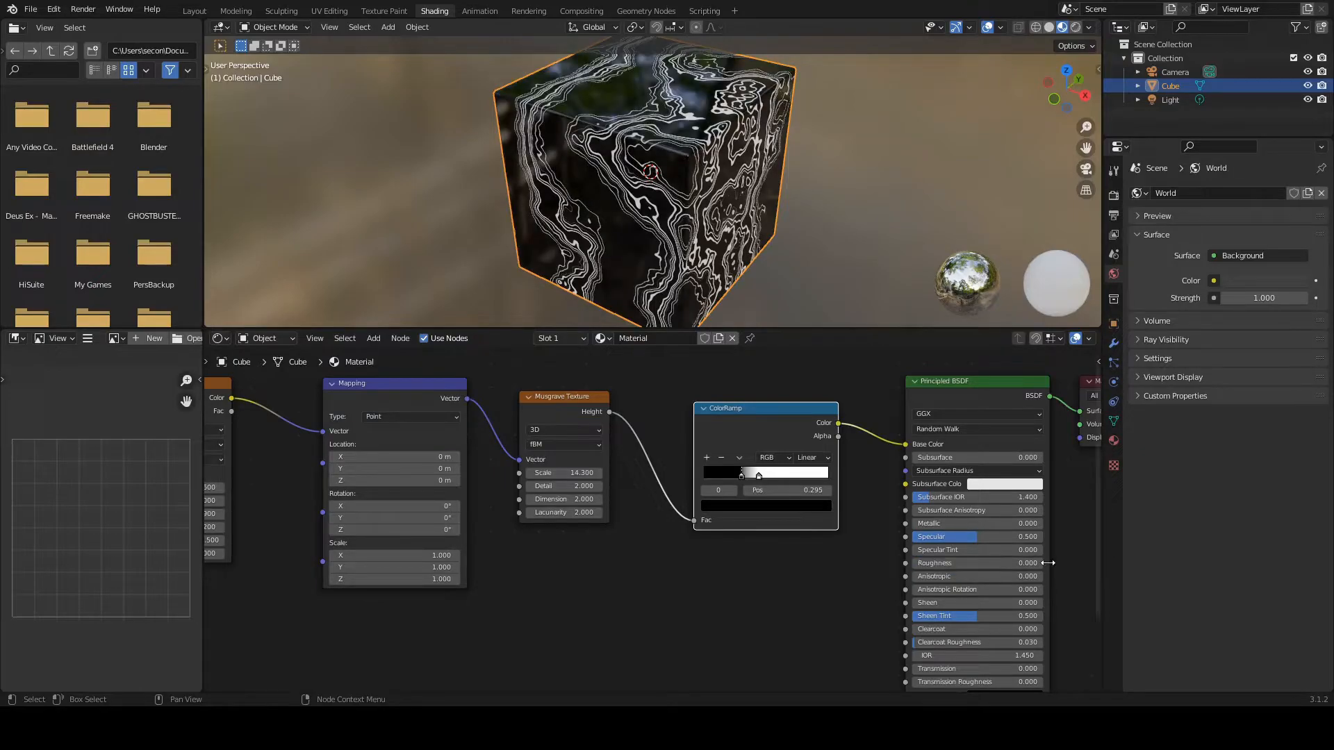
mouse_move(695, 146)
middle_down()
mouse_move(698, 229)
mouse_move(722, 219)
mouse_move(707, 157)
mouse_move(672, 159)
middle_up()
drag(753, 329, 753, 377)
middle_drag(718, 247, 735, 220)
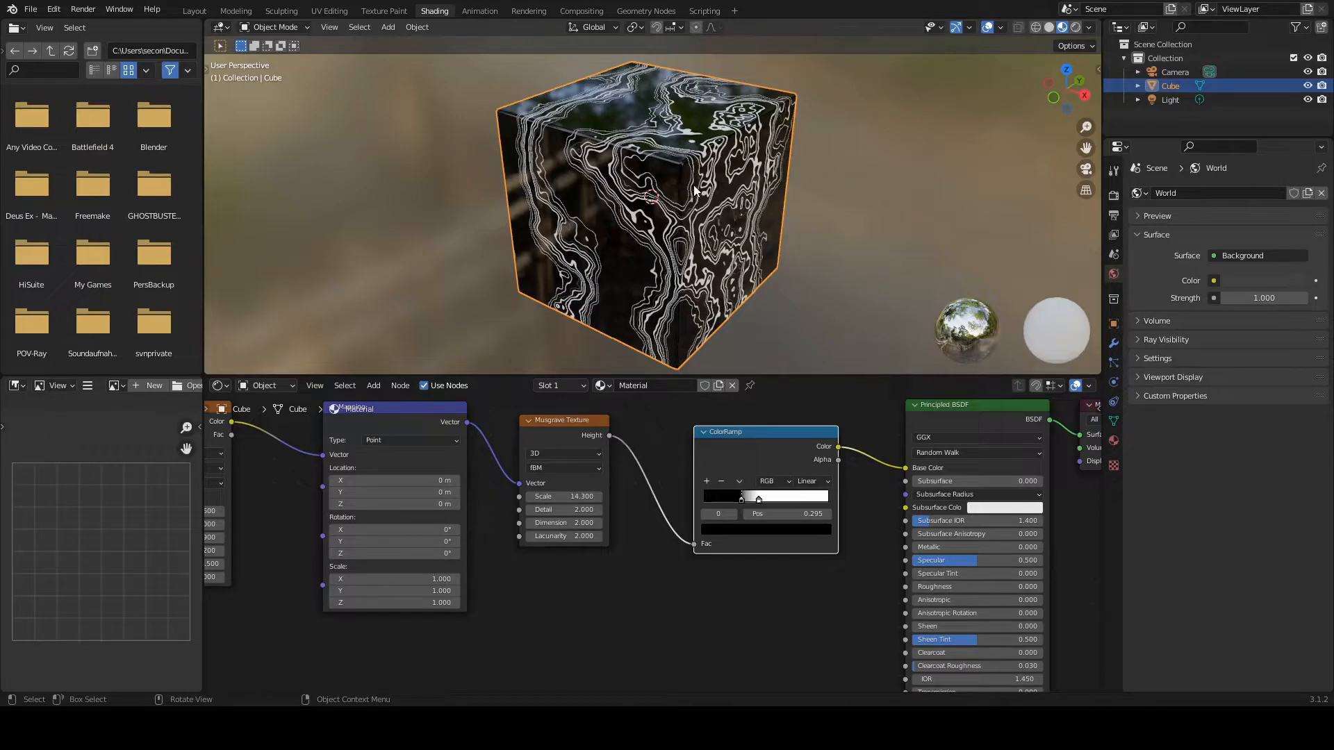
Step: Change the ColorRamp's white stop to a saturated cyan with hue 0.507, saturation 1 and value 1
middle_drag(702, 195, 744, 187)
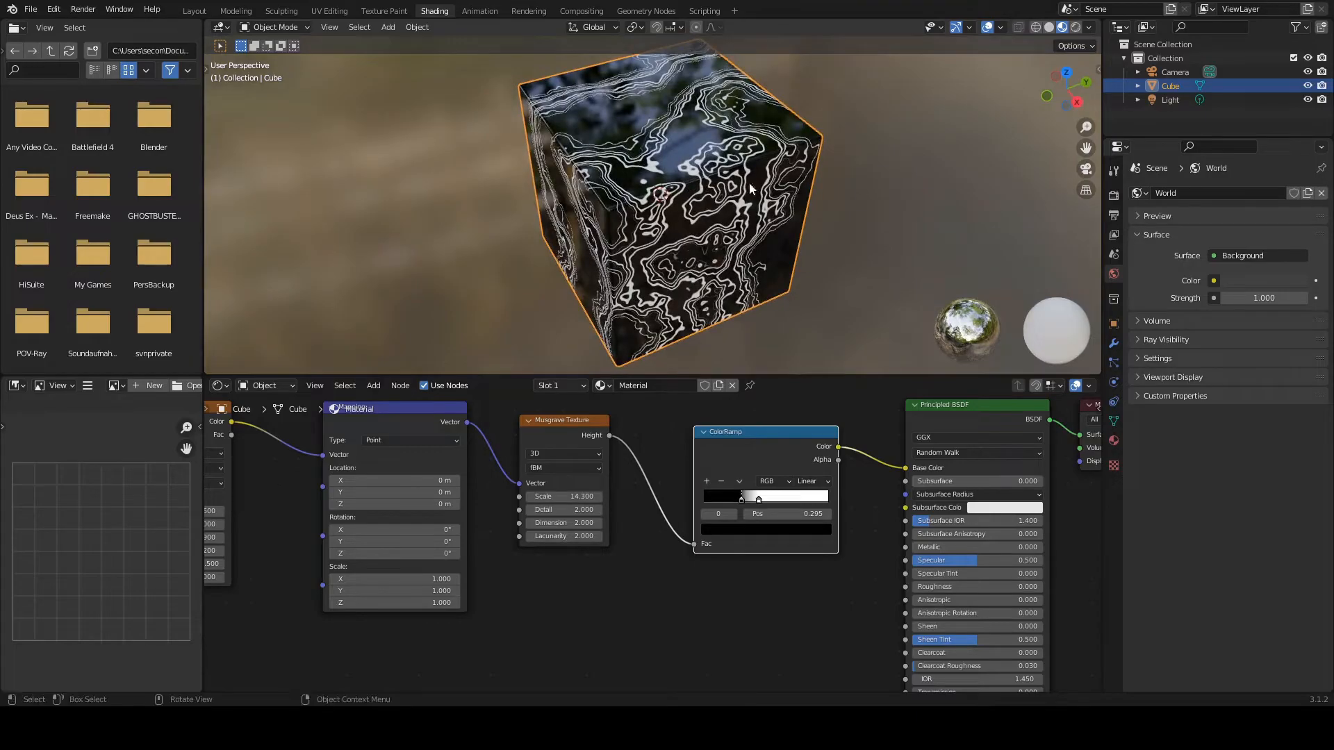
scroll(700, 195, up, 1)
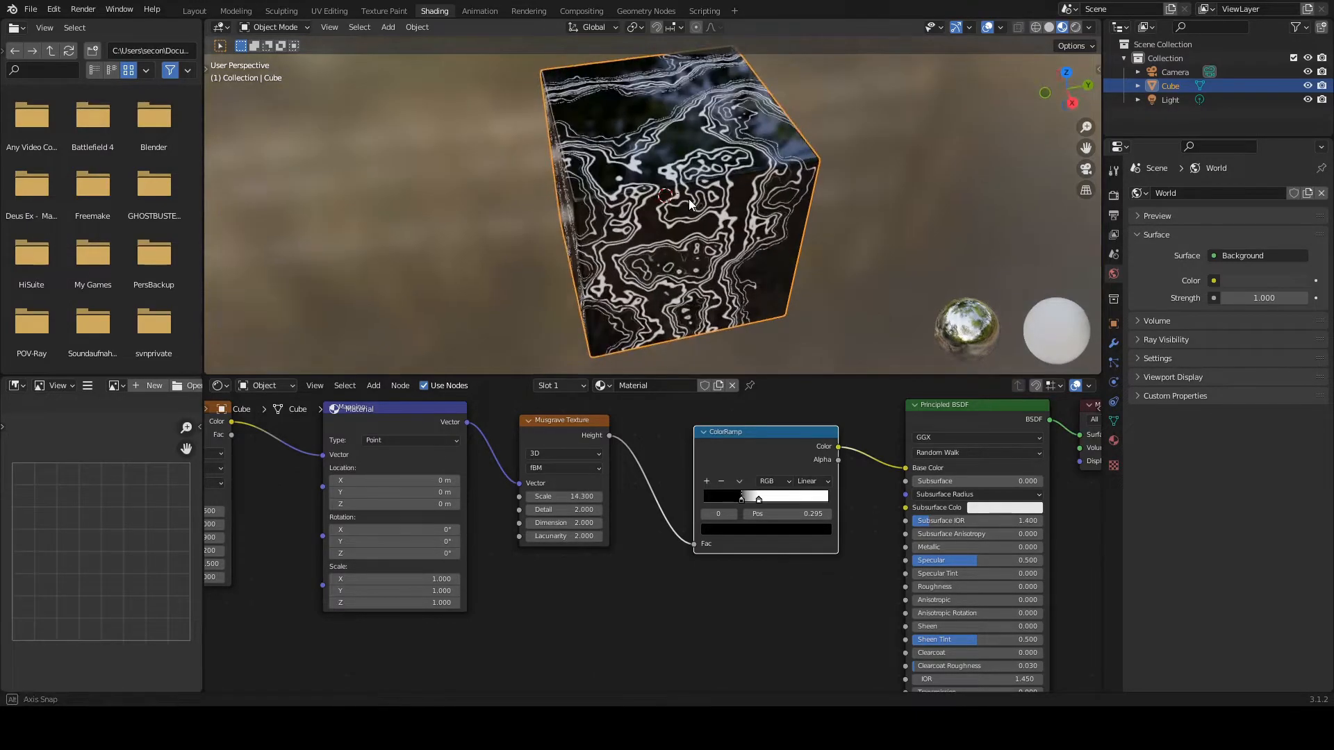
scroll(699, 173, up, 4)
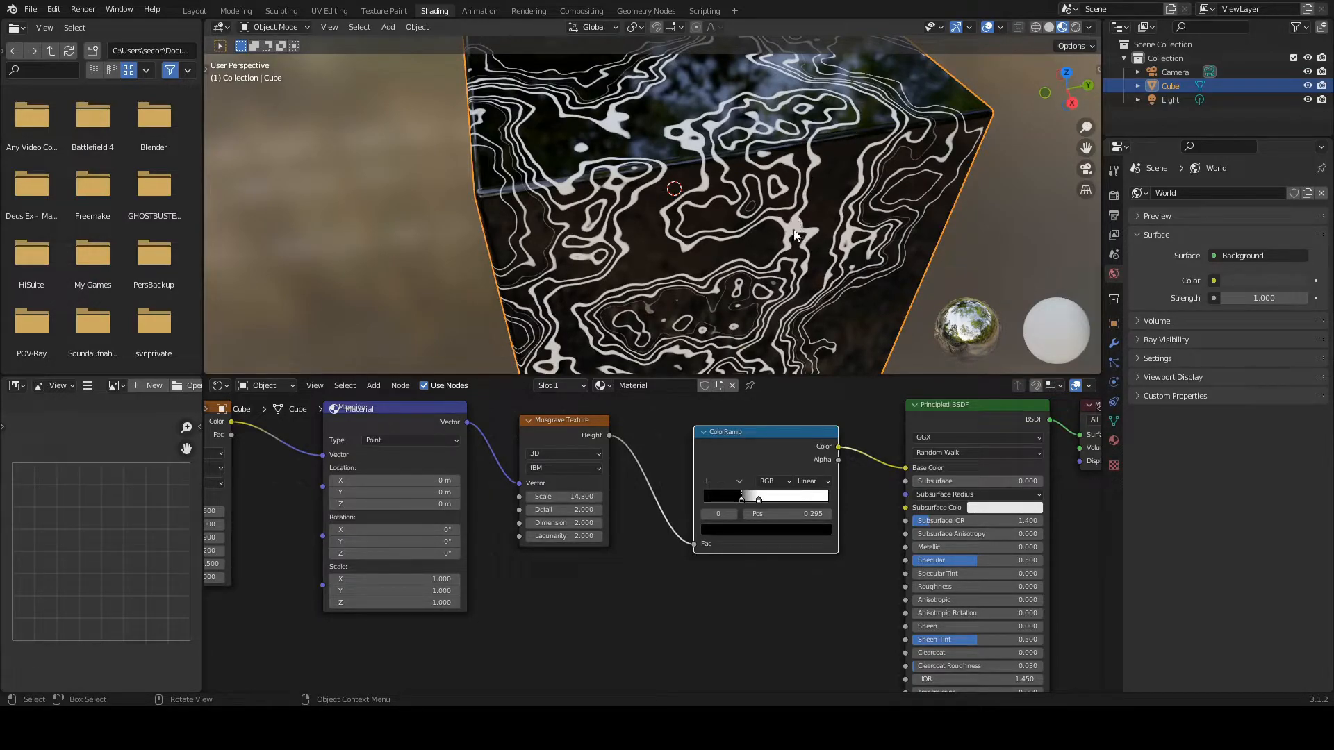
middle_drag(750, 278, 417, 167)
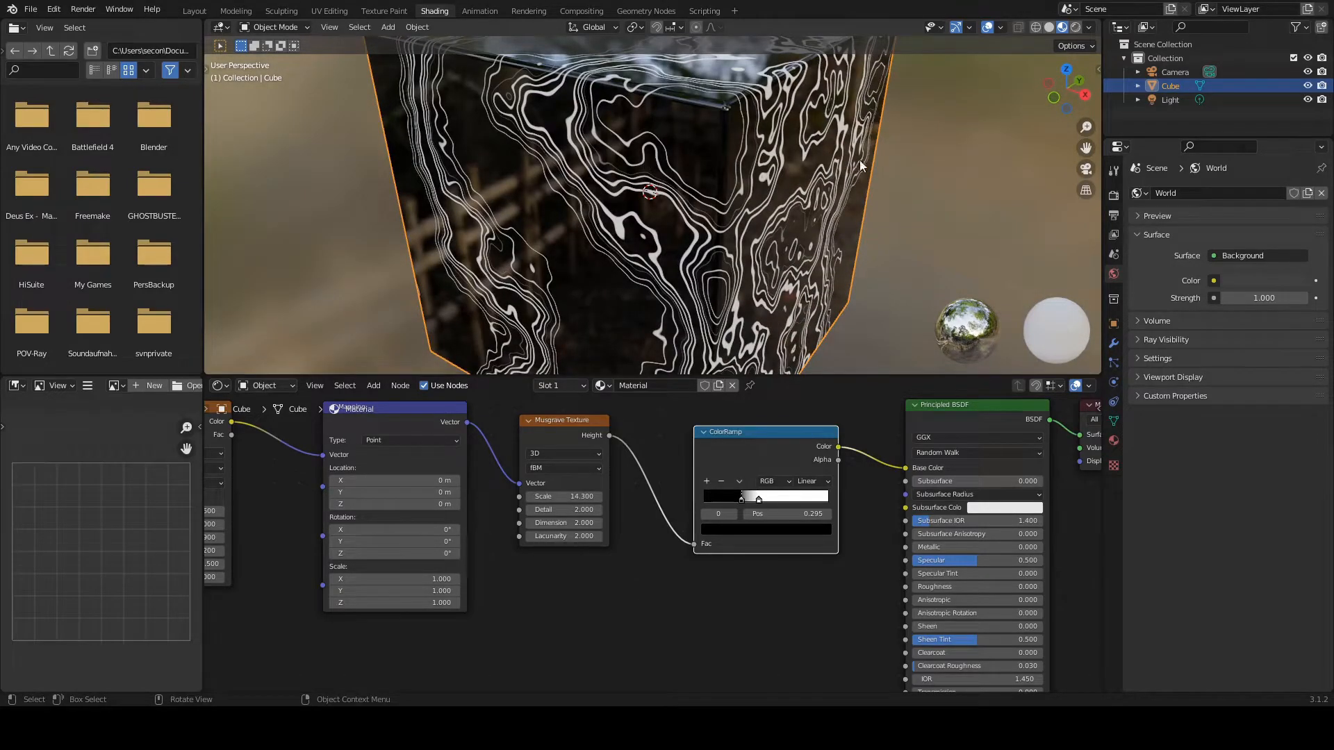
mouse_move(739, 186)
middle_down()
mouse_move(757, 178)
mouse_move(737, 198)
middle_up()
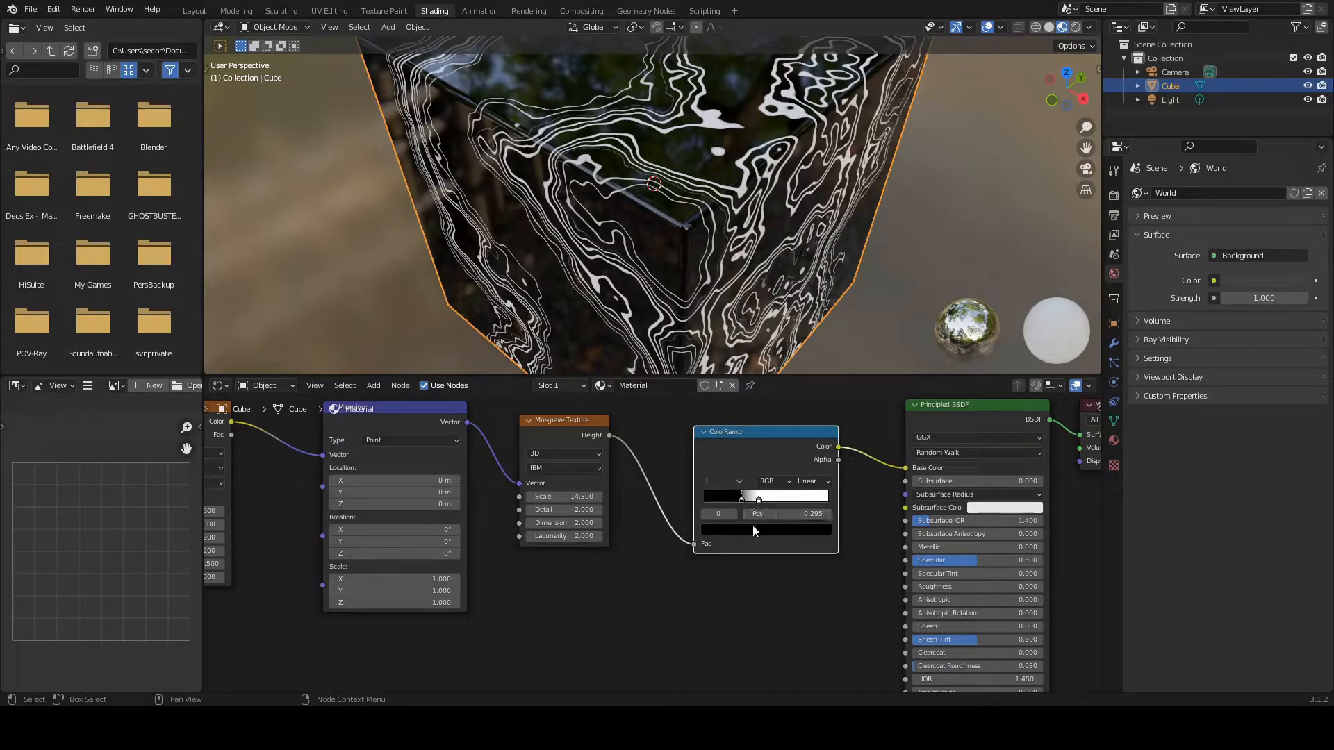
click(758, 499)
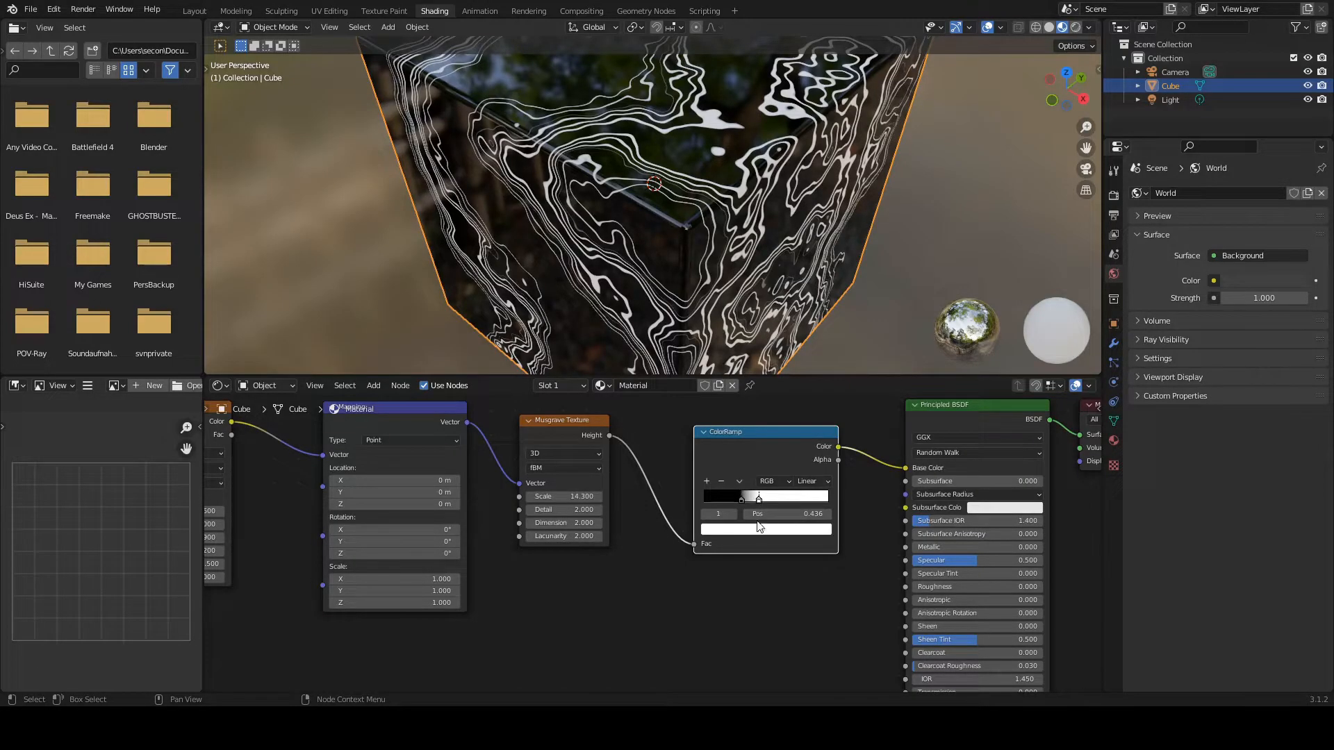
click(757, 532)
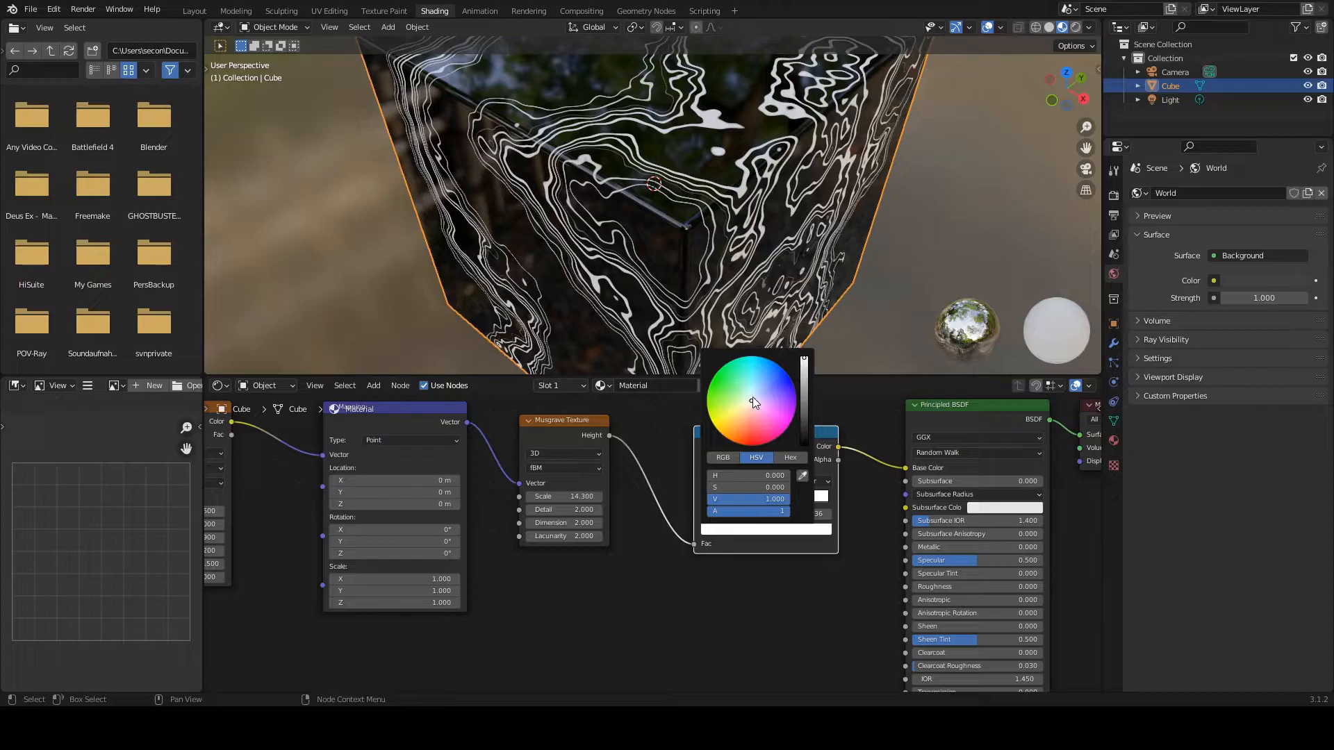
drag(752, 403, 751, 356)
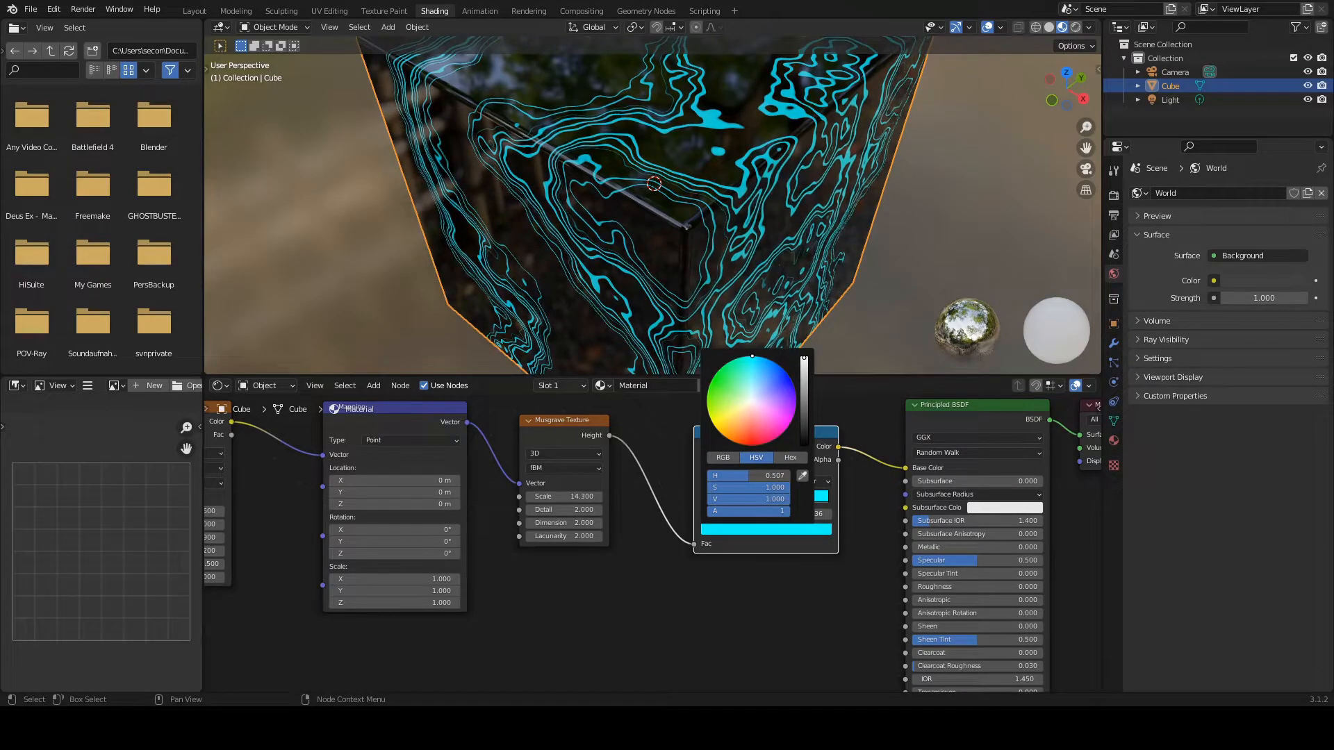
Step: Feed the ColorRamp's color output into the Principled BSDF's Emission input as well
mouse_move(687, 234)
middle_down()
mouse_move(707, 111)
mouse_move(692, 222)
middle_up()
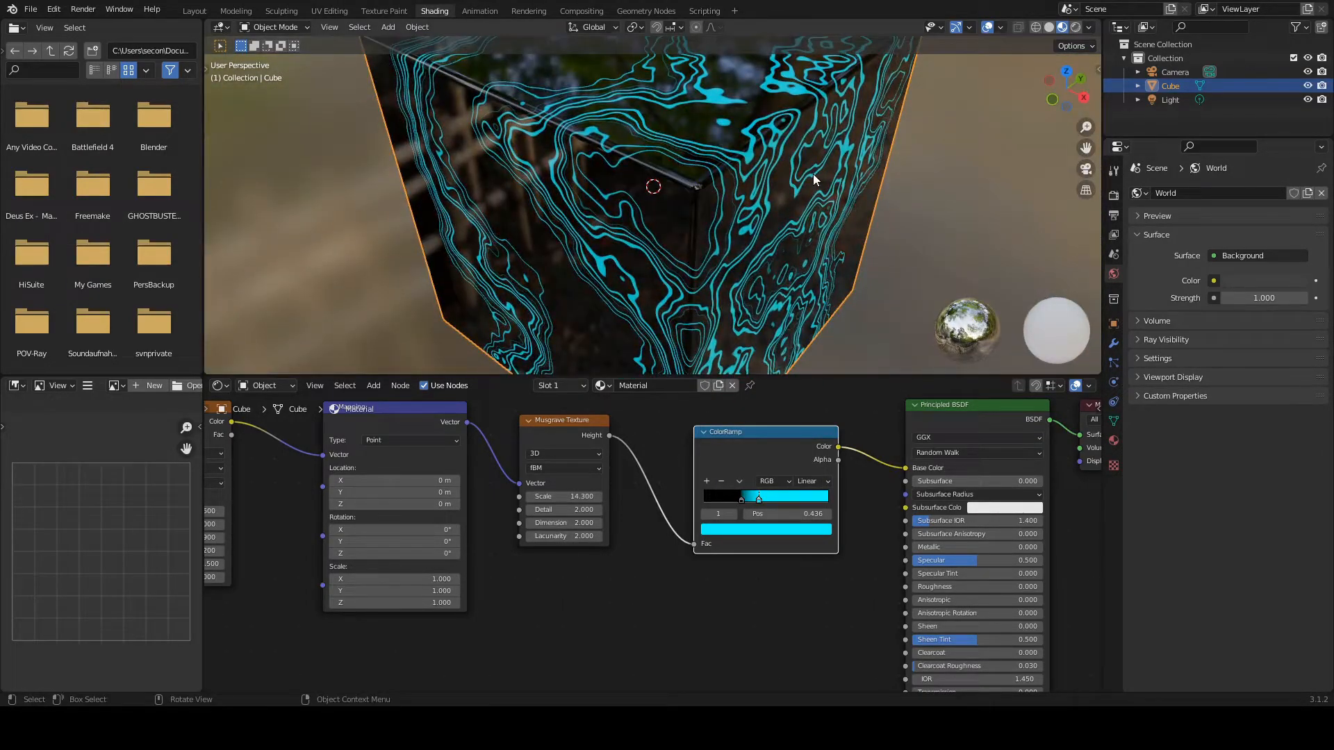
scroll(813, 174, down, 5)
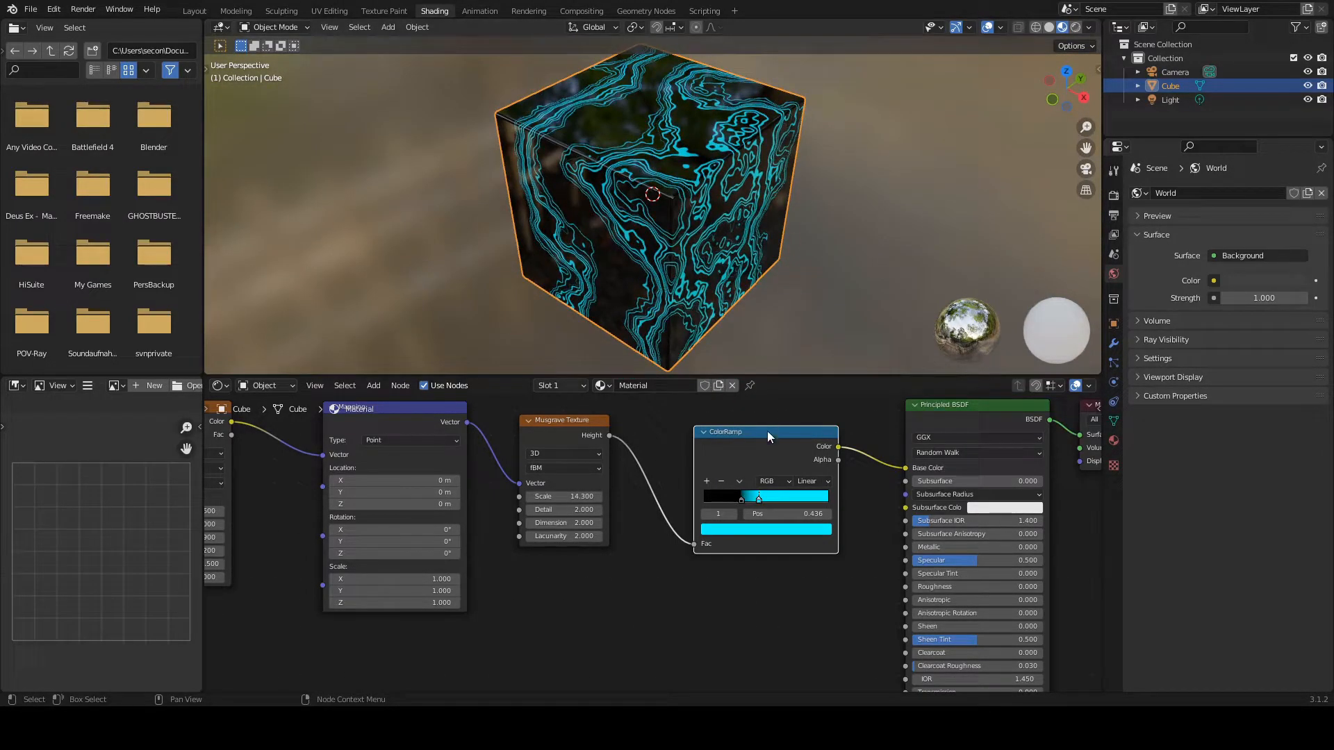
drag(767, 427, 746, 425)
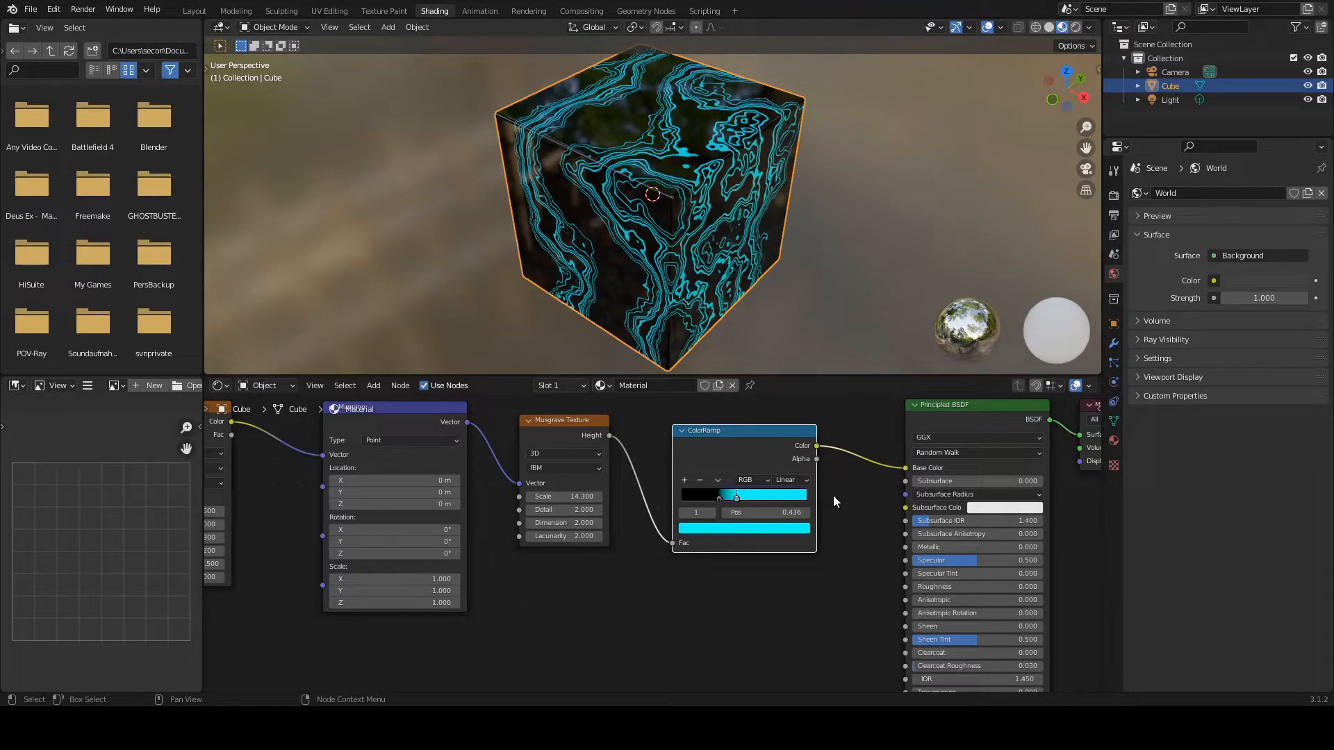
scroll(831, 498, down, 2)
middle_drag(810, 529, 737, 490)
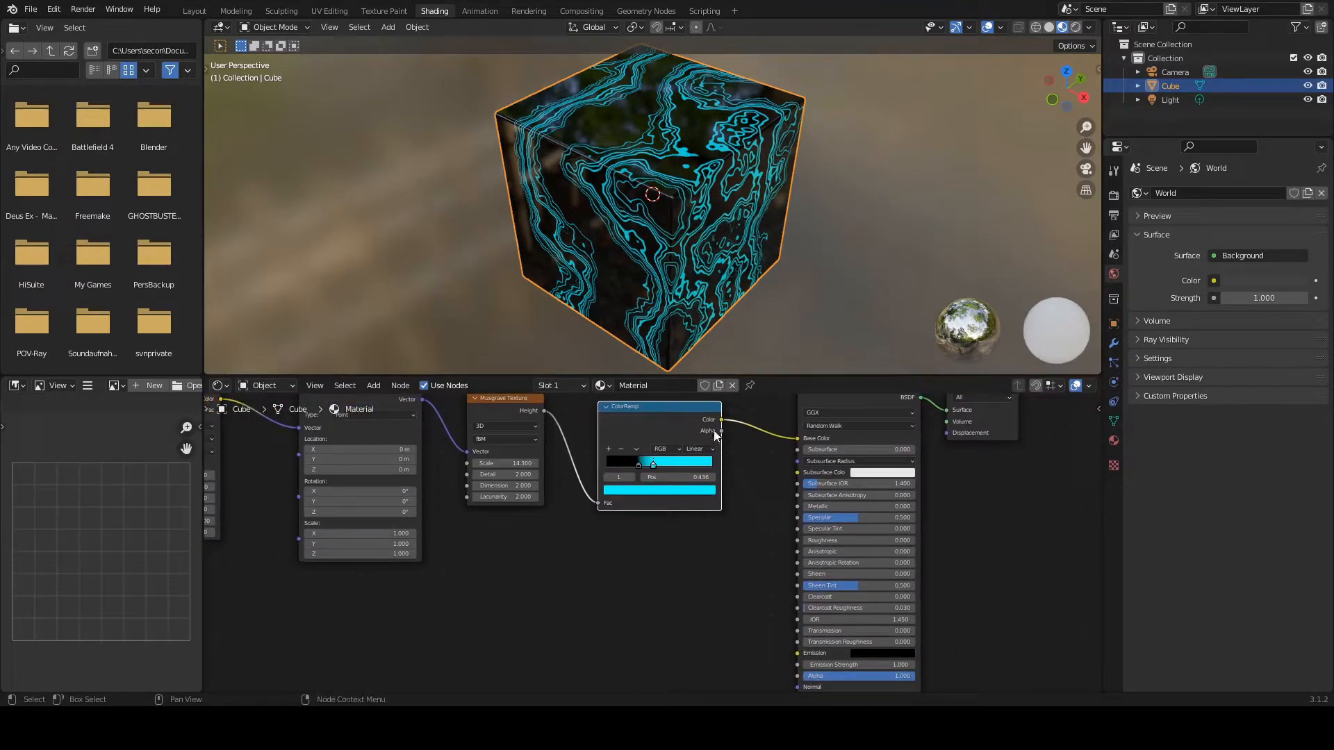
drag(722, 421, 797, 654)
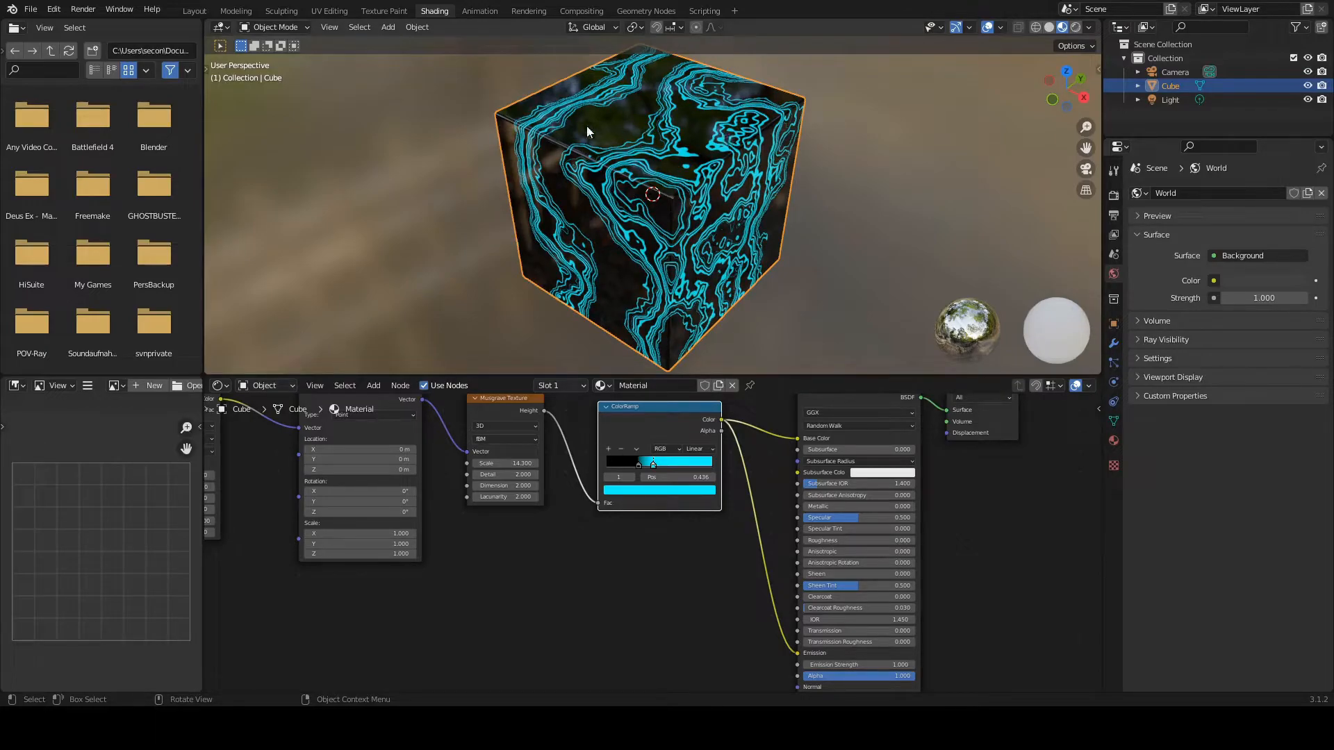
Step: Switch the viewport to Rendered shading, hide the light in the viewport and inspect the emissive lines on the cube
click(1075, 26)
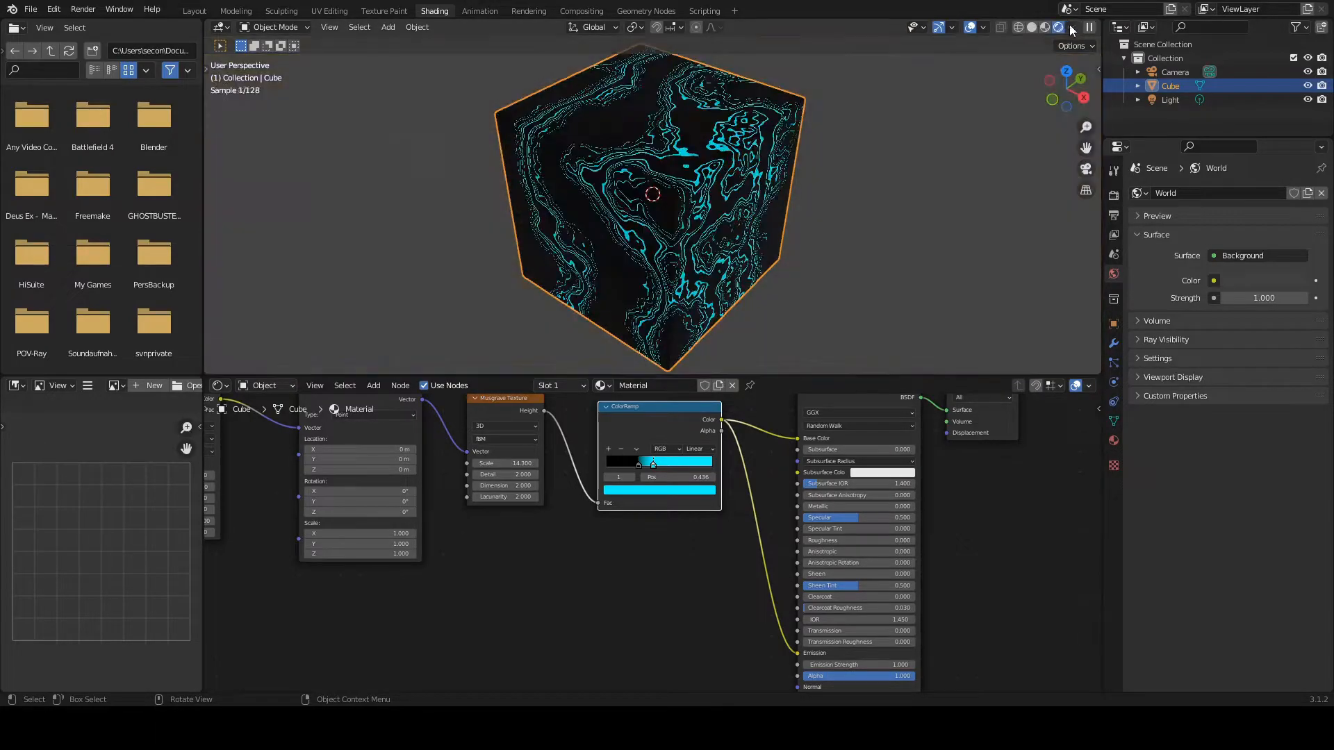
click(1308, 100)
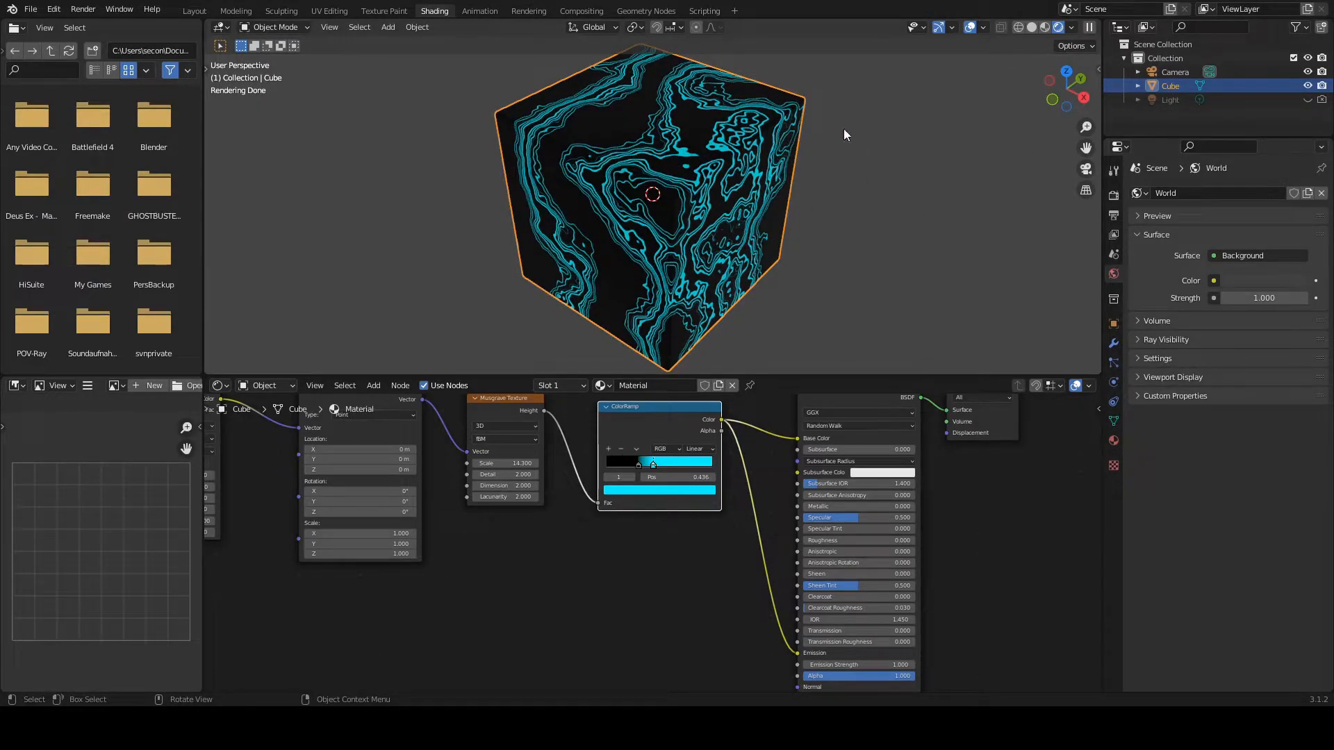
mouse_move(677, 196)
middle_down()
mouse_move(681, 155)
mouse_move(721, 89)
mouse_move(739, 259)
mouse_move(673, 196)
middle_up()
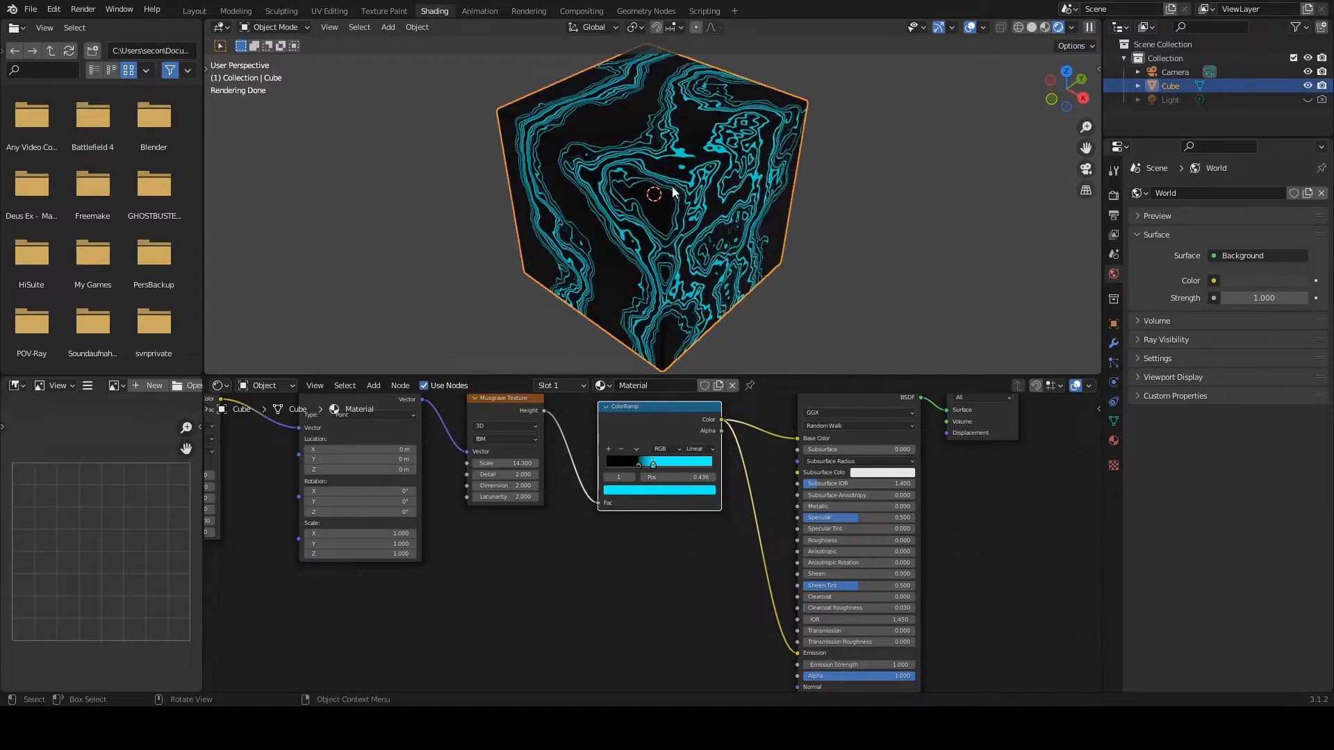
scroll(689, 181, up, 3)
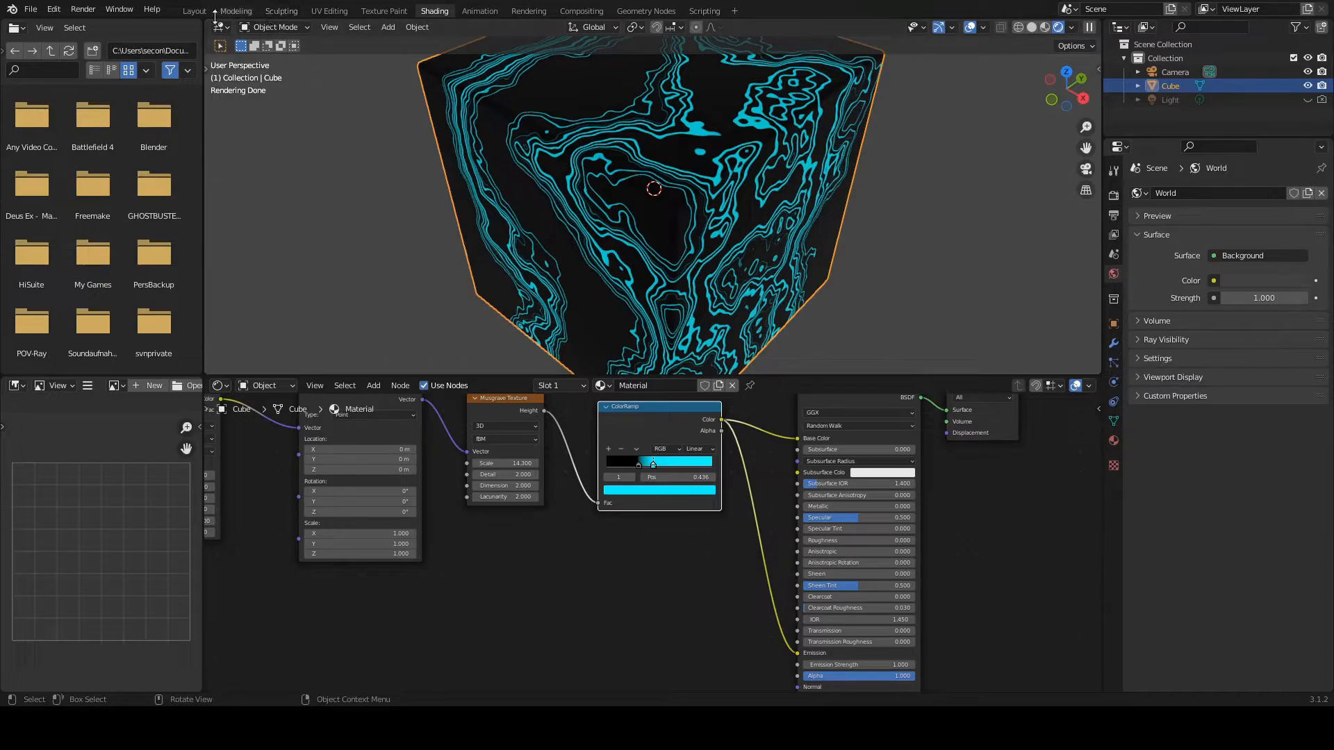
Step: Show the Layout workspace in Rendered shading and set the world background color to black with value 0
click(193, 12)
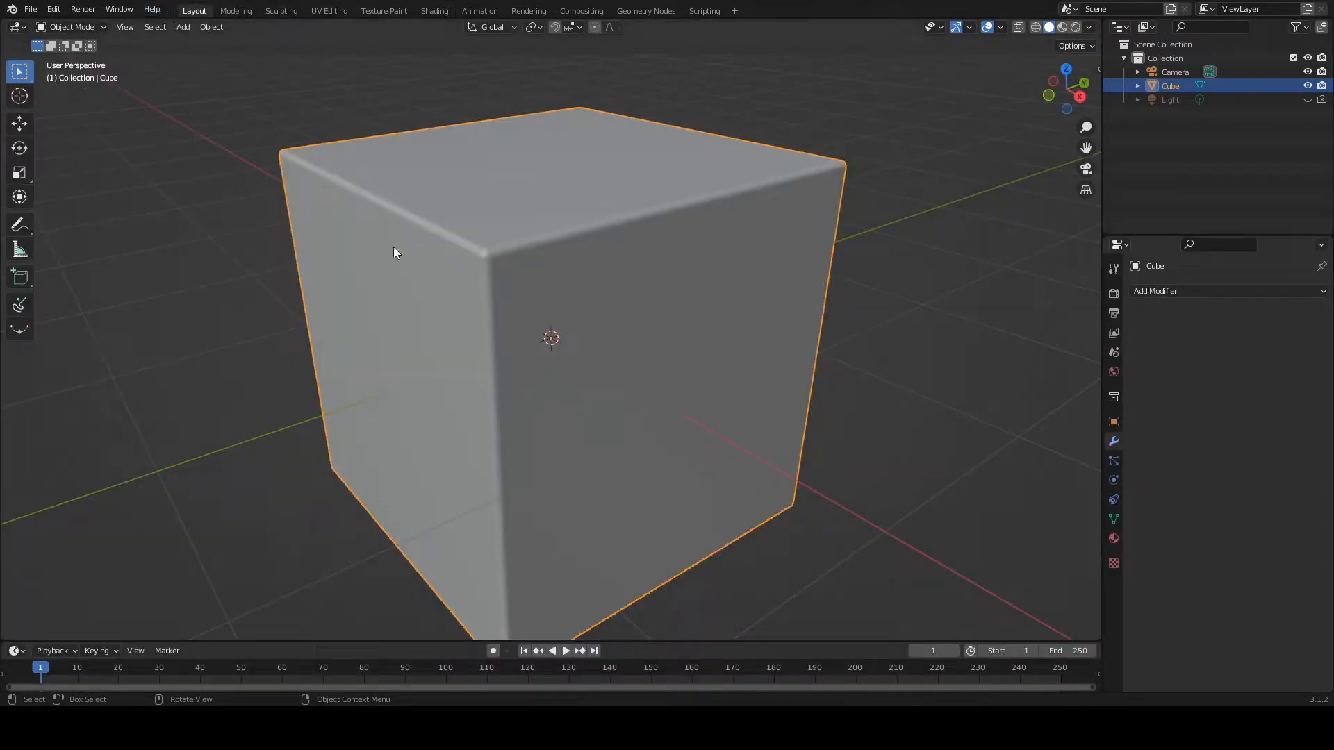
scroll(503, 247, down, 2)
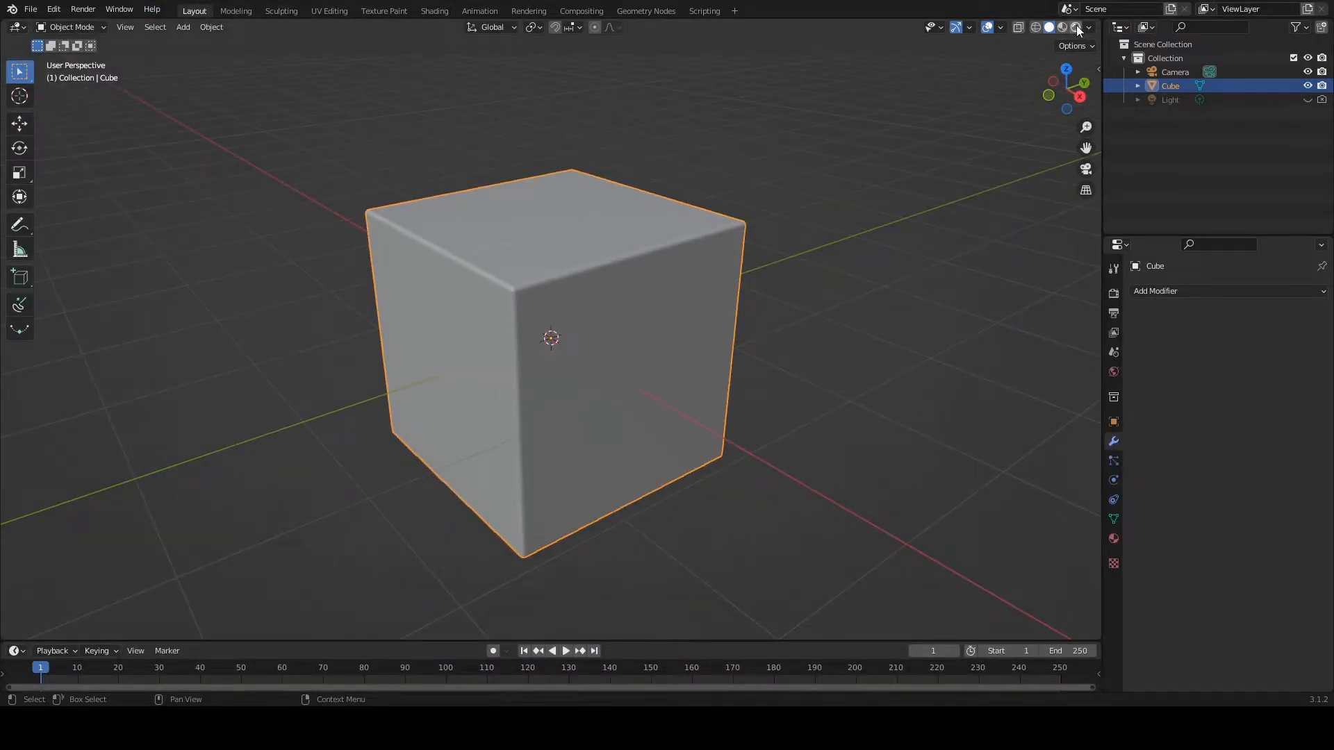
click(1076, 27)
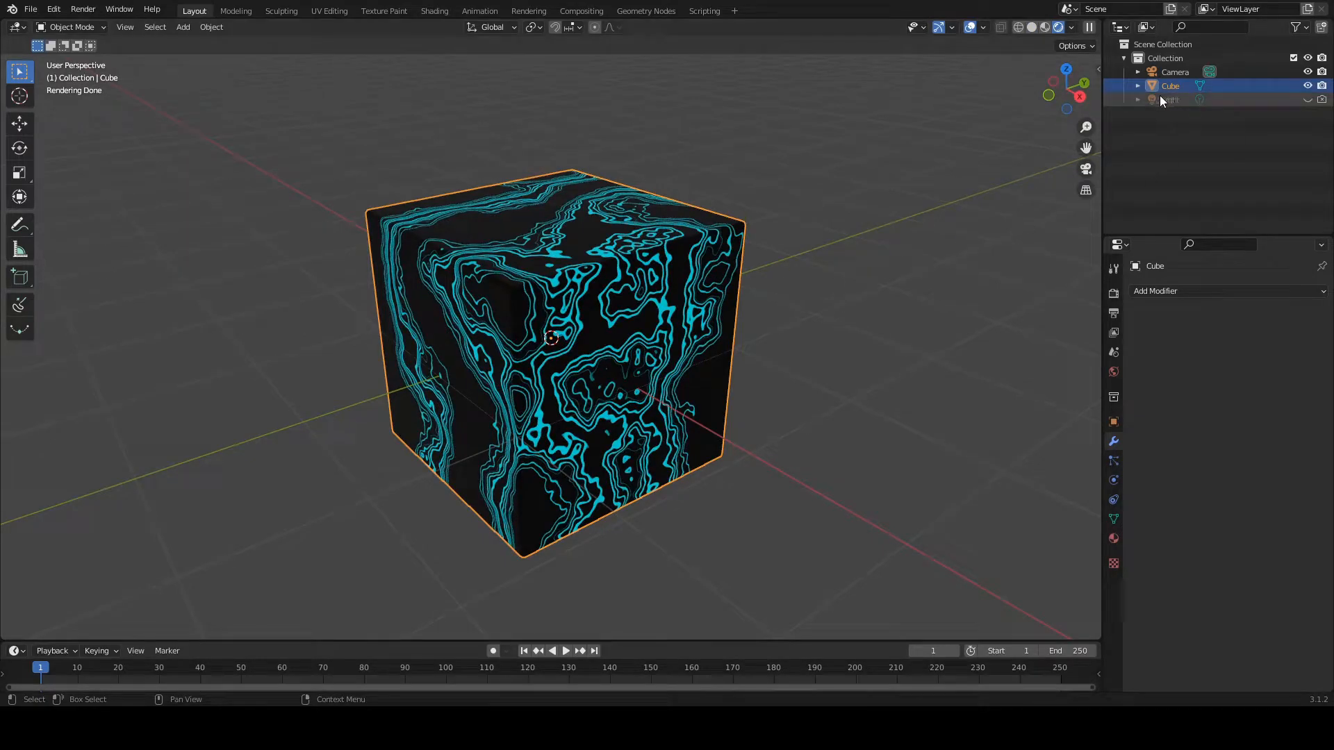
click(1114, 292)
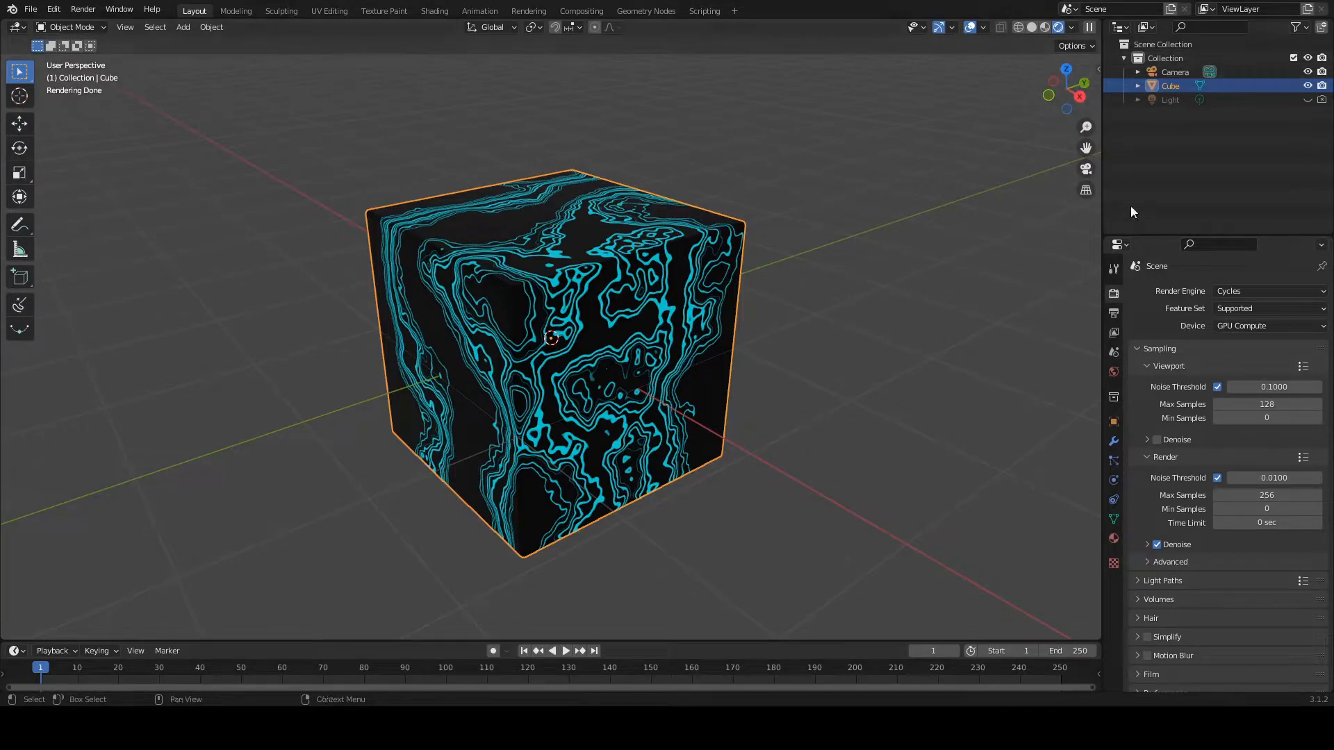
click(1113, 371)
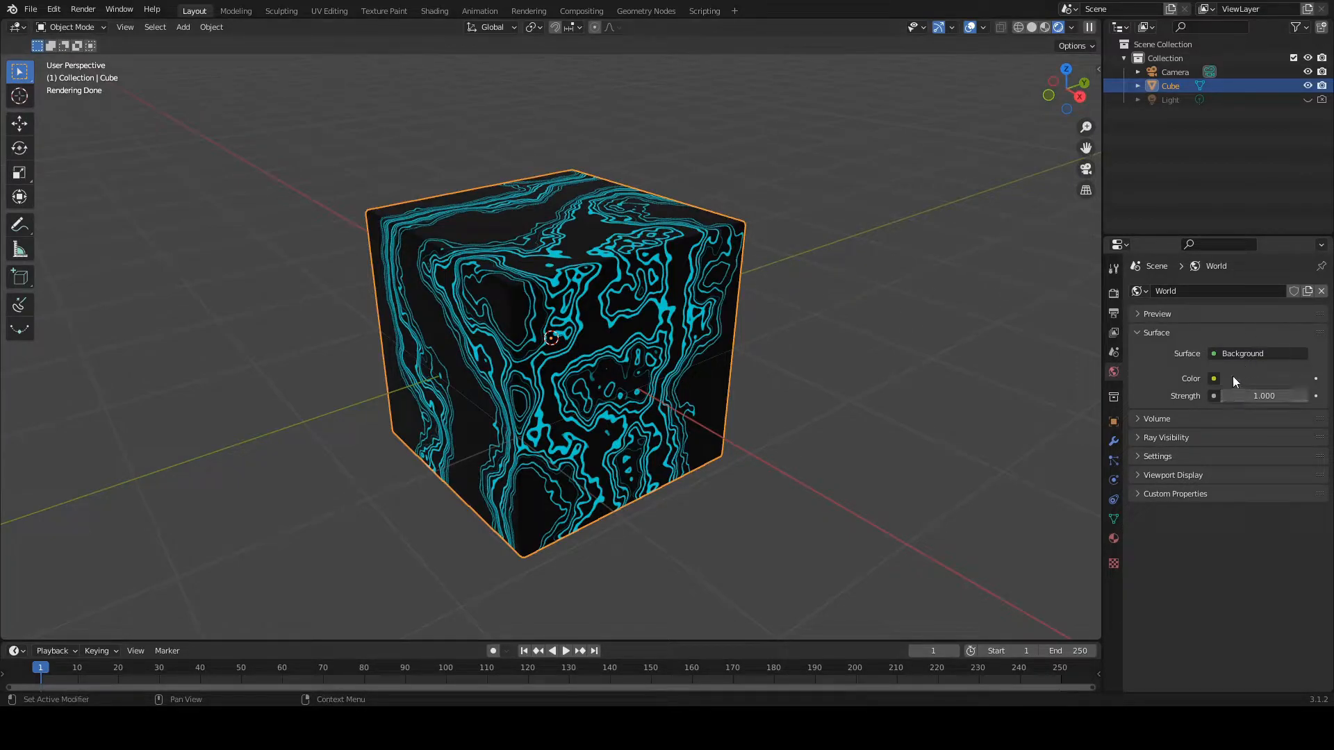
drag(1299, 251, 1298, 278)
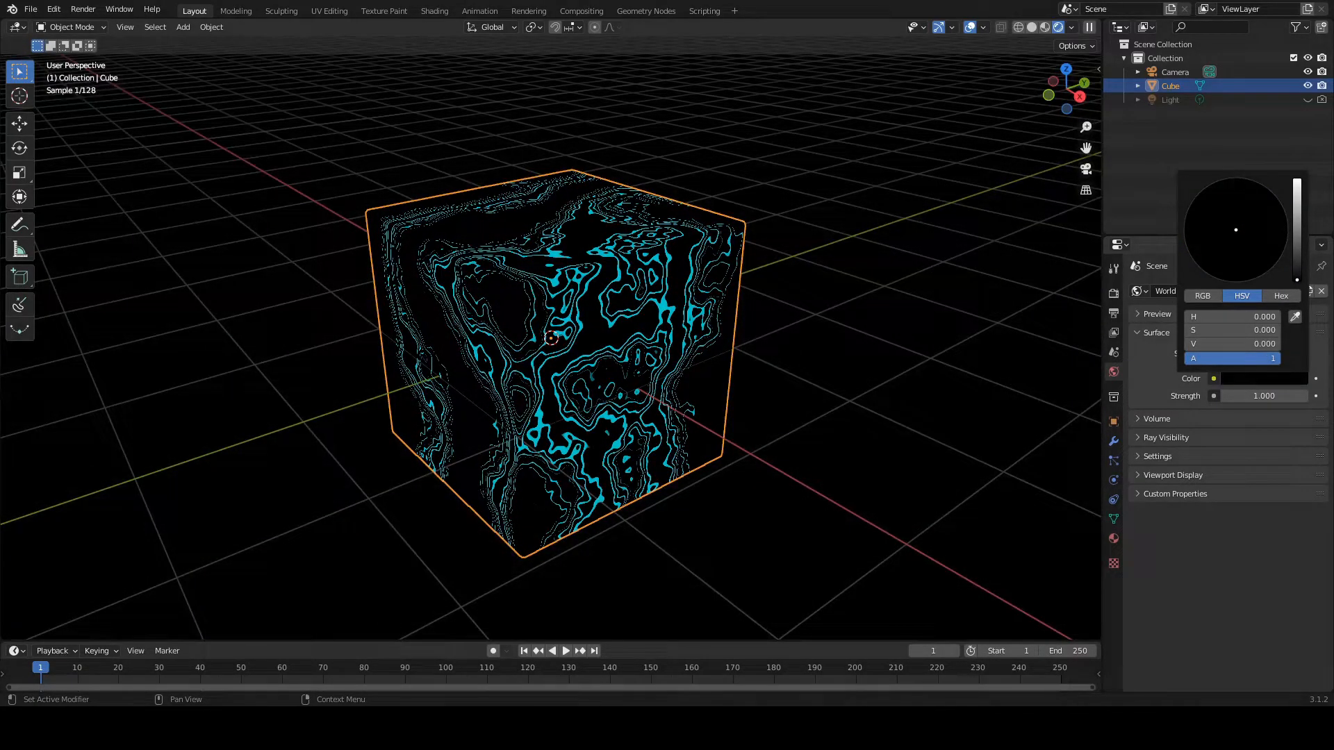
Step: Deselect the cube, inspect its glowing lines against the black background and look through the camera
click(838, 243)
middle_drag(838, 243, 893, 301)
middle_drag(601, 256, 852, 258)
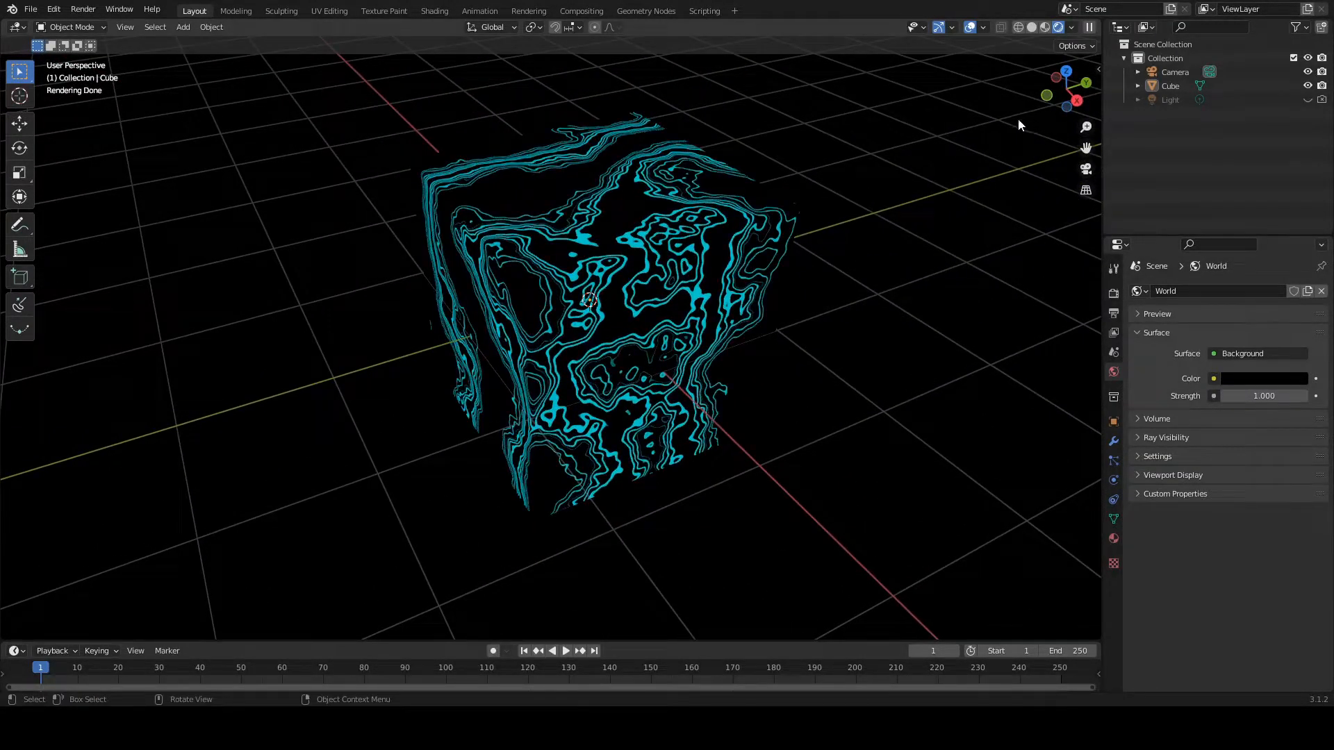
click(1084, 171)
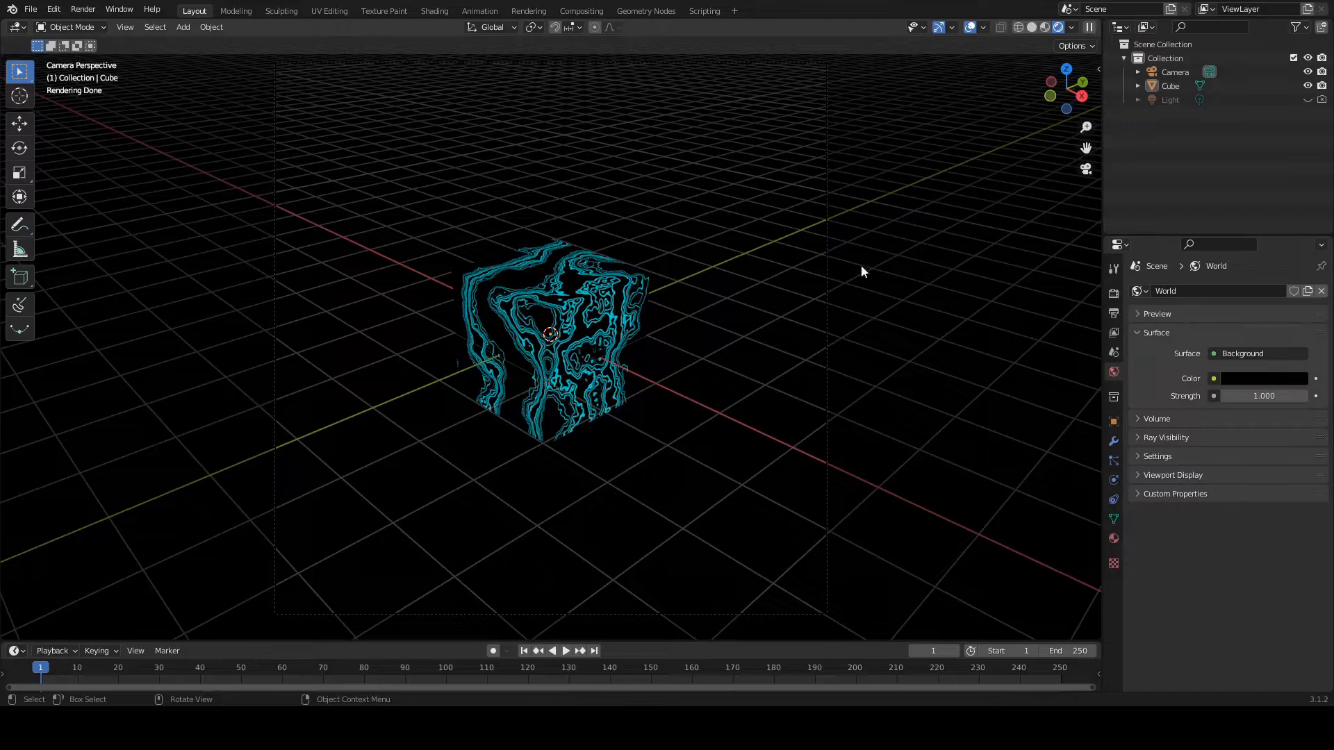
scroll(690, 244, down, 1)
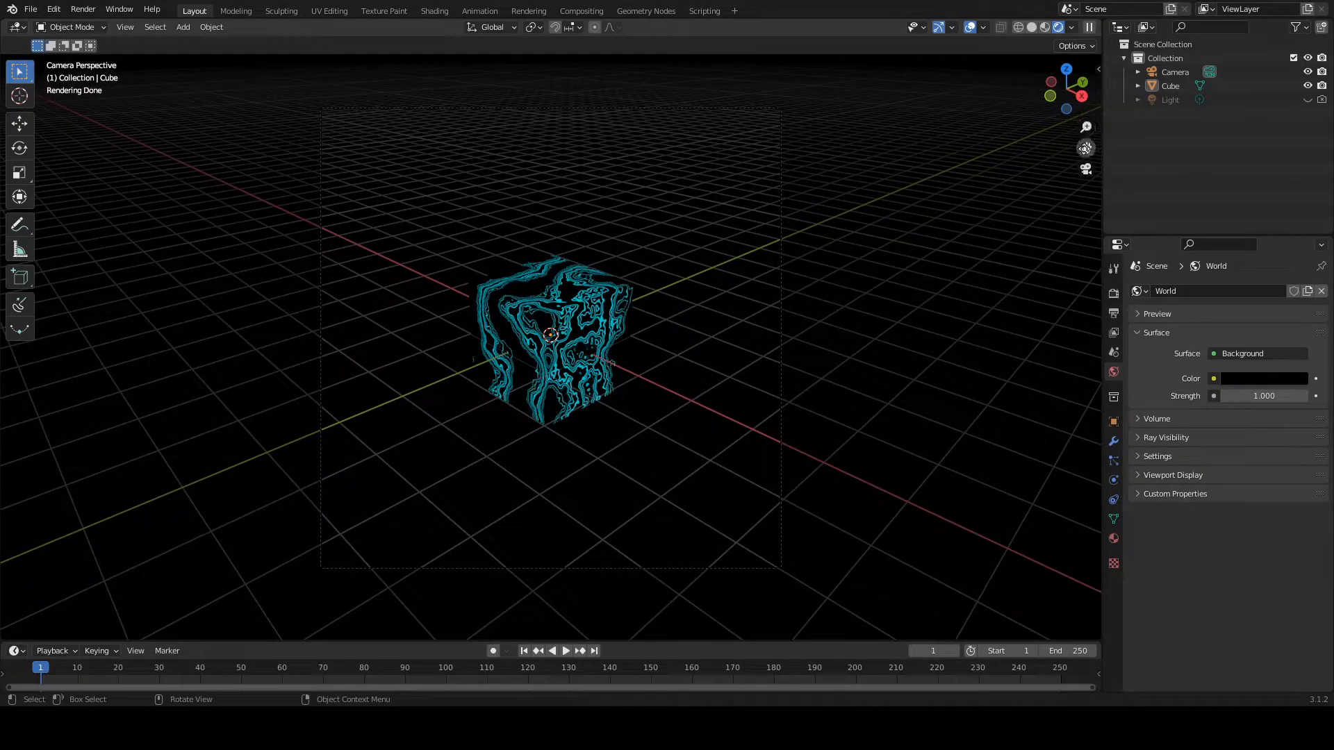
Step: Select the camera and enable the Camera to View lock
click(1099, 69)
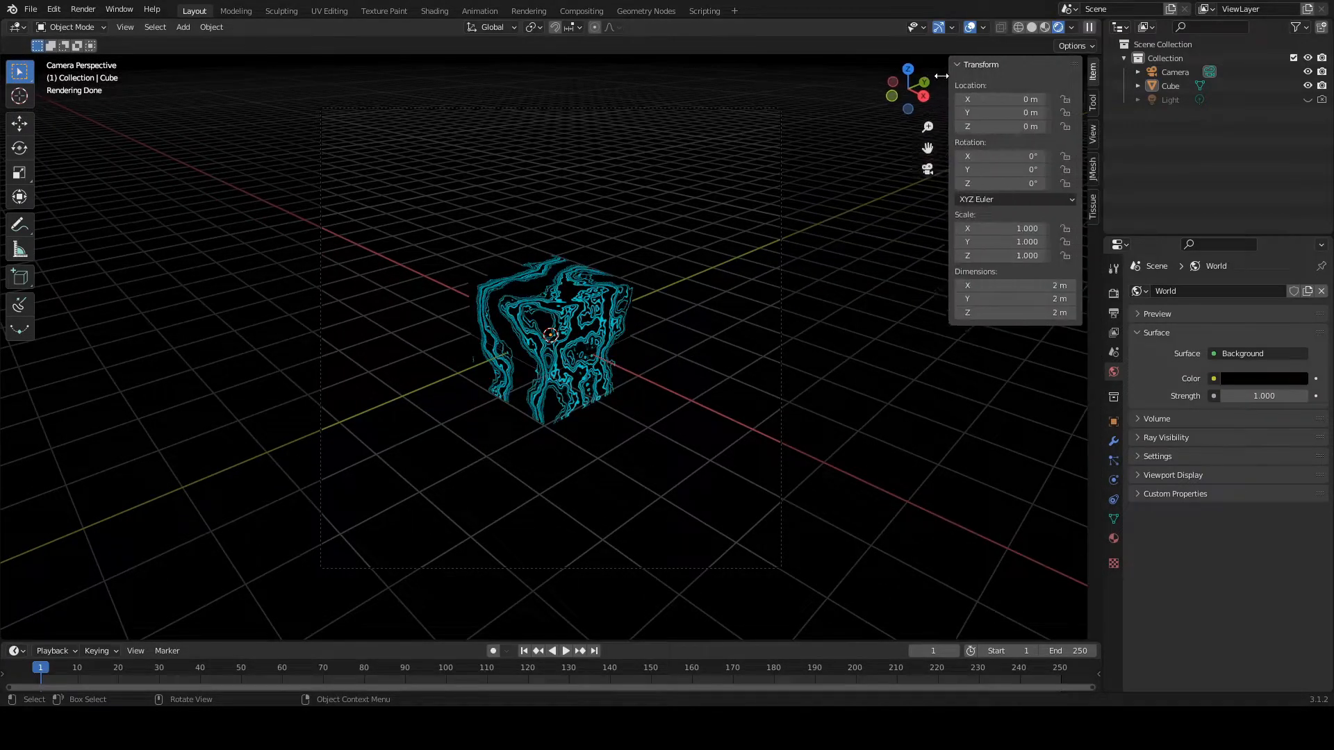
drag(949, 75, 973, 75)
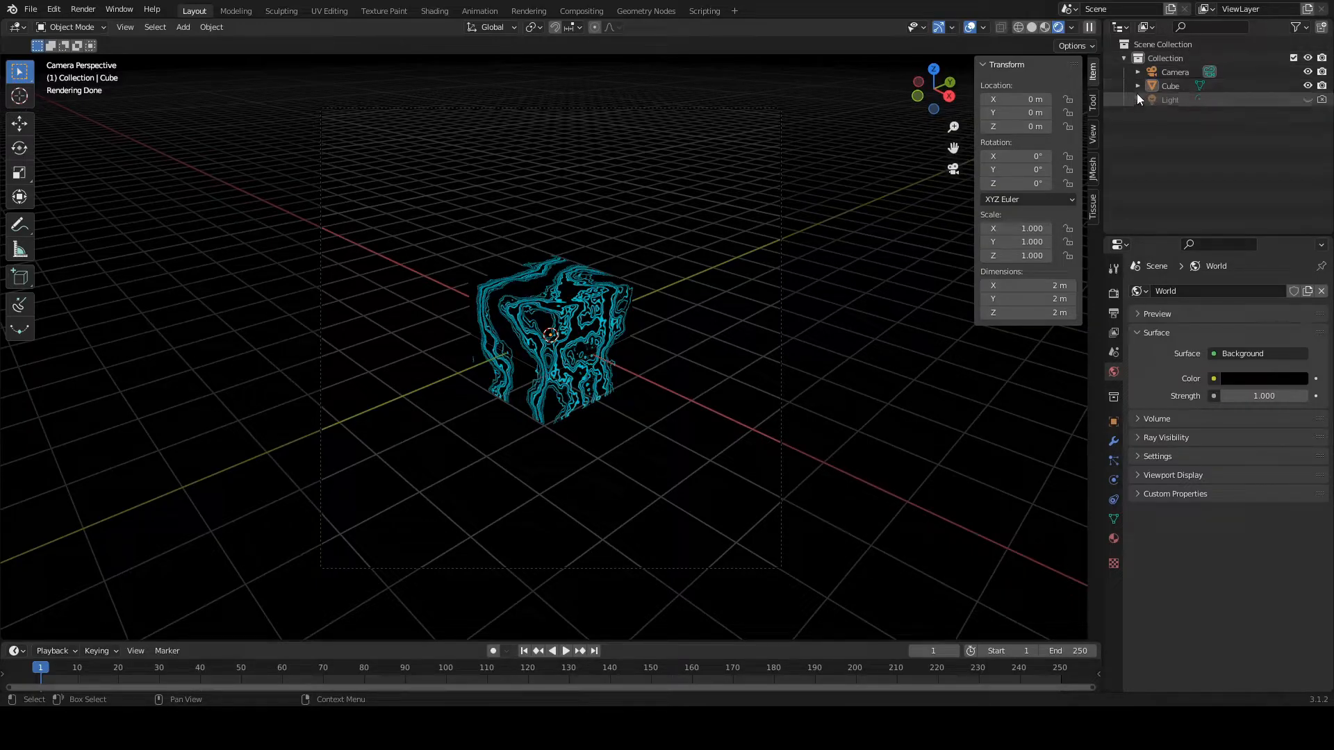
click(1136, 73)
click(1182, 87)
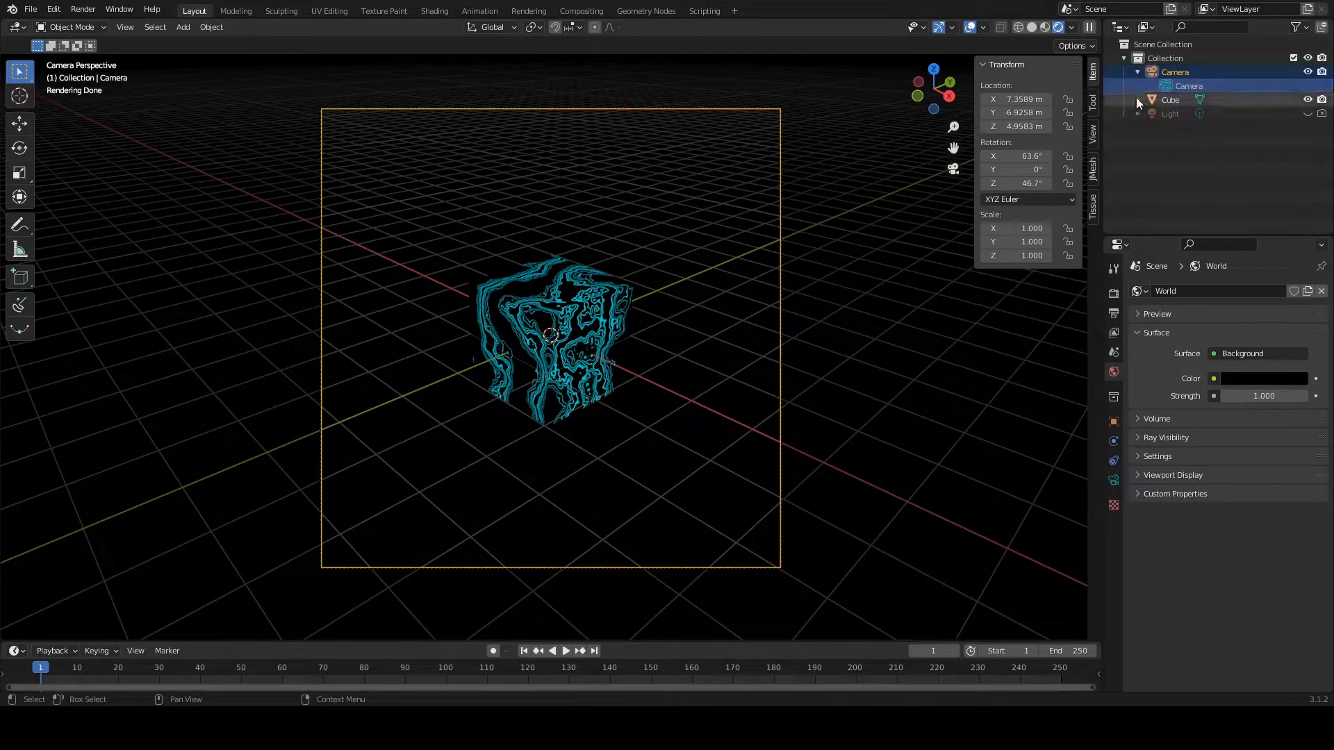
click(1094, 134)
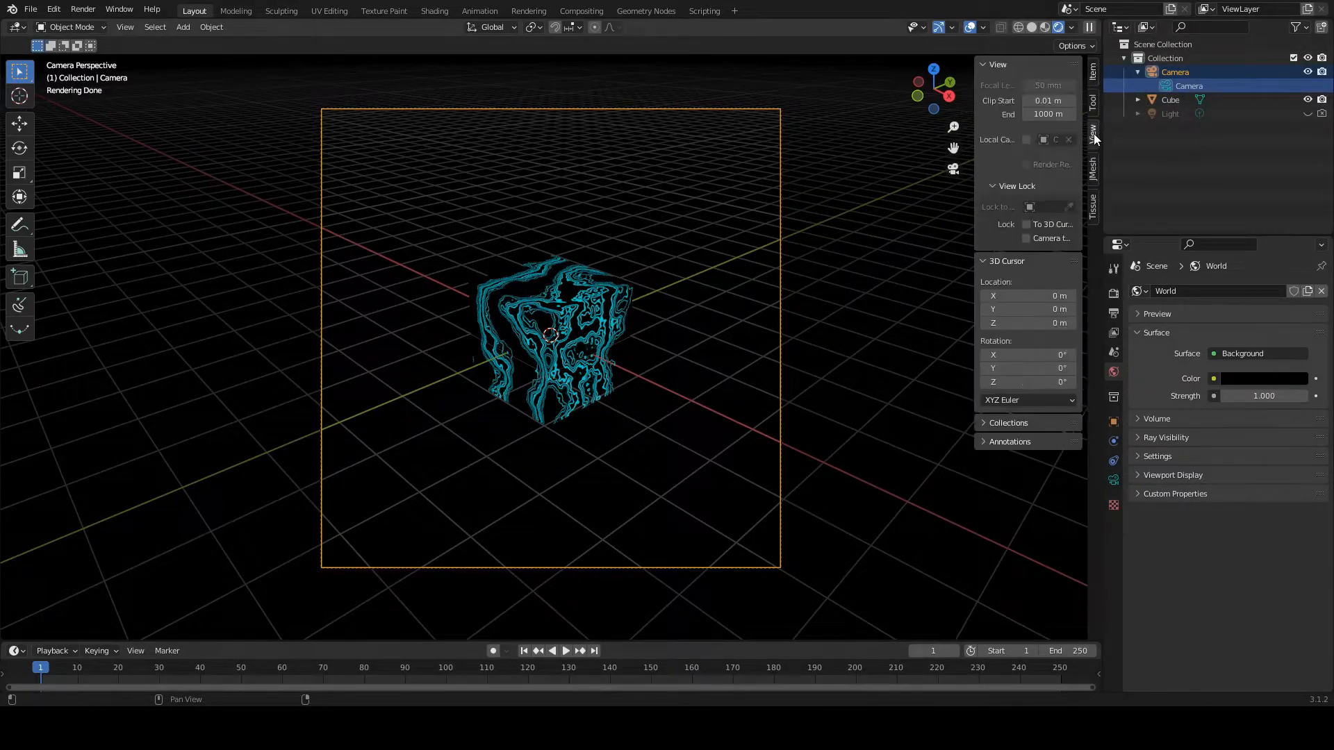
click(1027, 239)
Step: Bring the camera closer so the cube fills most of the frame, and render the image
scroll(643, 281, up, 3)
scroll(644, 282, up, 2)
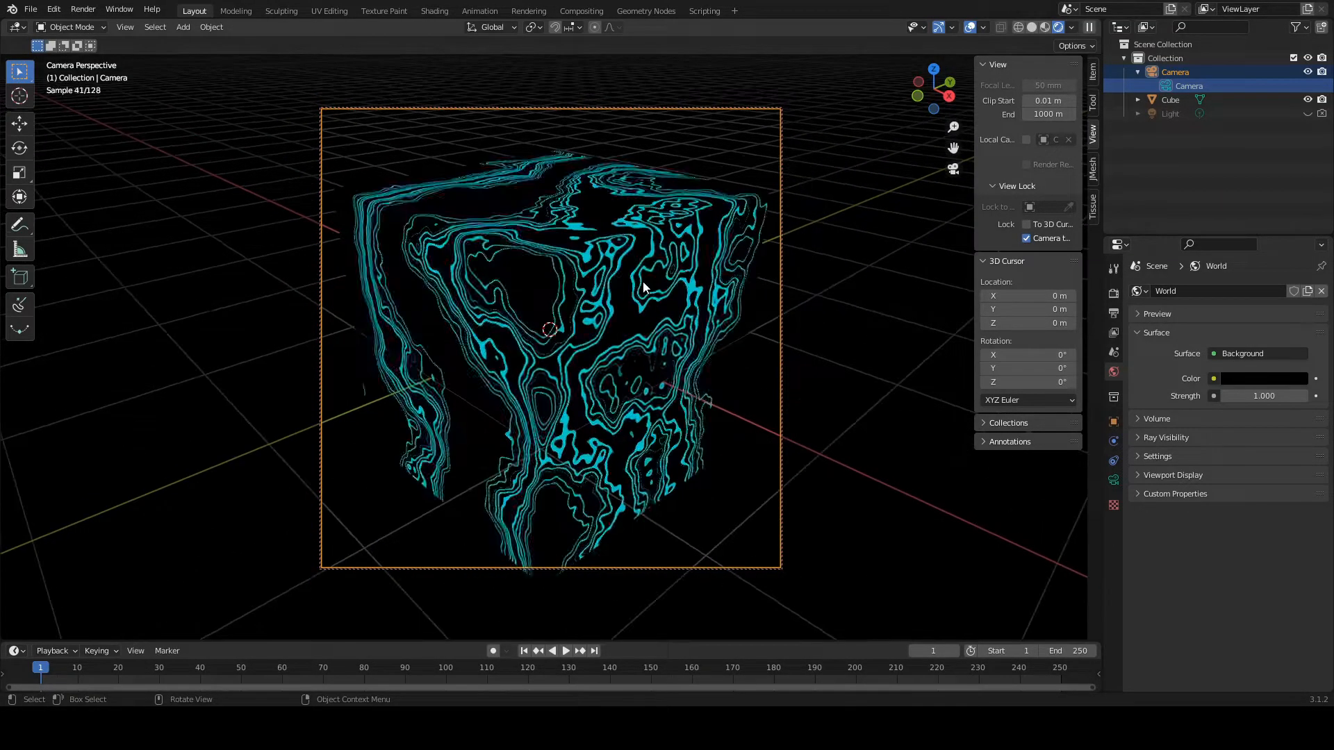
scroll(643, 282, down, 1)
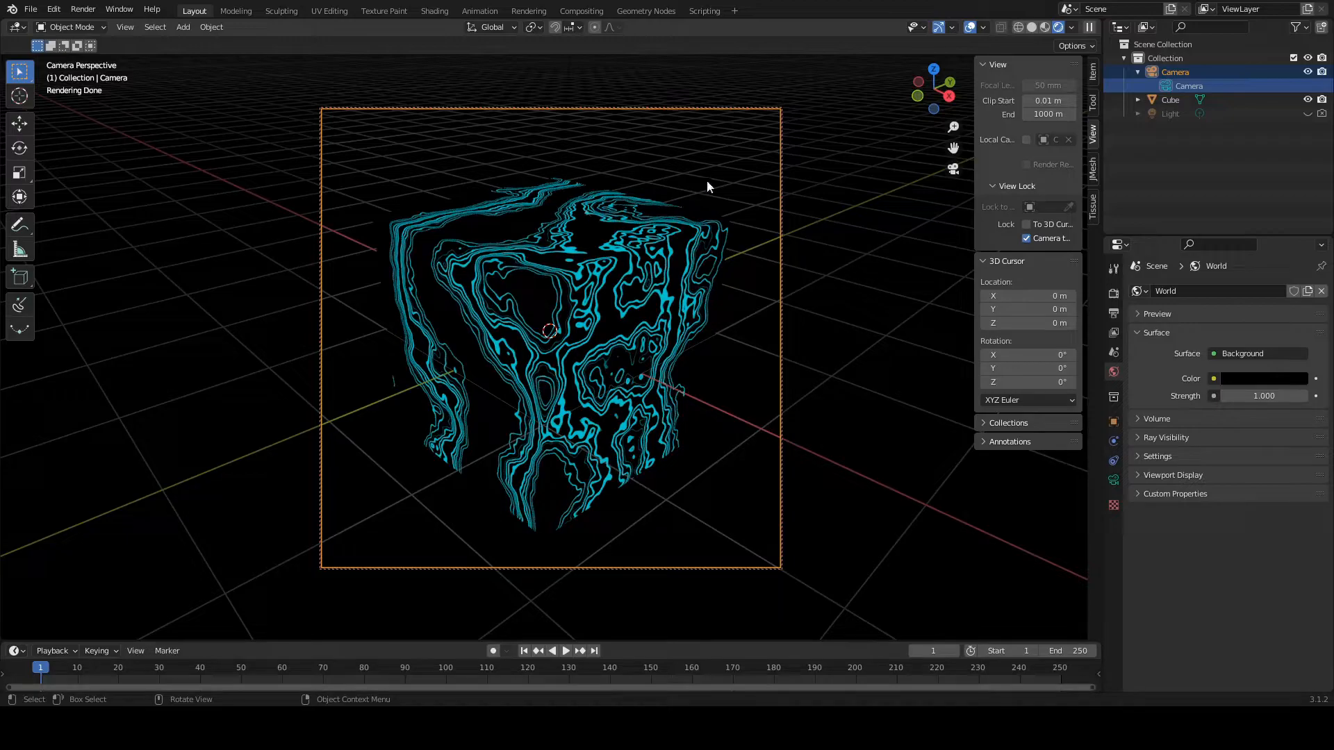
click(899, 197)
key(F12)
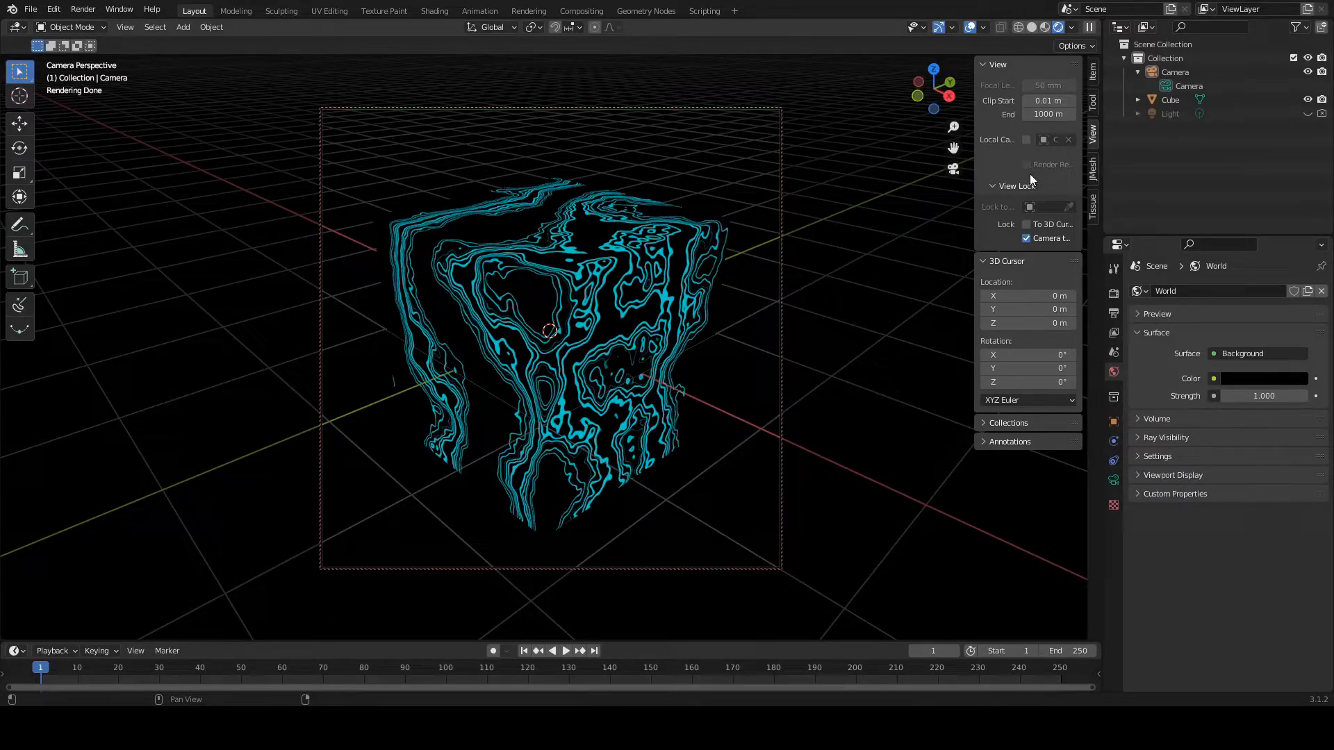
Step: Leave the camera view and switch the viewport to Material Preview shading
click(954, 169)
key(shift+a)
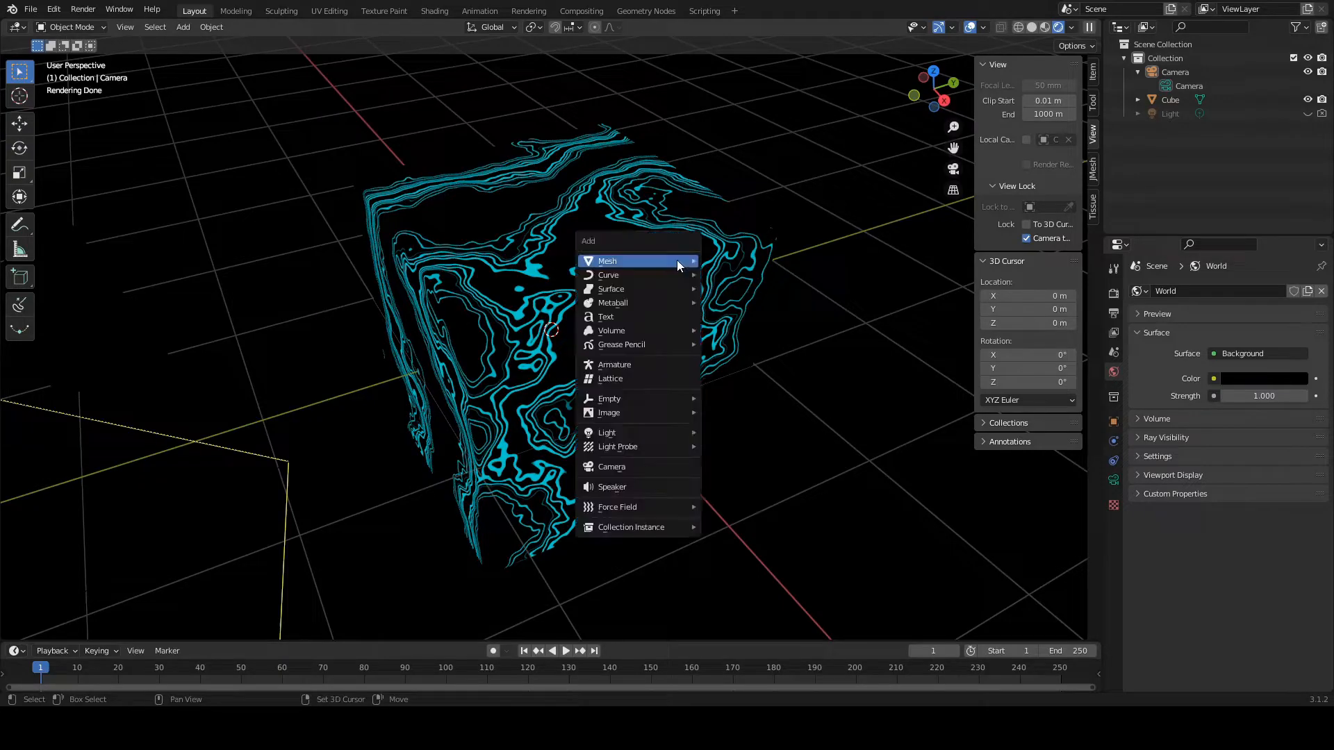
click(1043, 28)
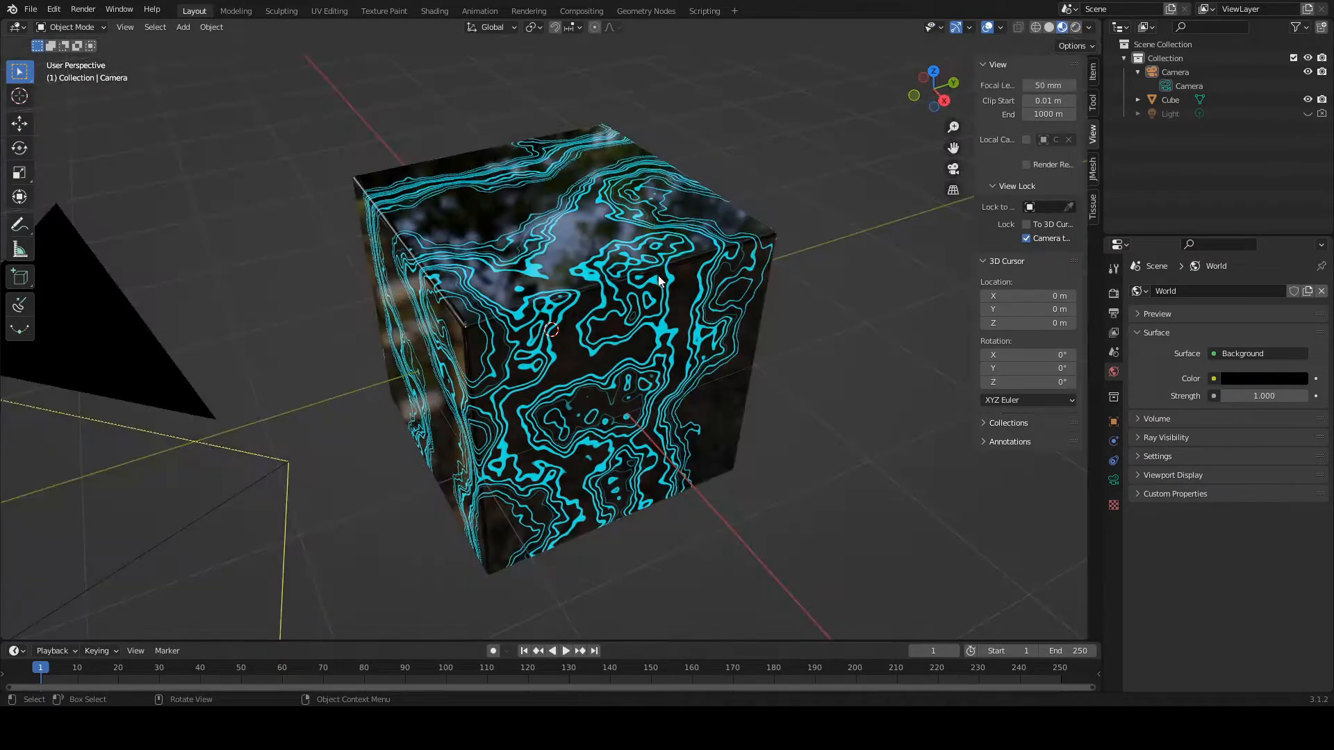
Step: Add a mesh plane and scale it by 4 on all axes as a floor for the cube
key(shift+a)
mouse_move(622, 294)
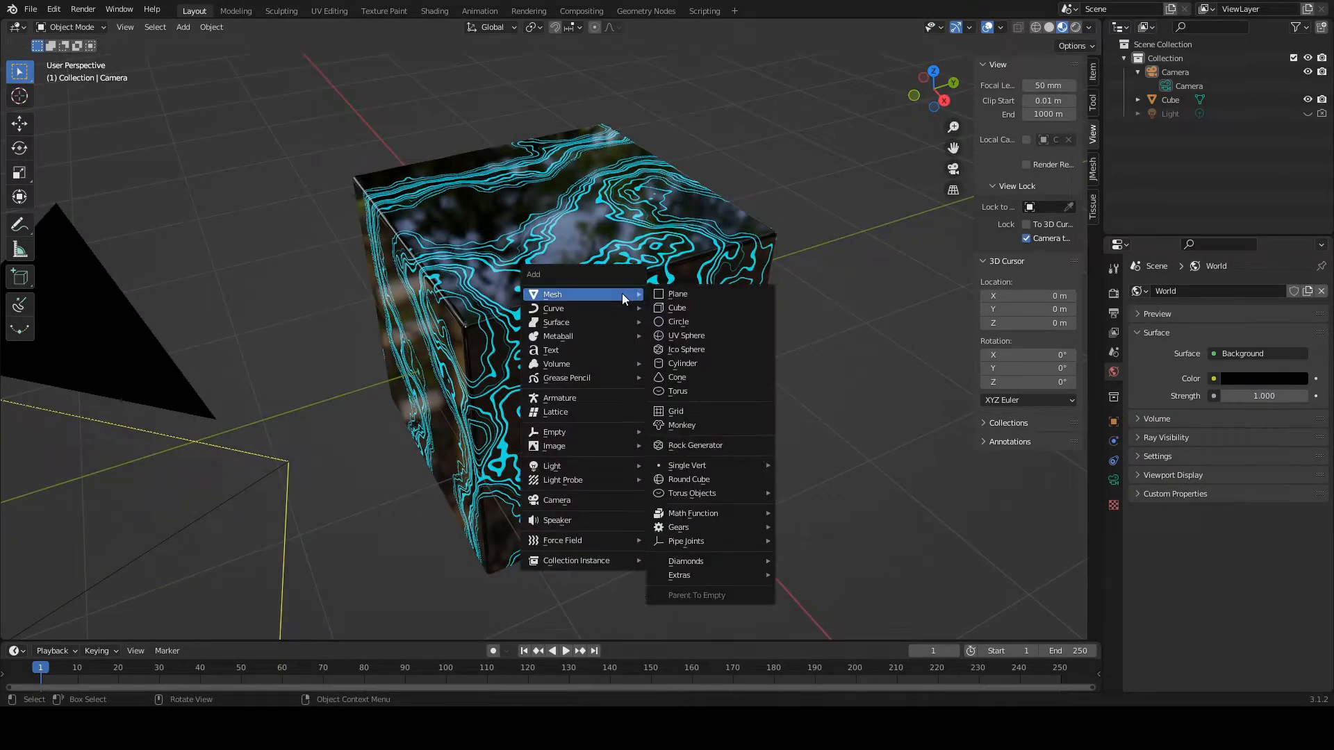
click(710, 293)
key(s)
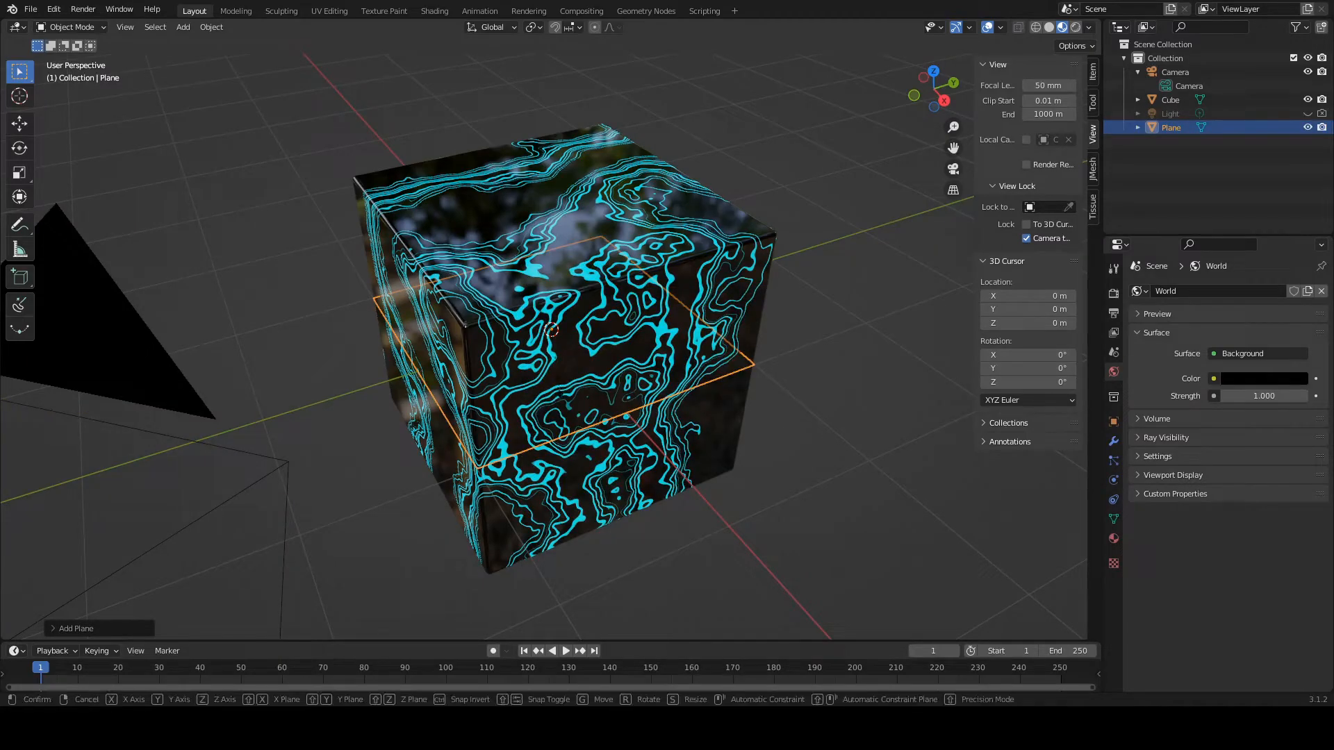
click(617, 443)
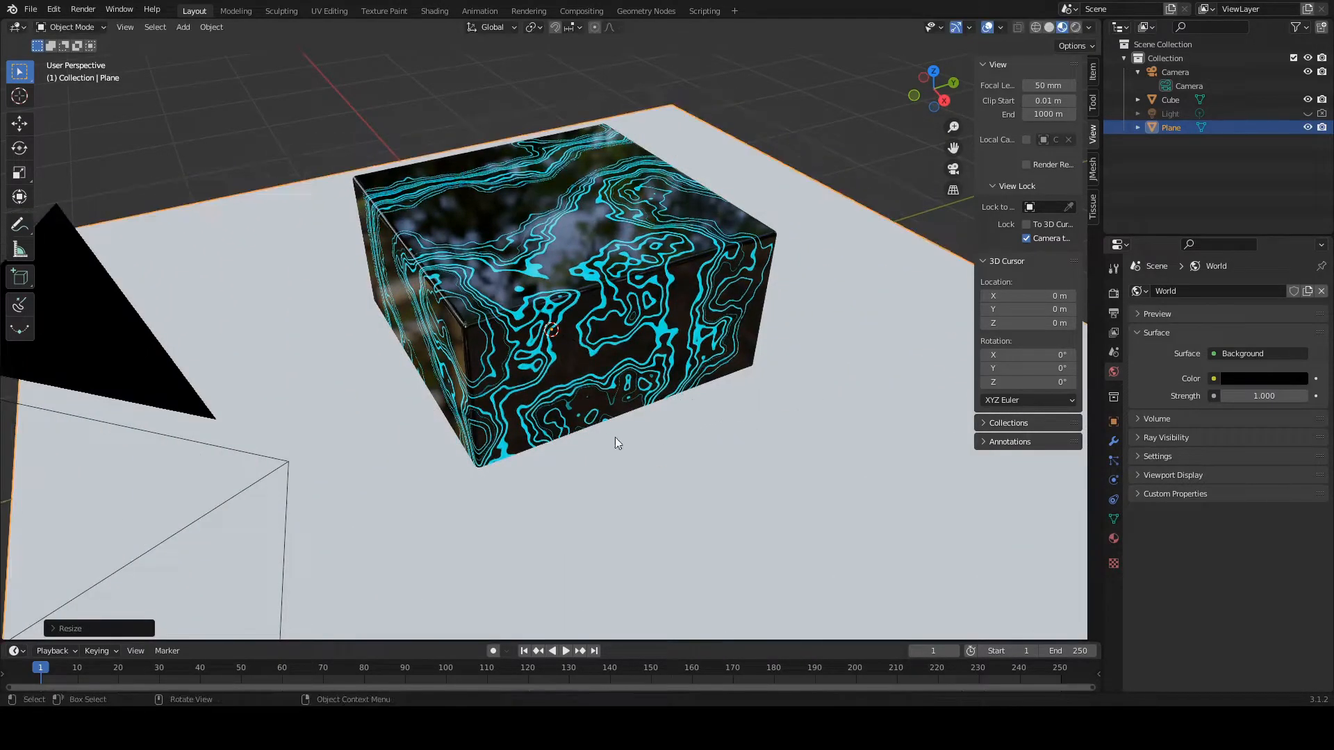
click(69, 628)
click(168, 569)
text(4)
key(Return)
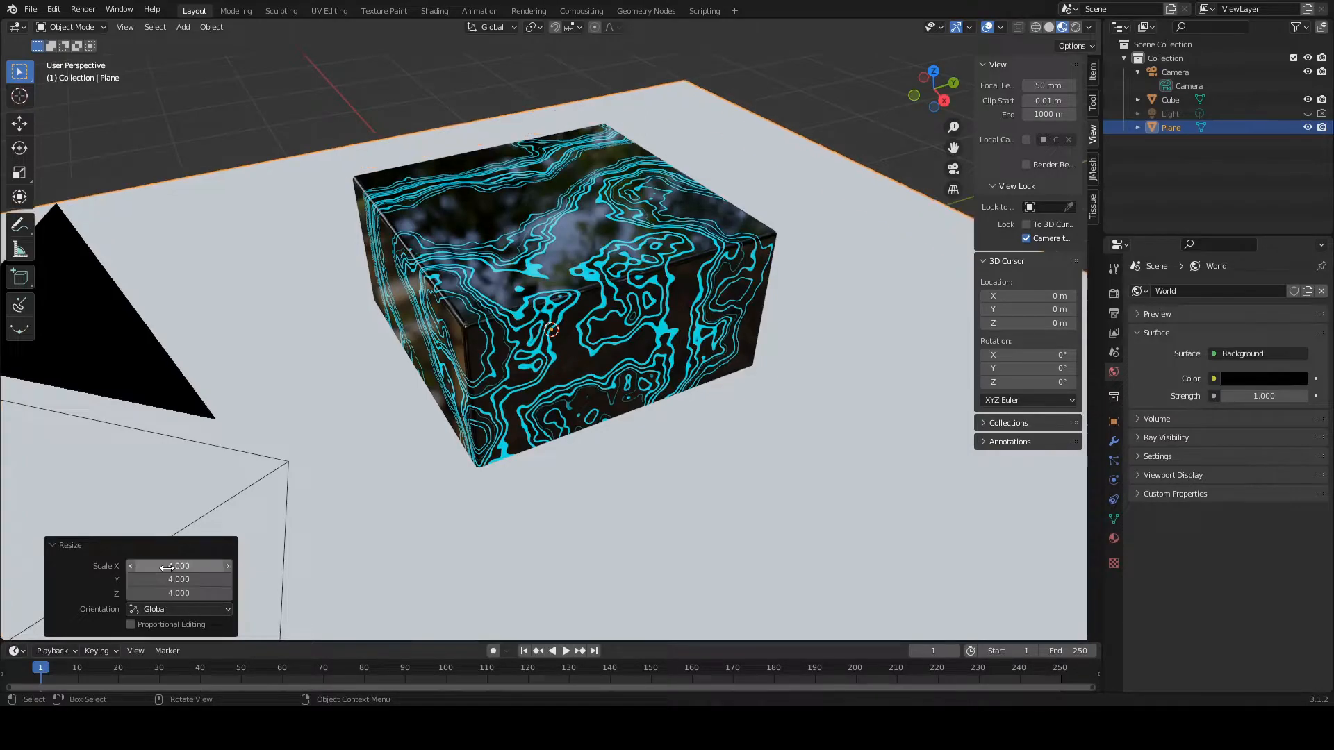
Step: Move the cube up 1 m along the Z axis so that it rests on the floor plane
click(589, 268)
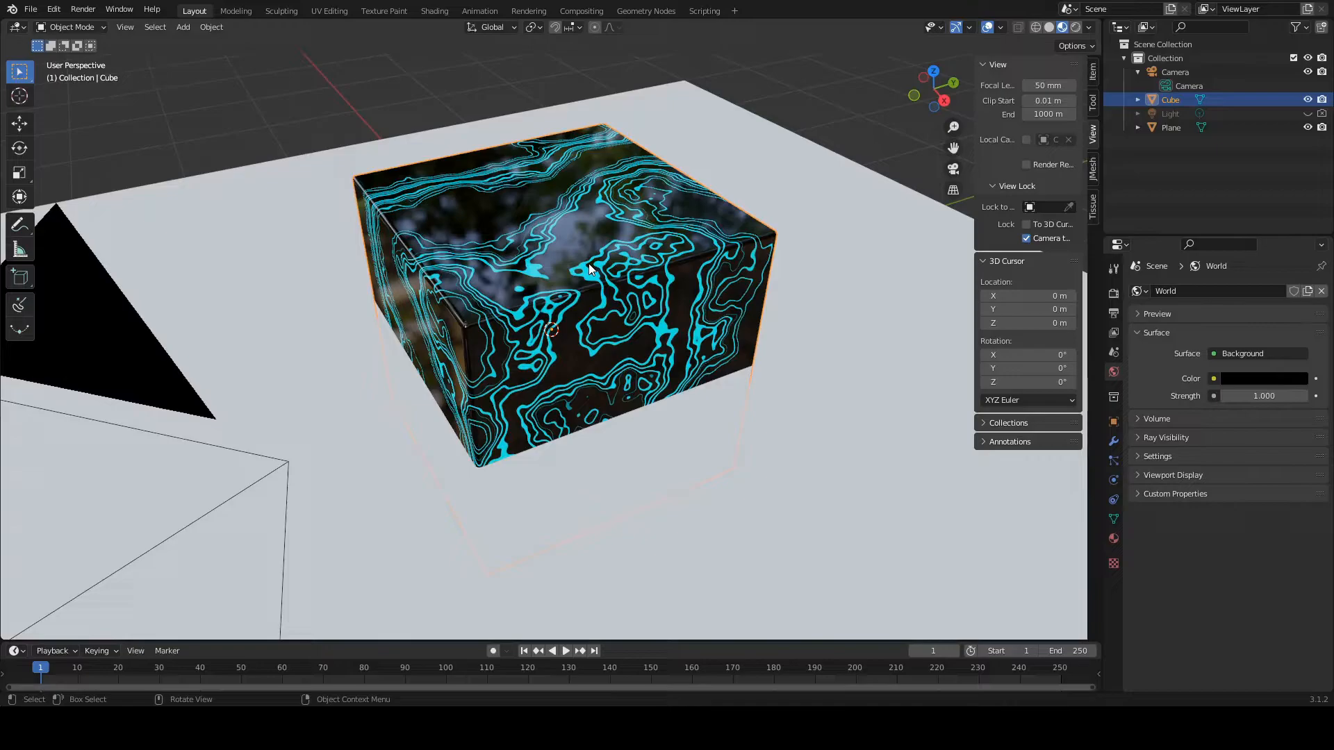
key(g)
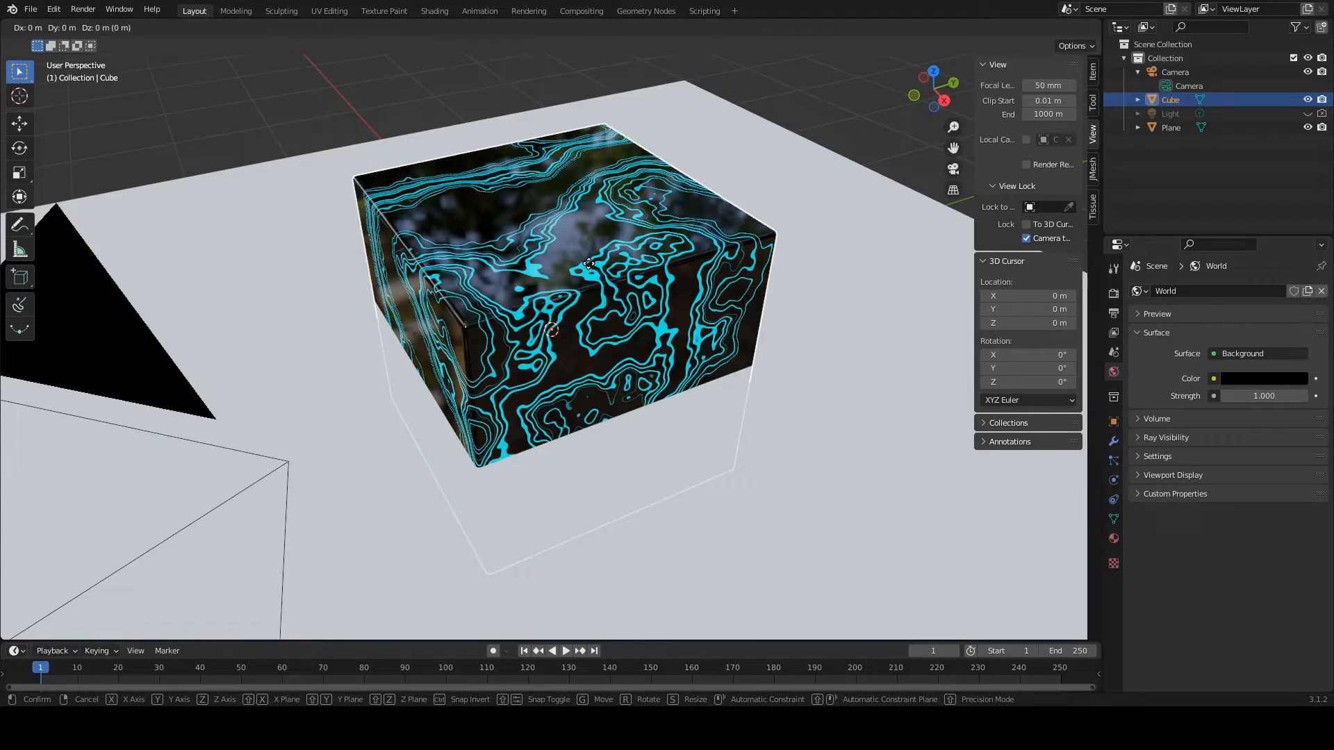
key(z)
click(385, 257)
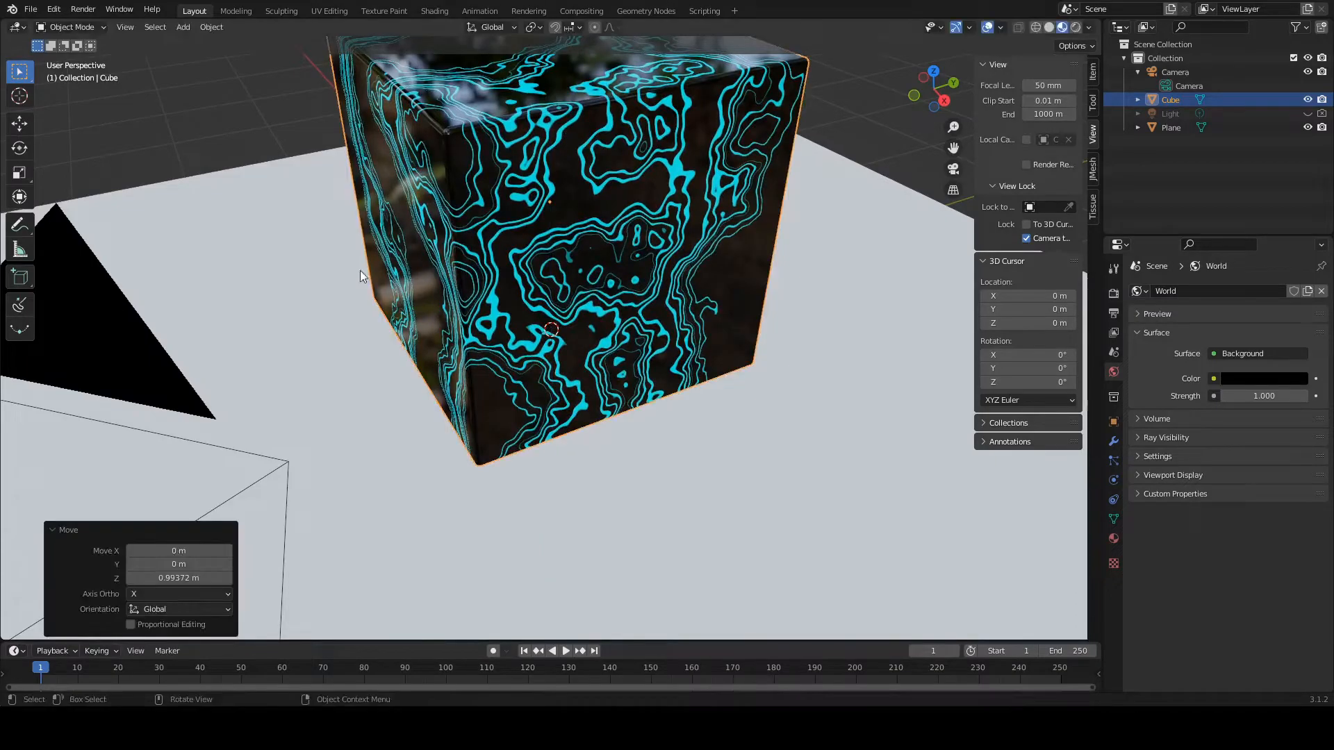
click(185, 575)
text(1)
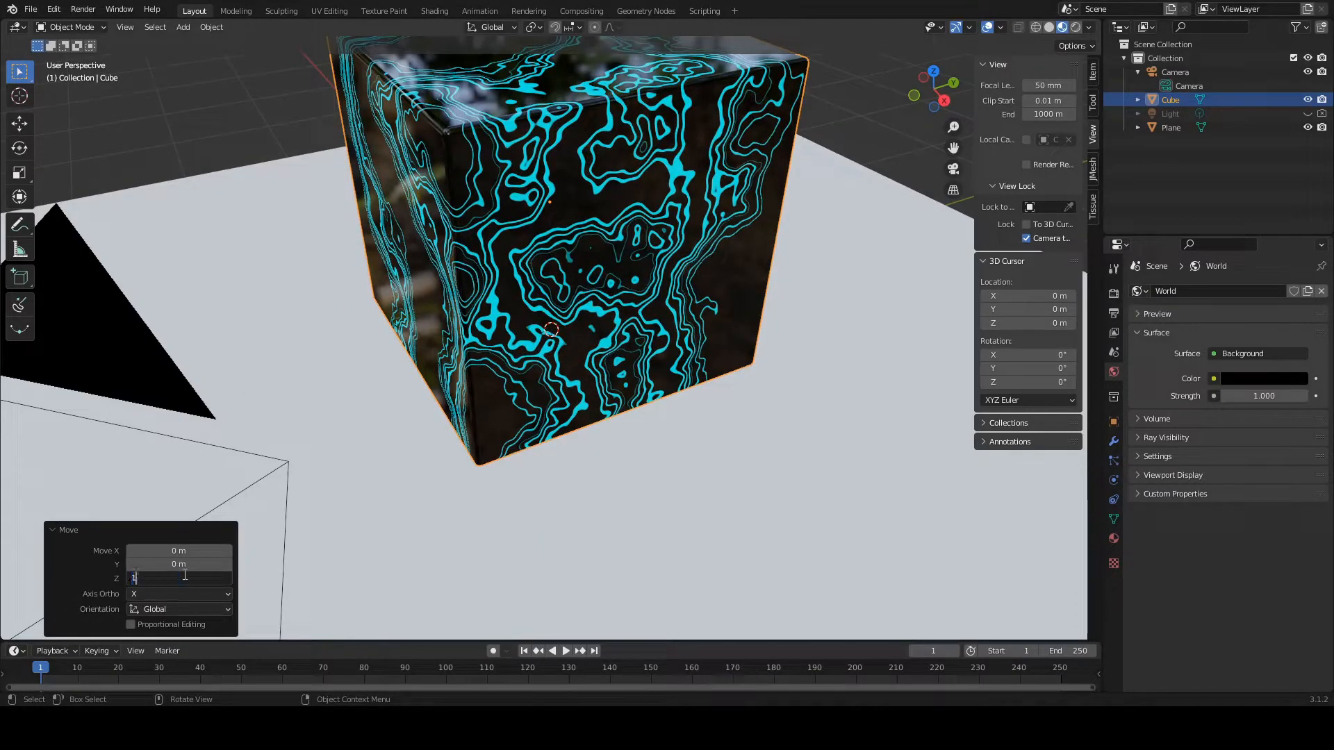
key(Return)
Step: Reframe the camera so the whole raised cube fits inside the frame, and switch the viewport to Rendered shading
scroll(370, 434, down, 2)
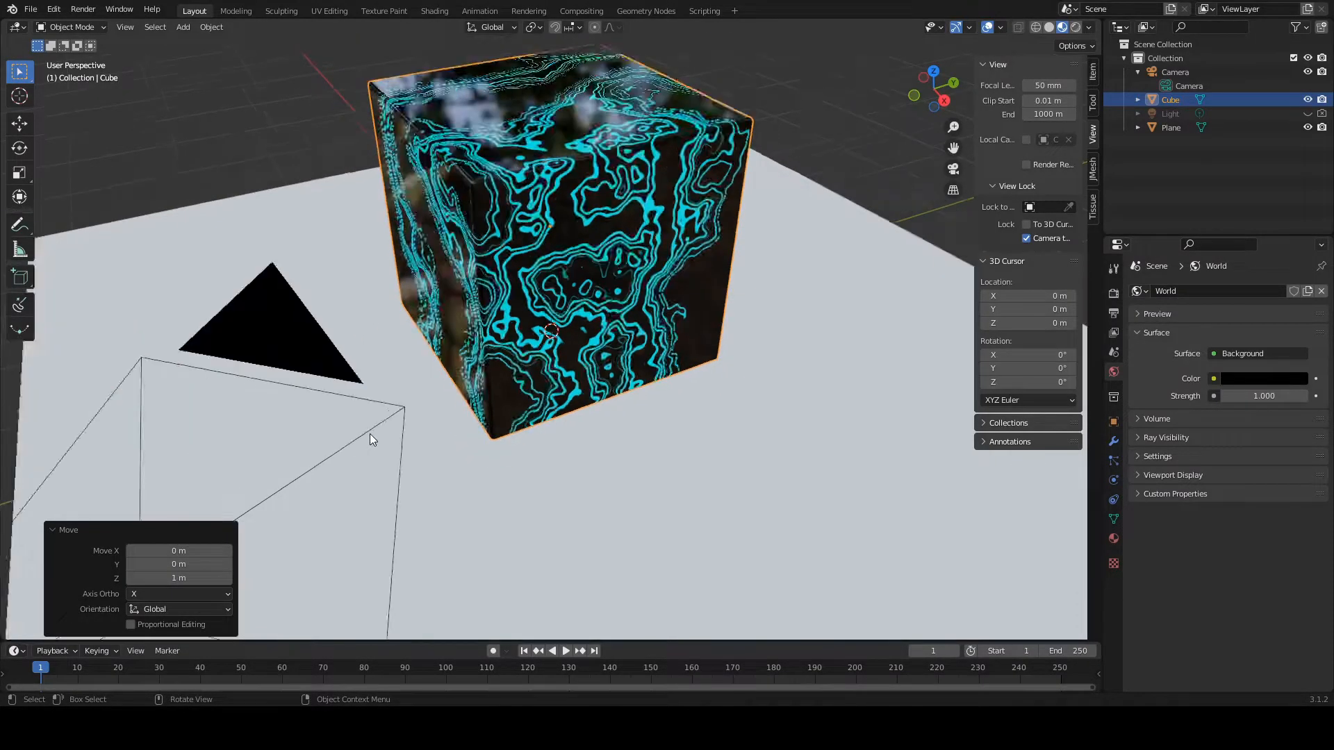
click(953, 168)
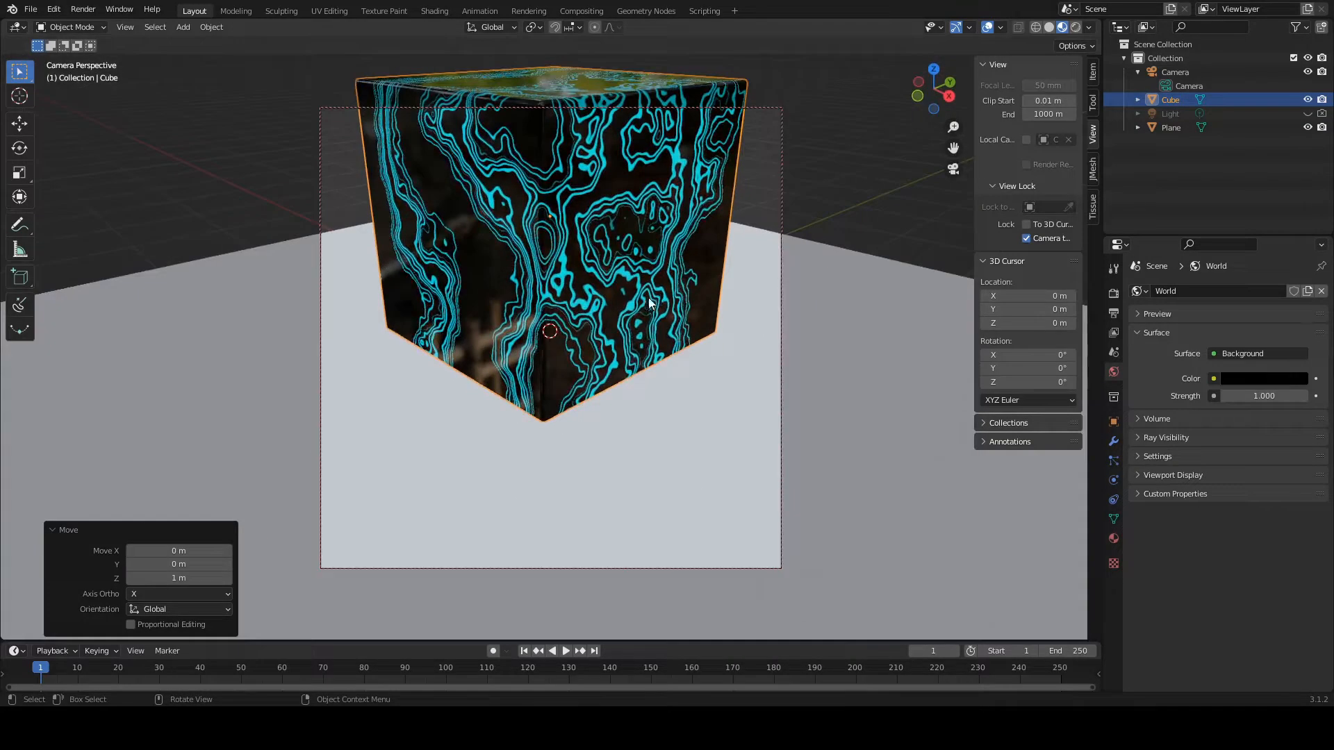
middle_drag(551, 307, 567, 386)
scroll(561, 385, down, 3)
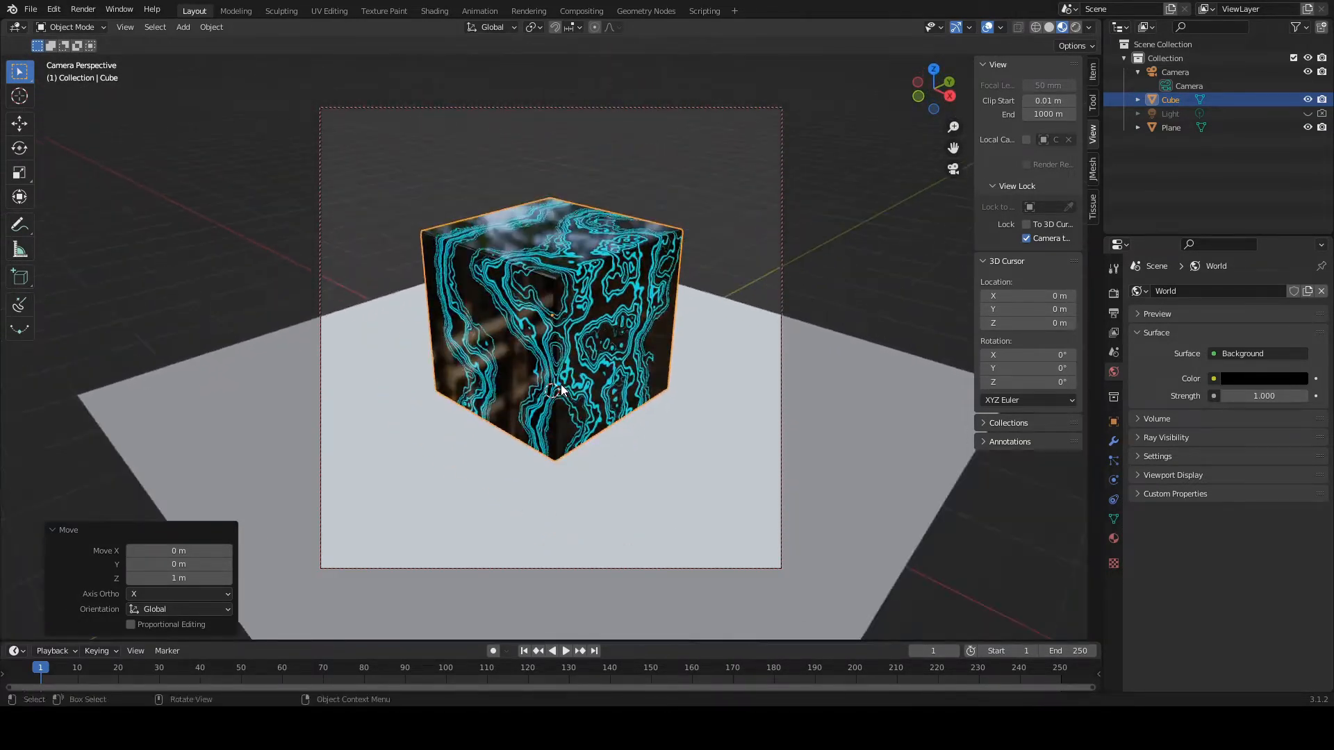
scroll(562, 385, up, 1)
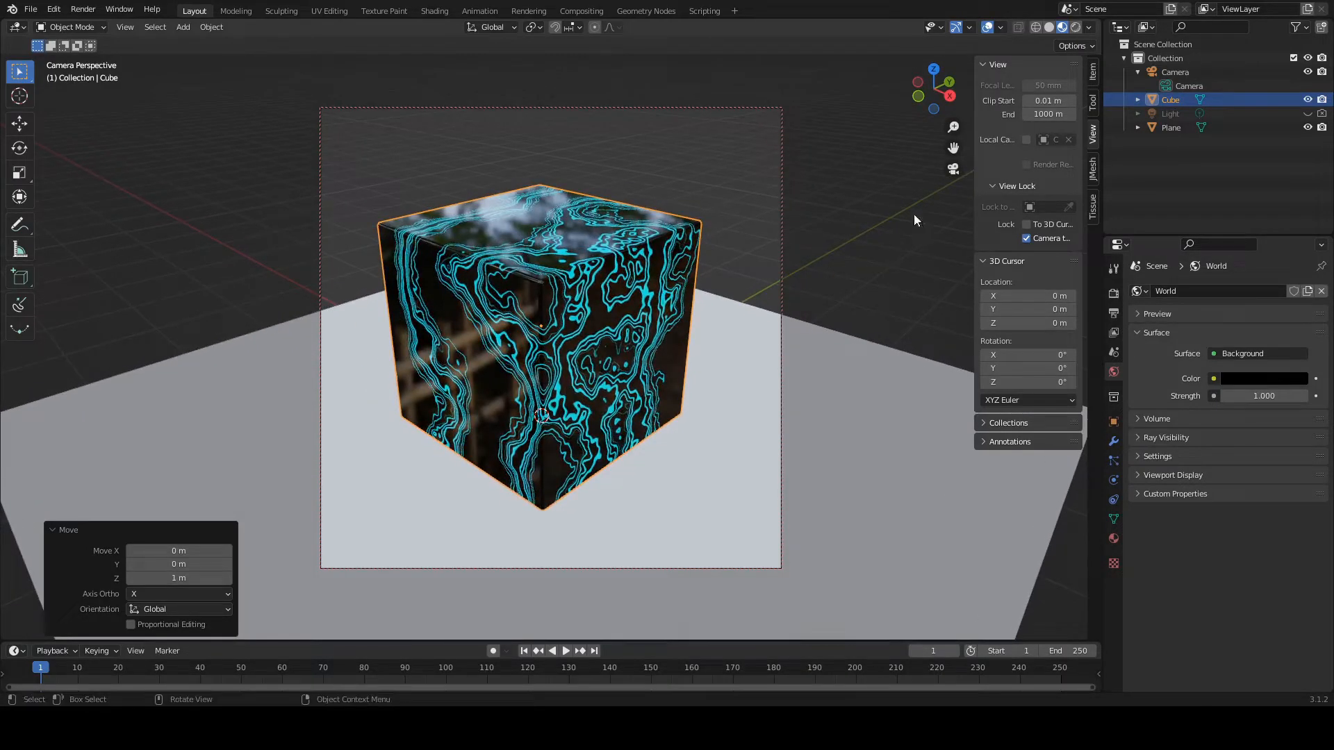
click(1076, 27)
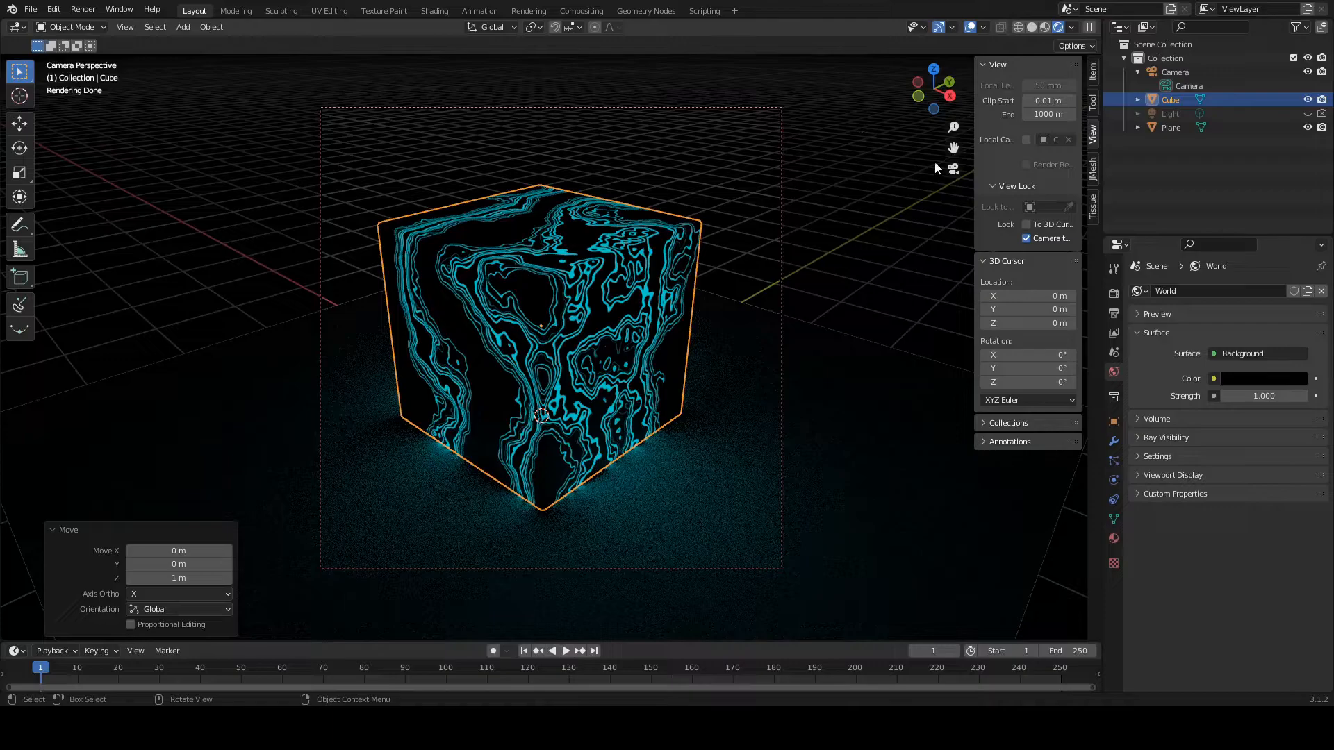
Step: Leave the camera view, open the Shading workspace and enlarge the node editor around the cube material's Wave Texture node
click(953, 168)
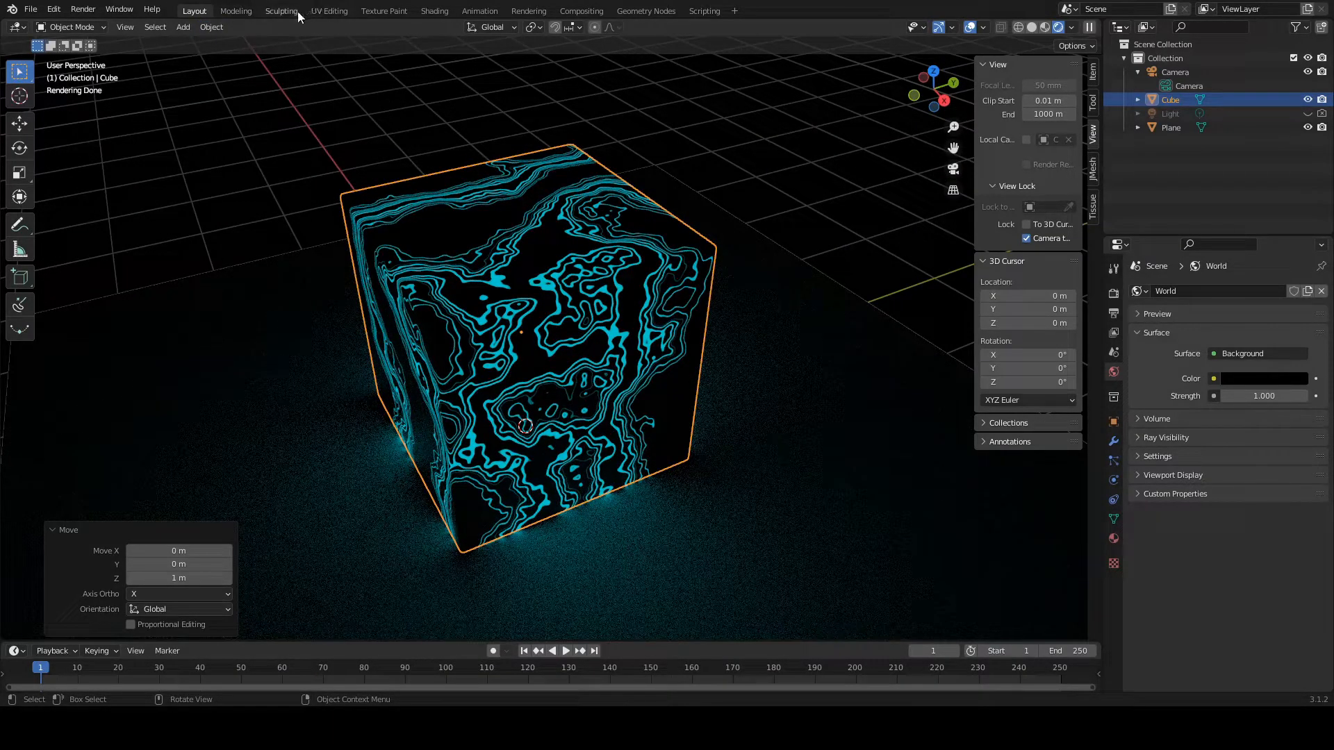
click(431, 10)
scroll(549, 257, down, 3)
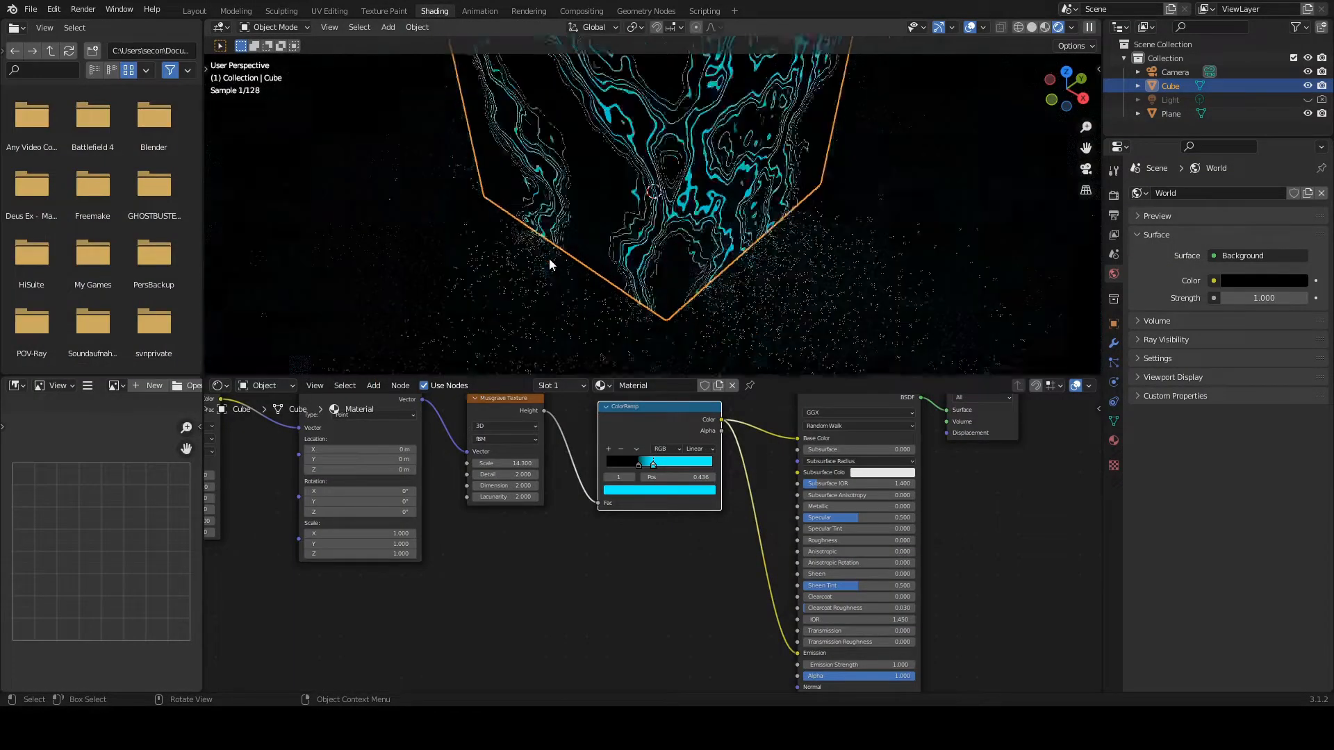
drag(643, 378, 646, 250)
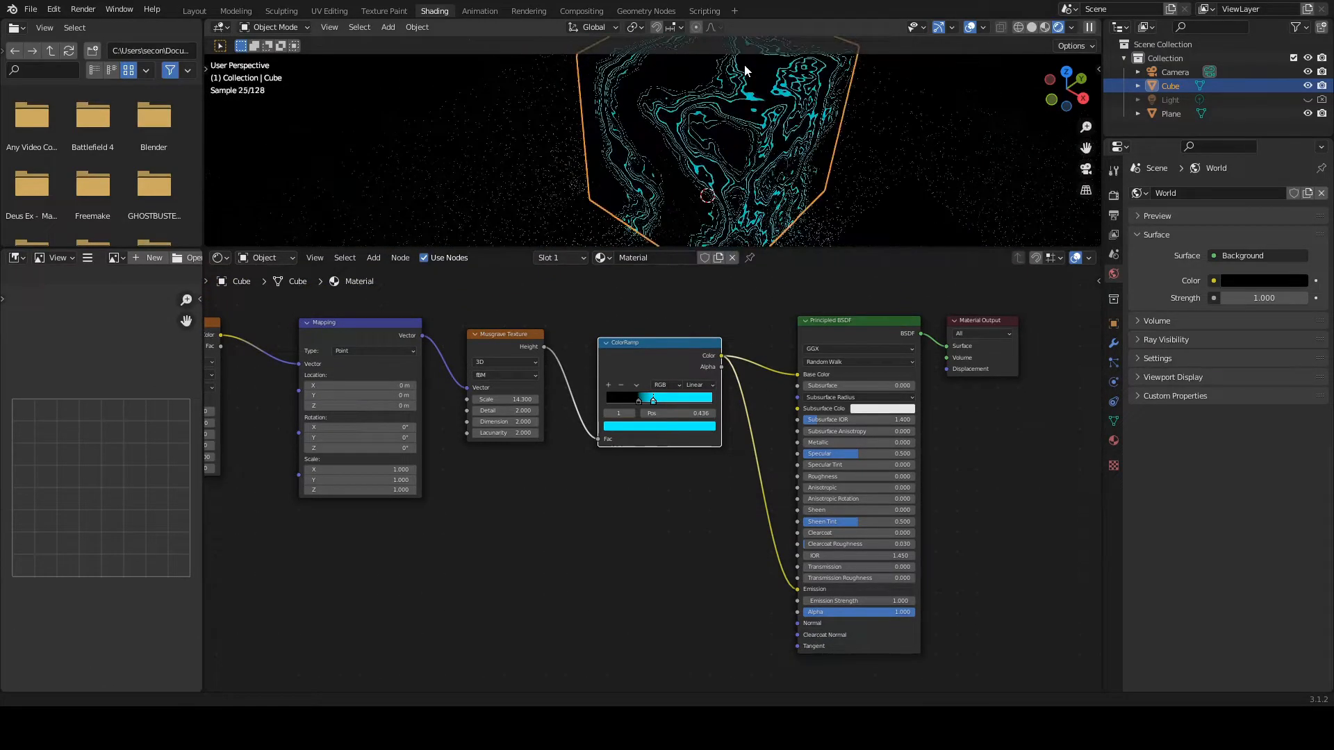
middle_drag(419, 502, 770, 455)
scroll(527, 456, up, 1)
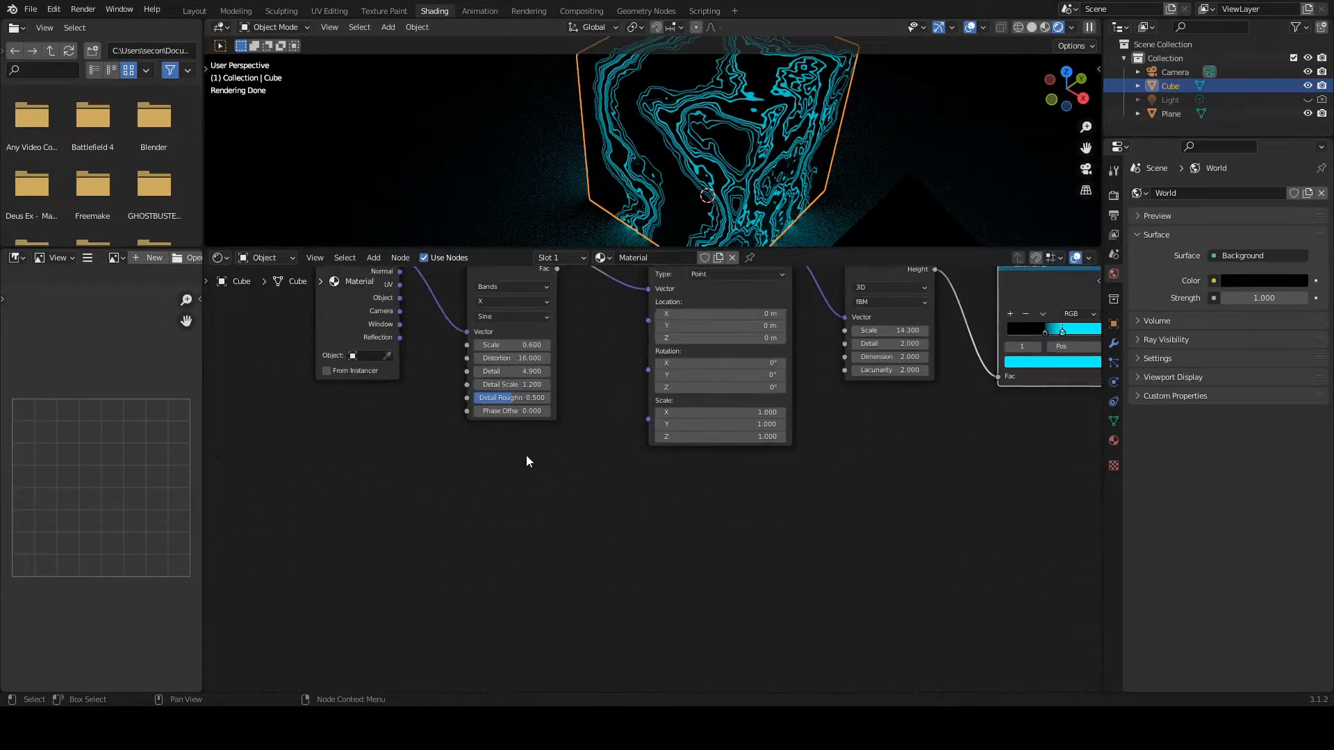
middle_drag(526, 456, 720, 568)
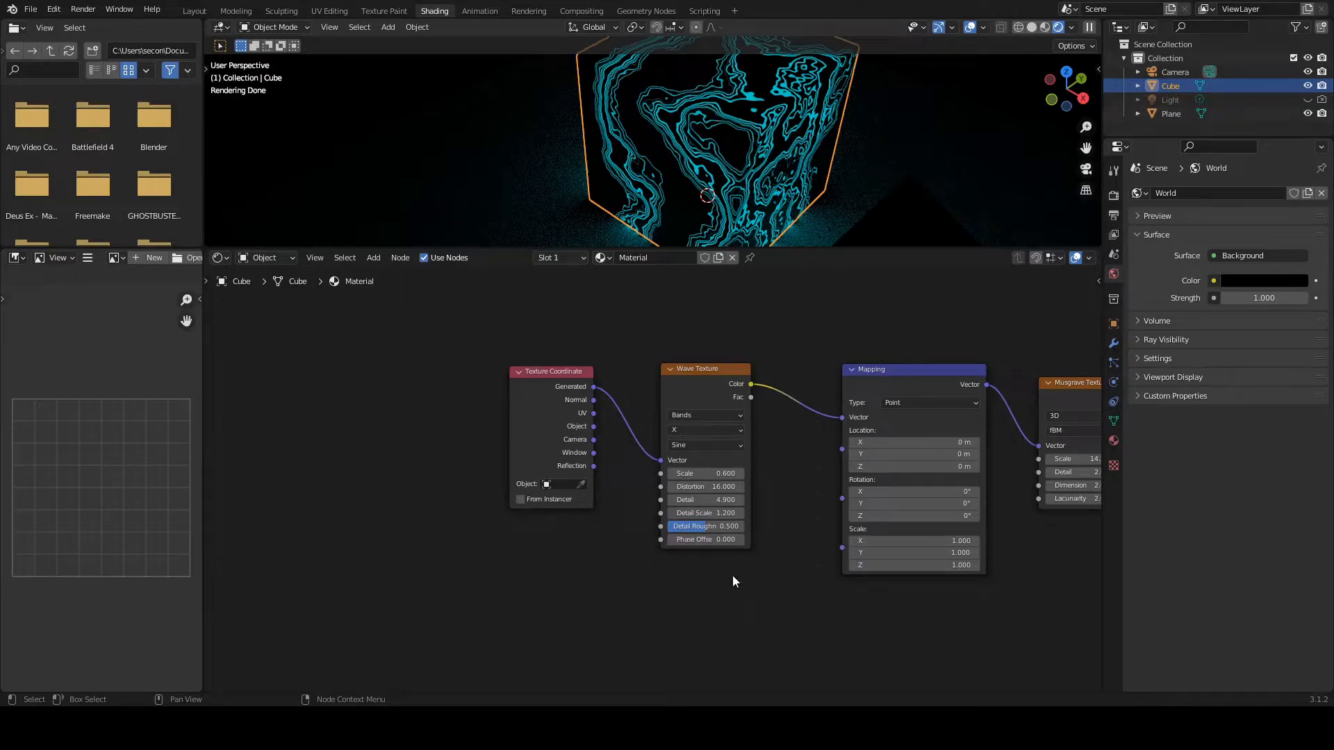
scroll(733, 575, up, 1)
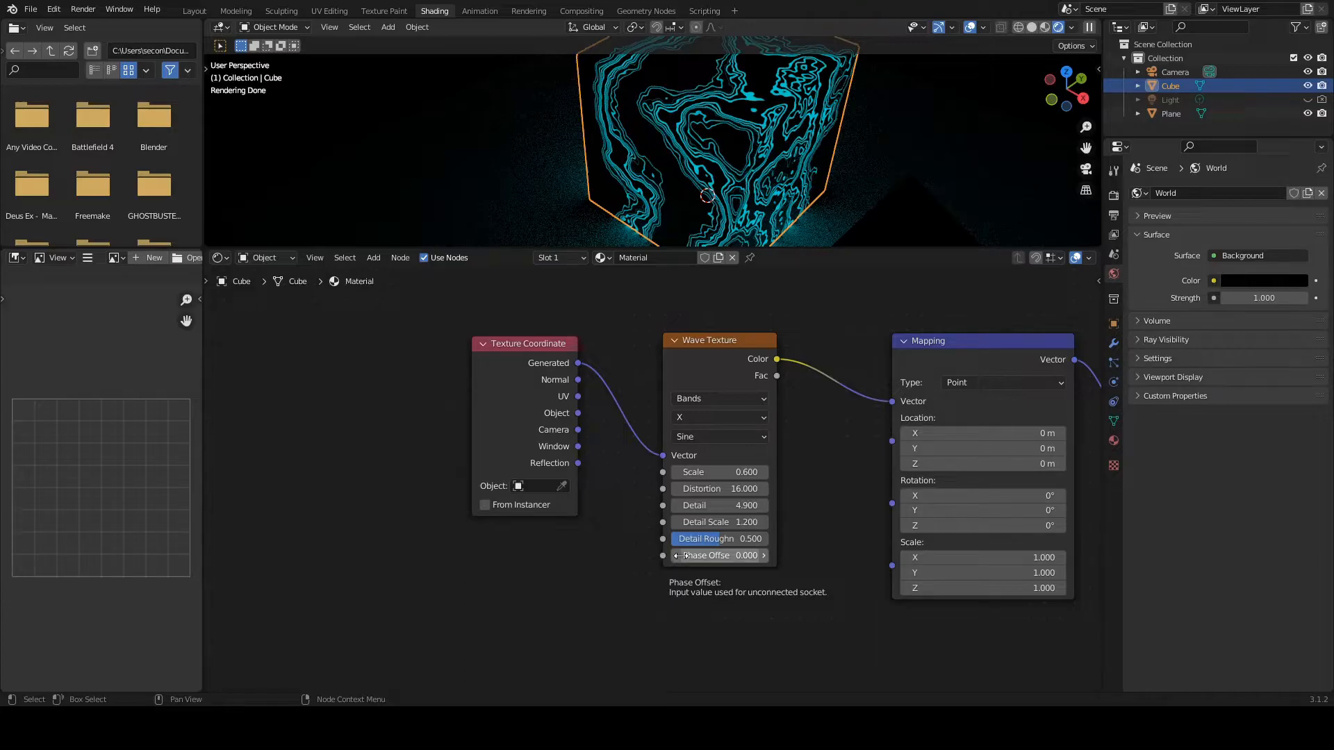
Step: Try out different Phase Offset values on the Wave Texture node, and reset the offset to 0
drag(681, 556, 784, 555)
click(705, 556)
text(0)
key(Return)
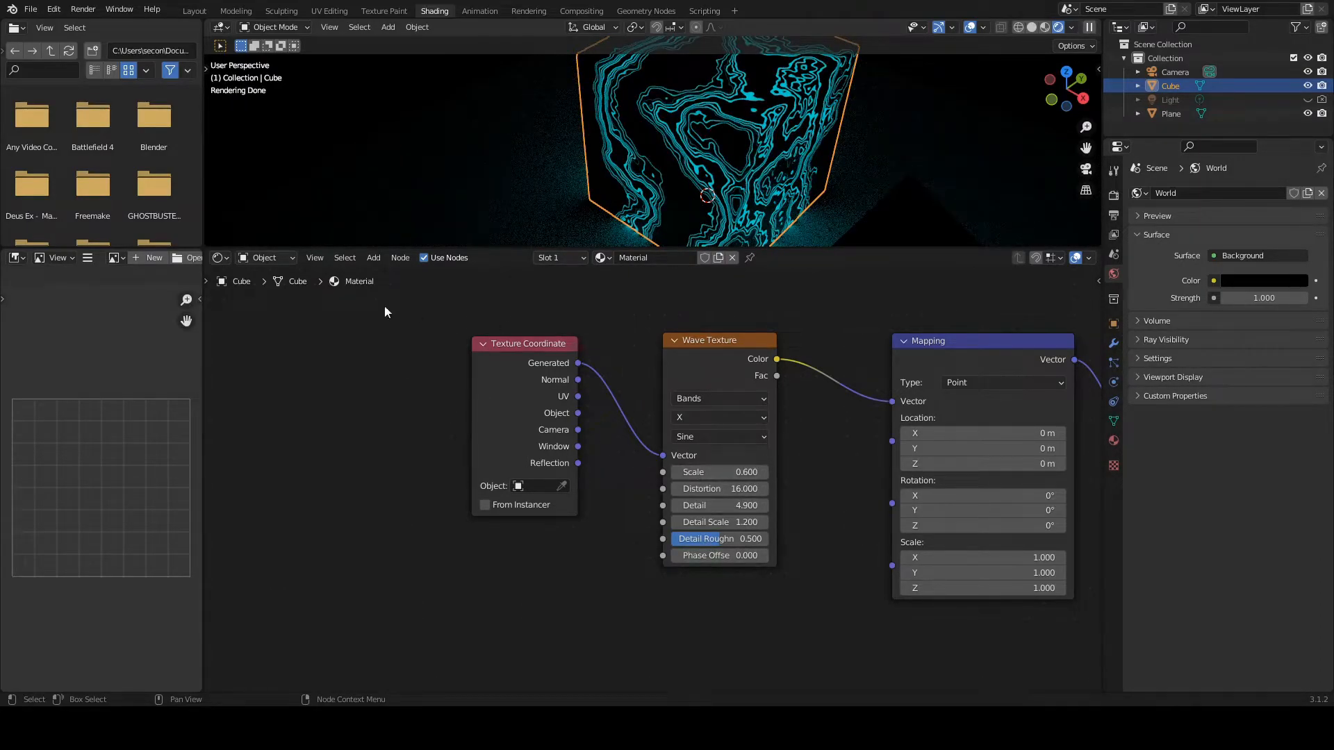
mouse_move(722, 556)
mouse_down()
mouse_move(771, 556)
mouse_move(712, 558)
mouse_up()
double_click(714, 558)
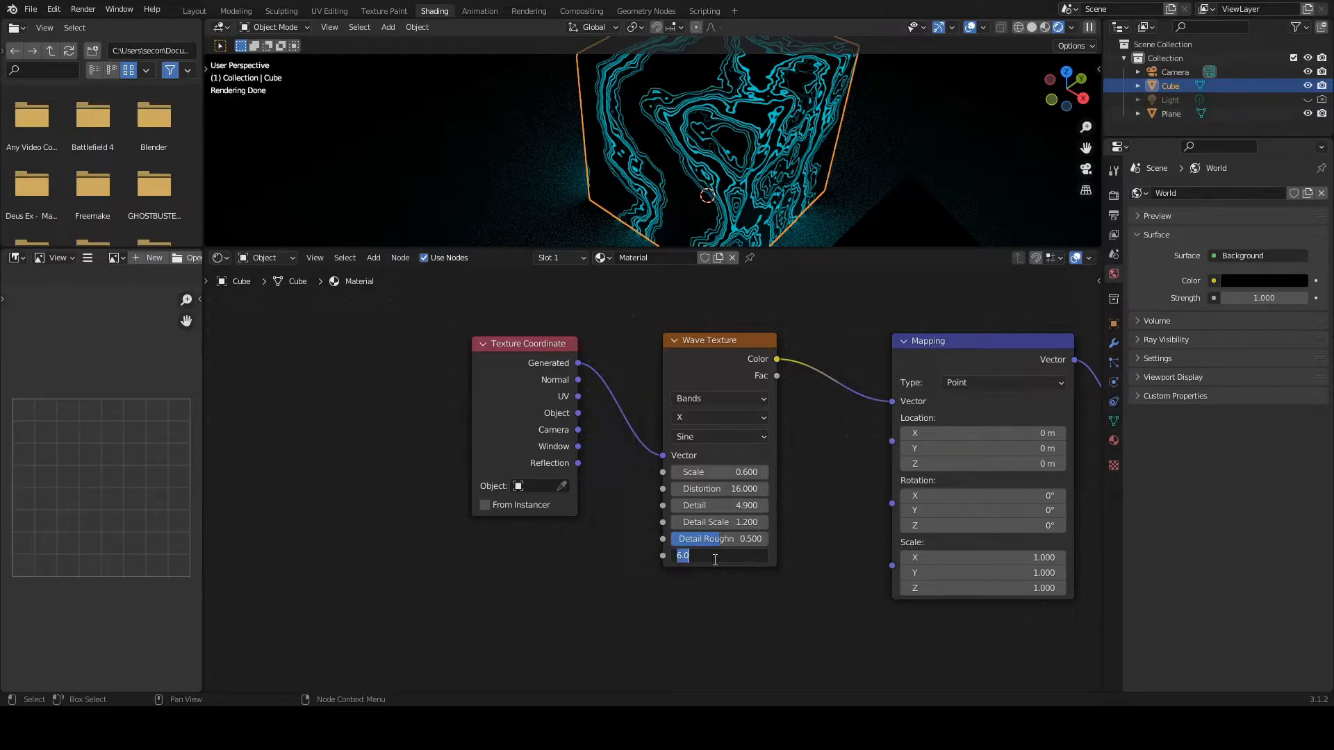
text(0)
key(Return)
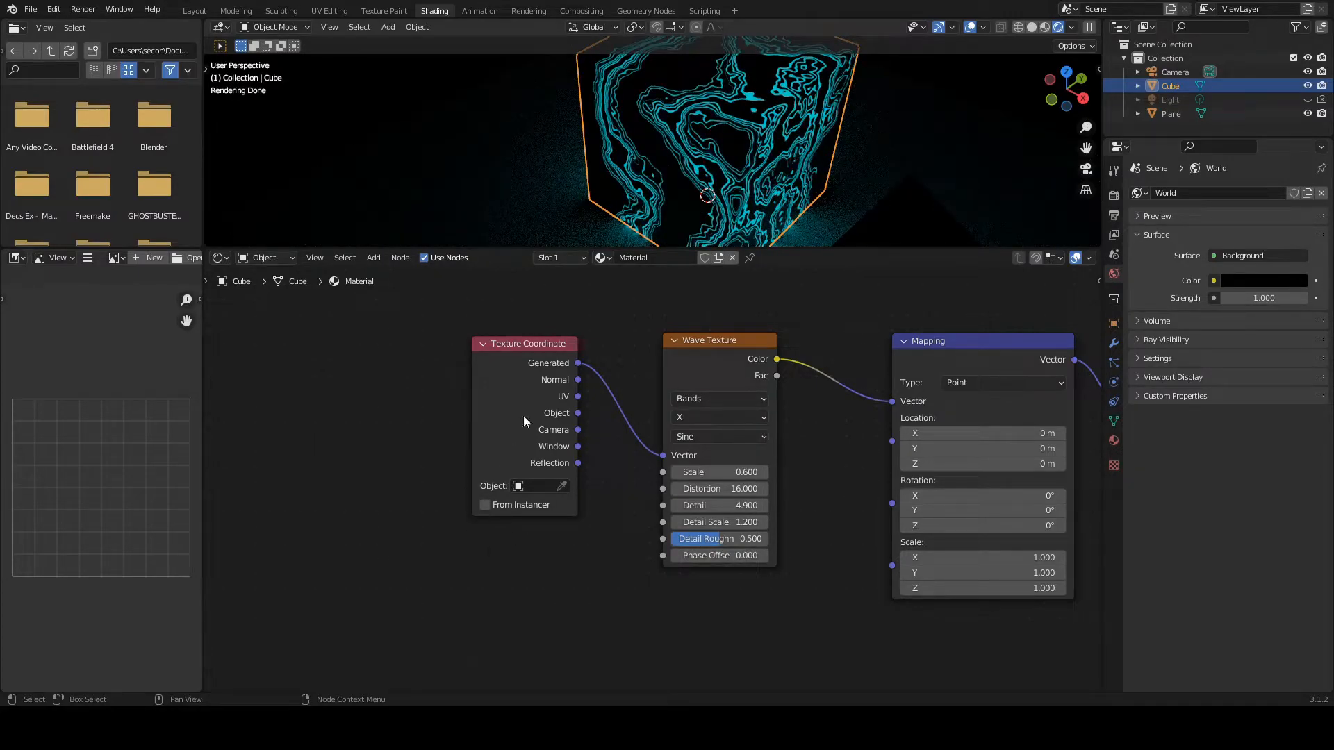
Step: Add a Value node below the Texture Coordinate node and drive its value with the expression #frame
drag(531, 344, 517, 320)
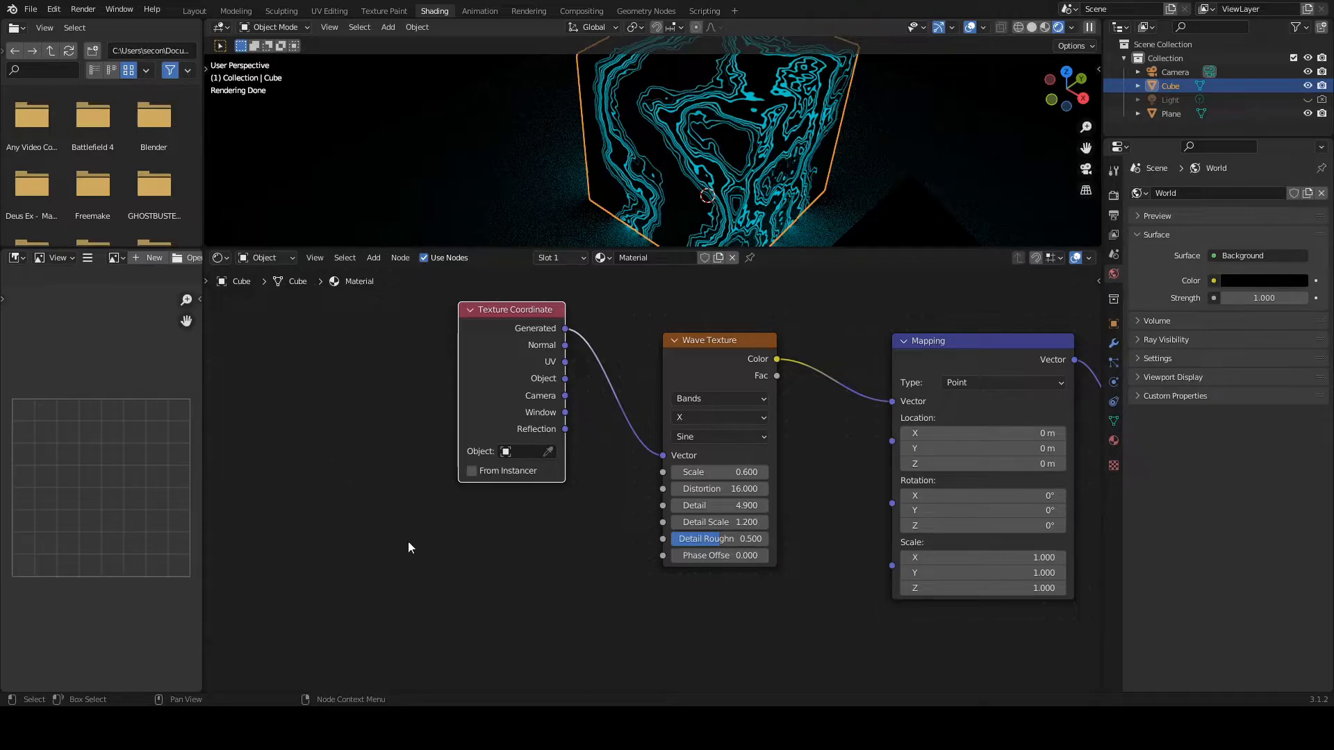
key(shift+a)
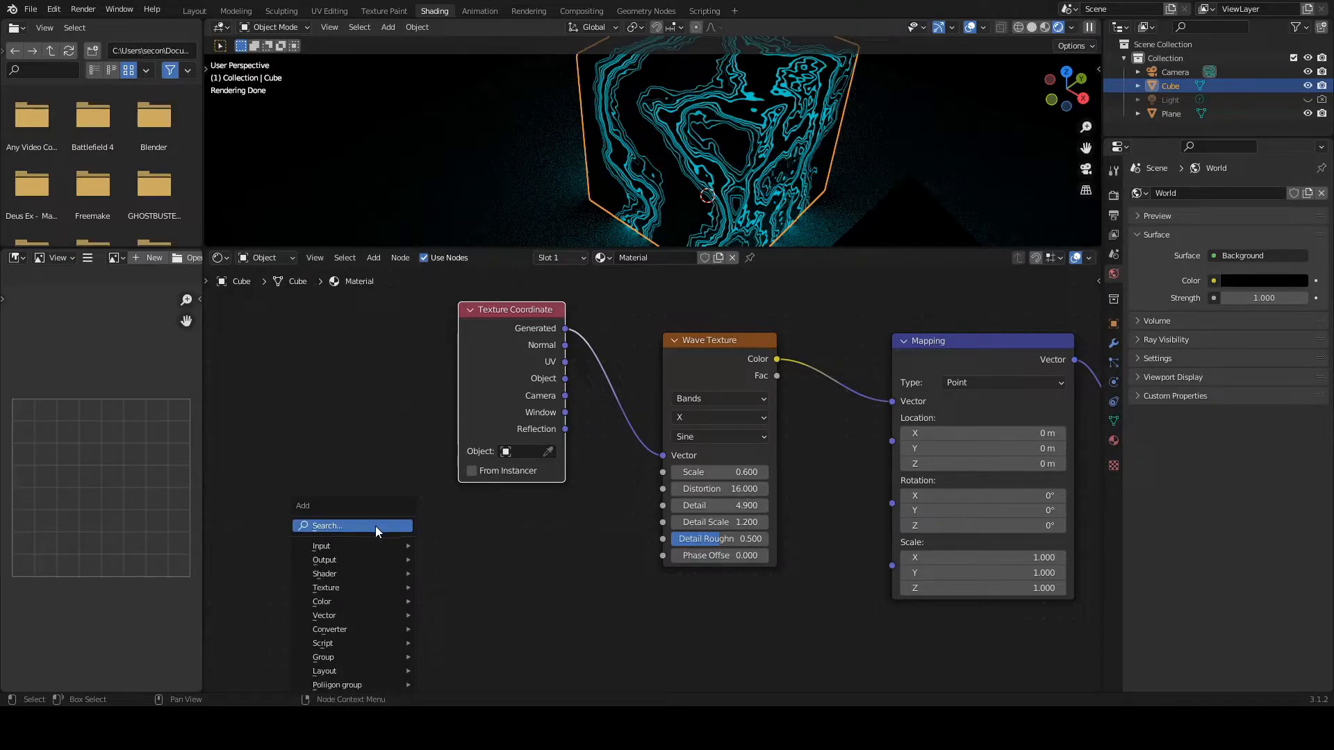
click(376, 526)
text(va)
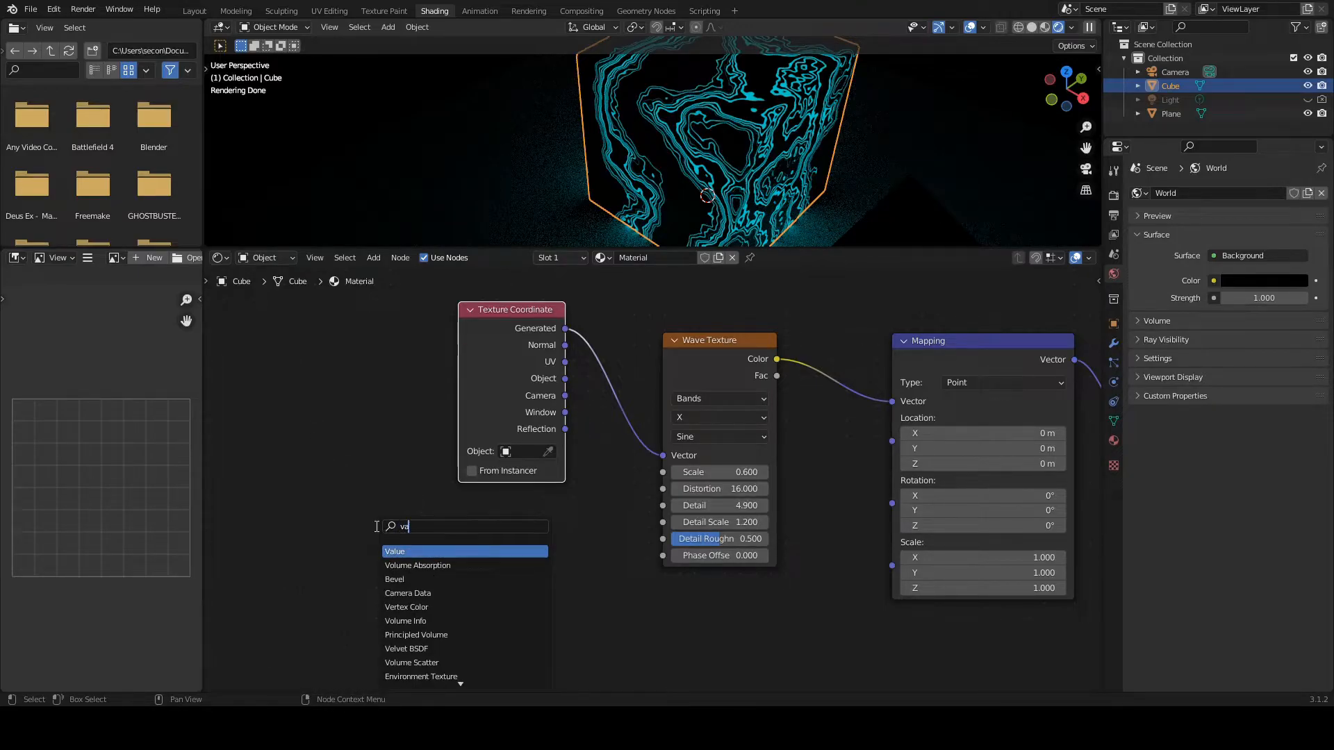
key(Return)
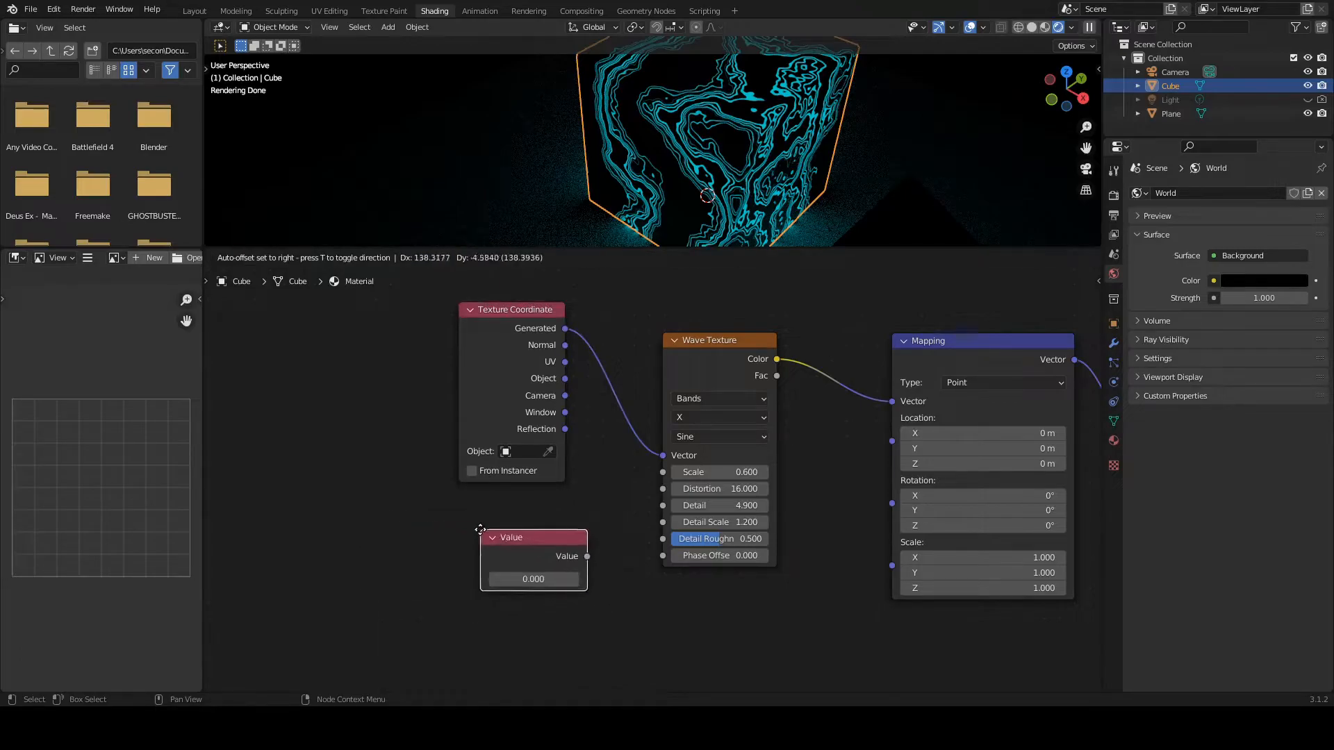
click(455, 532)
click(507, 579)
text(#frame)
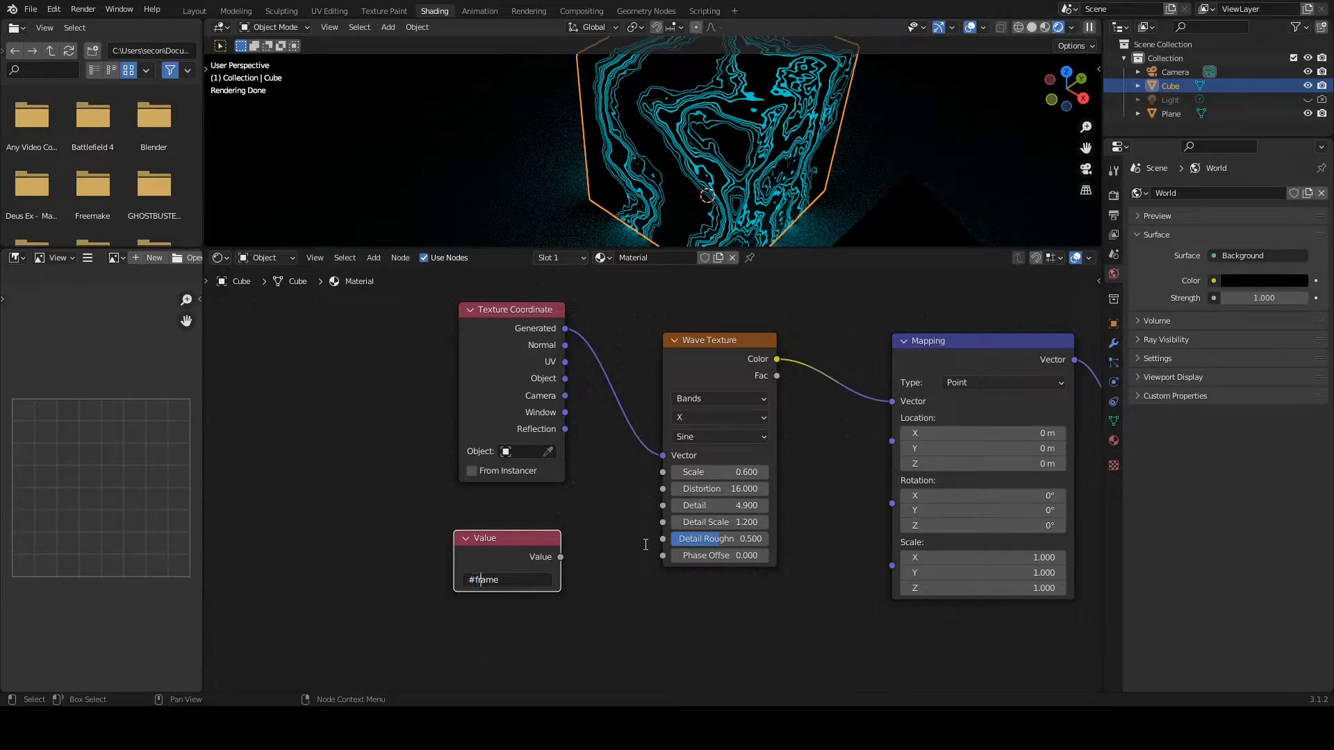
key(Return)
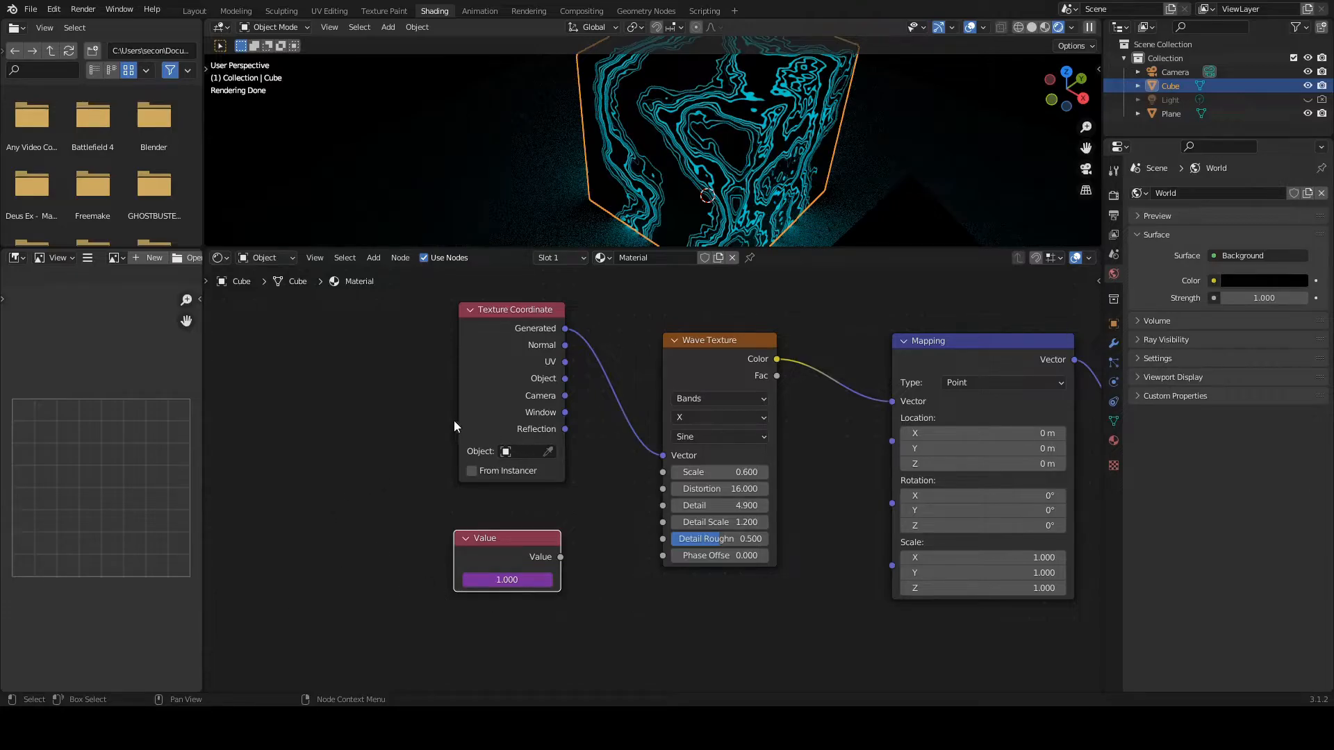
Step: Play the timeline to test the frame driver, and connect the Value node to the Wave Texture's Phase Offset
key(space)
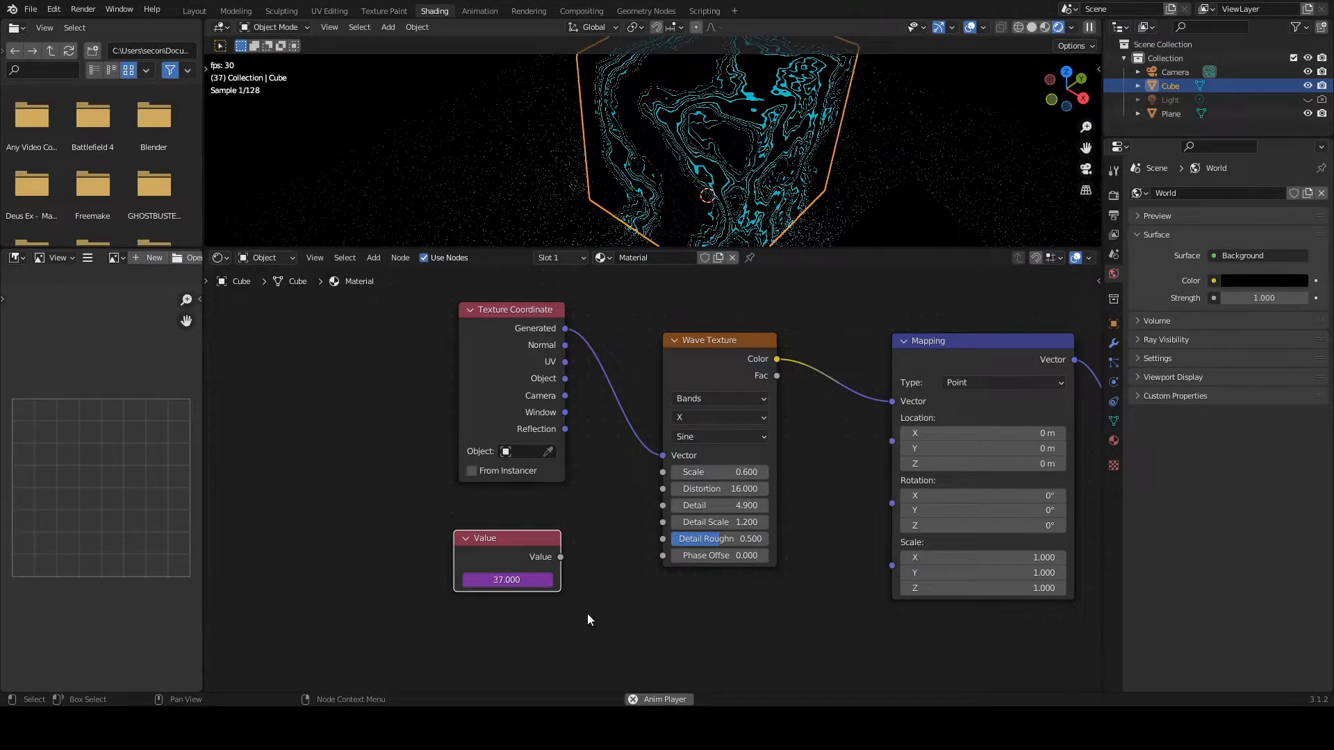
key(space)
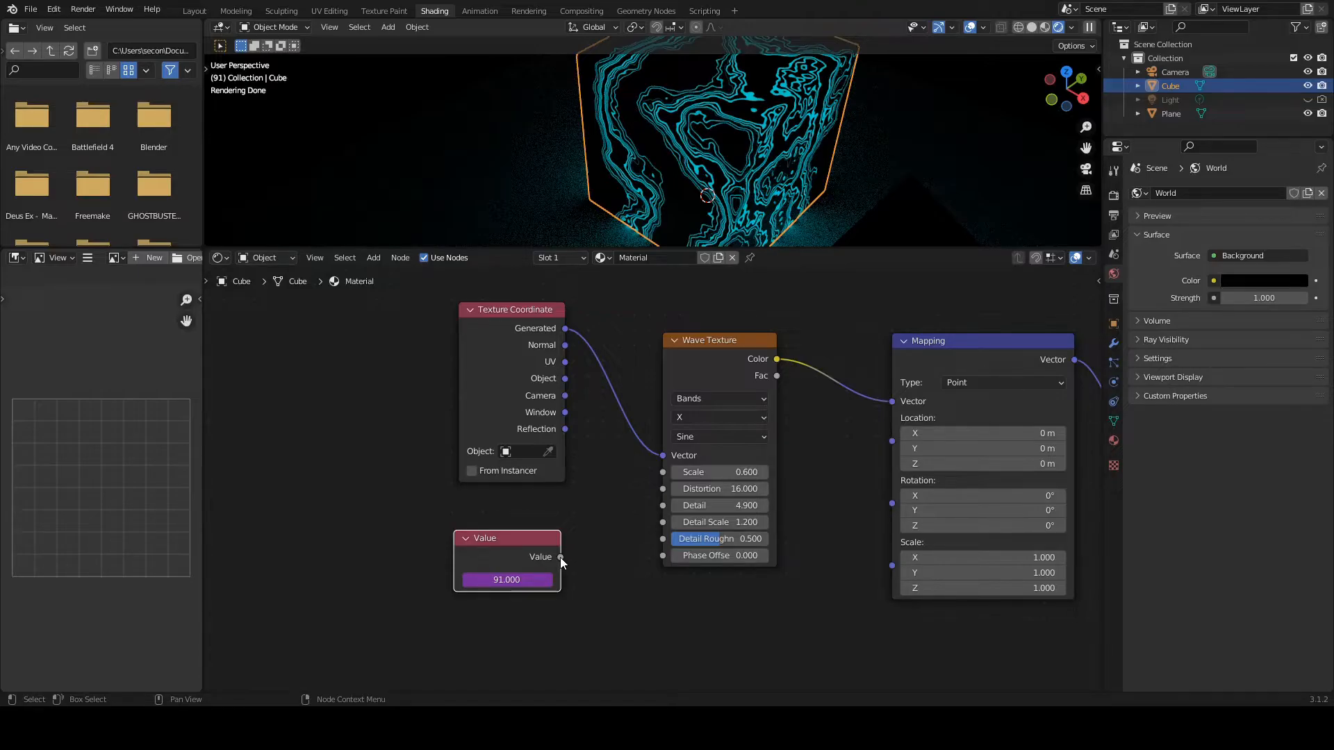
drag(560, 558, 663, 555)
drag(519, 538, 484, 538)
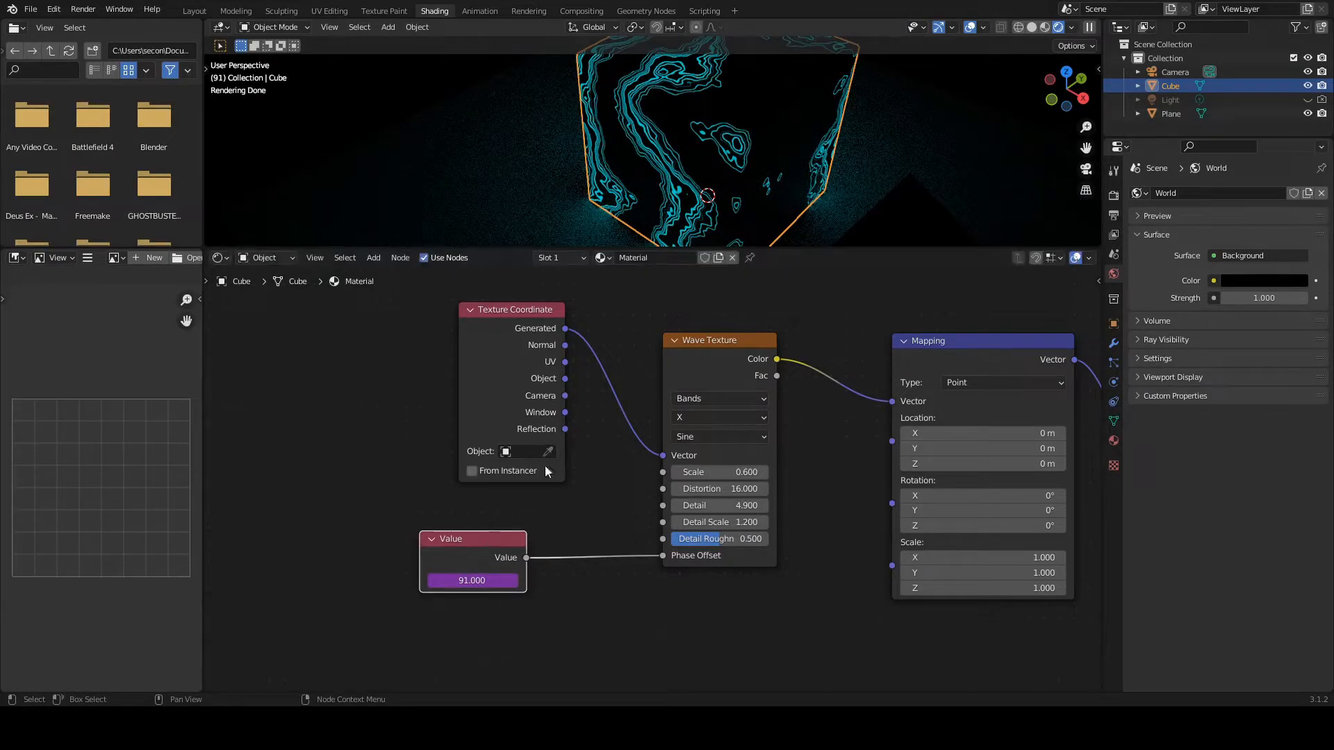
Step: Return to the Layout workspace, enlarge the timeline, and play the vein animation in Material Preview shading
drag(649, 247, 649, 347)
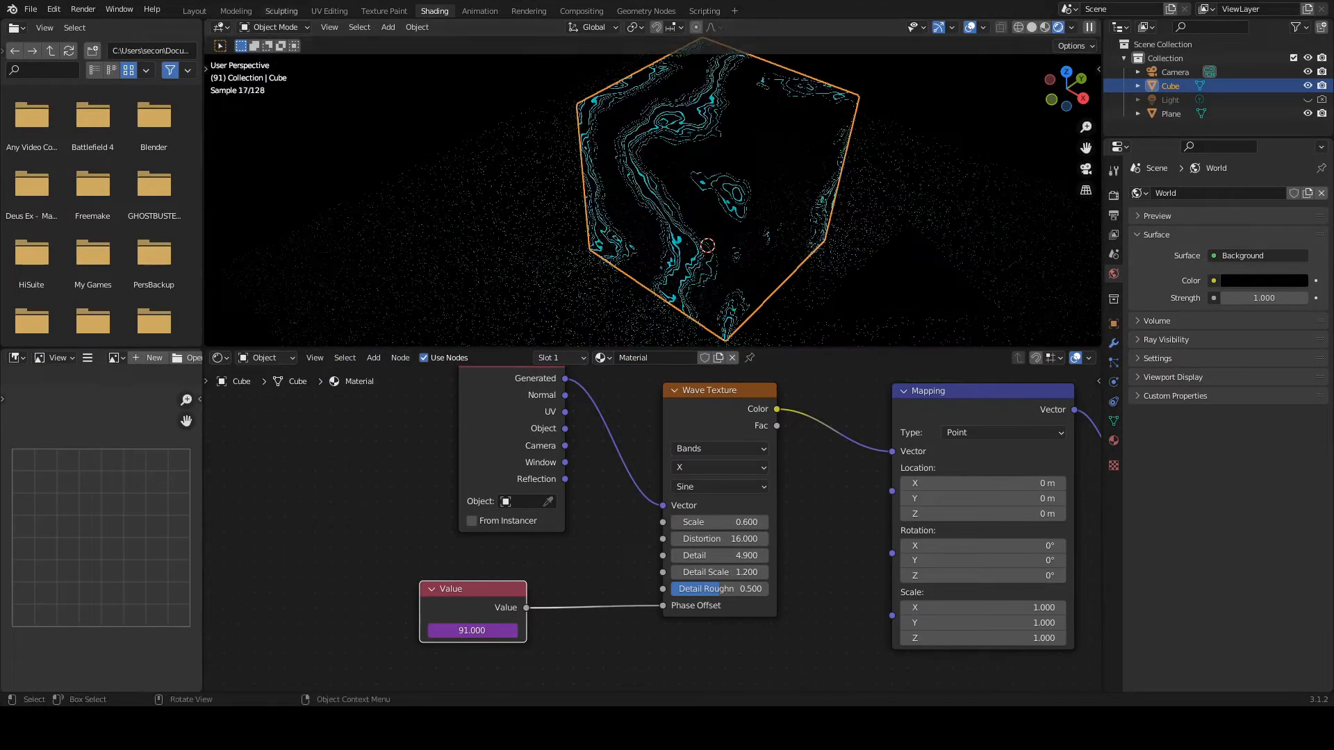
click(194, 11)
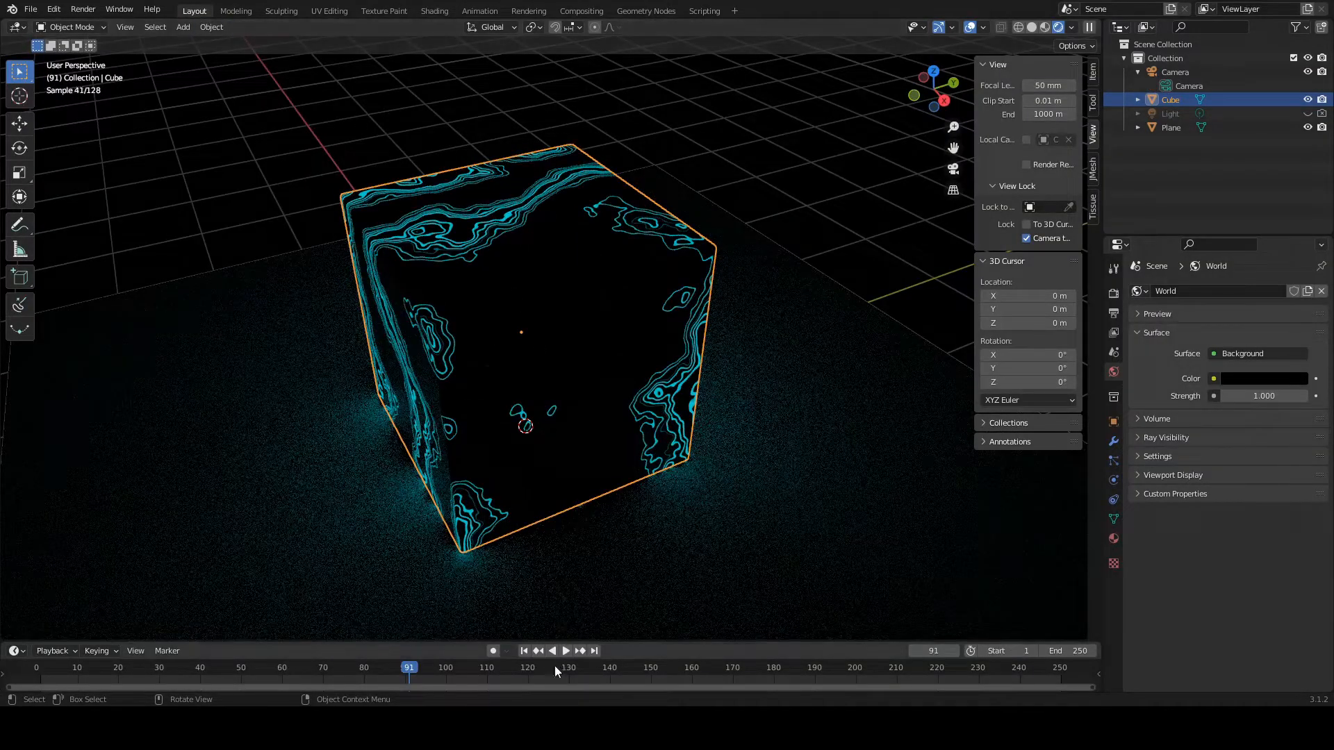
drag(563, 641, 563, 584)
click(1044, 28)
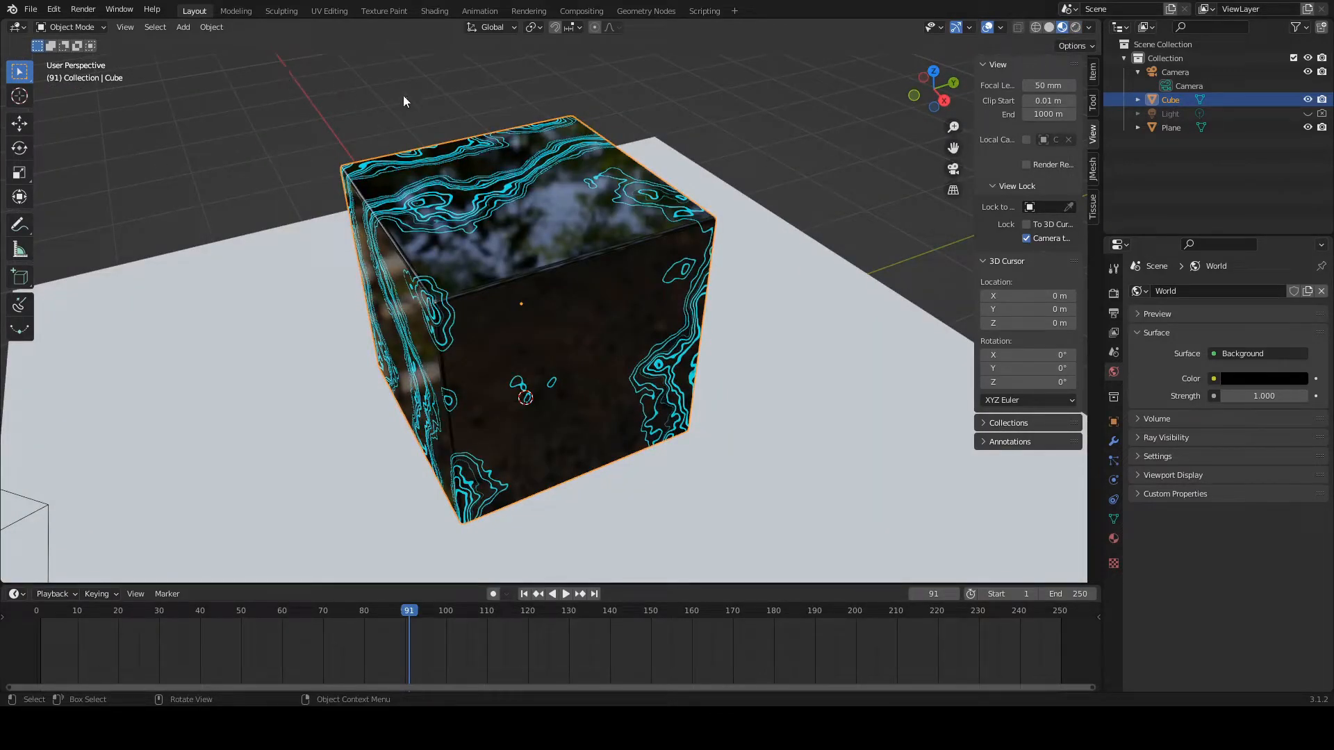
key(space)
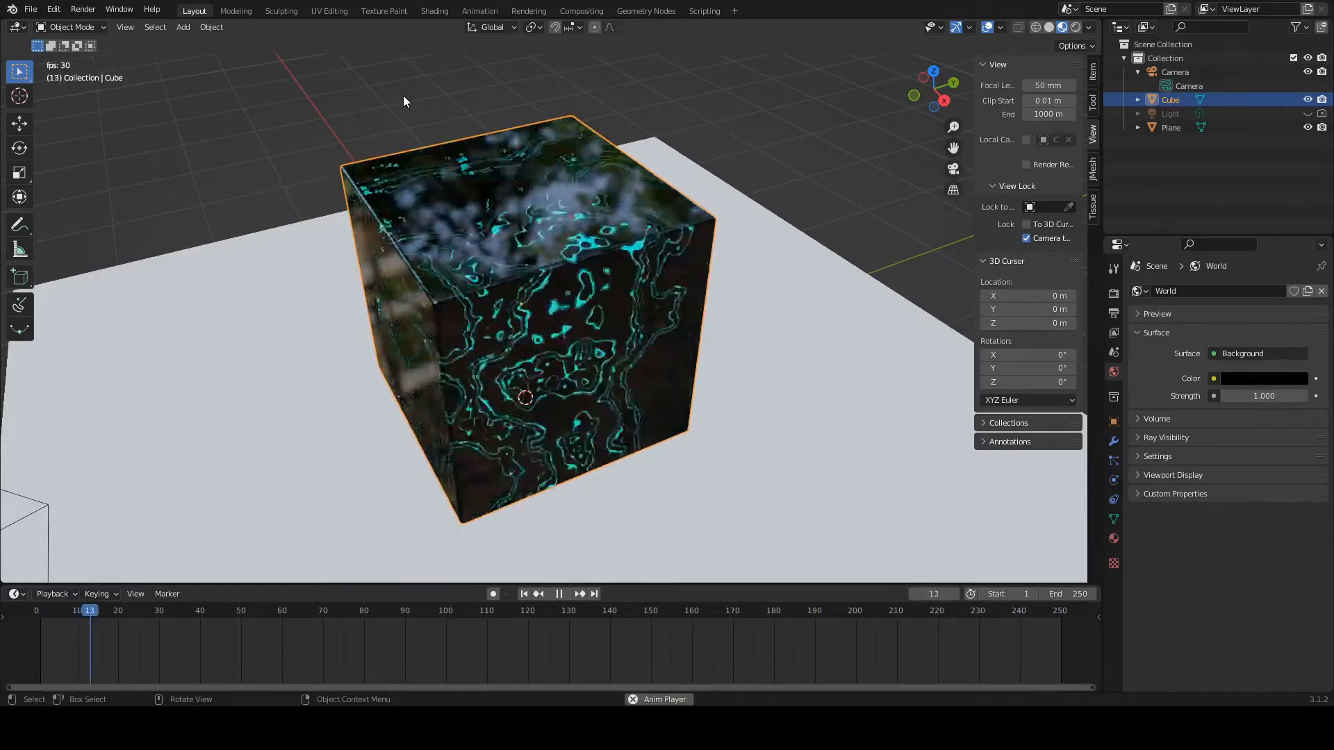
key(space)
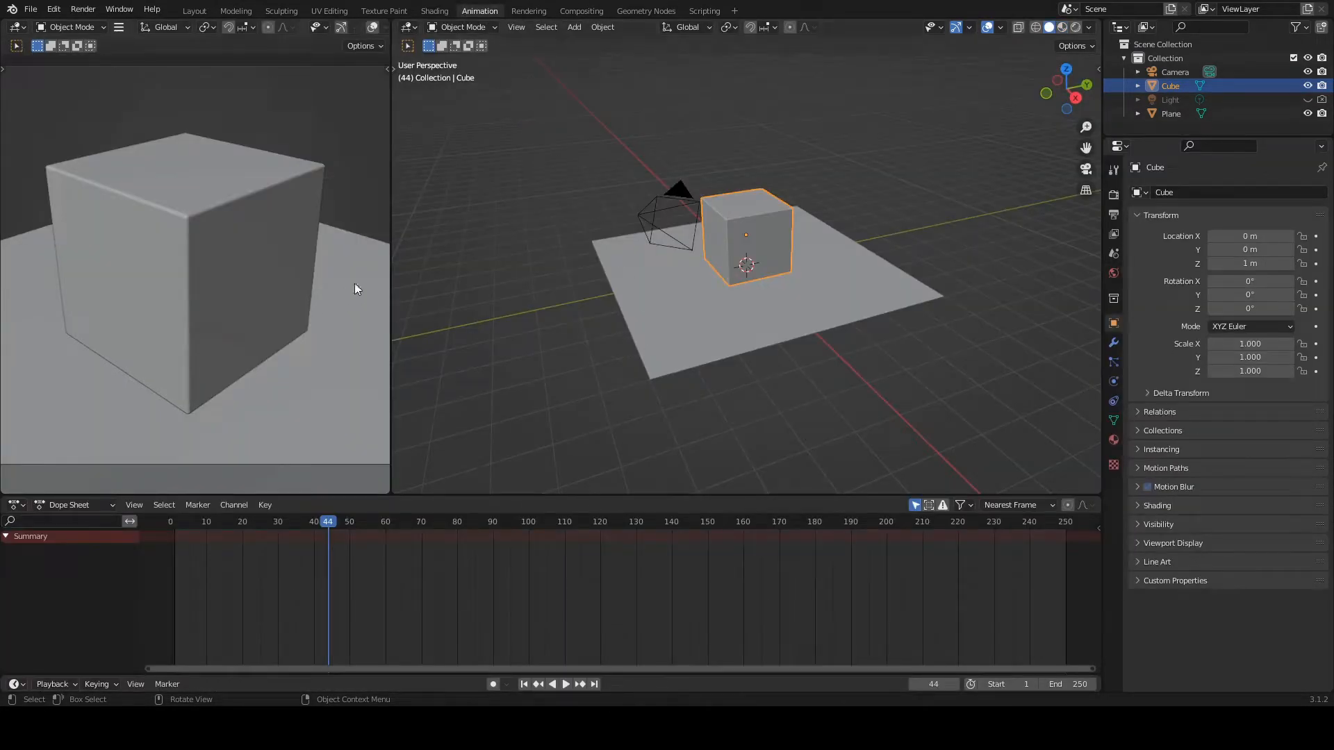
Step: In the Shading workspace, make room beside the Value node and insert a Math node between it and the Wave Texture's Phase Offset
click(435, 11)
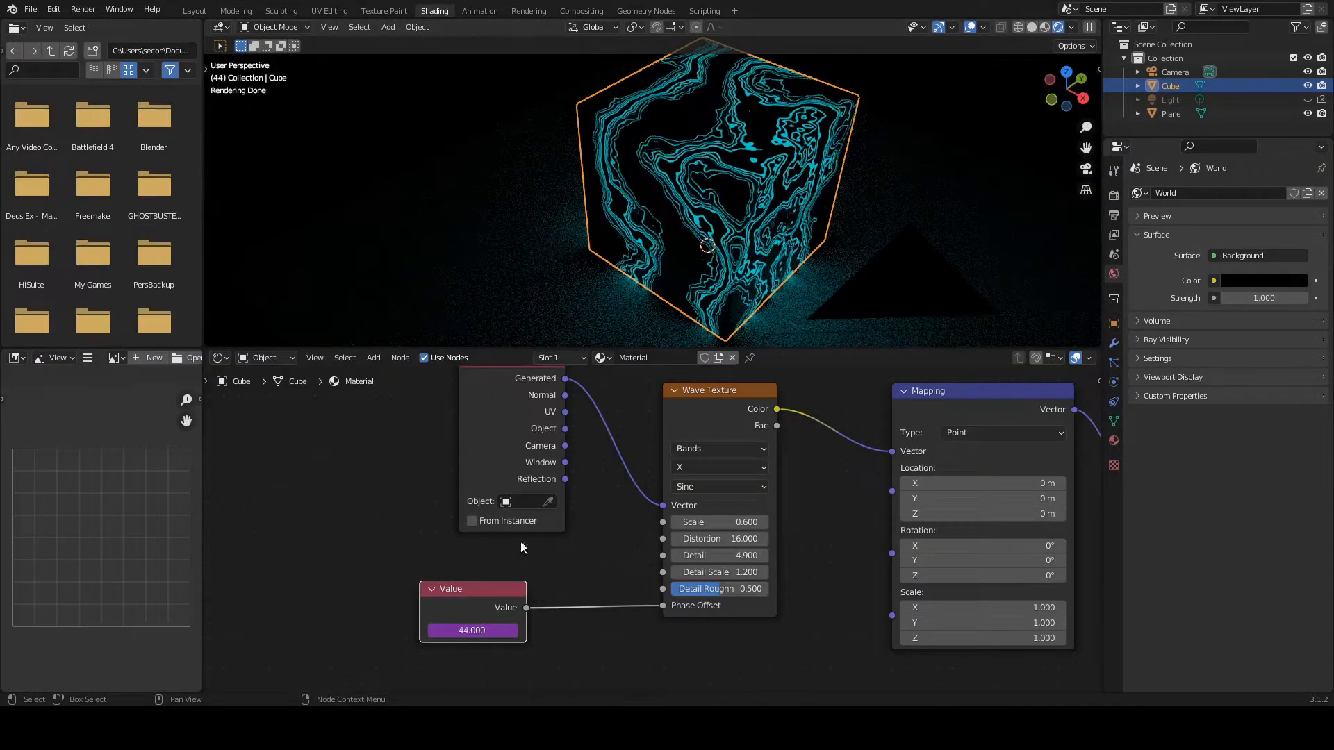
drag(468, 596, 373, 610)
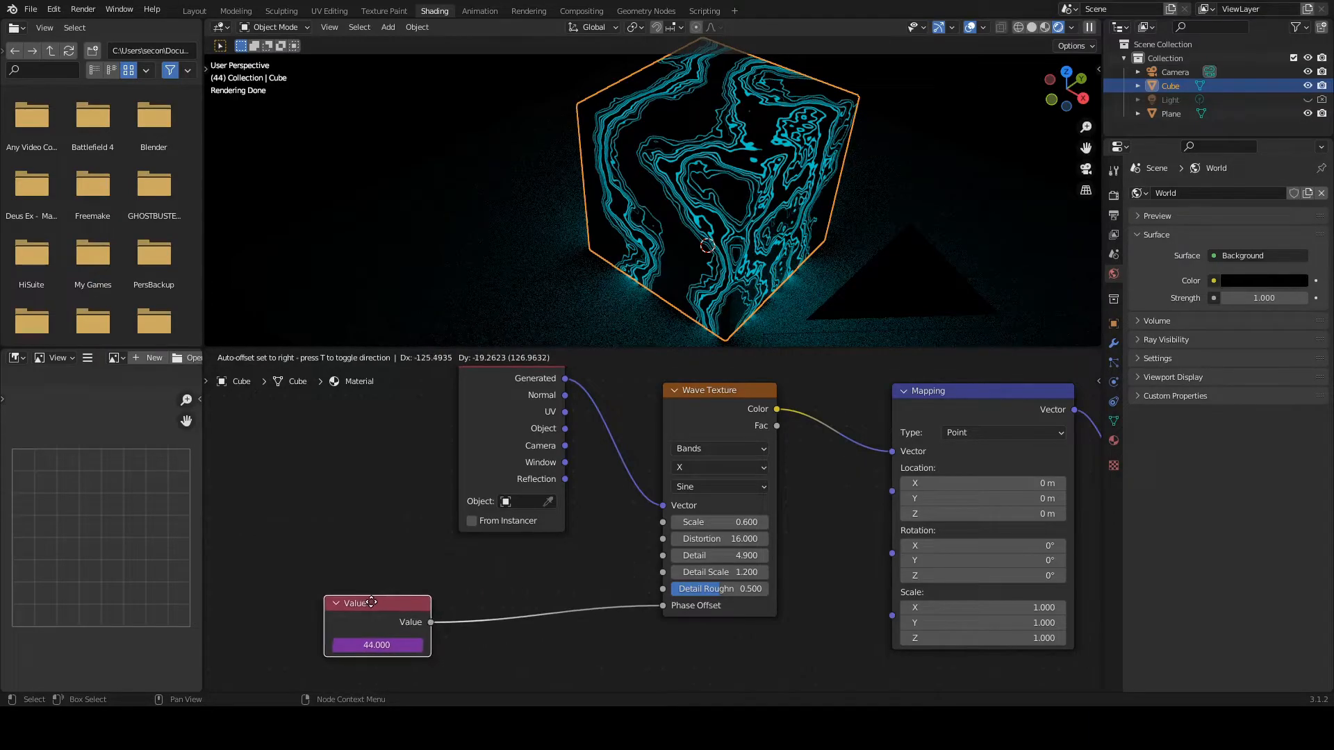
key(shift+a)
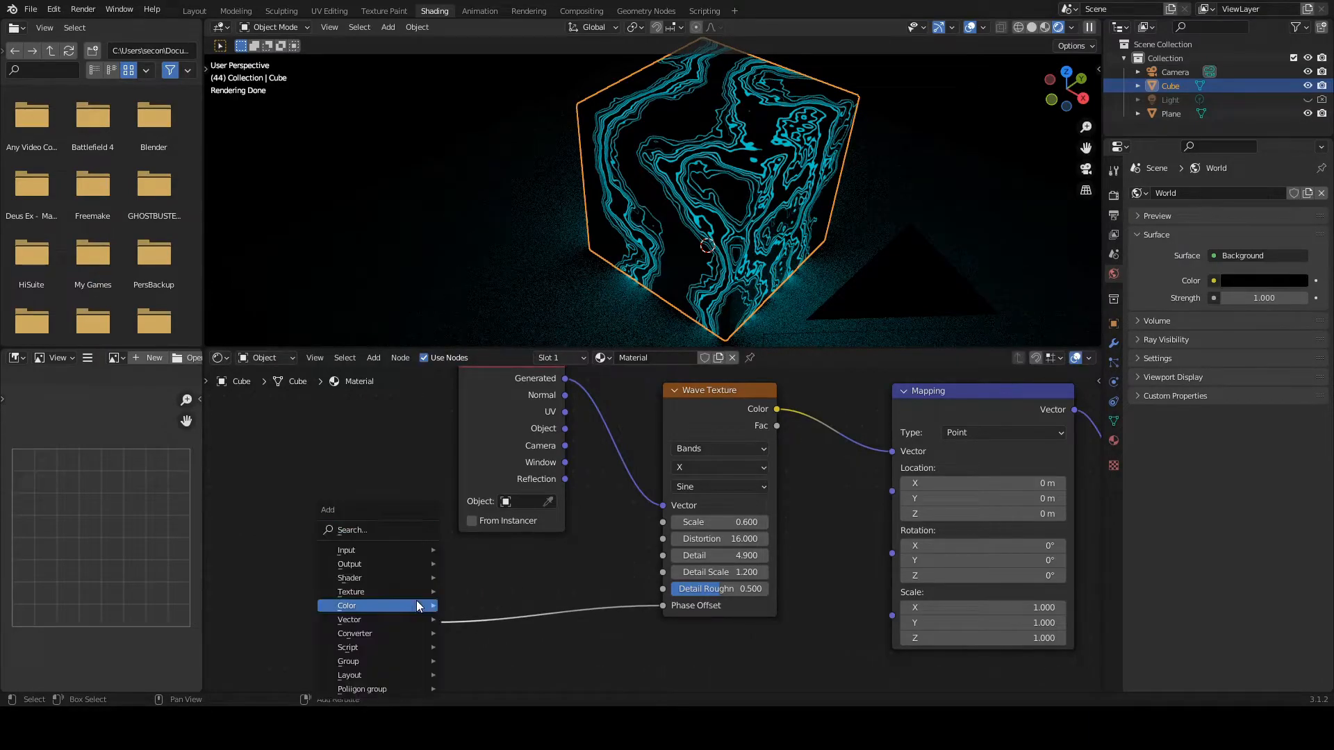
click(377, 530)
text(math)
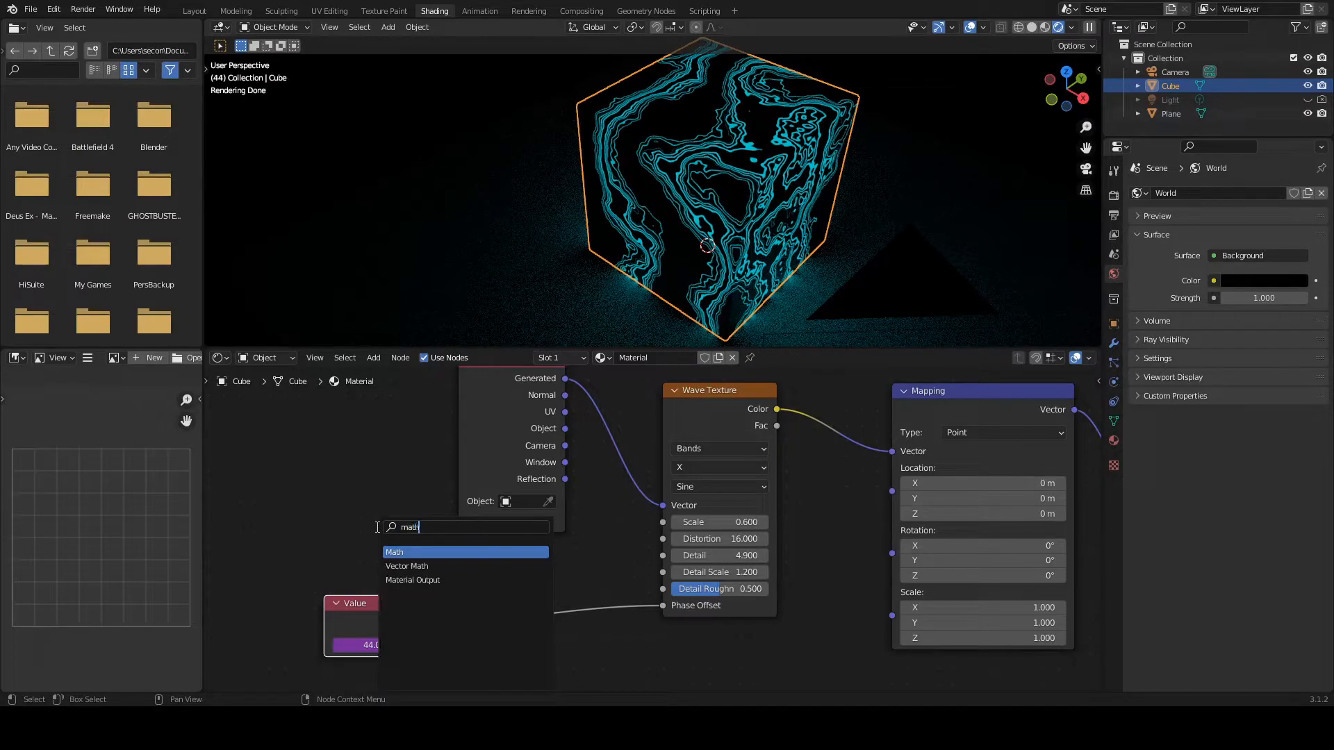
key(Return)
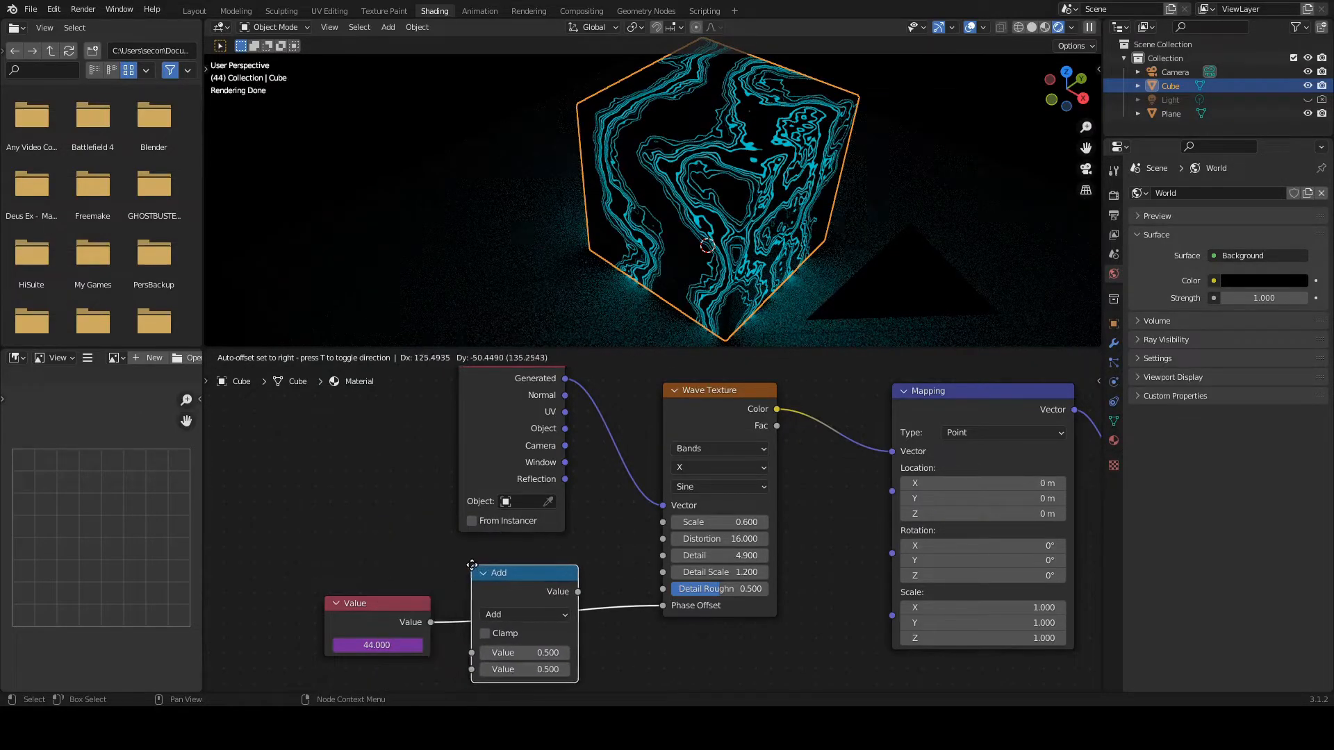
click(492, 570)
Step: Set the Math node's operation to Divide with a divisor of 15
click(511, 614)
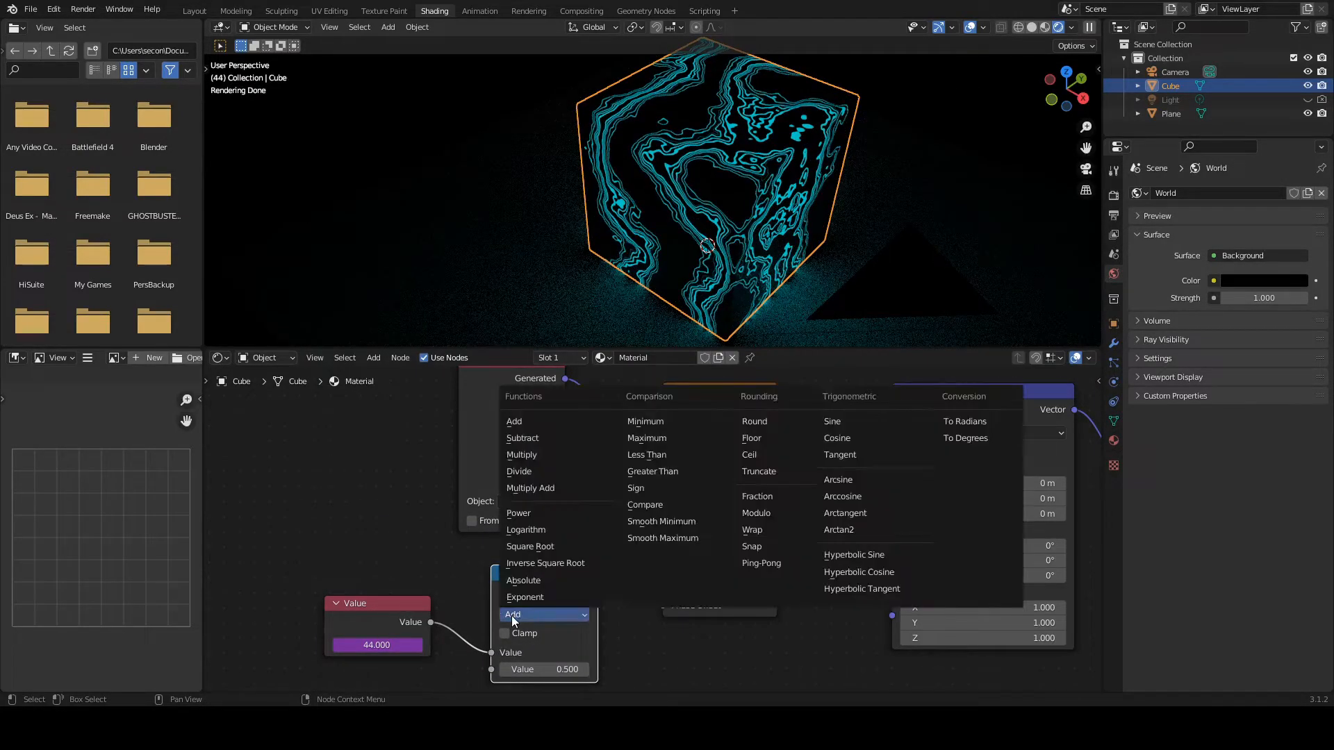
click(544, 470)
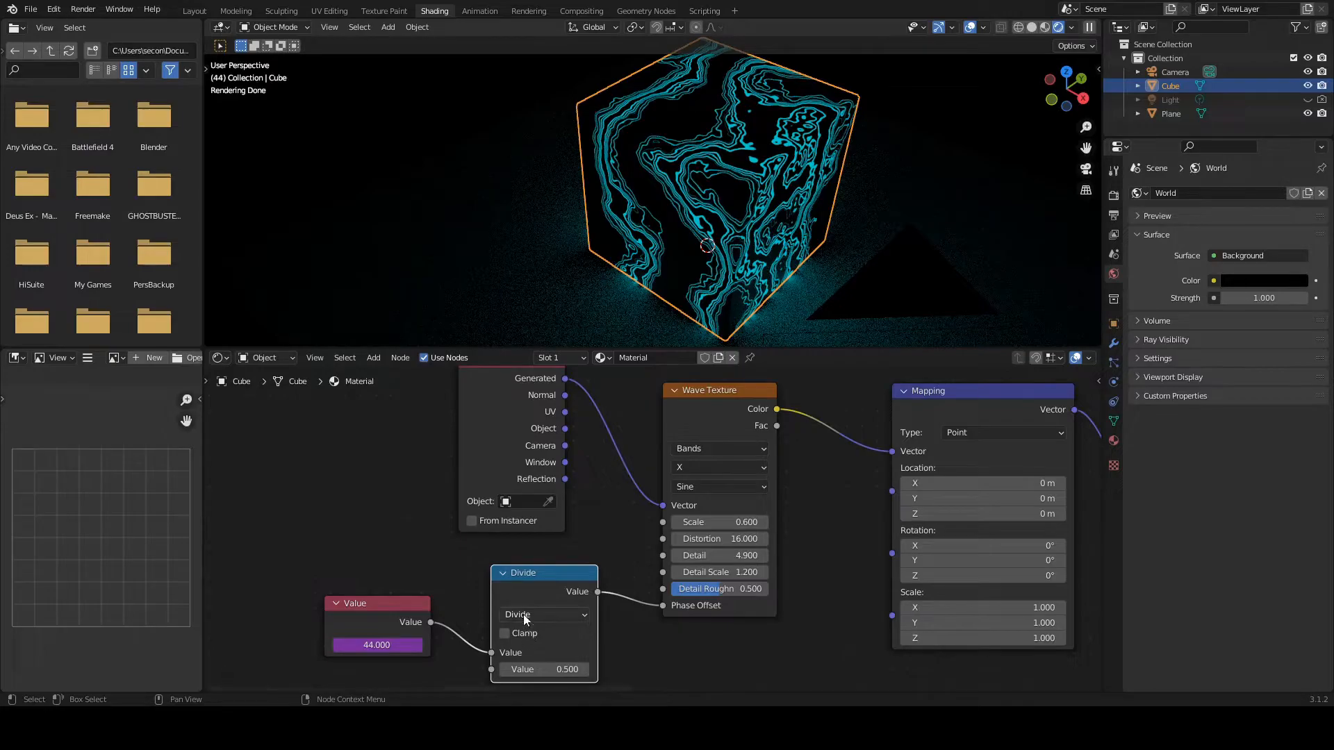
click(579, 667)
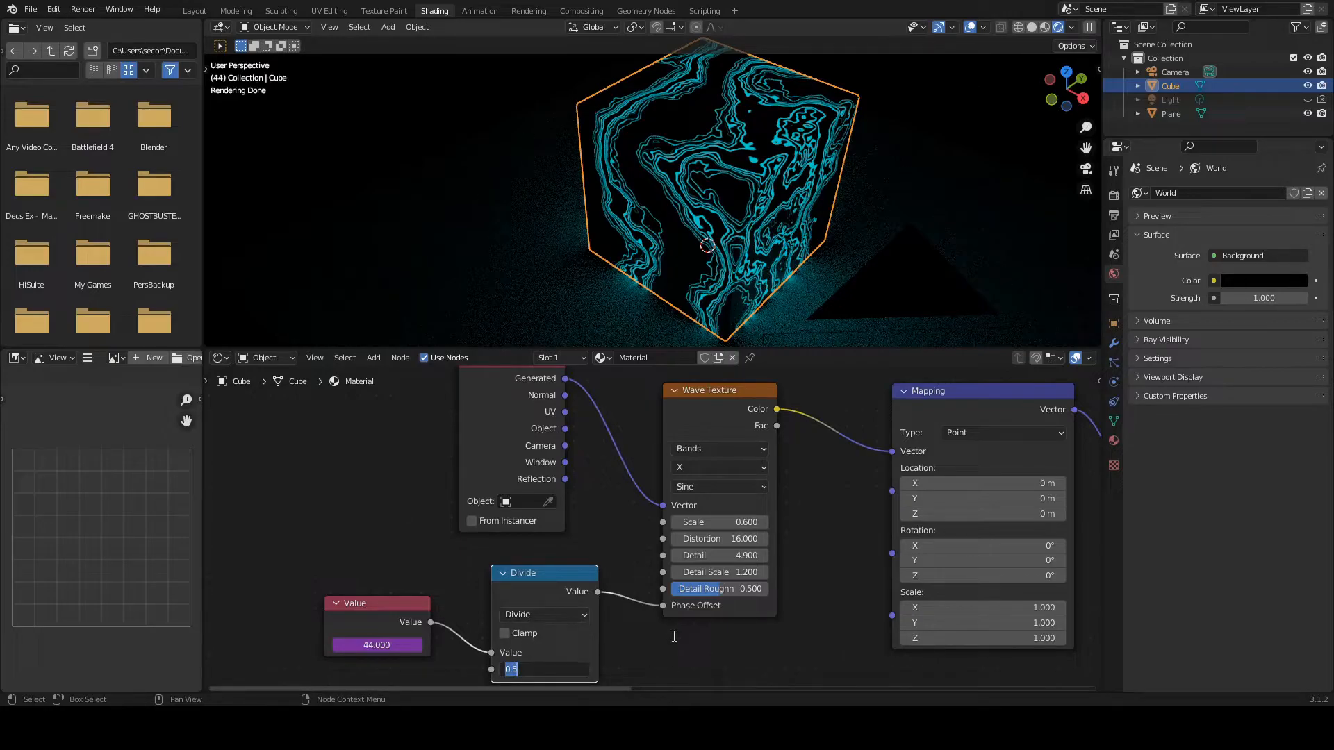
text(15)
key(Return)
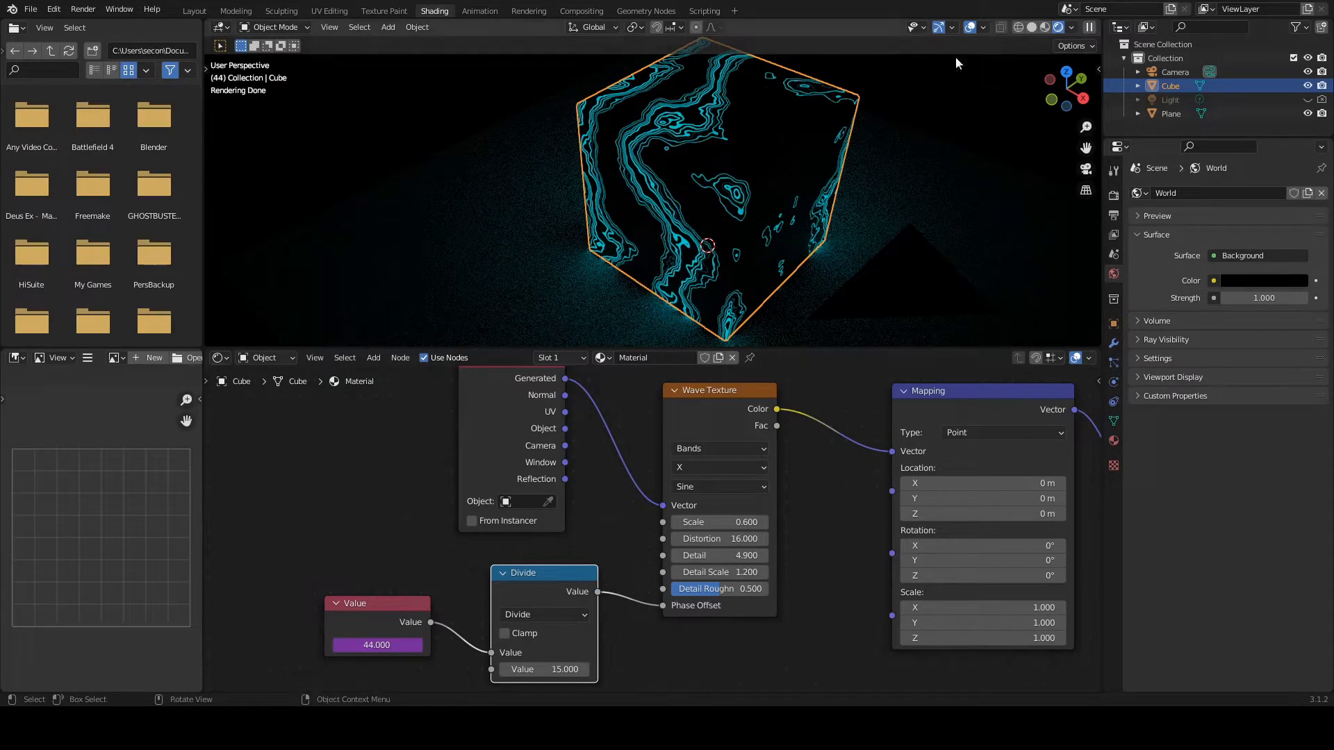
Step: Play the slowed vein animation in Material Preview shading, and view it from several angles in the Layout workspace
click(1044, 26)
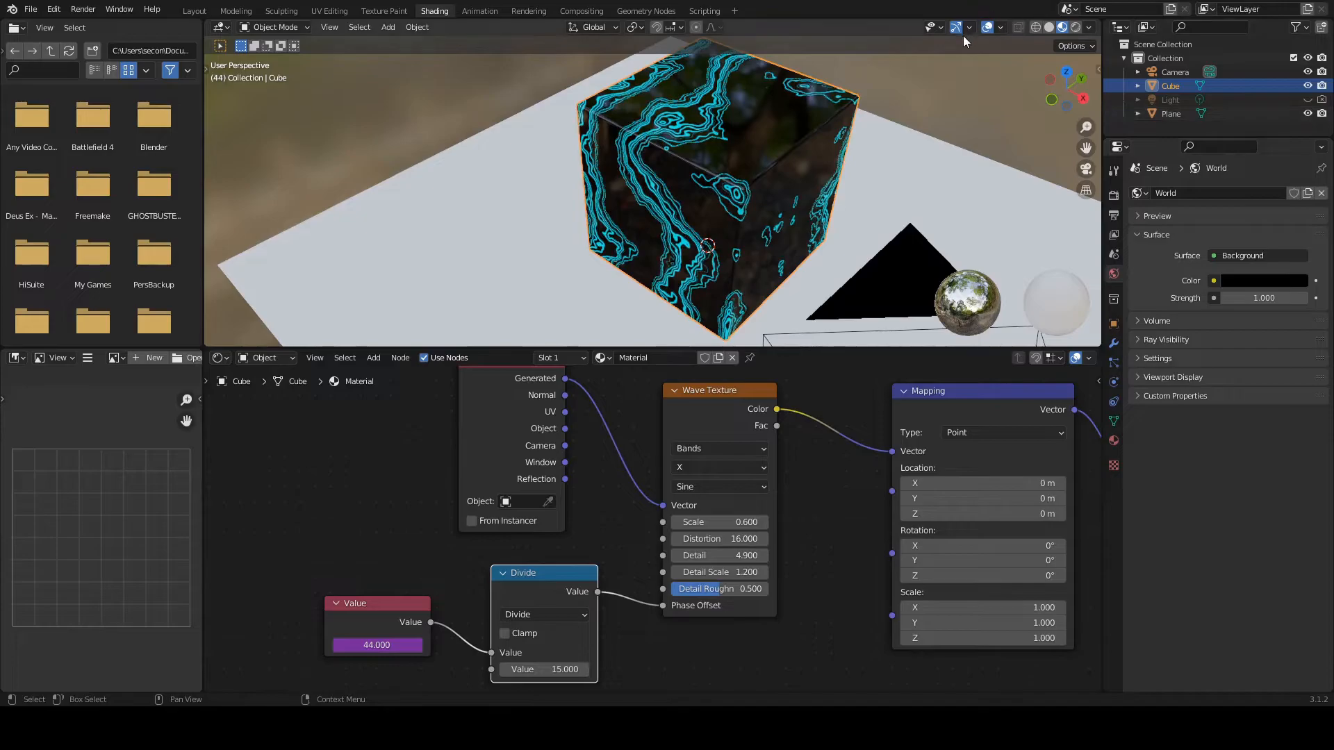
key(space)
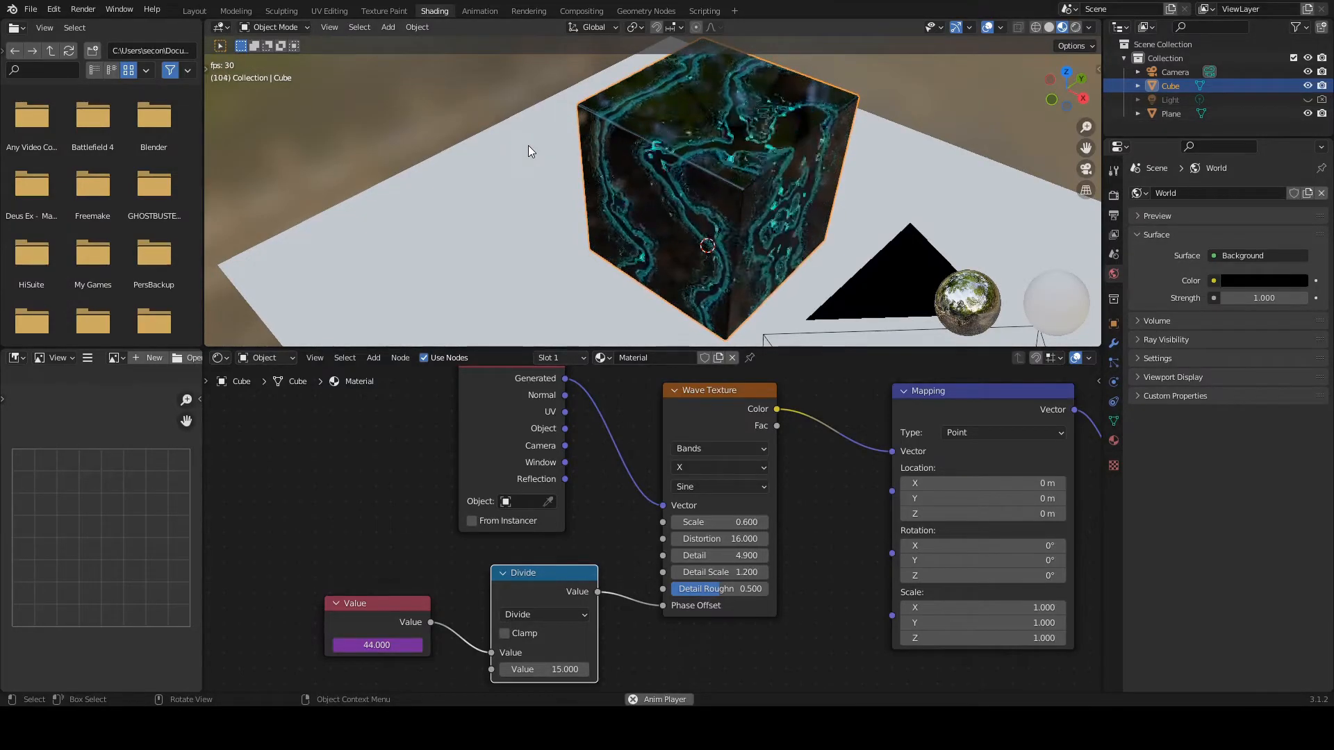
click(196, 11)
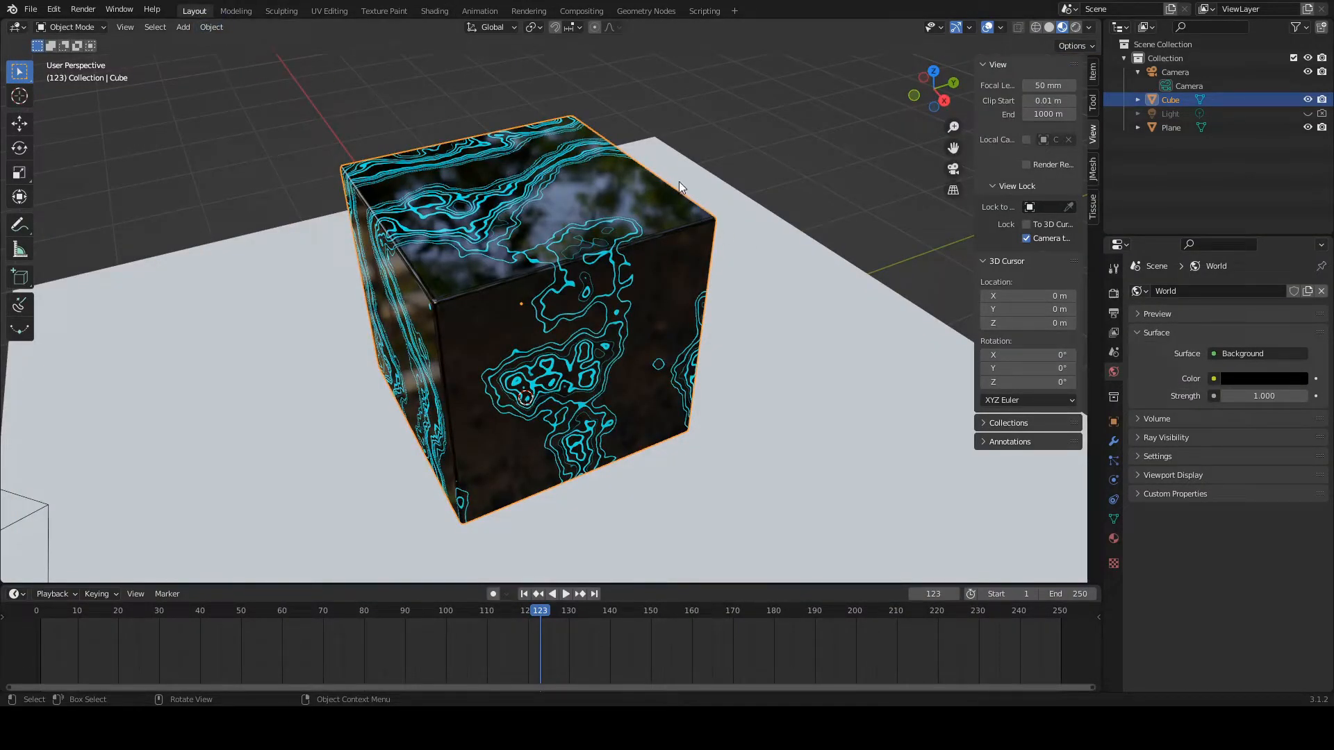
key(space)
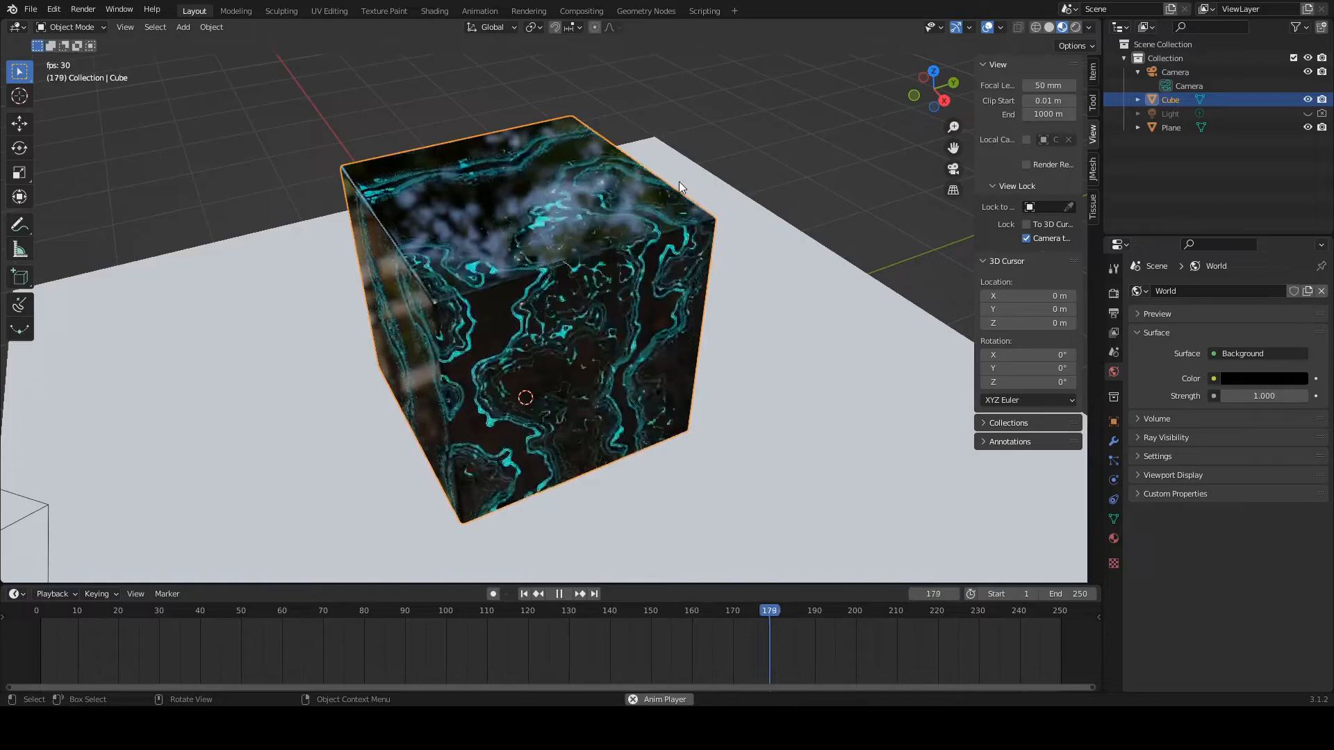
middle_drag(679, 183, 659, 240)
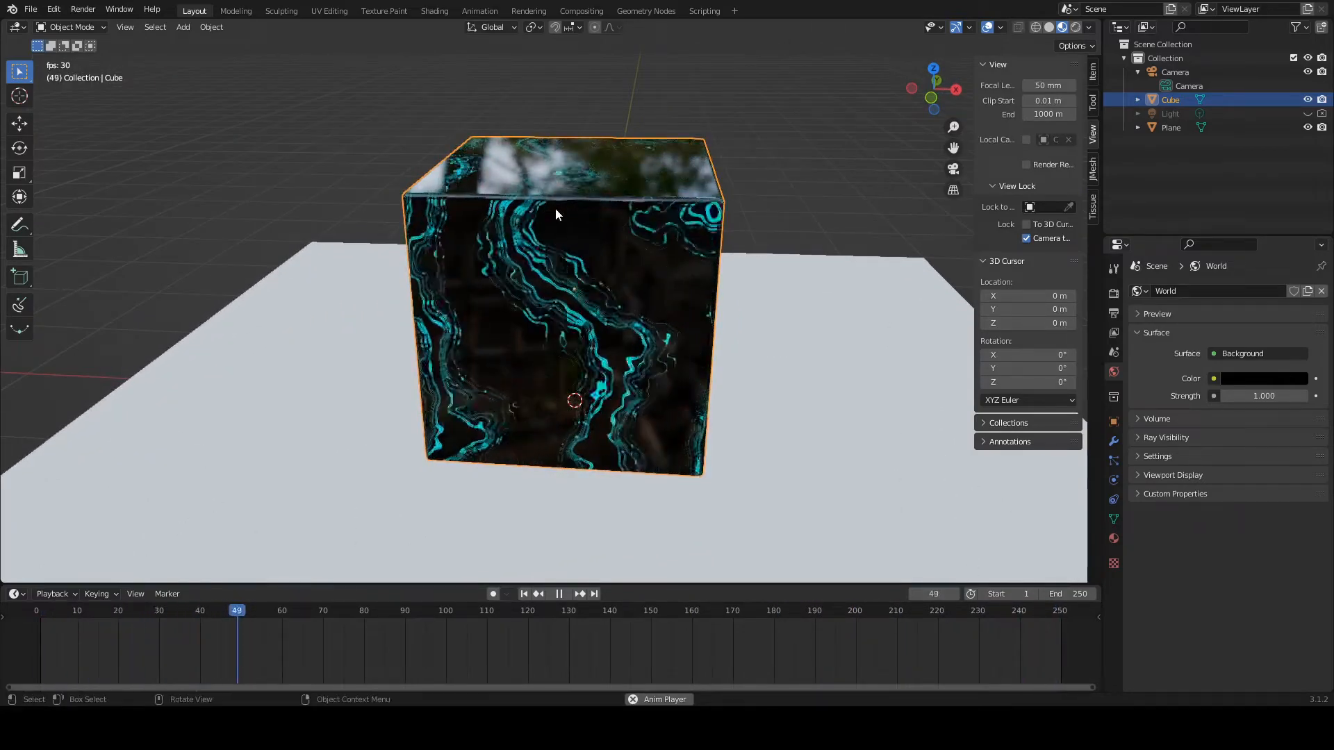
middle_drag(549, 240, 770, 278)
key(space)
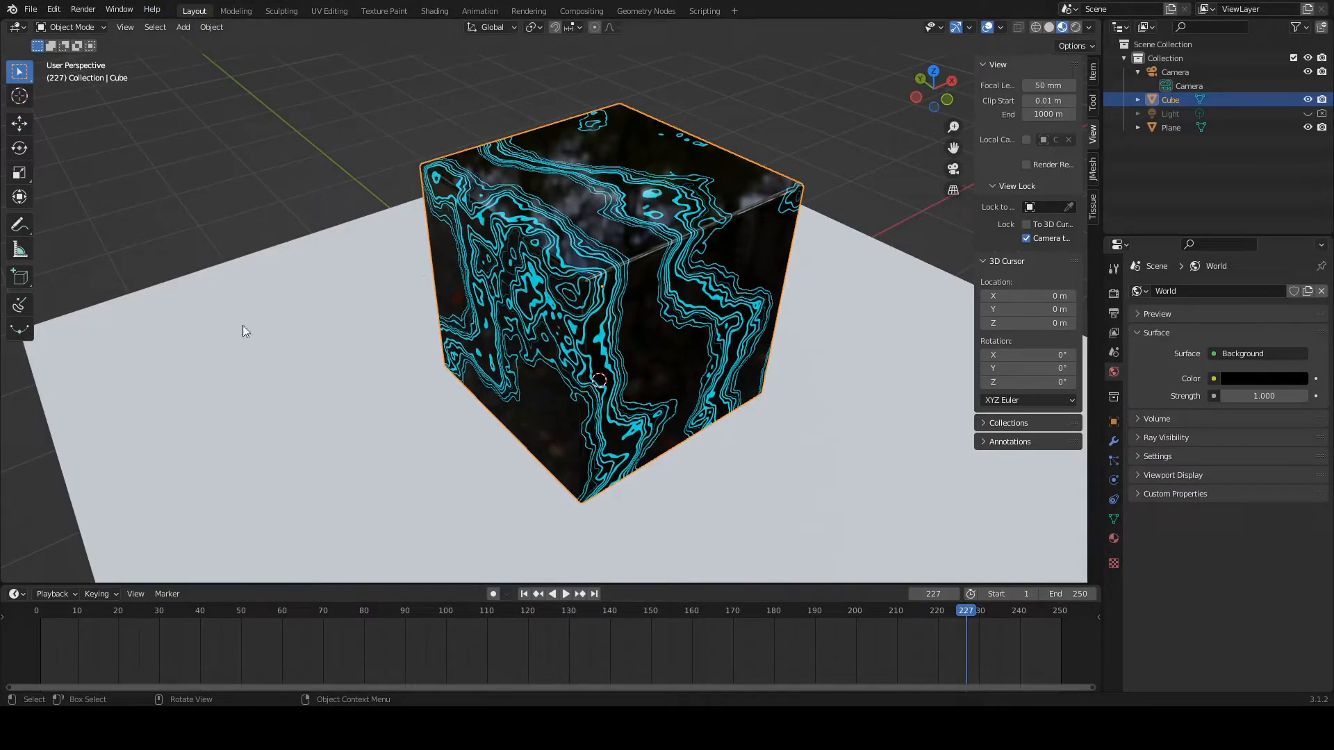
Step: Duplicate the floor plane and rotate the copy 90° about the global X axis to form an upright wall
scroll(399, 407, down, 4)
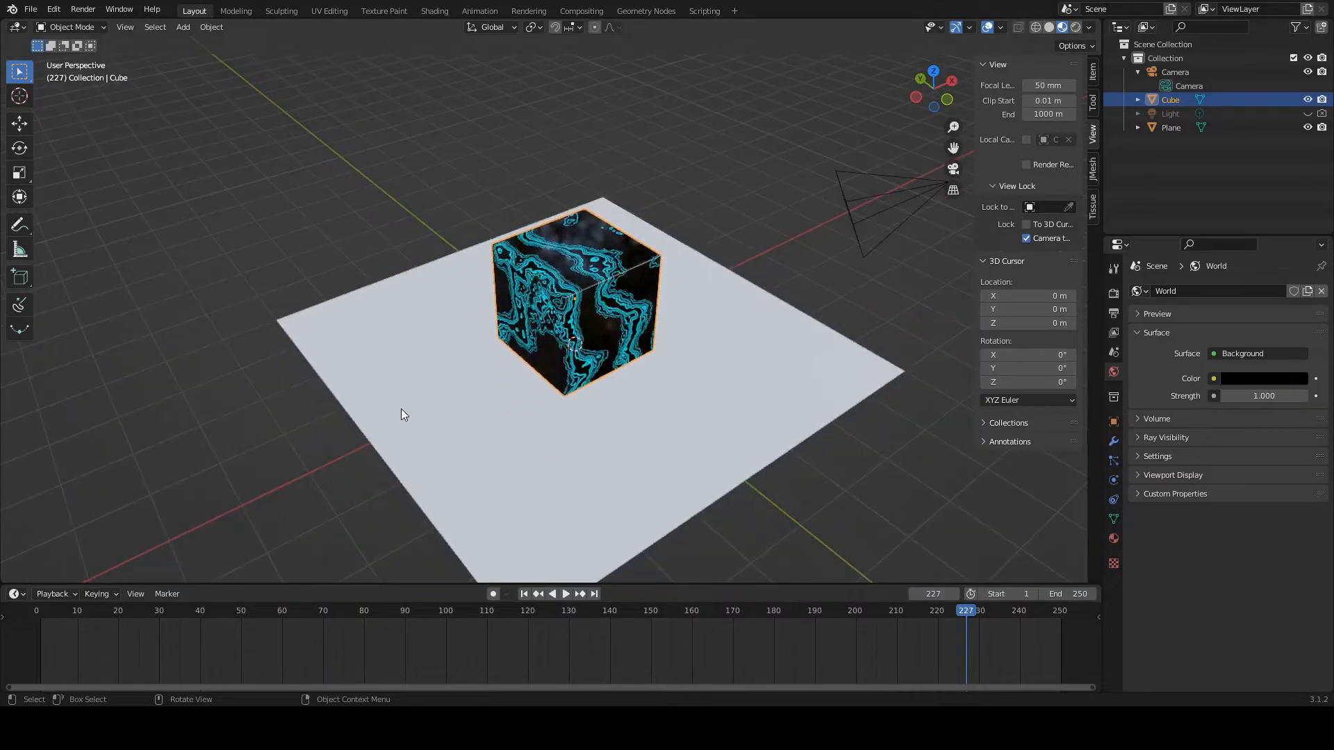
click(425, 376)
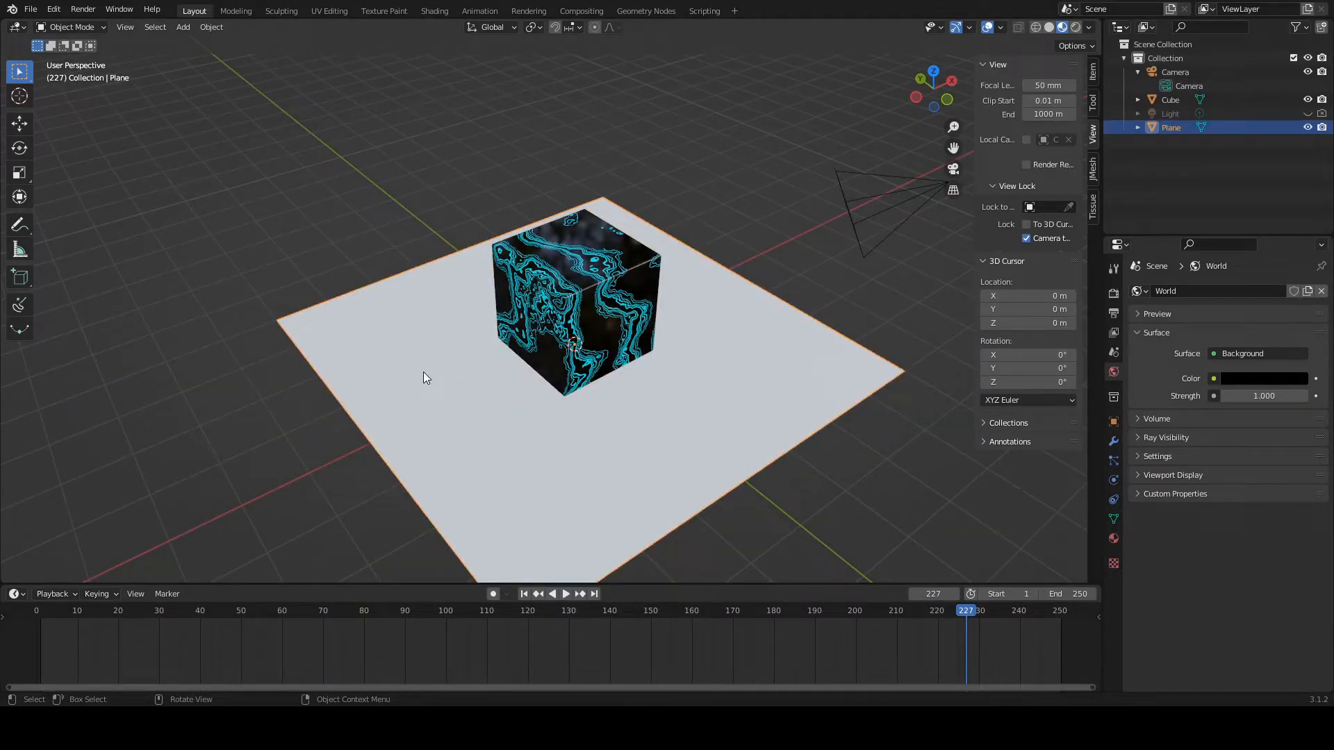
key(shift+d)
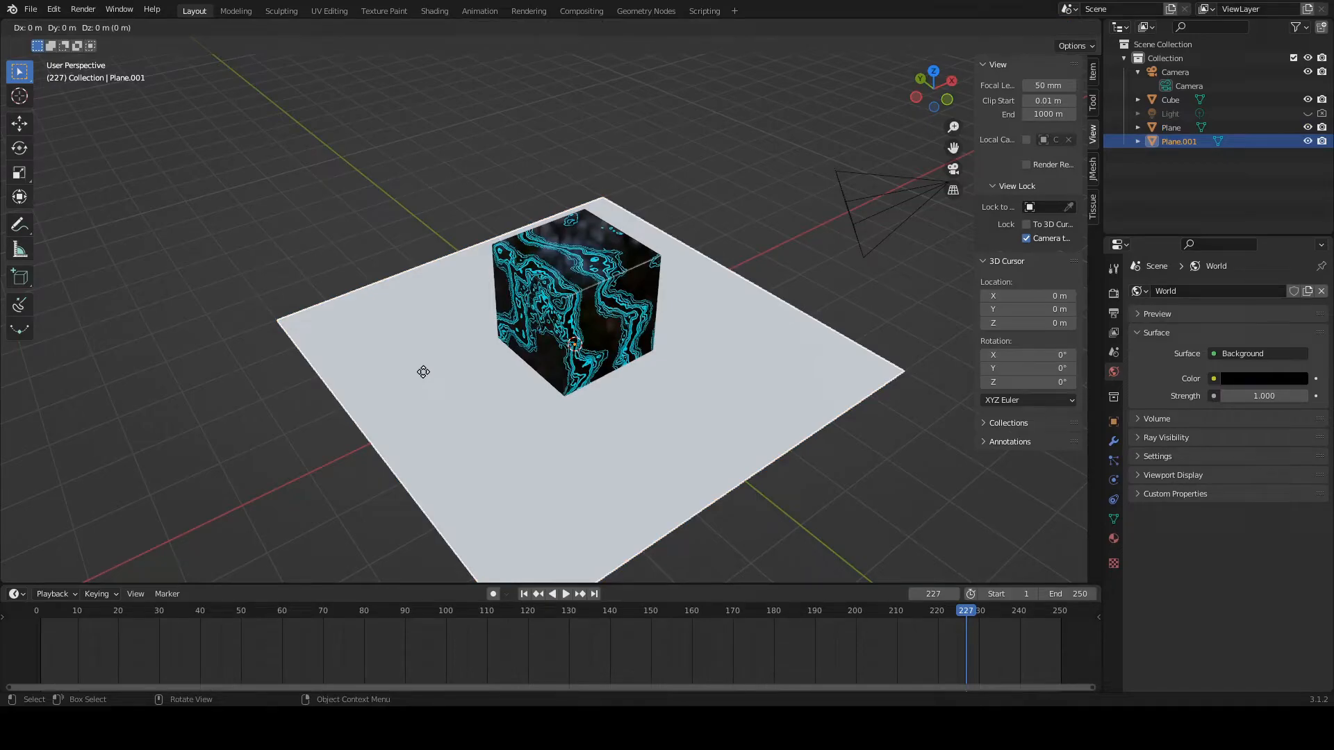
key(r)
key(x)
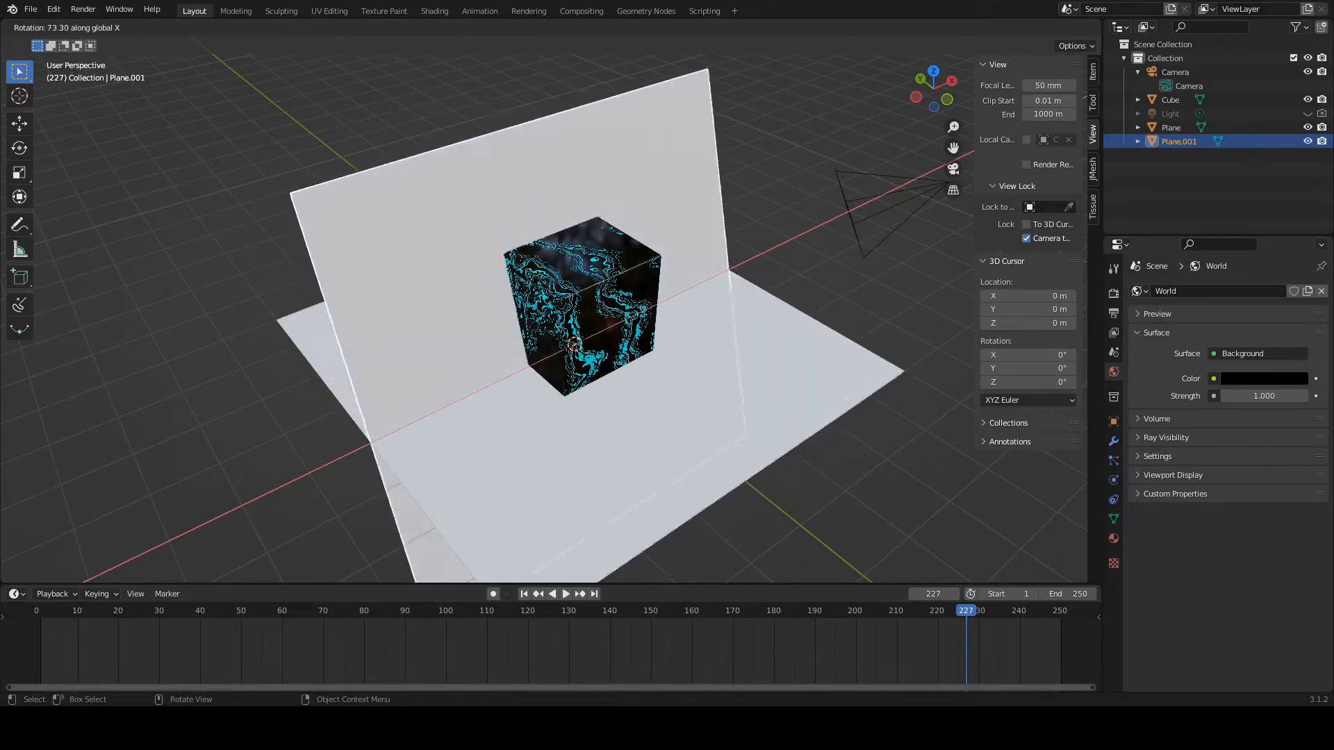
click(594, 412)
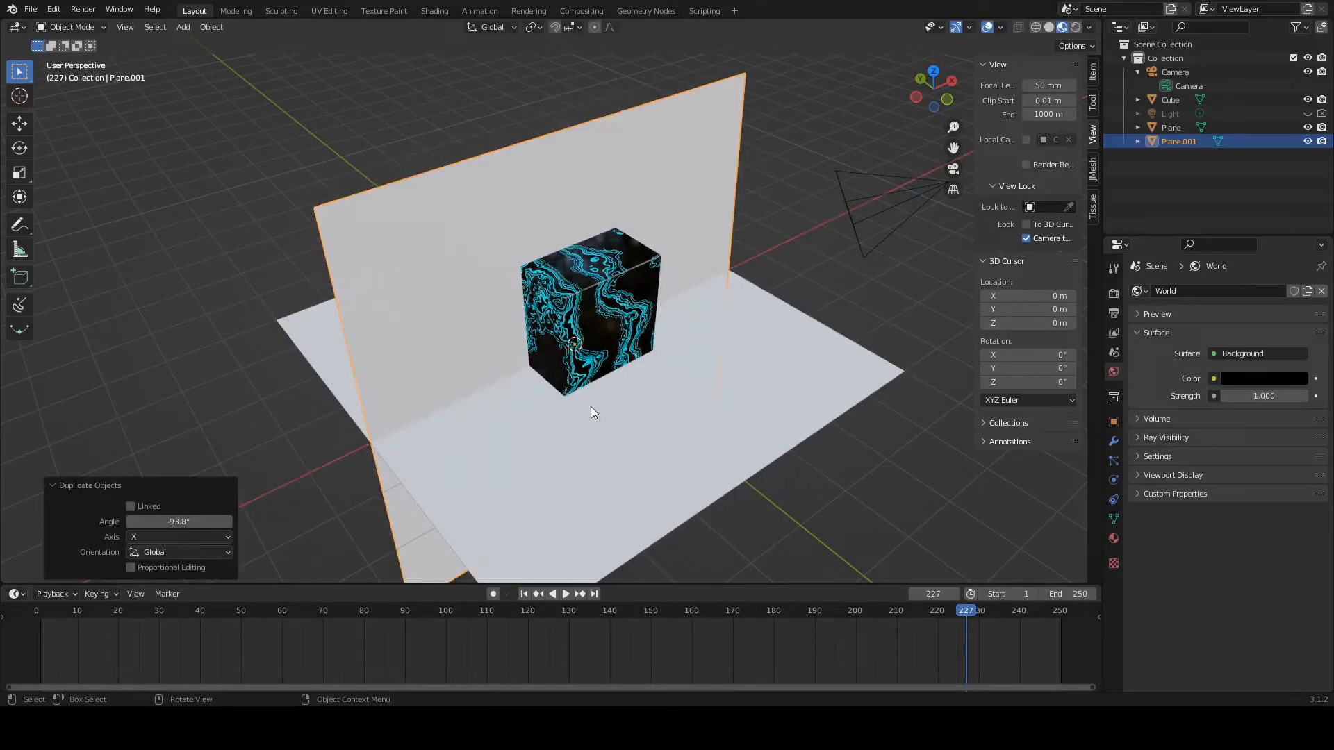
click(160, 522)
text(90)
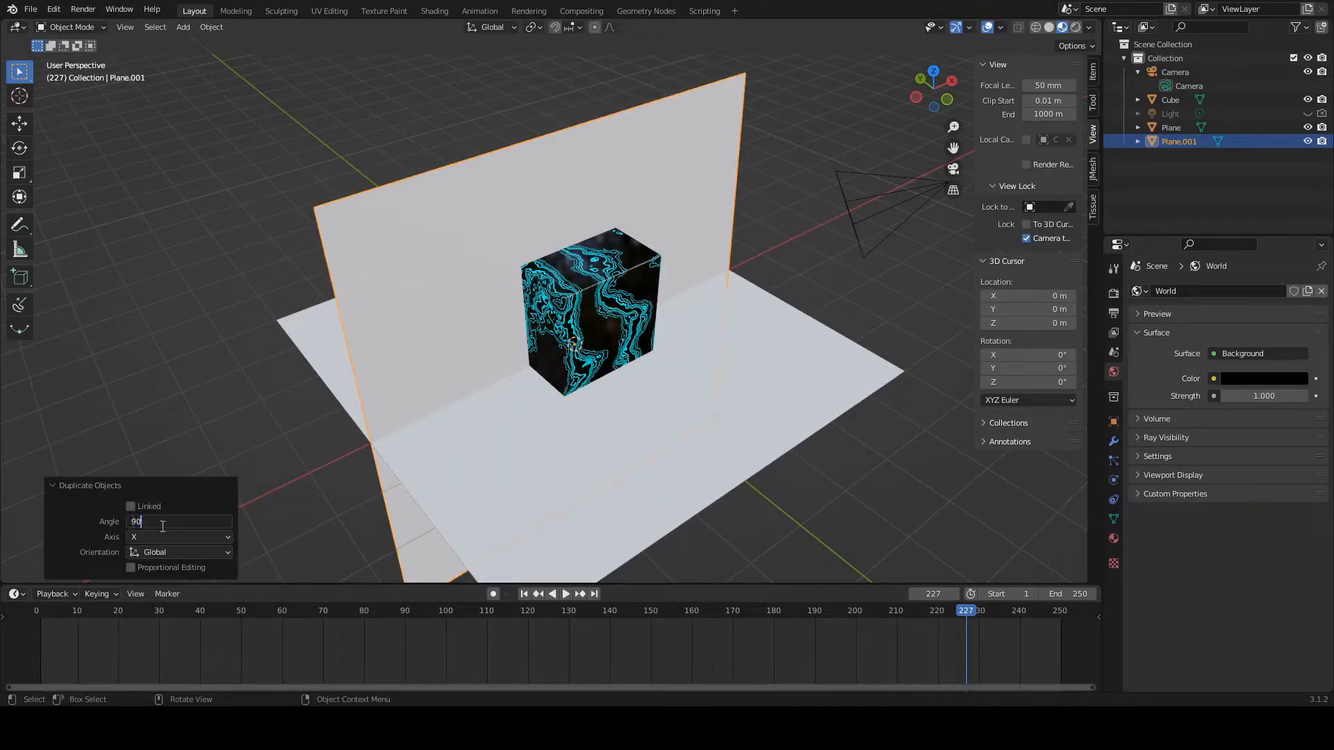
key(Return)
Step: Move the upright wall plane 4 m along the Y axis, behind the cube
click(411, 313)
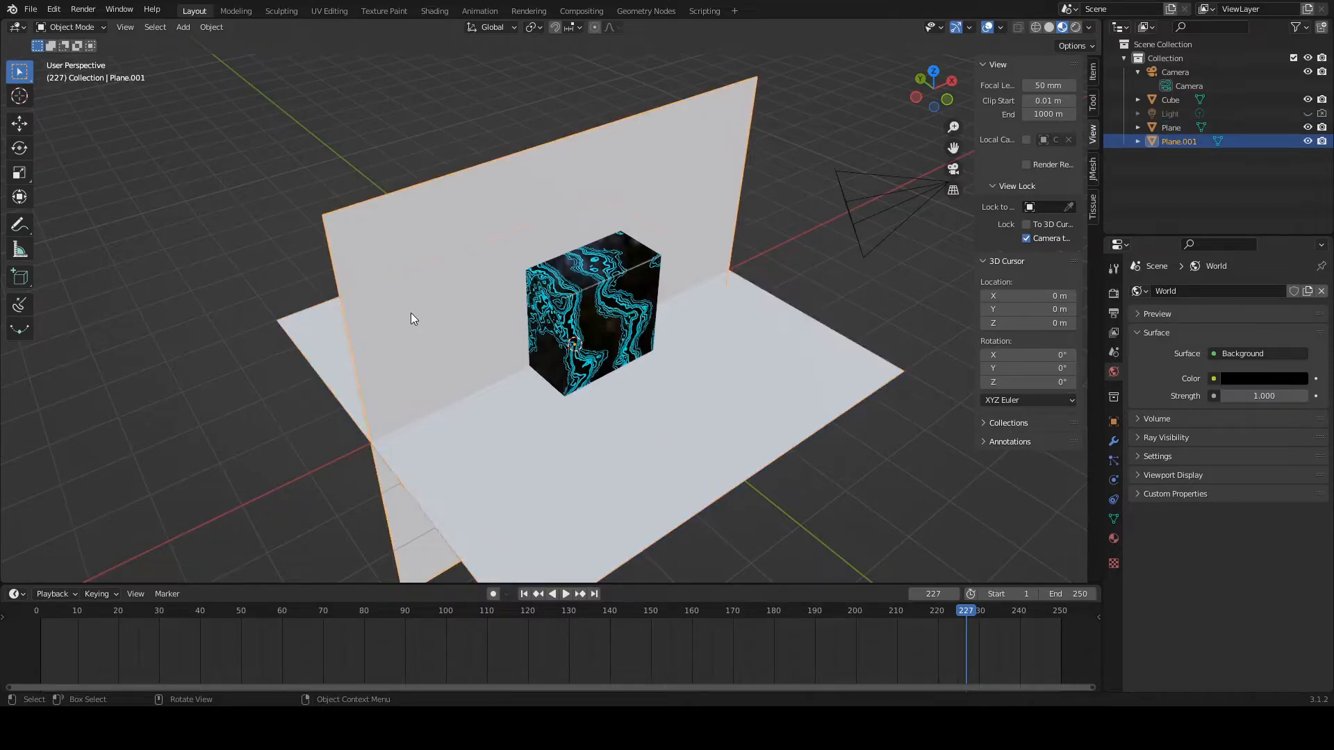
key(g)
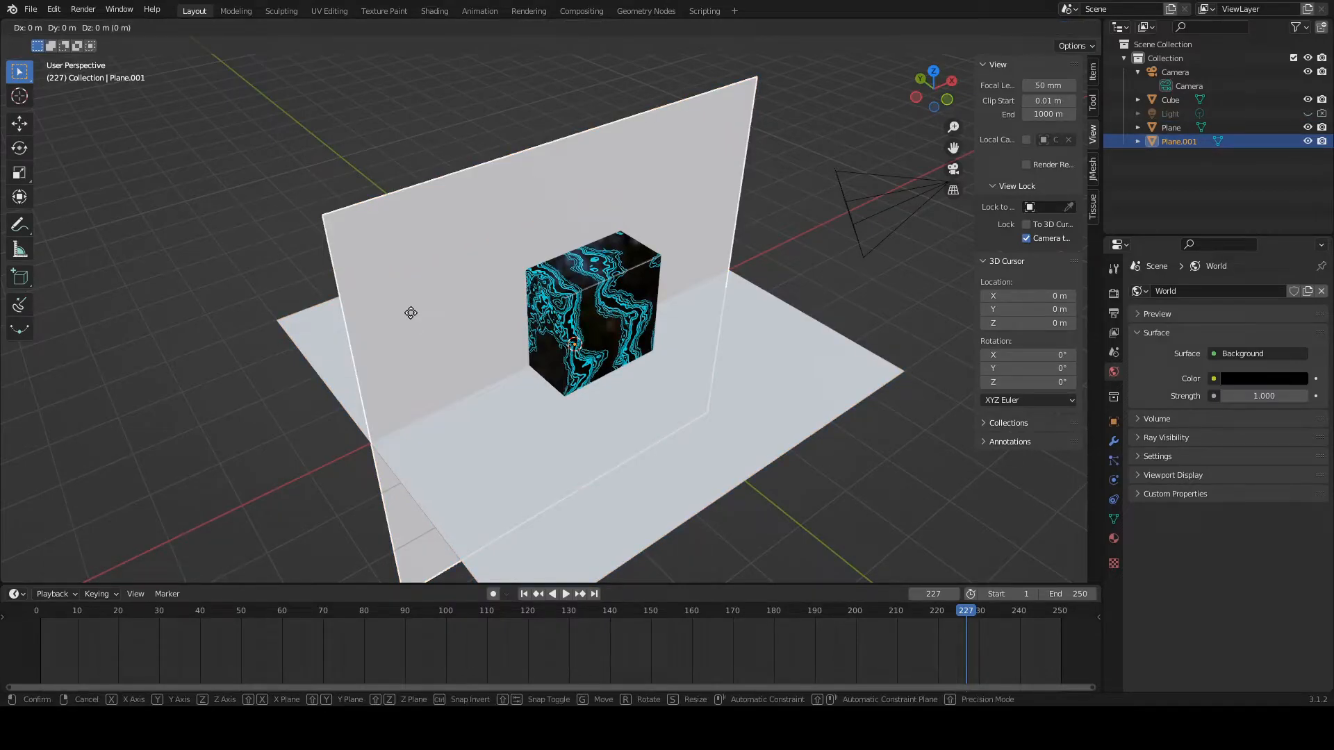
key(y)
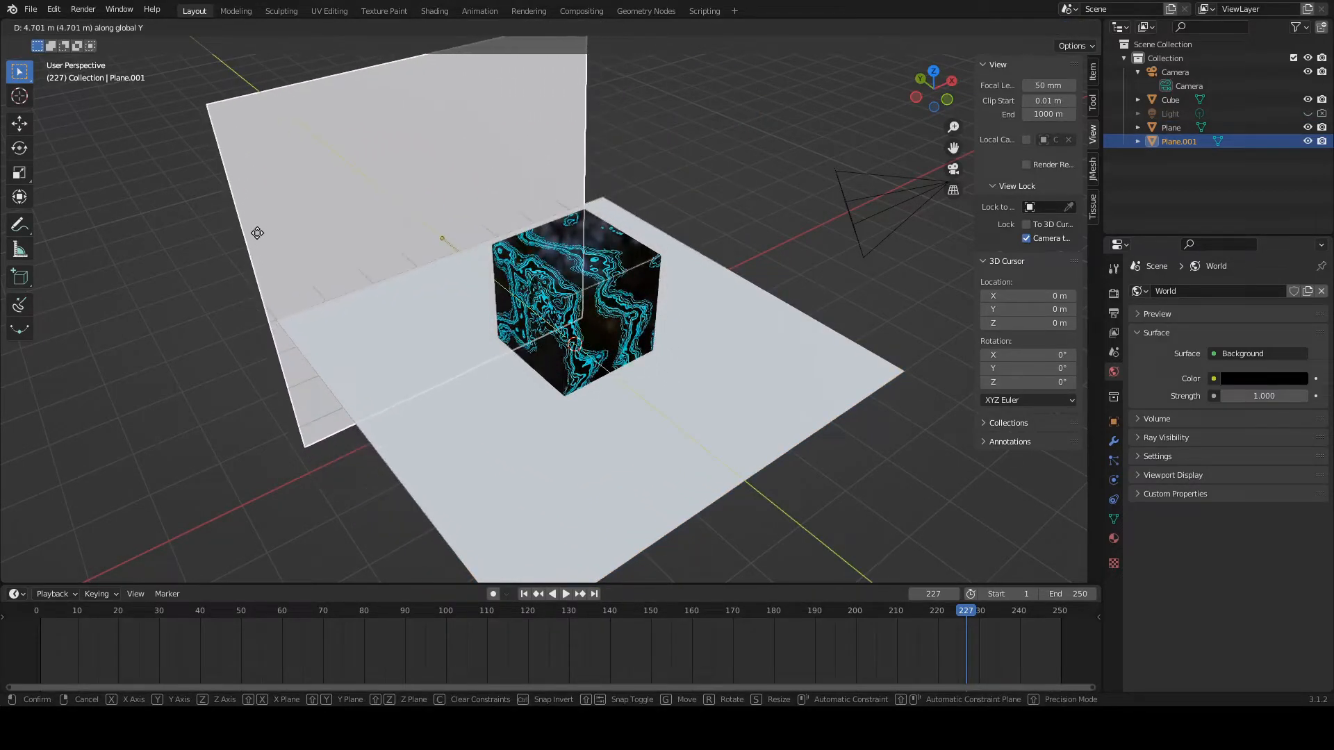
click(277, 247)
click(179, 507)
text(4)
key(Return)
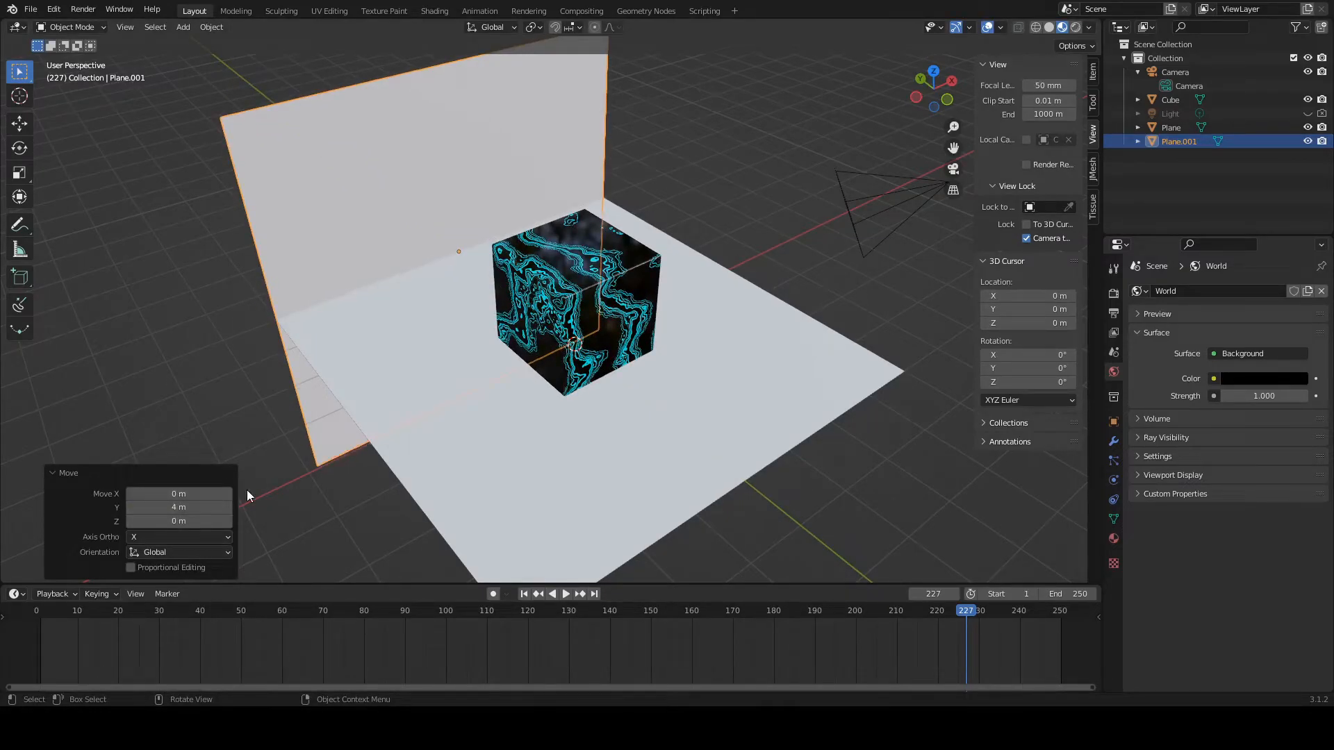
Step: Duplicate the floor plane again and rotate the copy 90° about the global Y axis to form a second wall
click(585, 415)
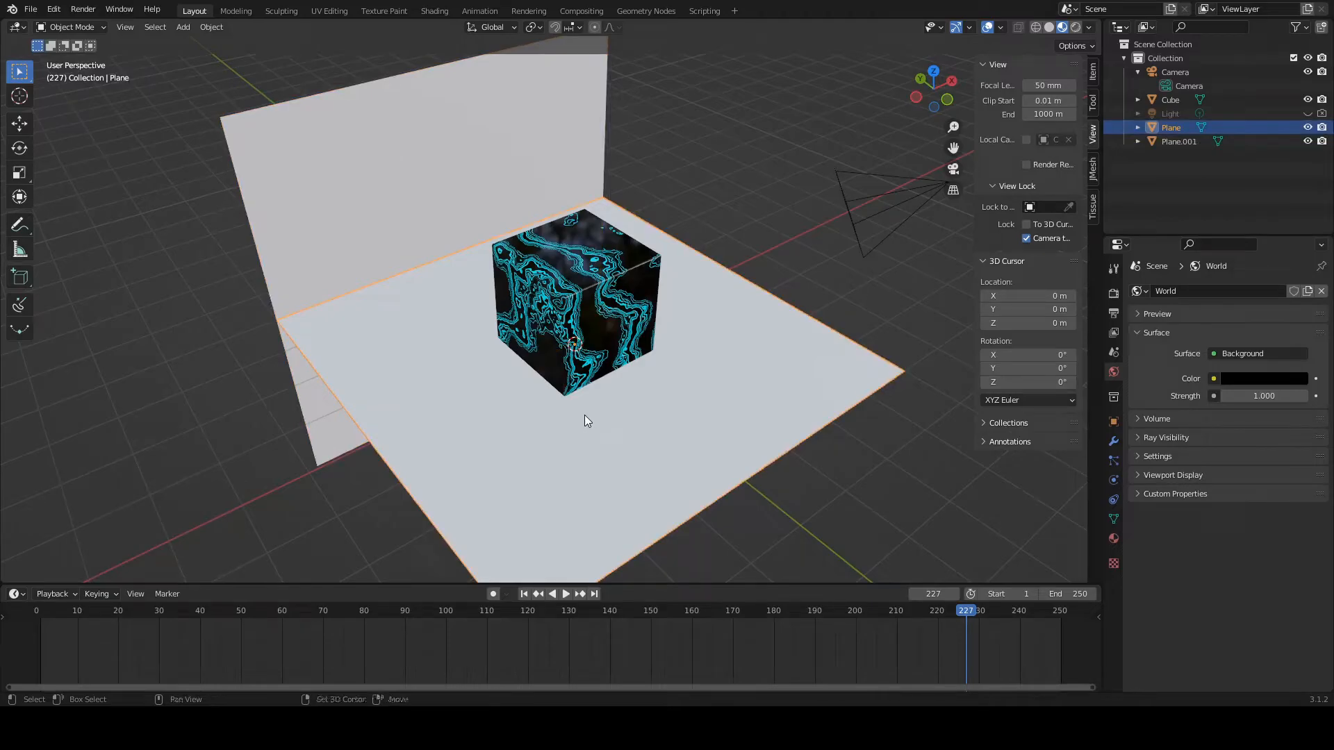
key(shift+d)
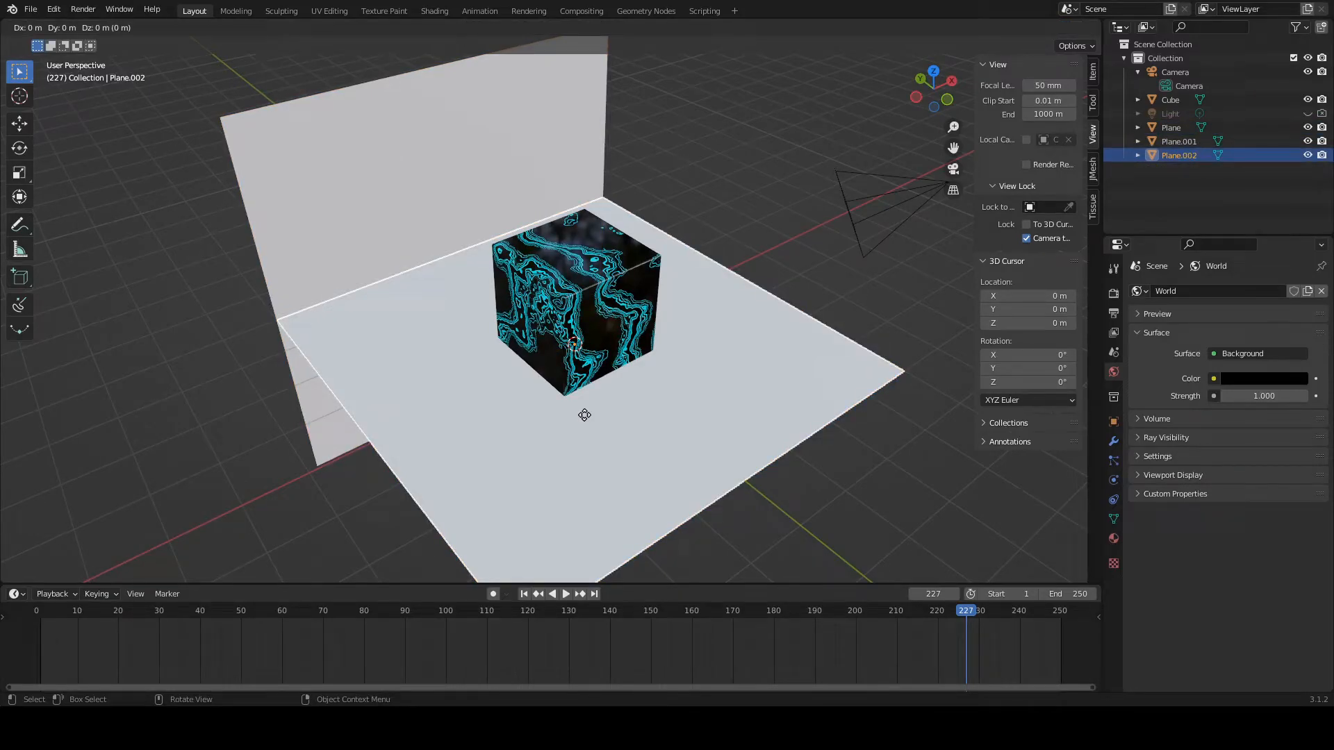
key(r)
key(y)
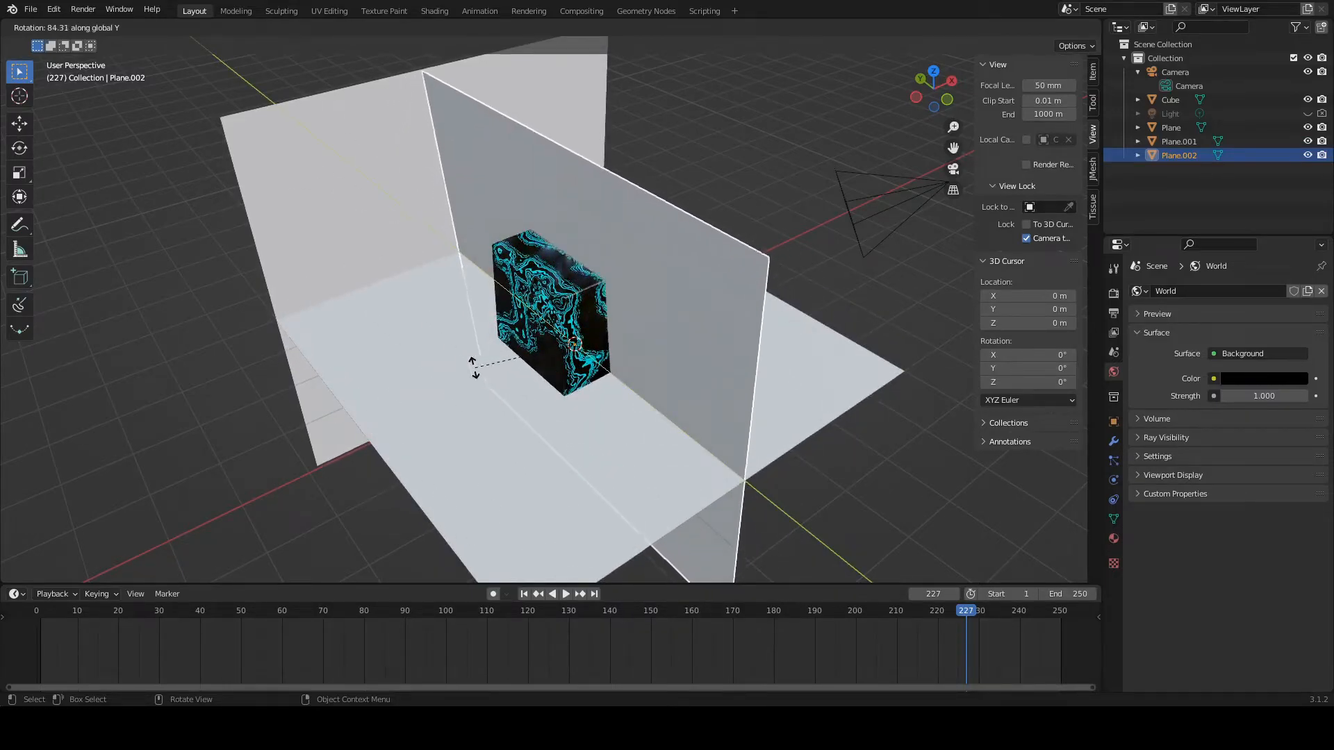
click(477, 366)
click(179, 522)
text(90)
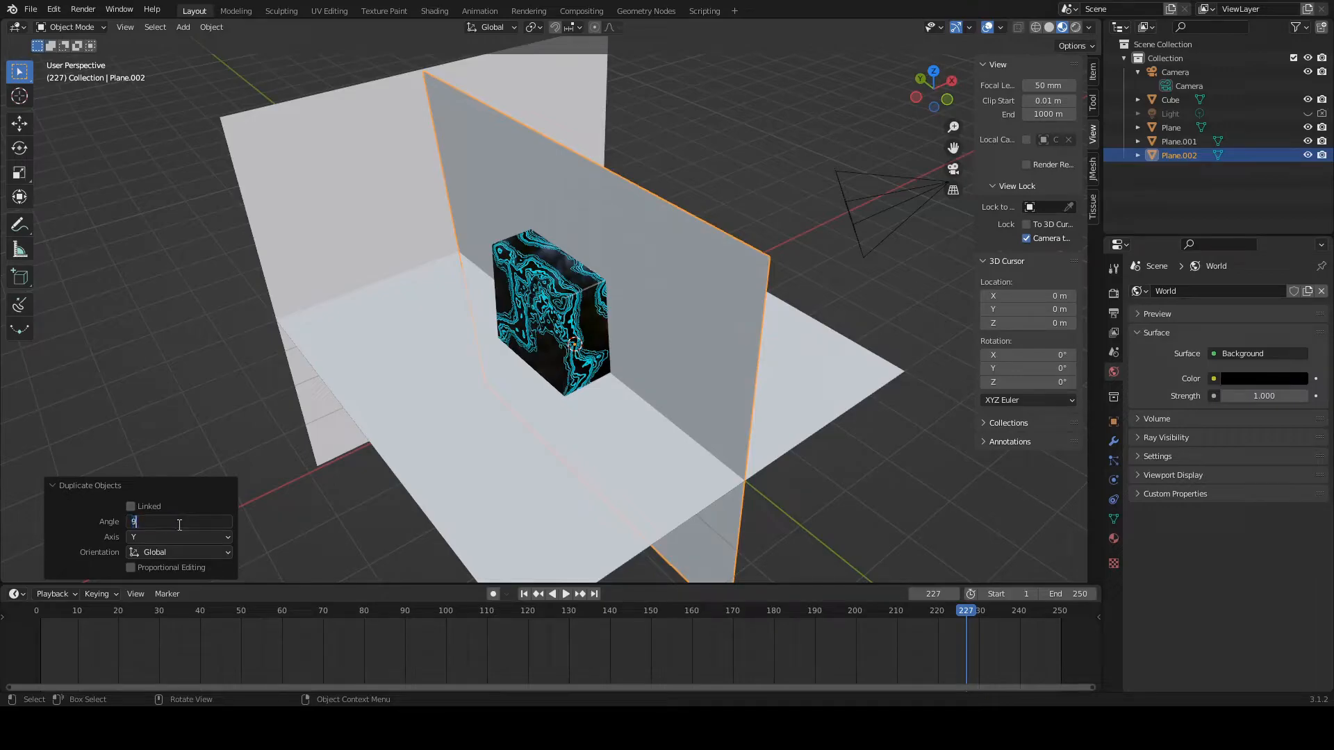
key(Return)
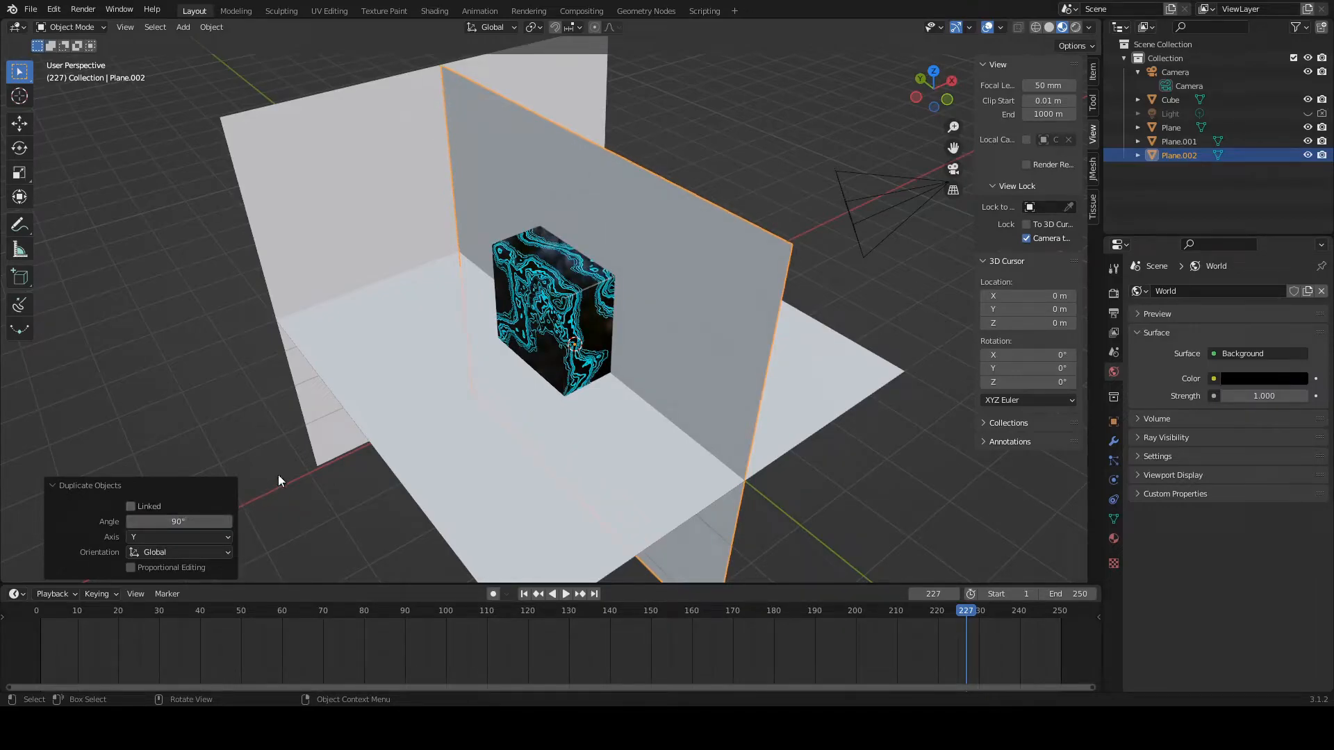
Step: Move the second wall plane 4 m along the X axis to the floor's edge
click(696, 314)
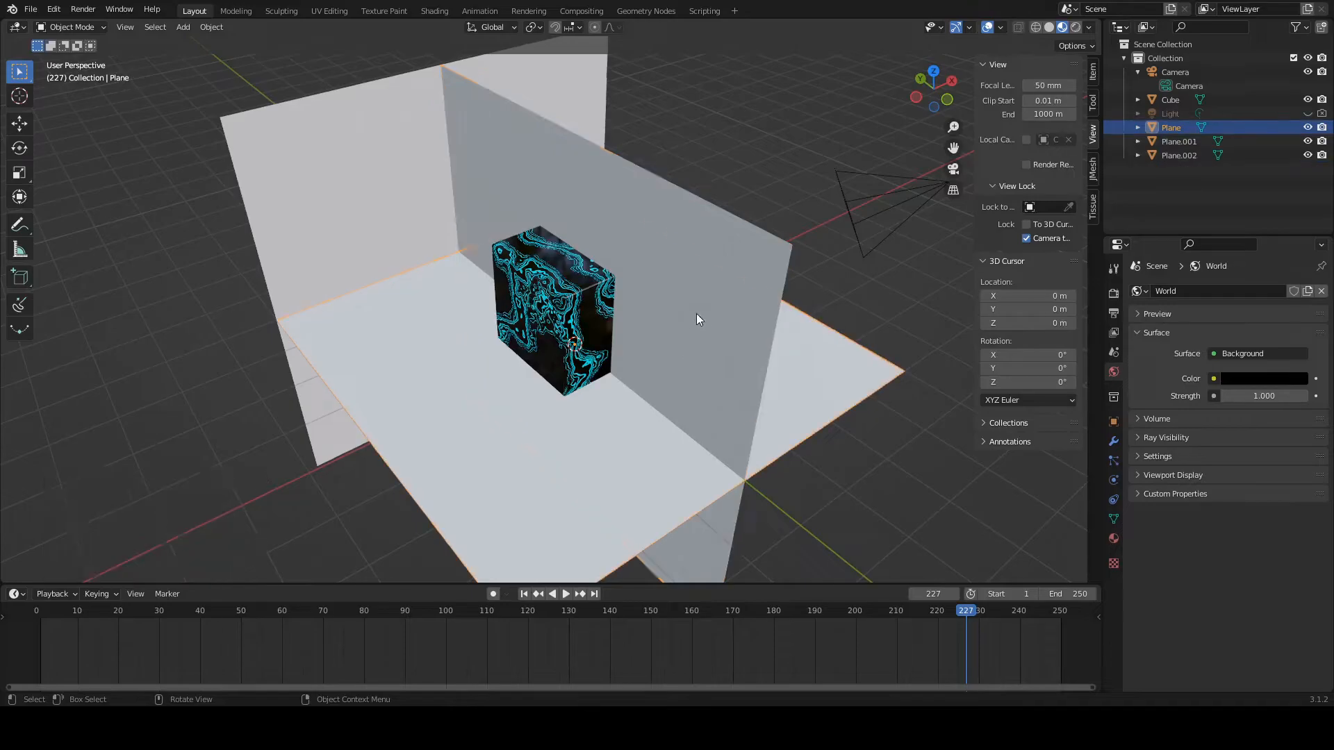
click(739, 263)
key(g)
key(x)
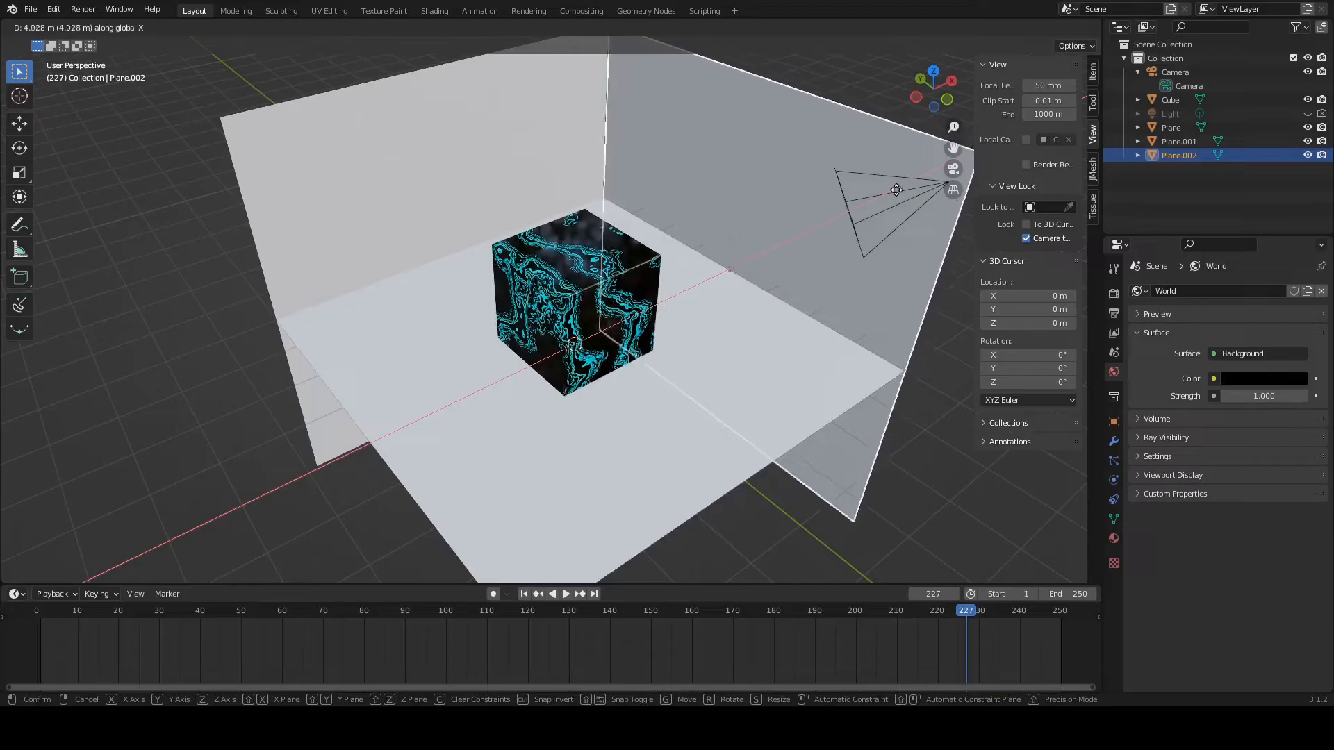
click(790, 268)
click(198, 493)
text(4)
key(Return)
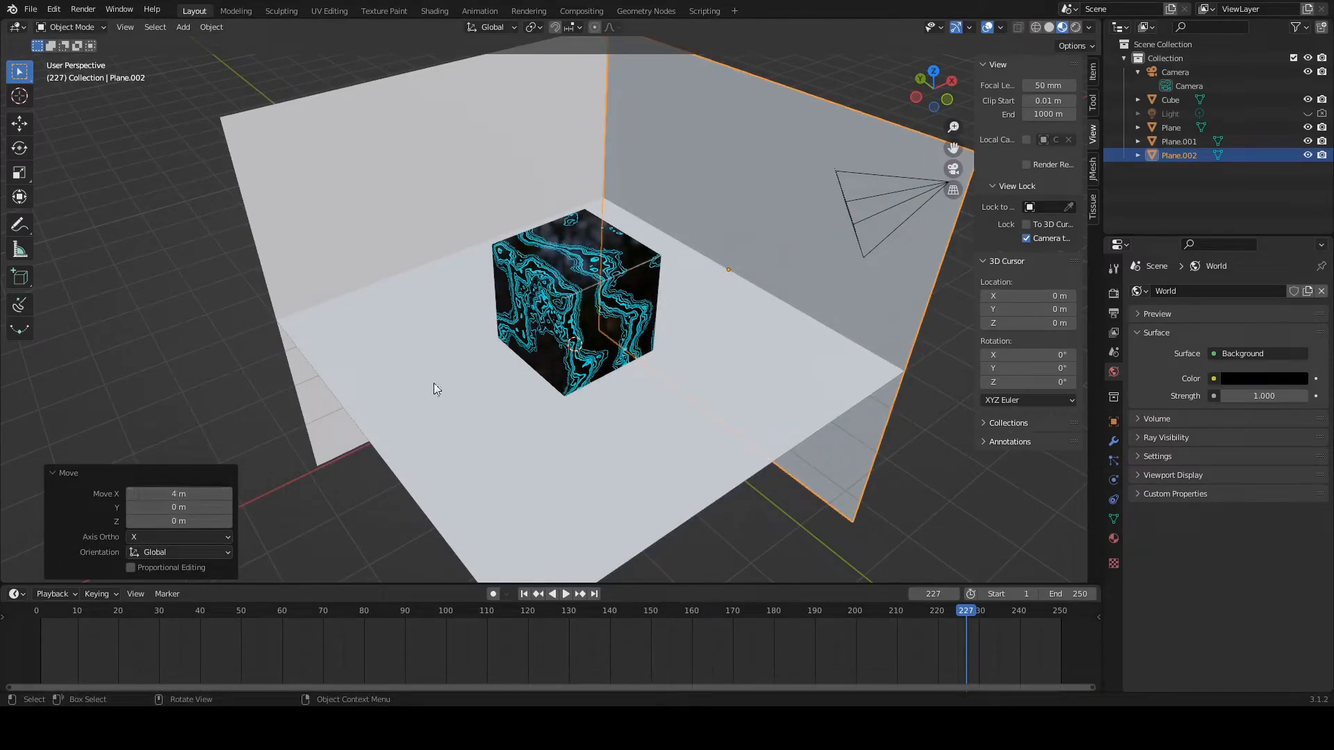
Step: Raise the upright wall plane behind the cube 4 m along the global Z axis
click(175, 394)
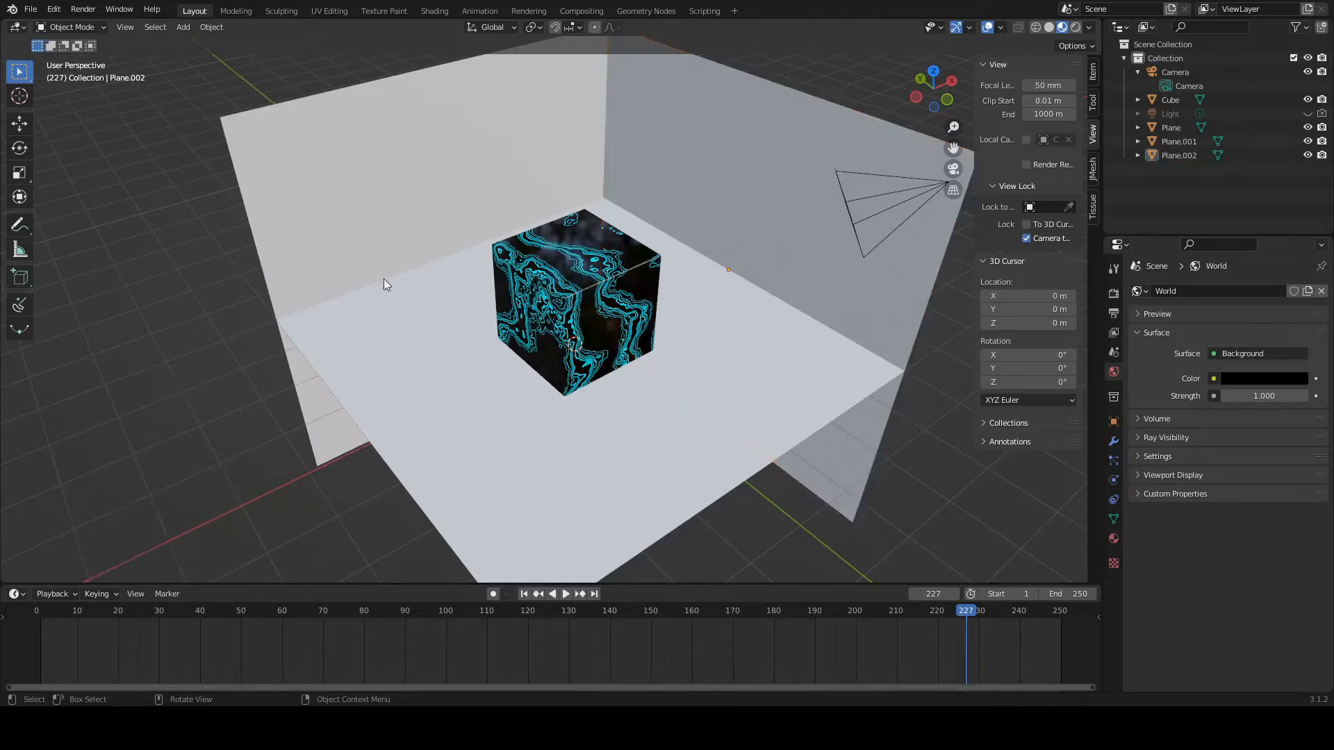
click(412, 186)
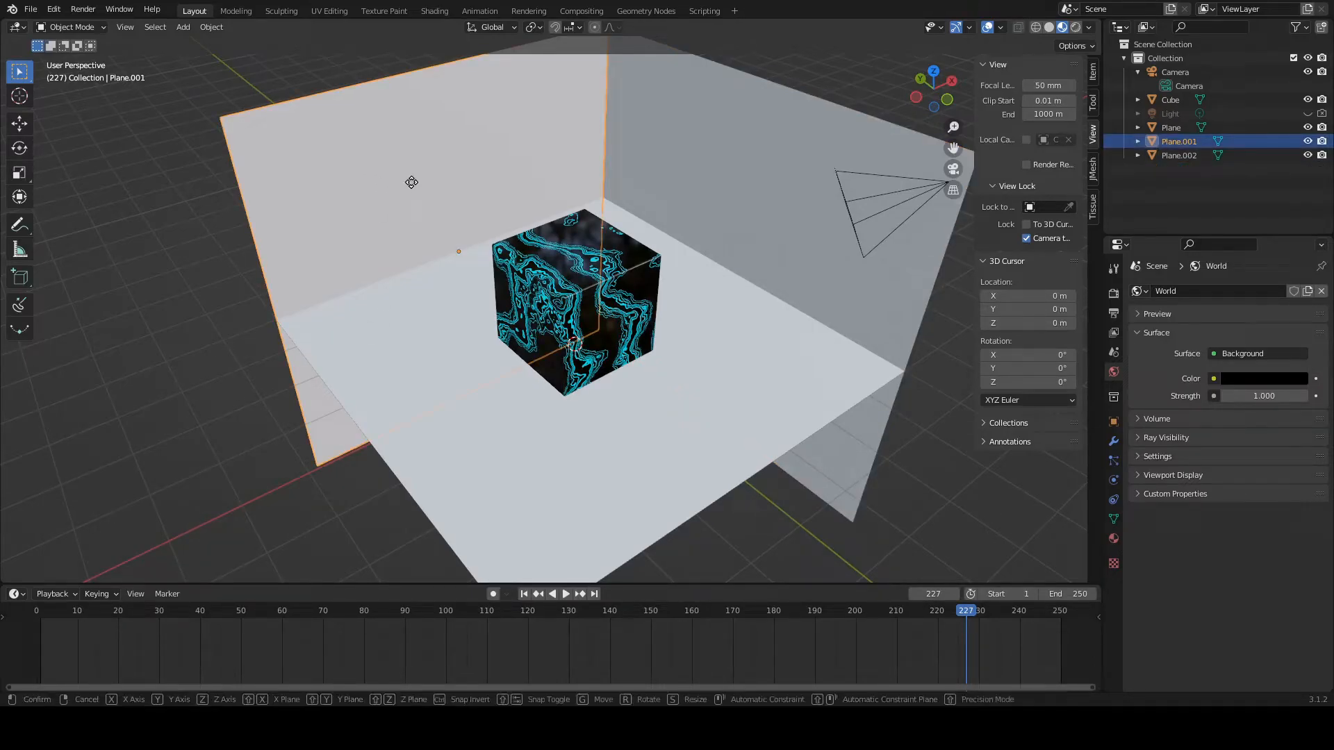
key(g)
key(z)
click(369, 543)
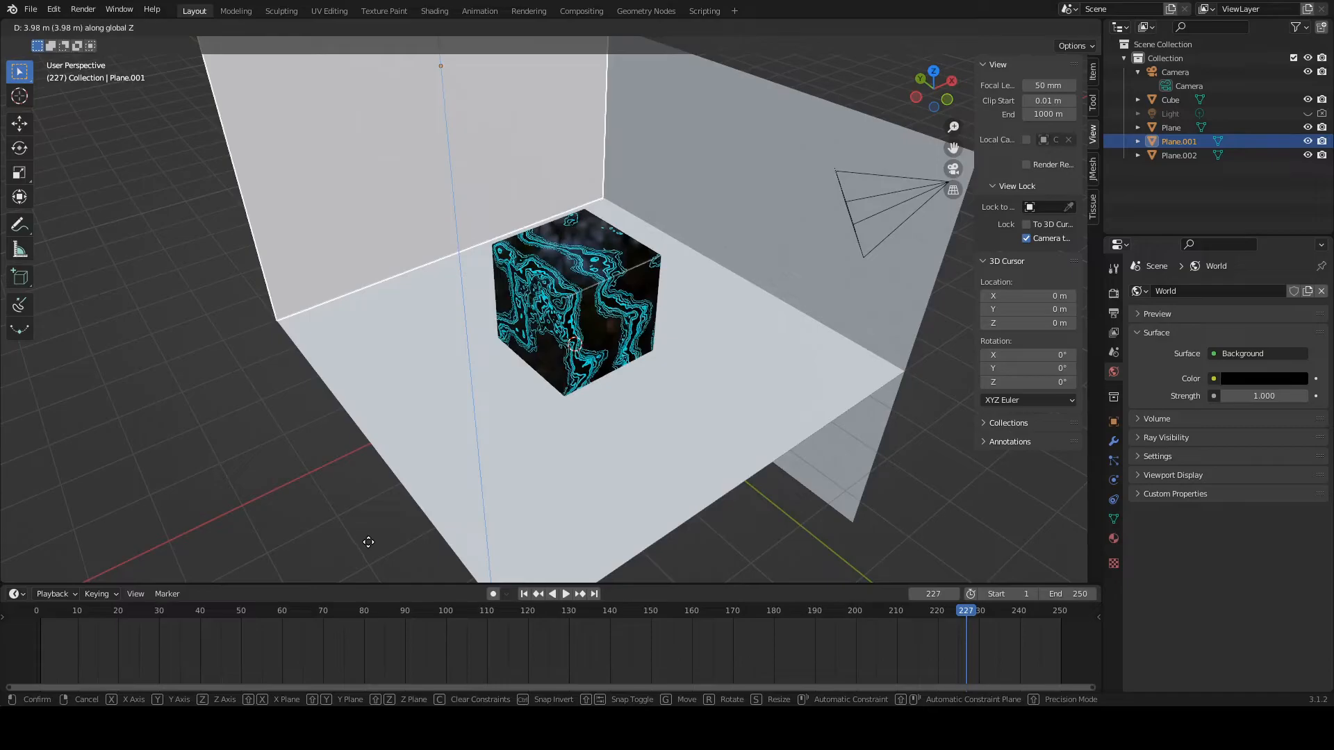
click(140, 521)
text(4)
key(Return)
Step: Raise the second wall plane 4 m along the global Z axis so it stands on the floor's edge
click(675, 185)
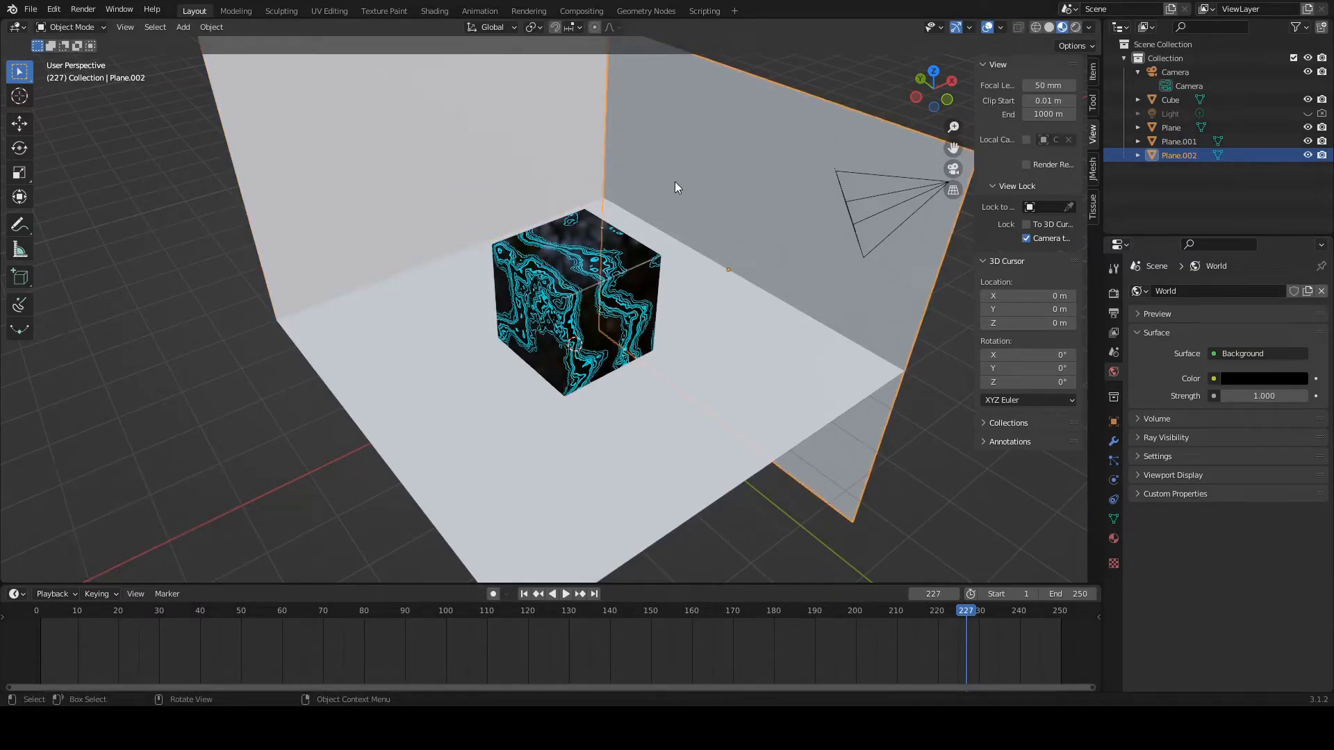
key(g)
key(z)
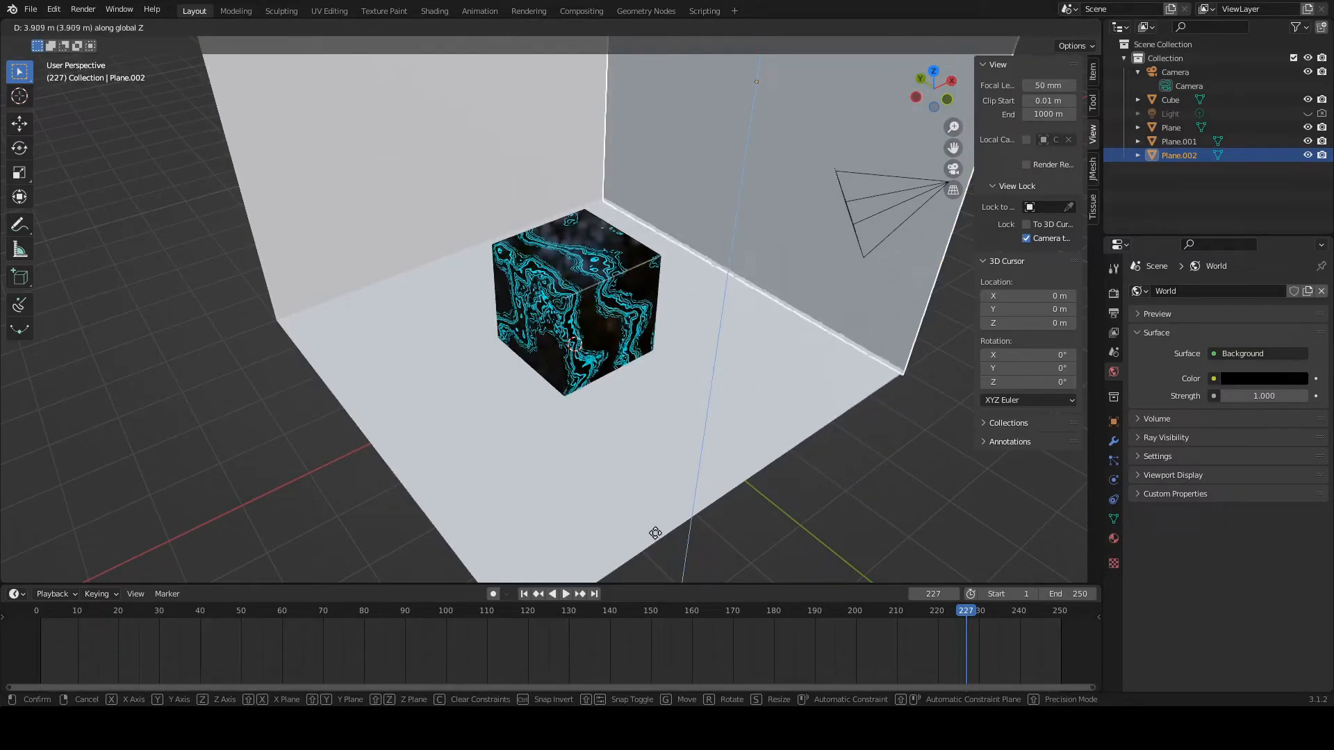
click(655, 535)
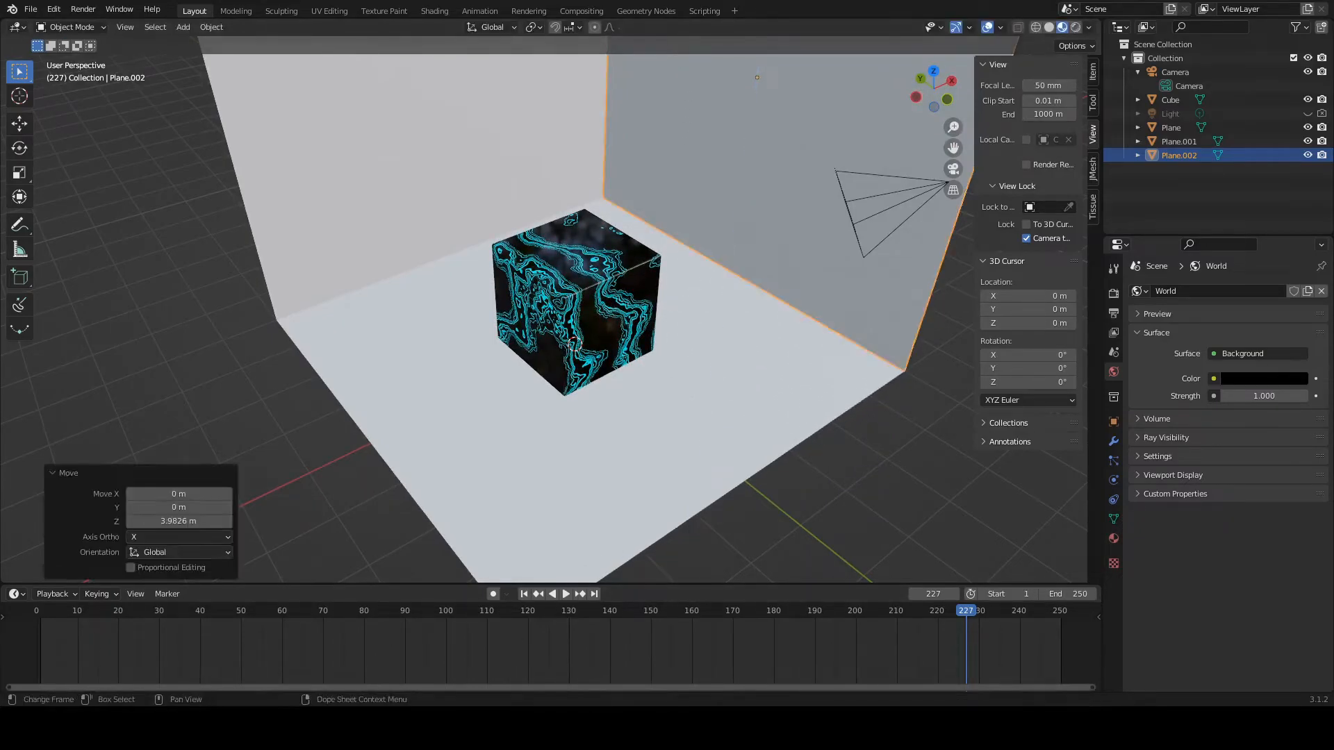
click(164, 521)
text(4)
key(Return)
Step: Reframe the camera closer on the cube with both walls behind it, and preview the shot in Rendered shading
click(953, 170)
middle_drag(545, 475, 629, 428)
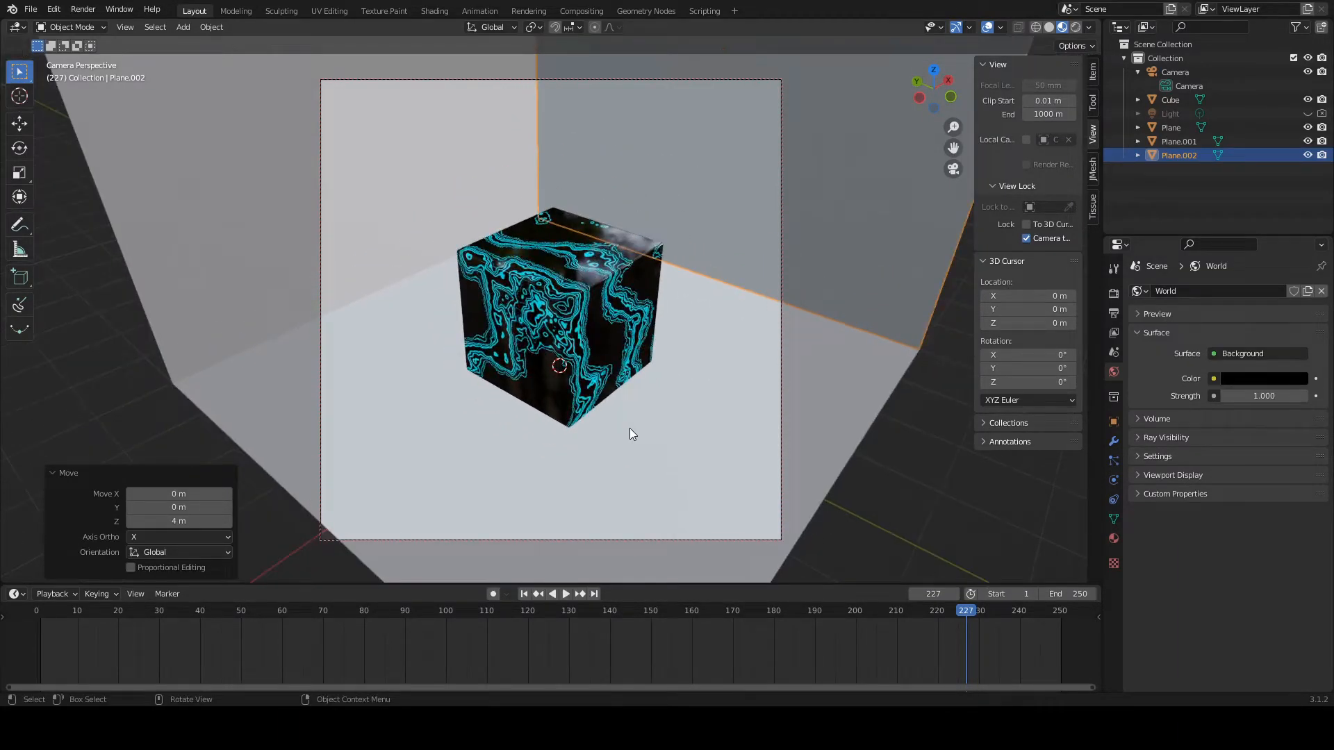
middle_drag(578, 386, 572, 389)
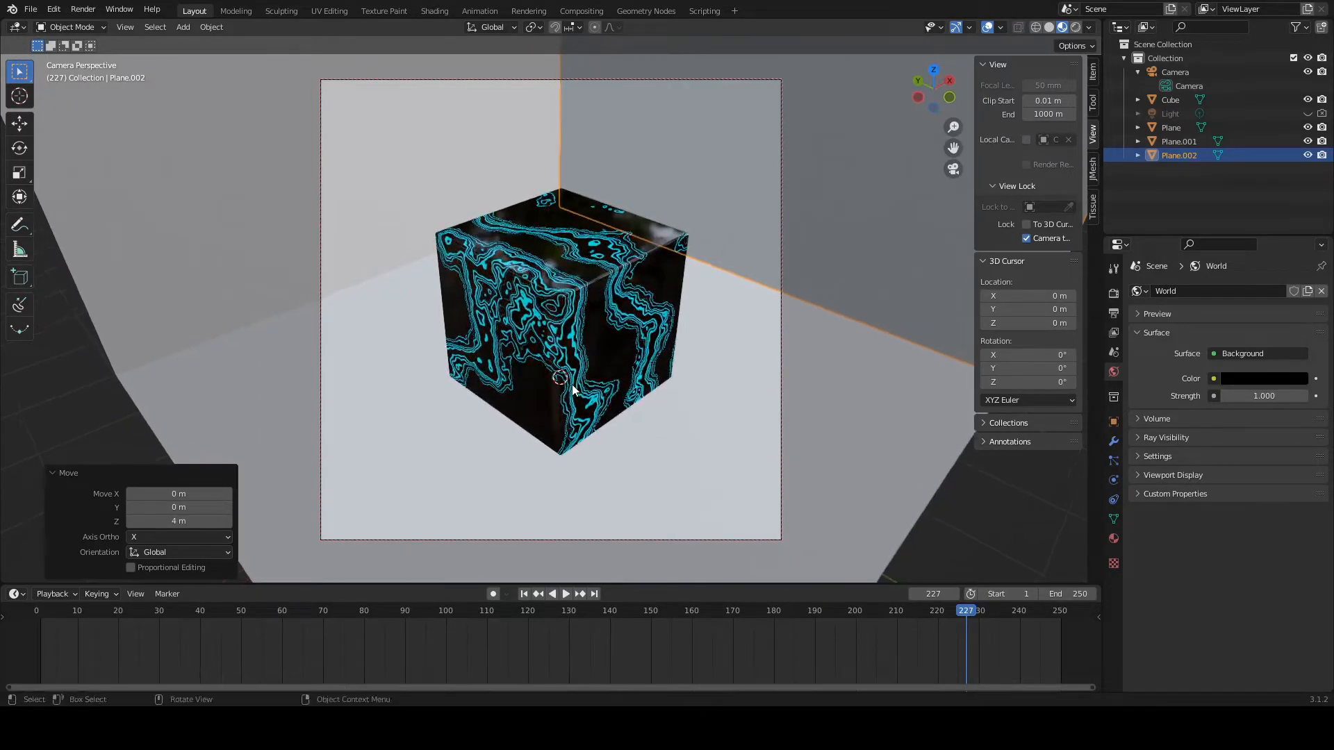
click(1075, 27)
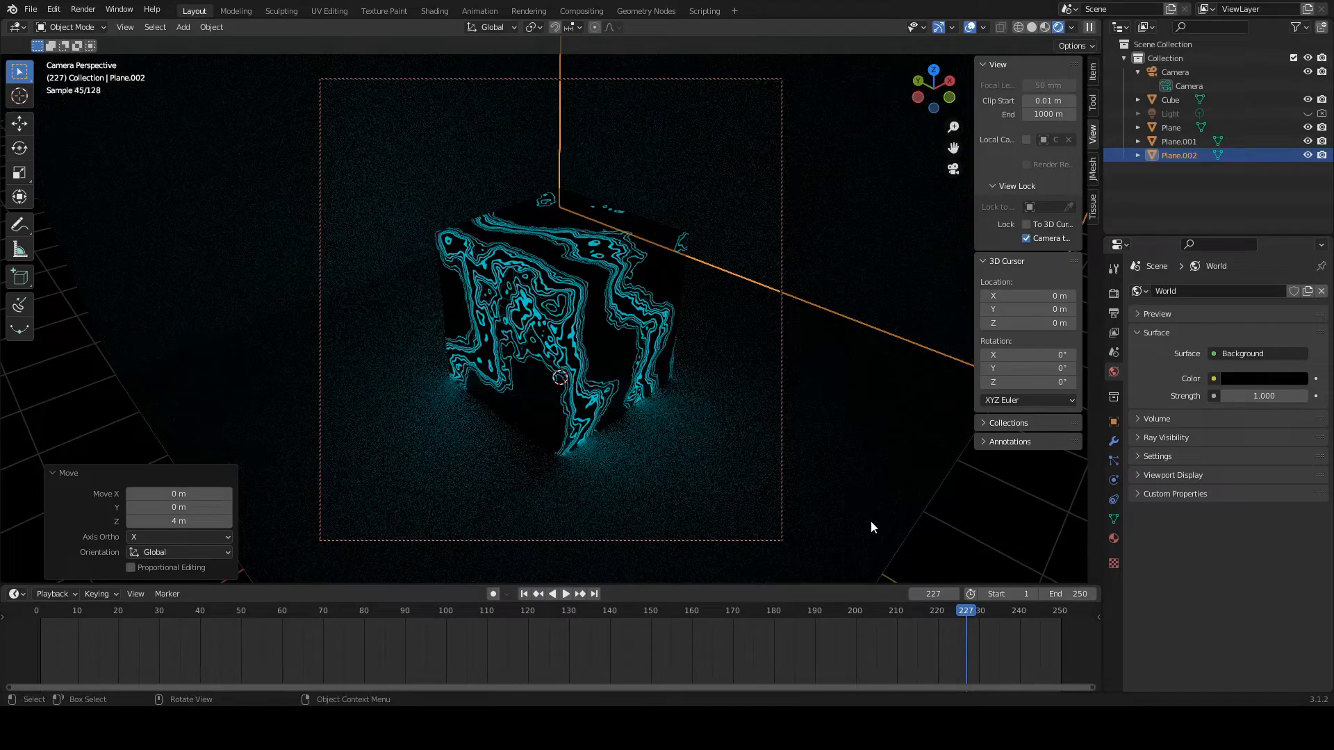
click(824, 537)
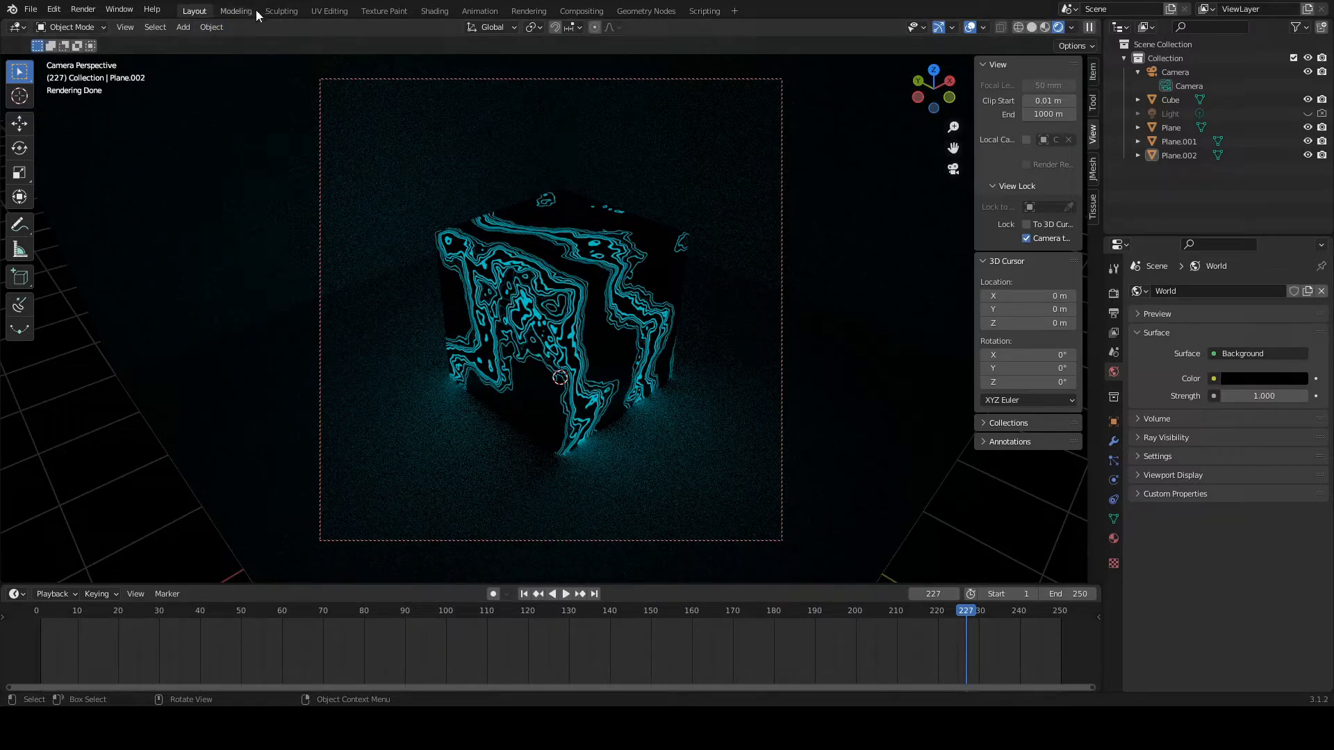
Step: Go back to frame 1 and set the animation's end frame to 120
drag(966, 615, 41, 639)
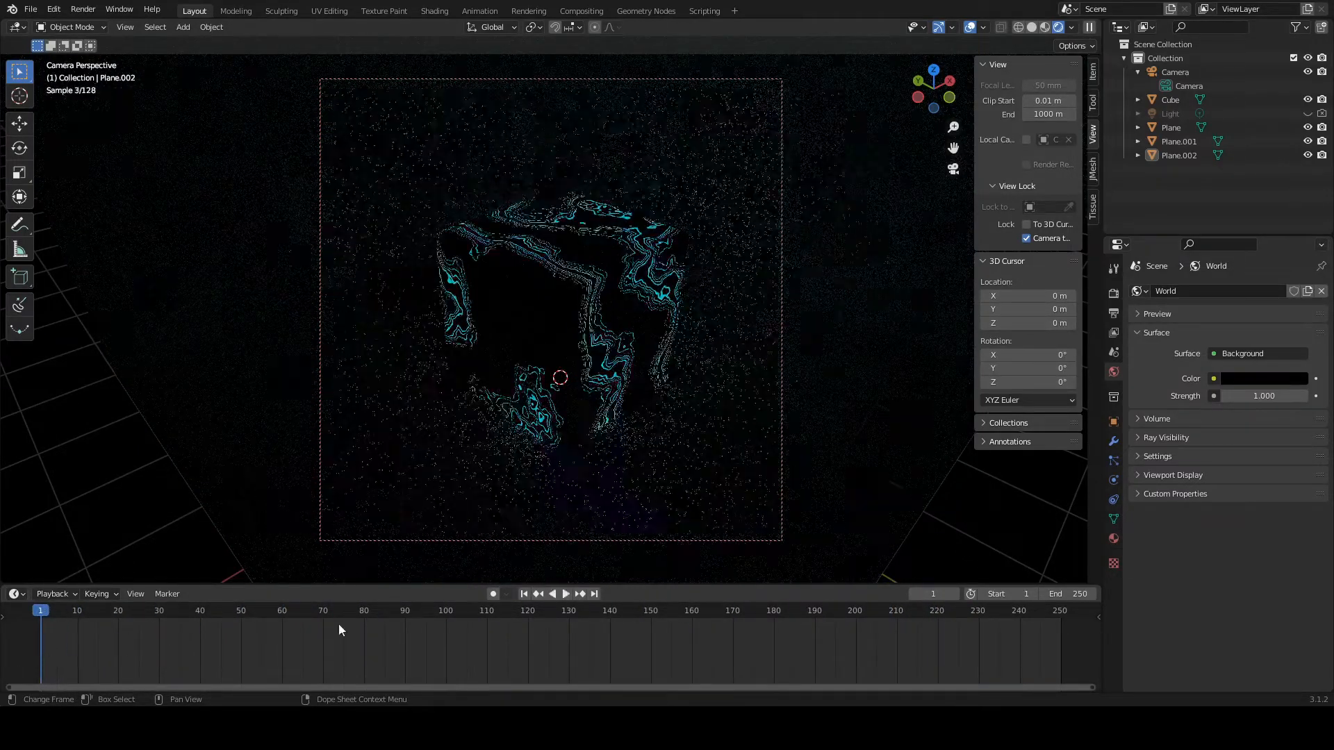
click(1065, 595)
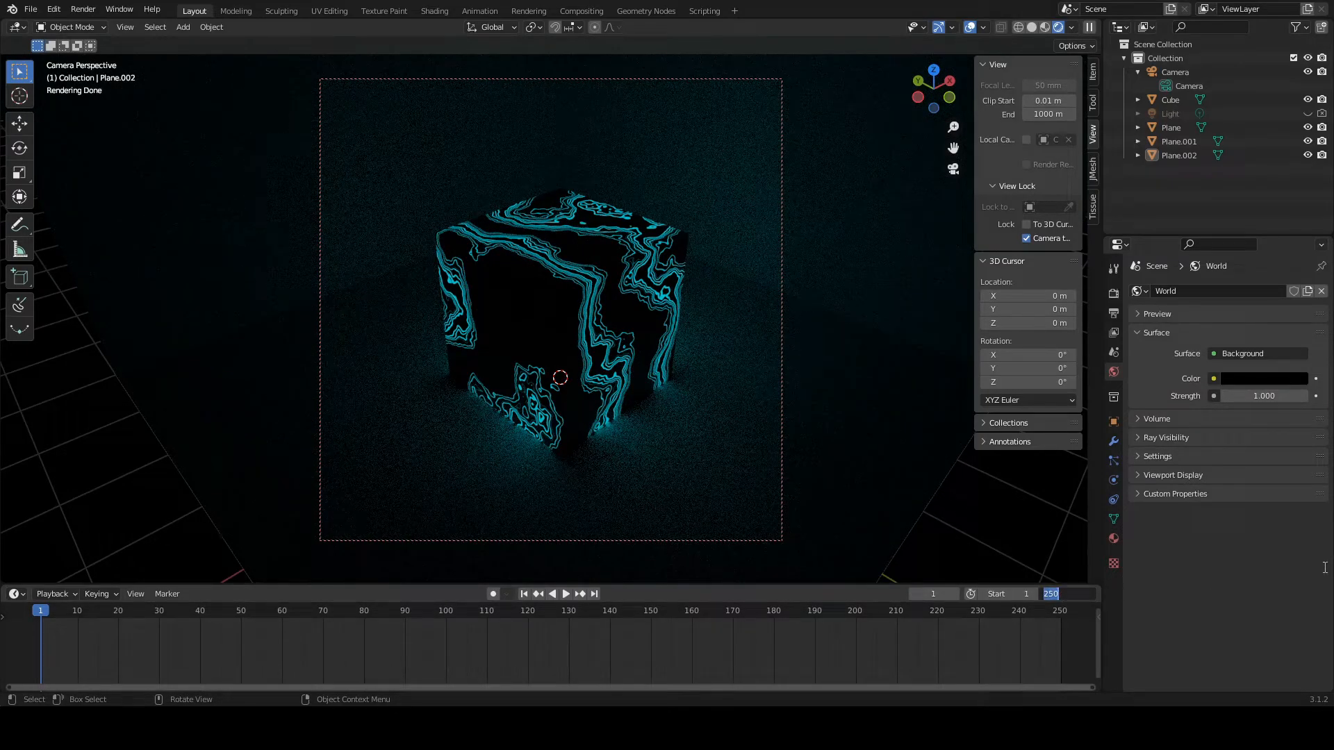
text(12)
key(Return)
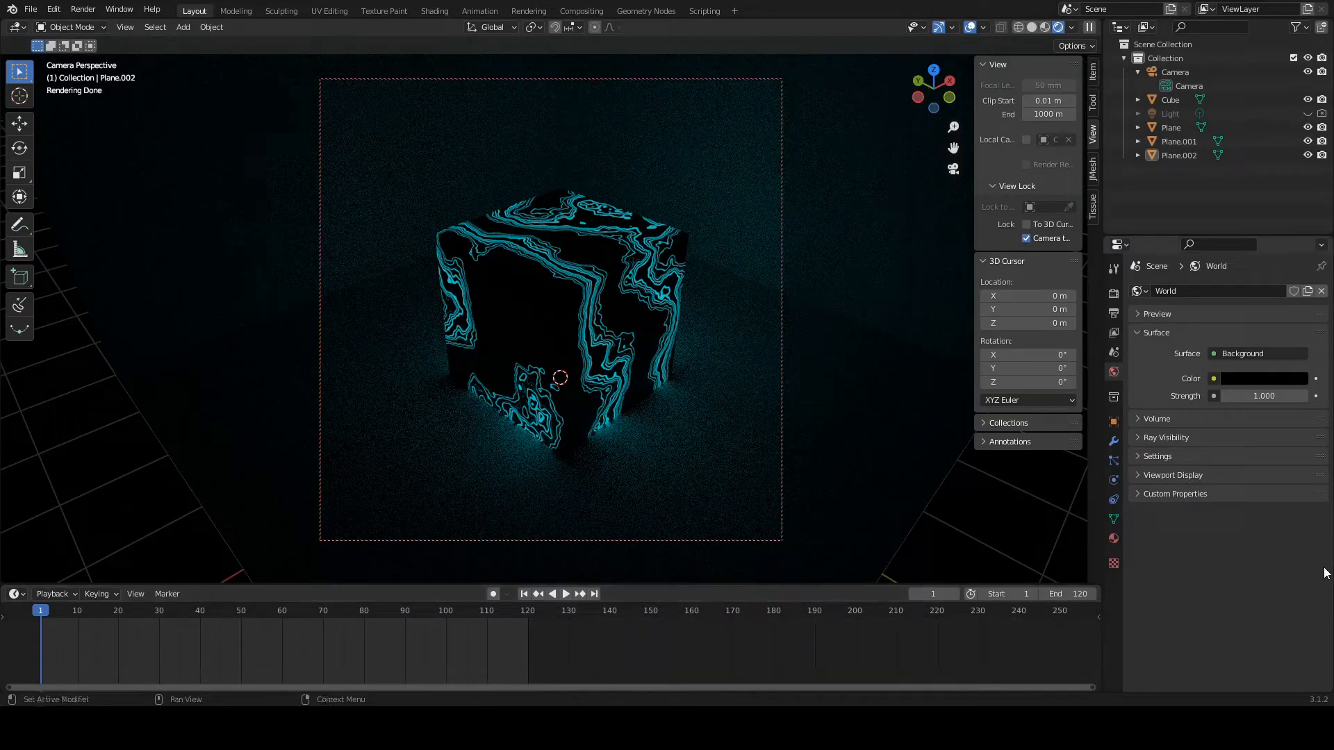
Step: Play back the vein animation through the camera in Material Preview shading
key(space)
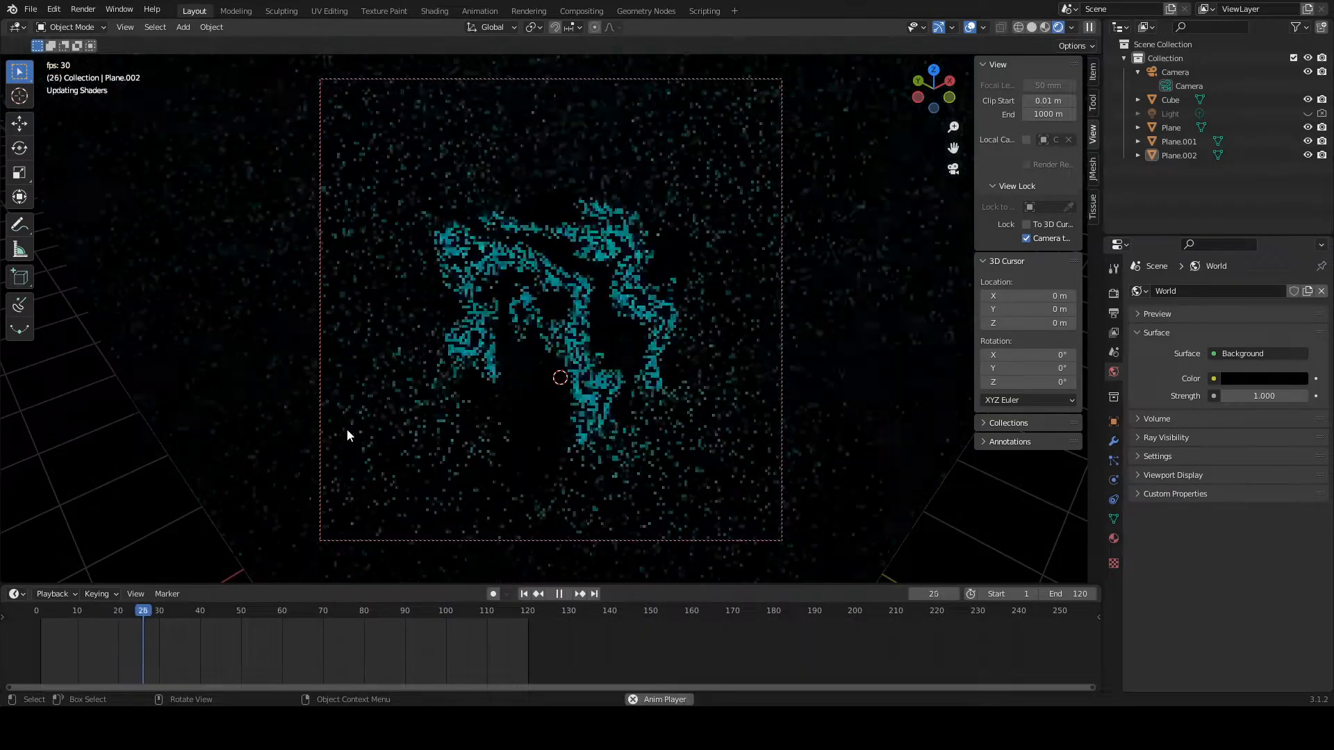
click(1033, 27)
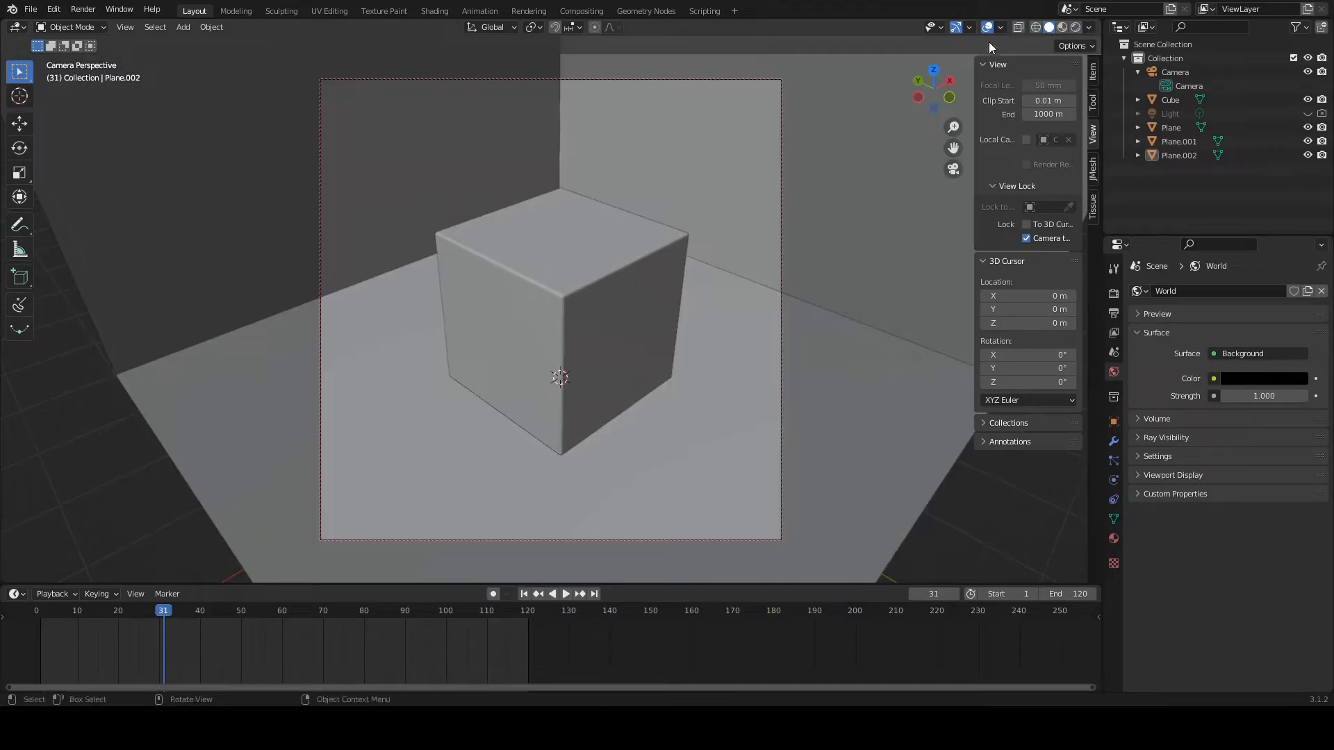
click(1062, 27)
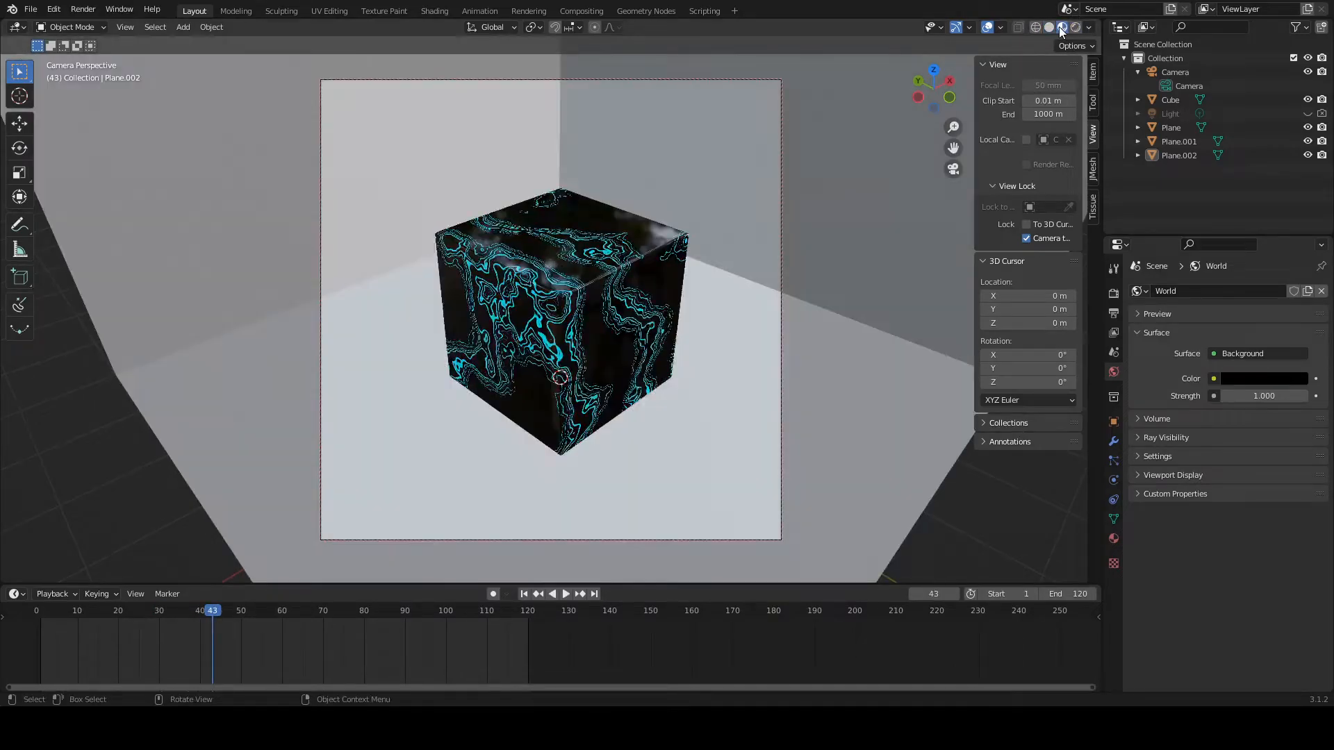
key(space)
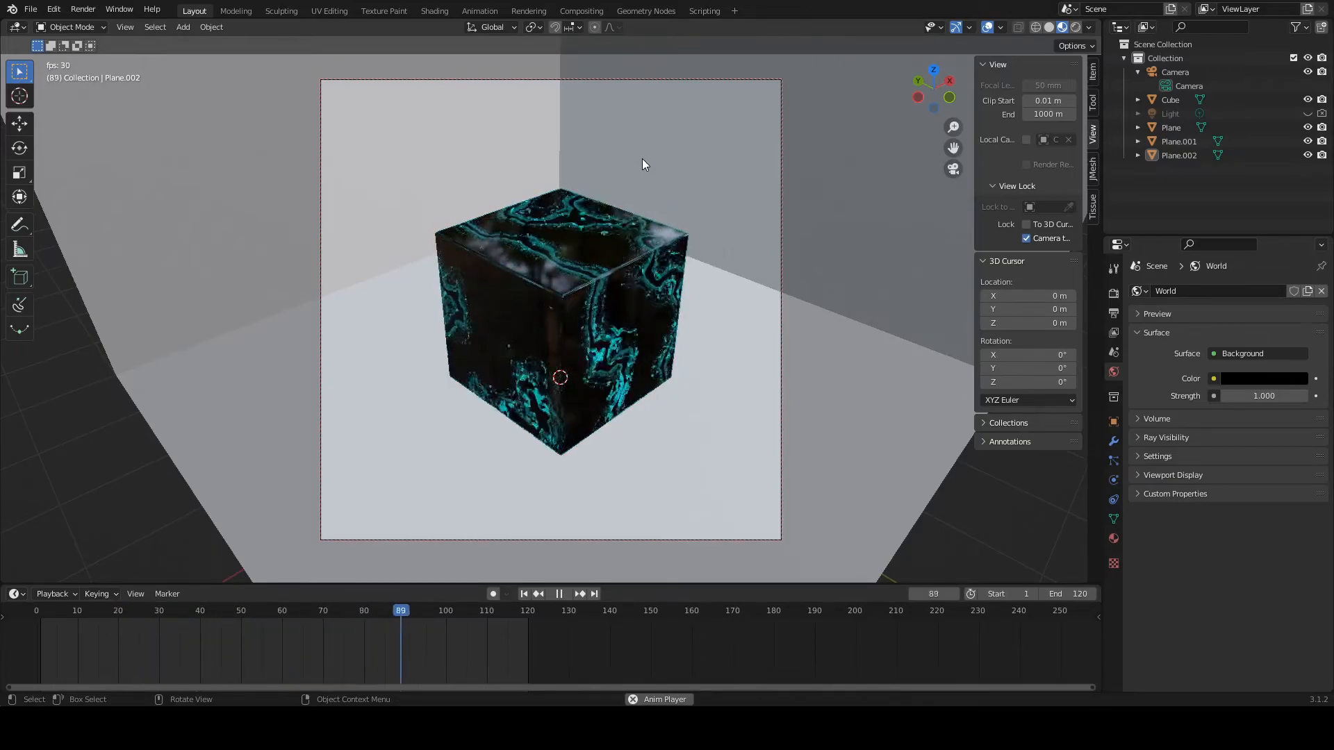
key(space)
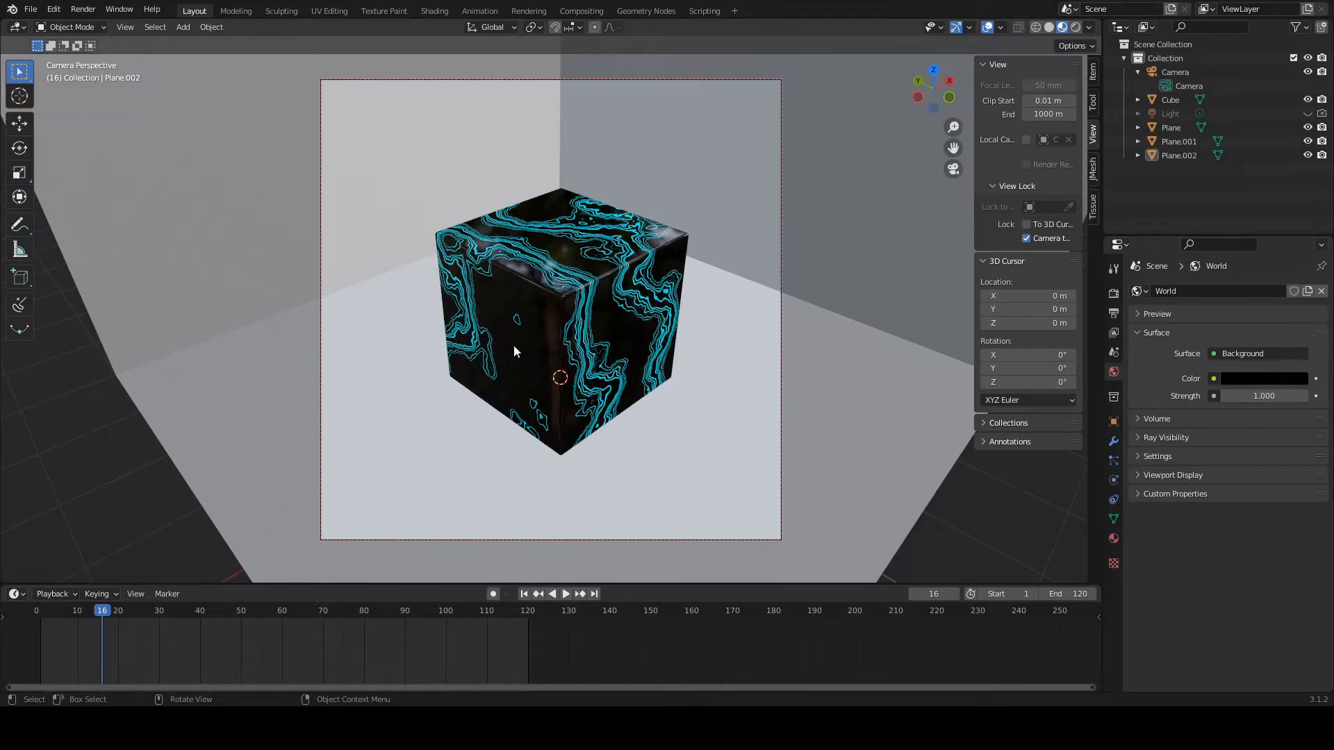
Step: Render the cube animation
click(82, 10)
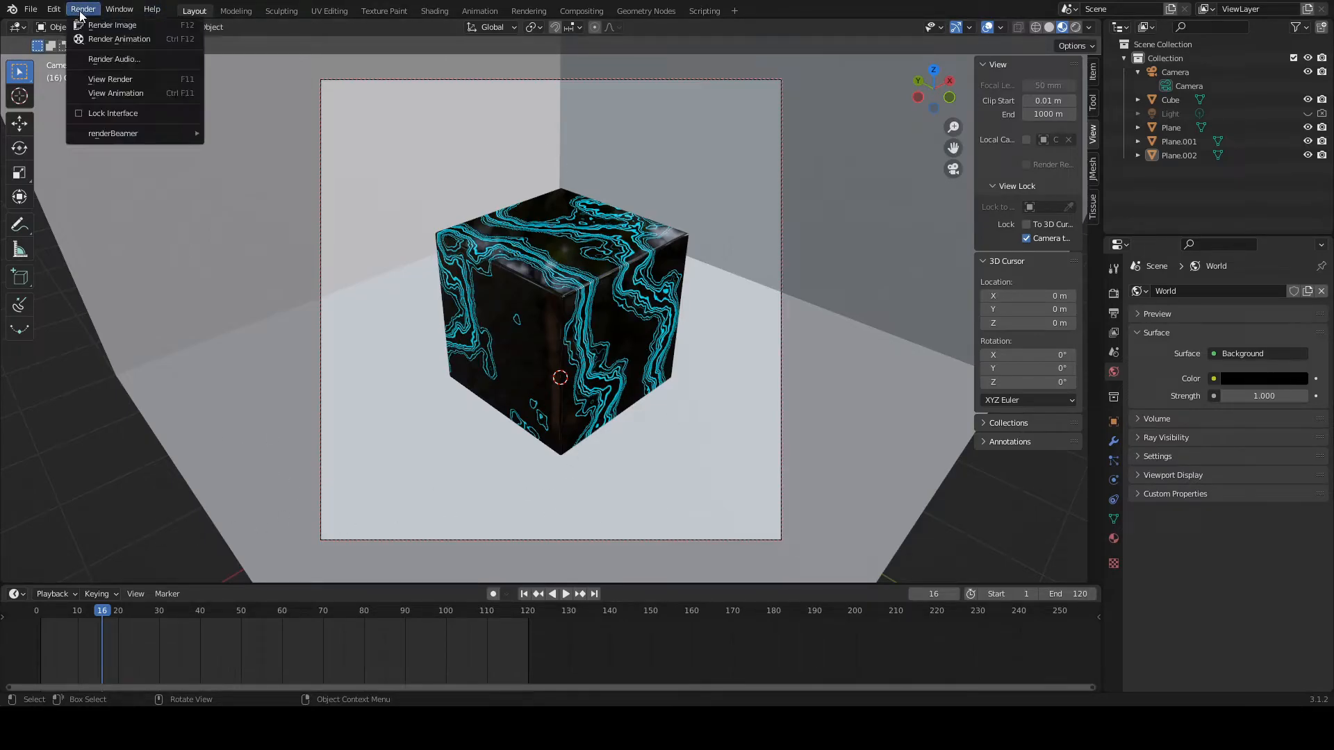
click(114, 40)
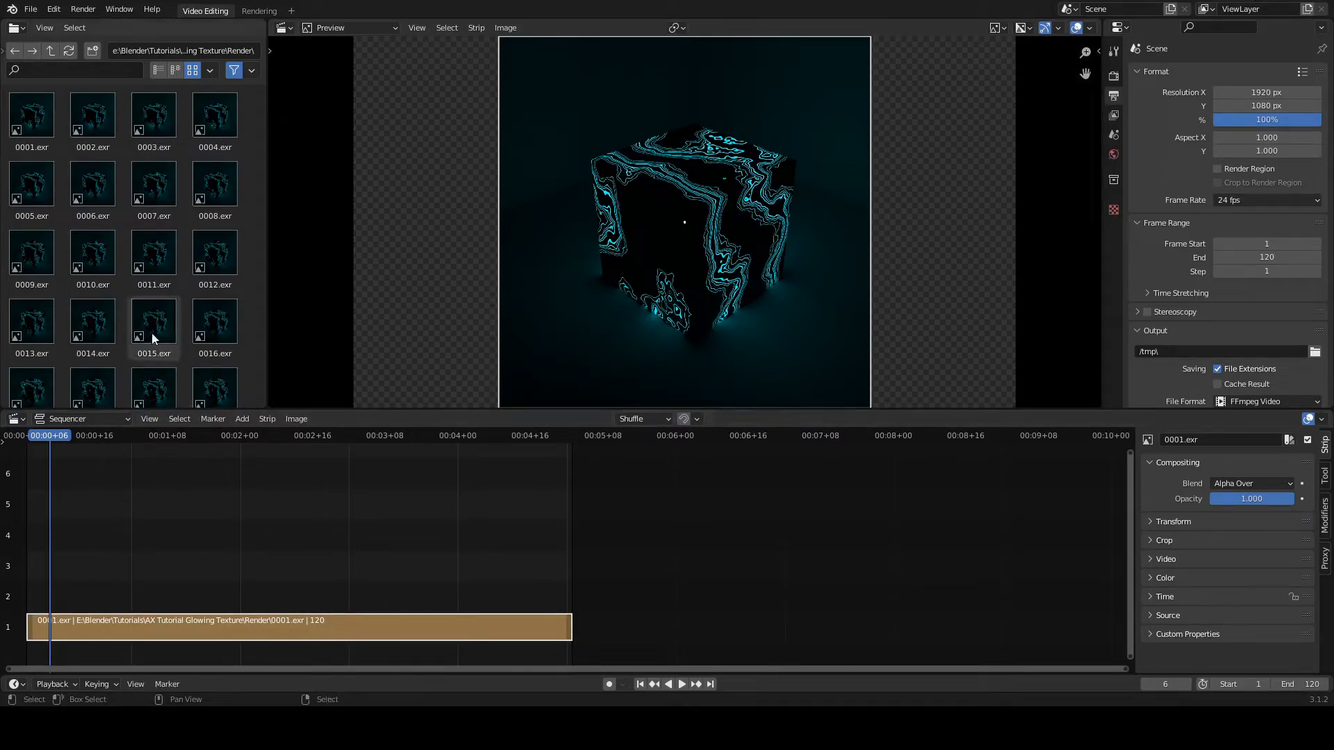
click(31, 9)
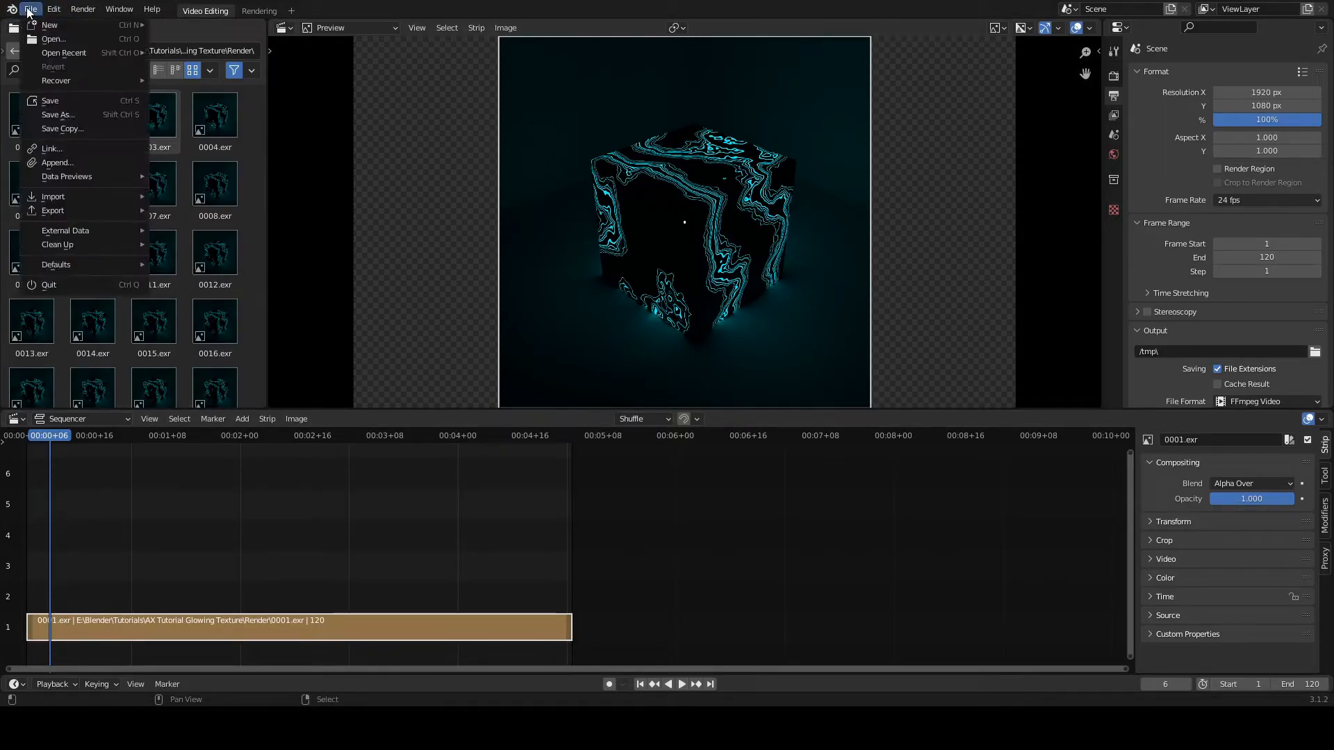
mouse_move(51, 28)
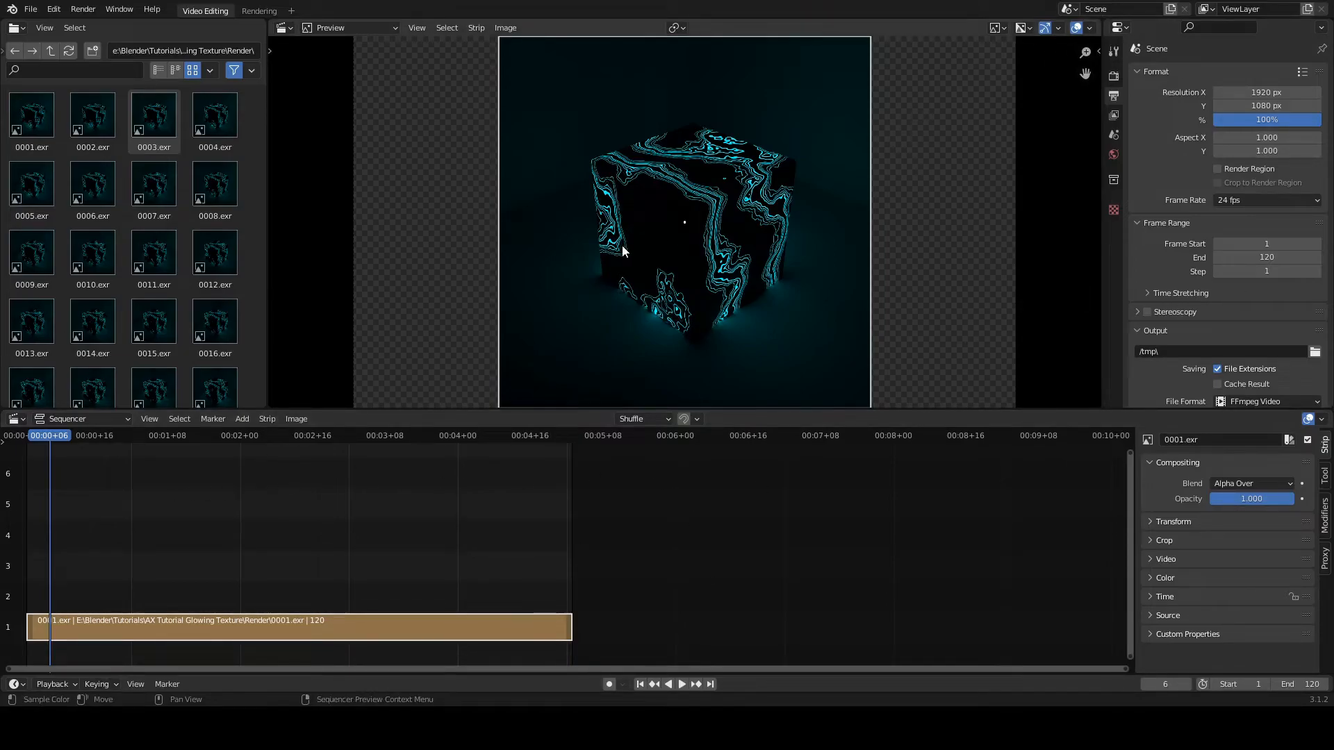
click(241, 420)
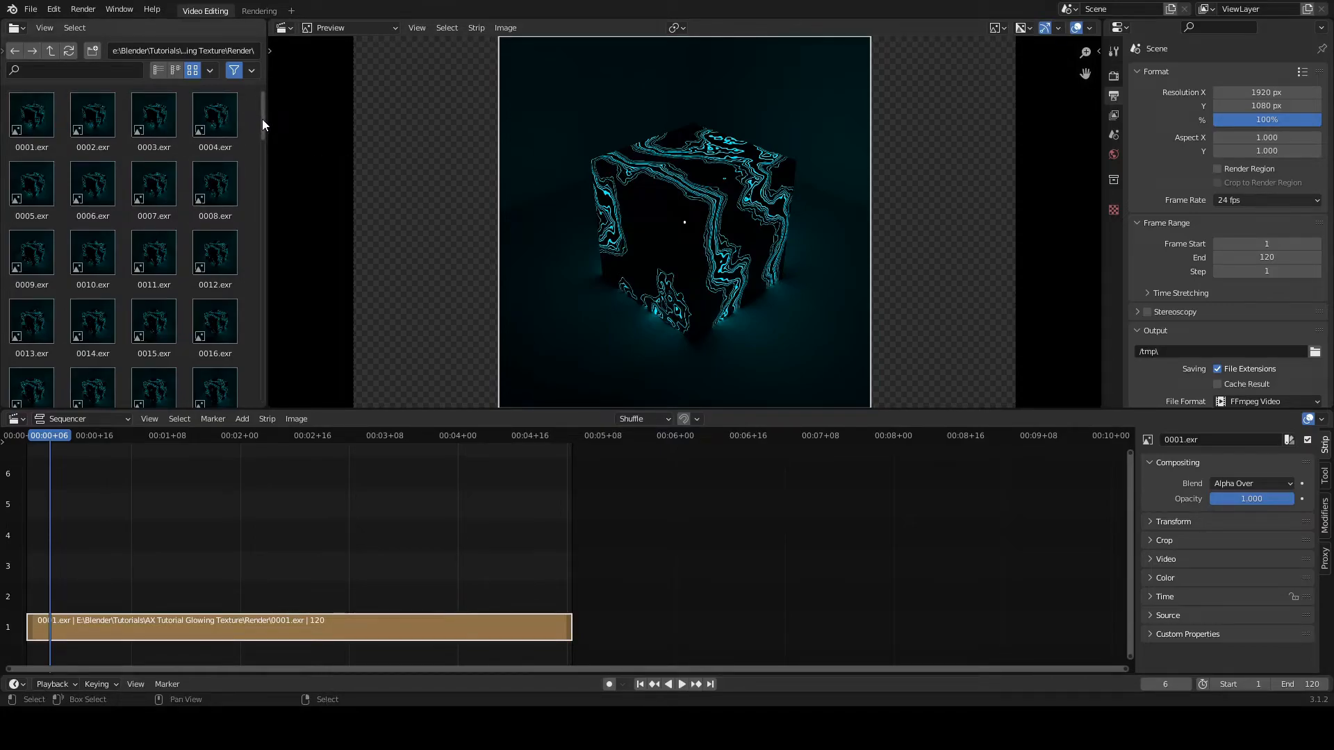
mouse_move(262, 118)
mouse_down()
mouse_move(274, 409)
mouse_move(289, 223)
mouse_move(281, 111)
mouse_up()
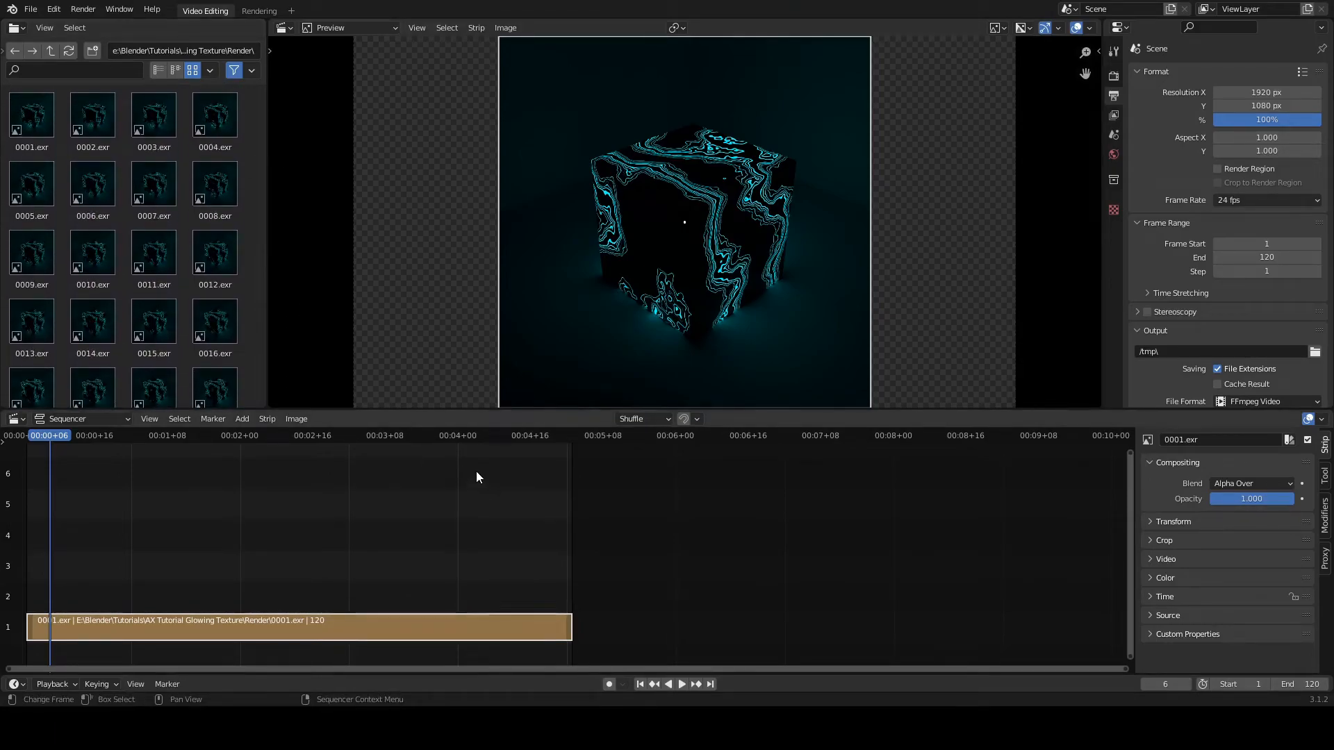
Step: Play the rendered EXR image sequence from its start in the video sequencer
drag(48, 435, 32, 441)
key(space)
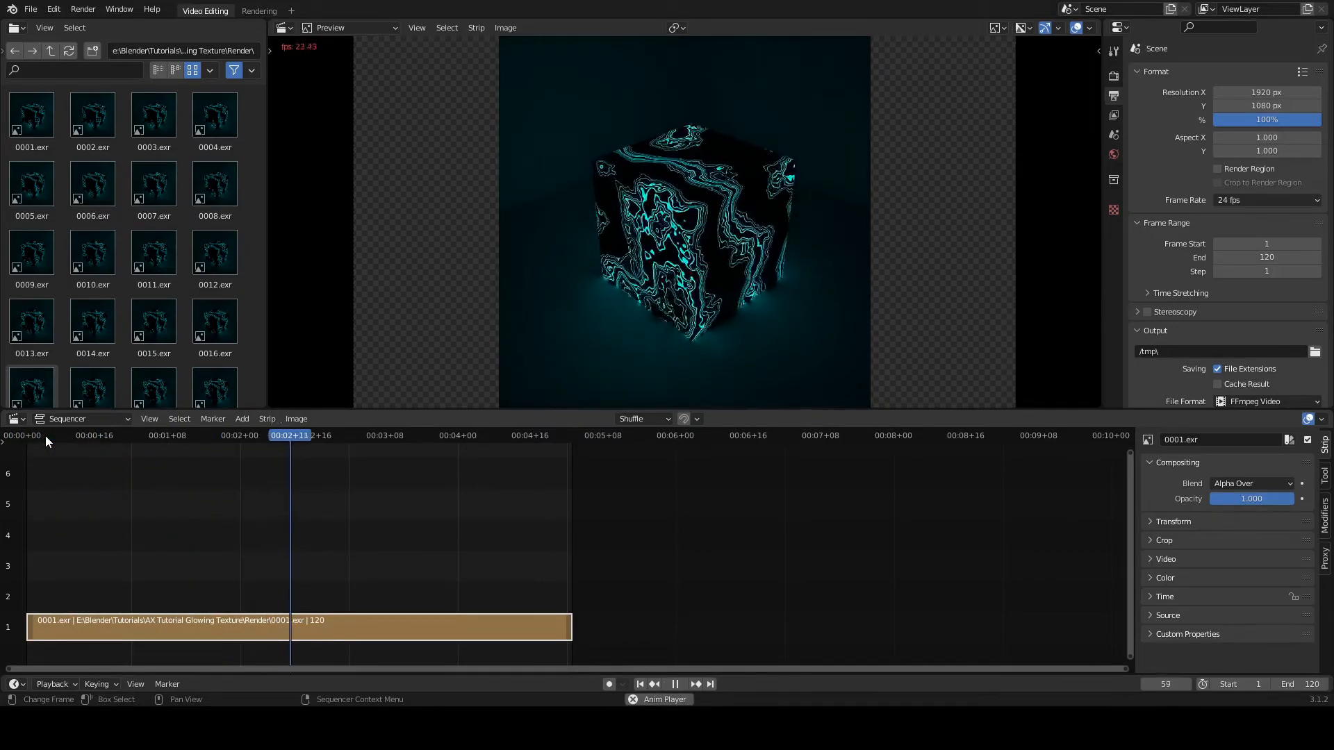
key(space)
Step: Set the video project's frame rate to 30 fps and its output path to the tutorial's Render folder
click(82, 9)
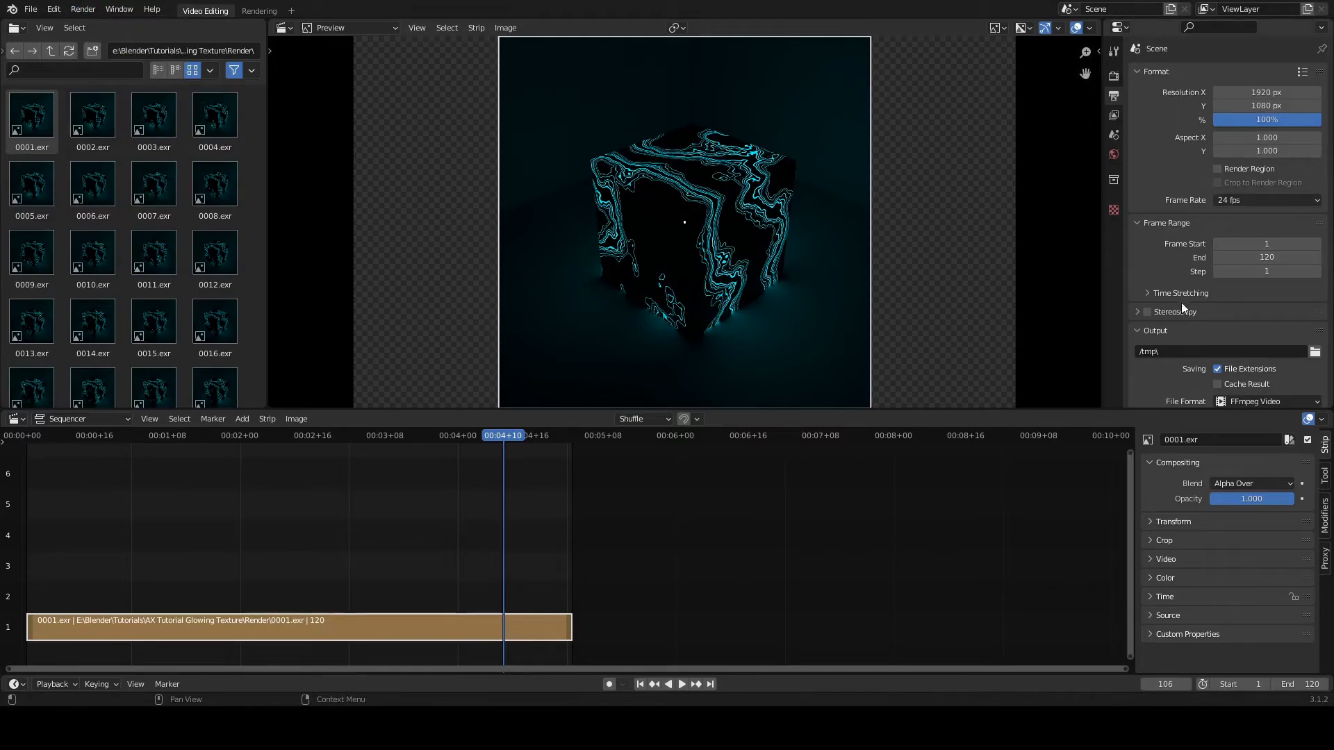
click(1234, 201)
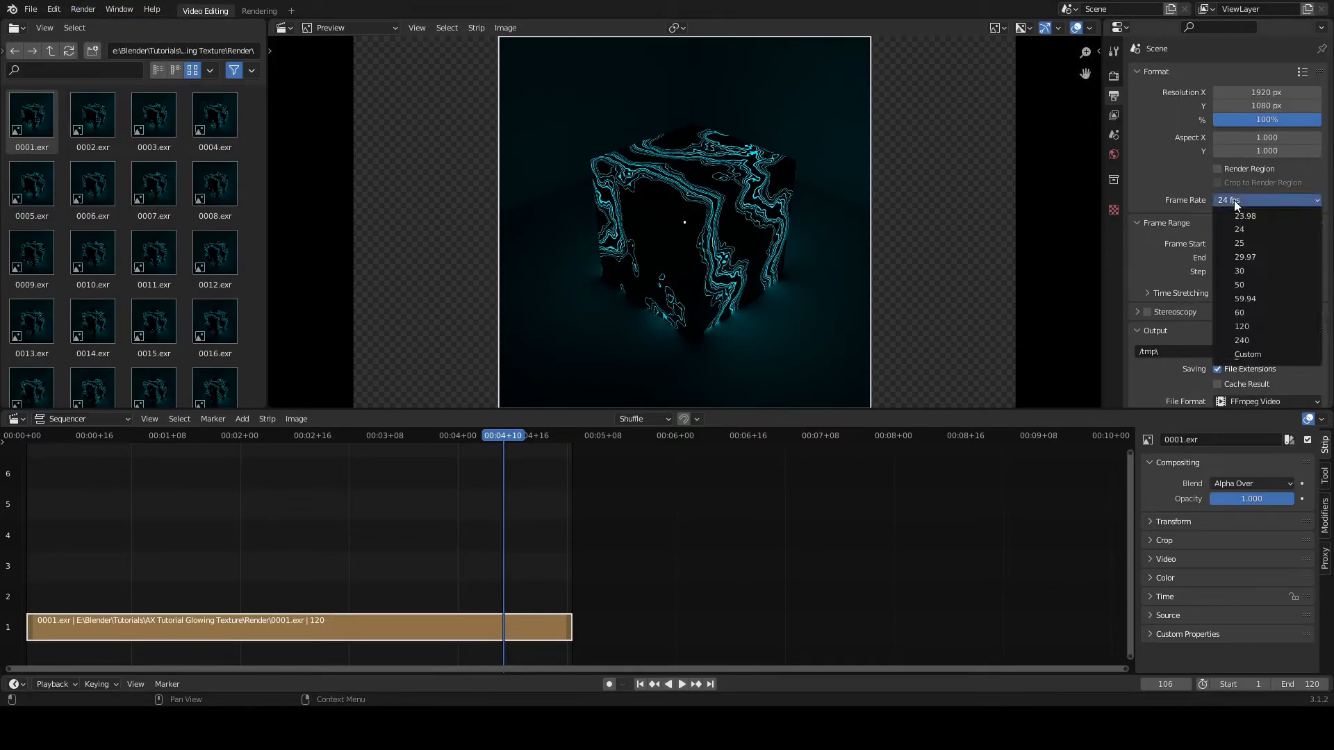
click(1242, 271)
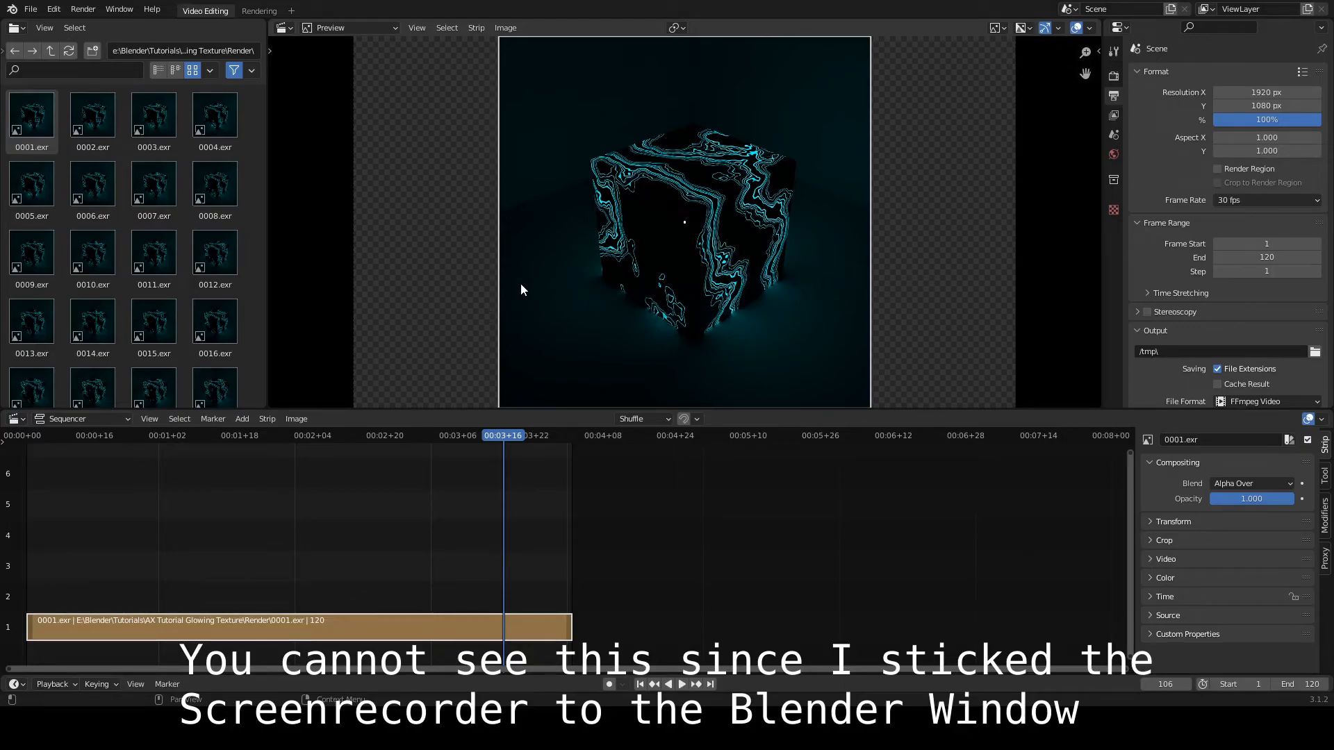
click(902, 500)
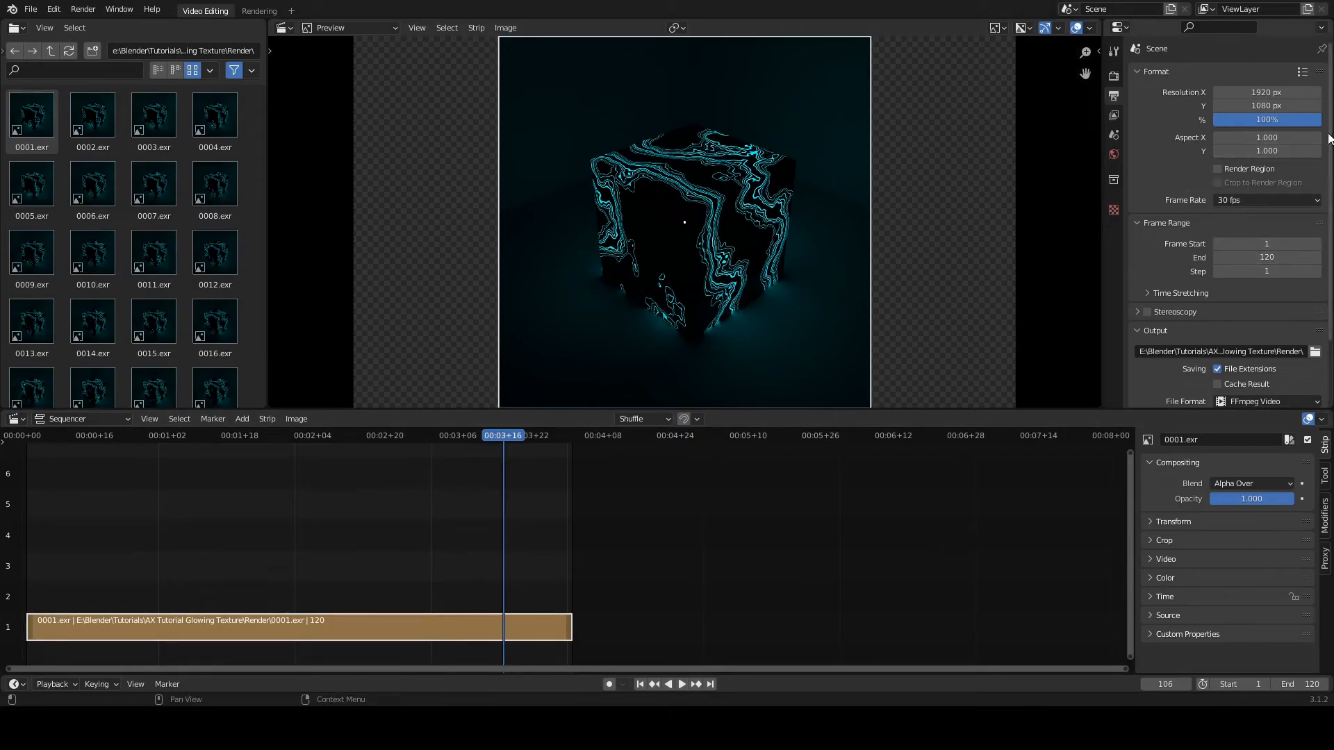
Step: Set the output quality of the FFmpeg video's H.264 encoding to Perceptually Lossless
scroll(1330, 158, down, 3)
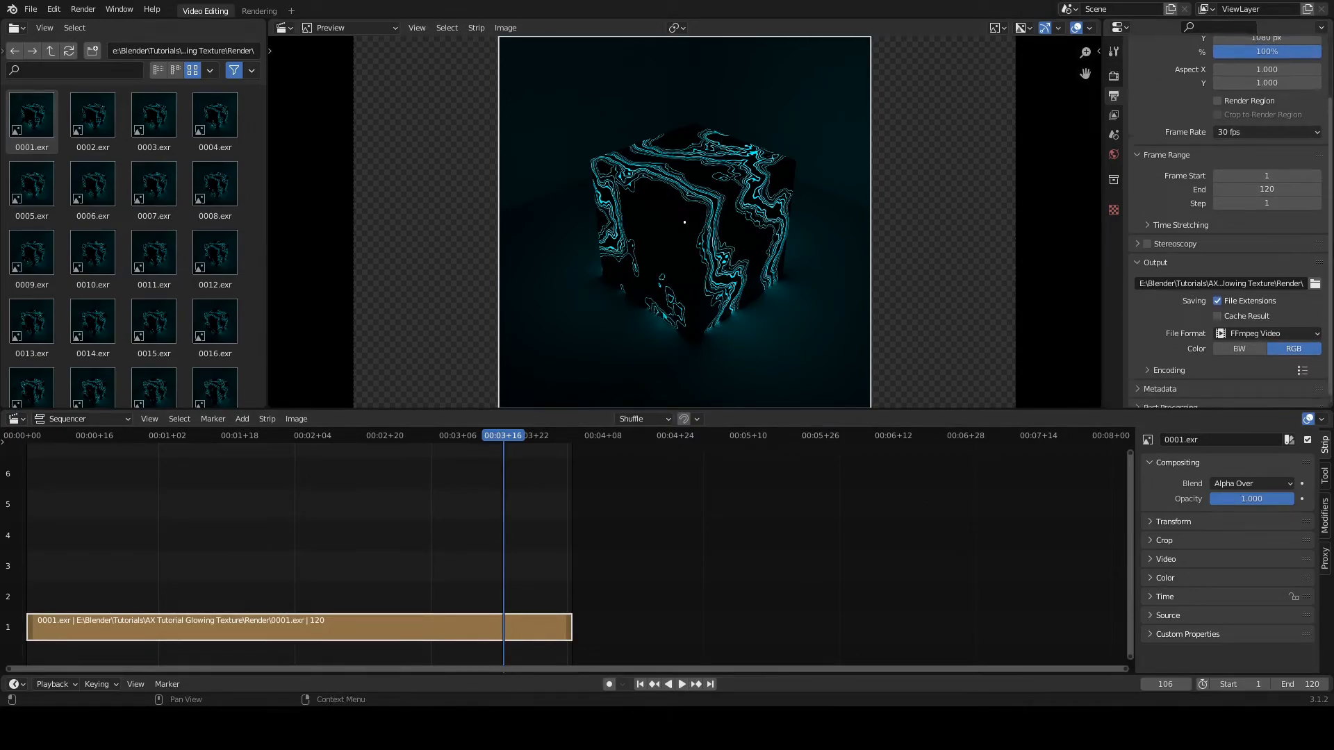
scroll(1331, 158, up, 3)
scroll(1270, 302, down, 4)
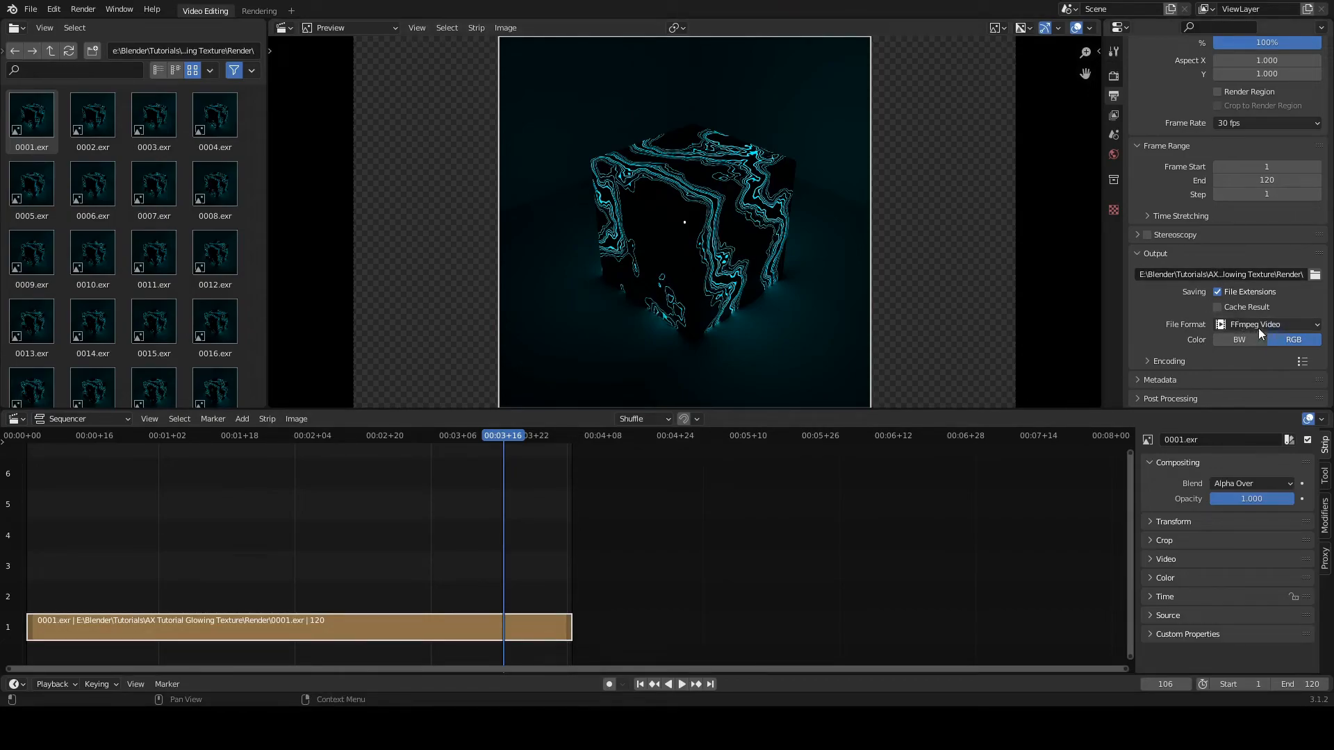
click(1145, 359)
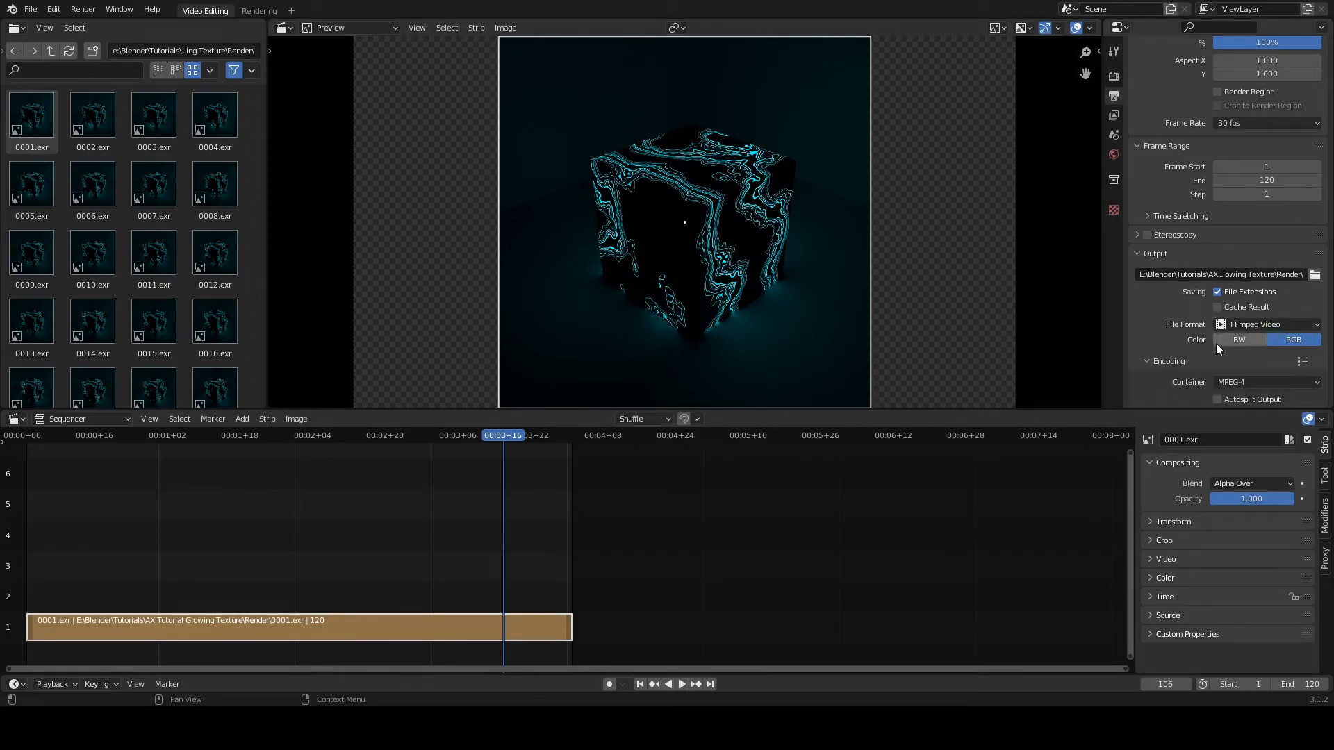
scroll(1251, 299, down, 4)
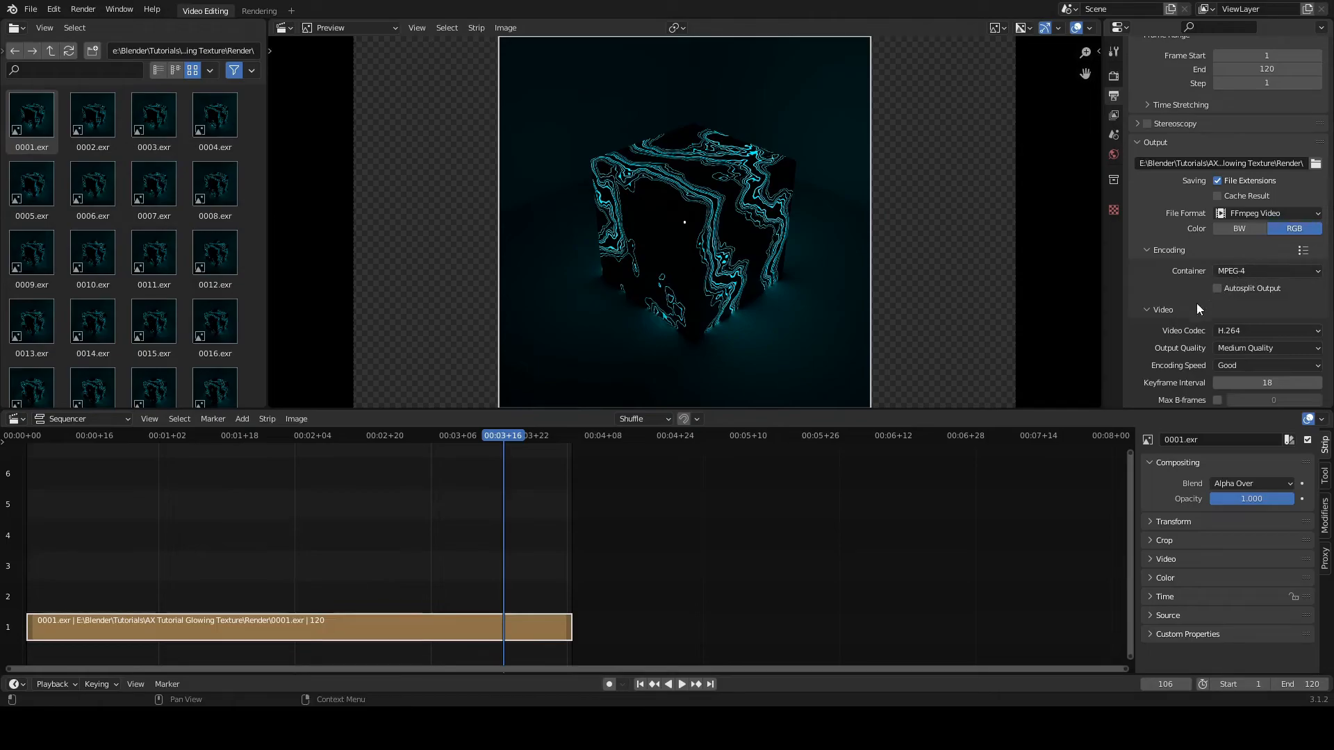
click(1231, 348)
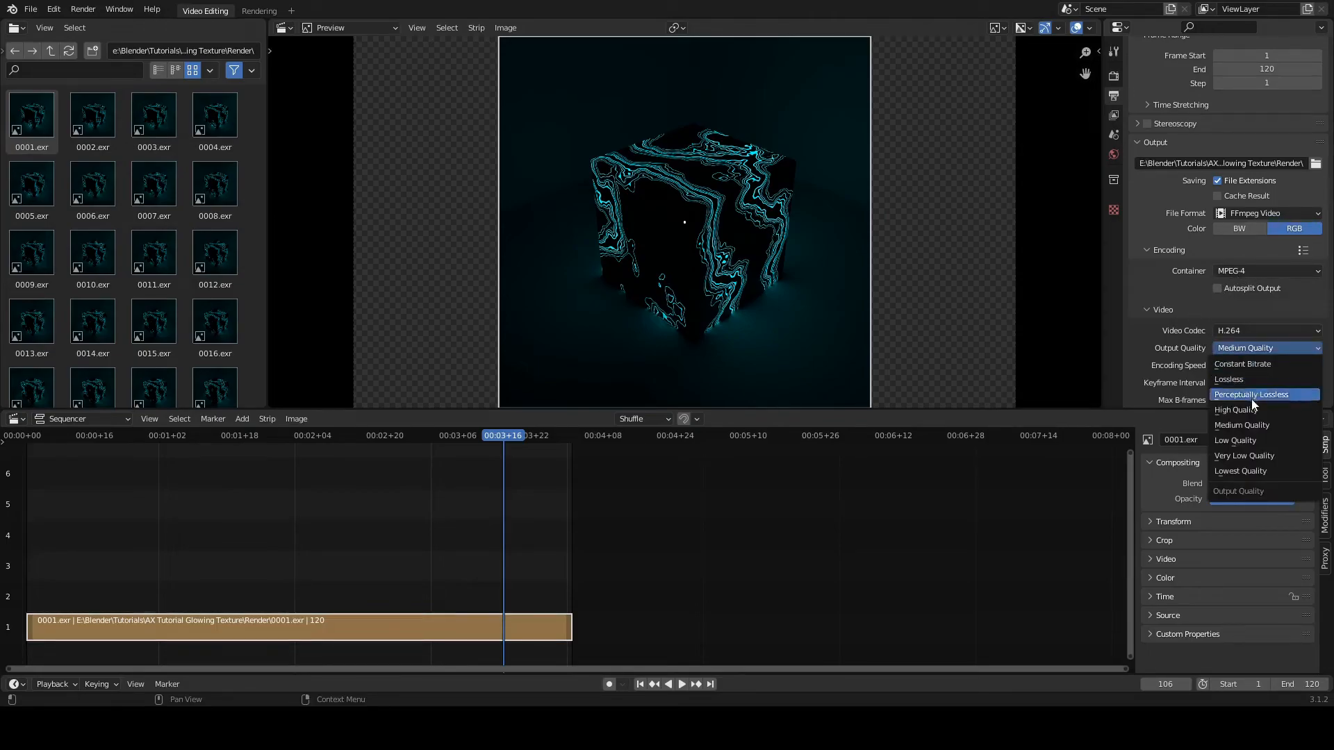
click(1272, 393)
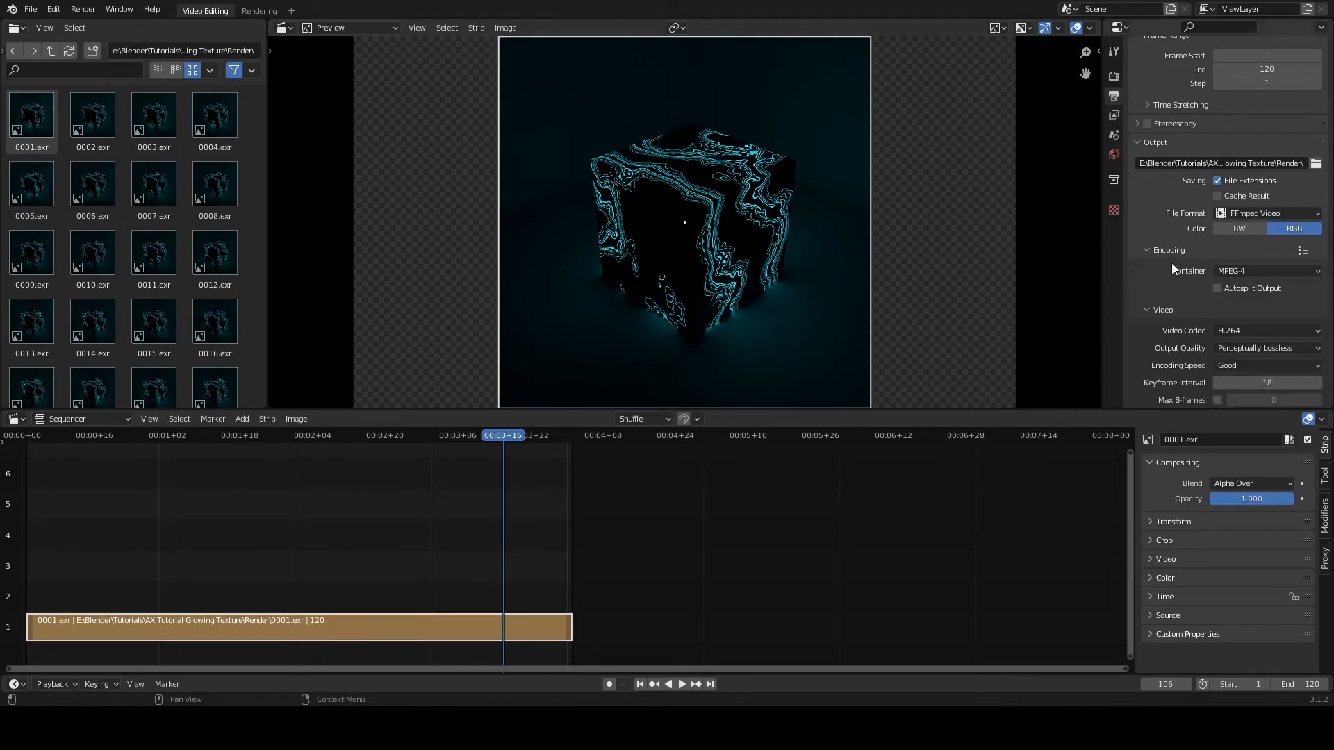
scroll(1172, 263, down, 4)
scroll(1173, 261, up, 10)
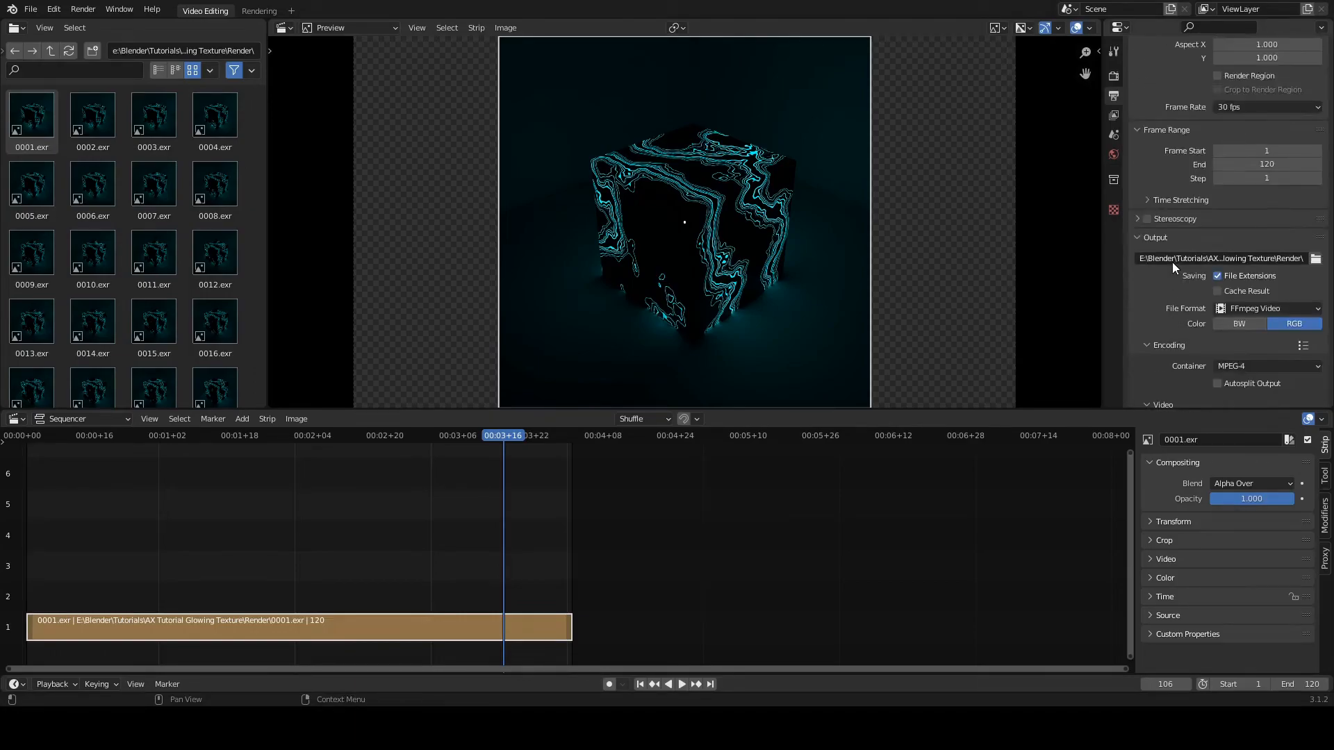
Step: Render the image sequence as a video file
click(32, 10)
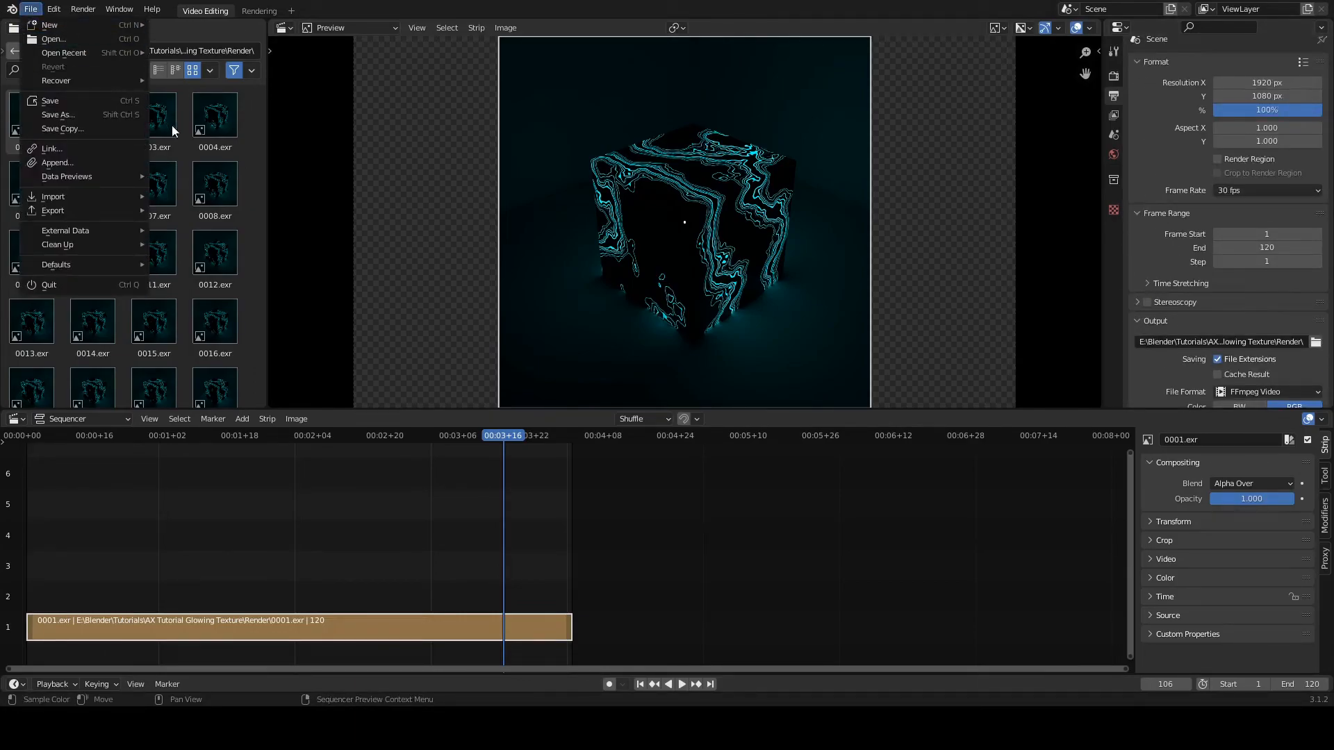
mouse_move(83, 9)
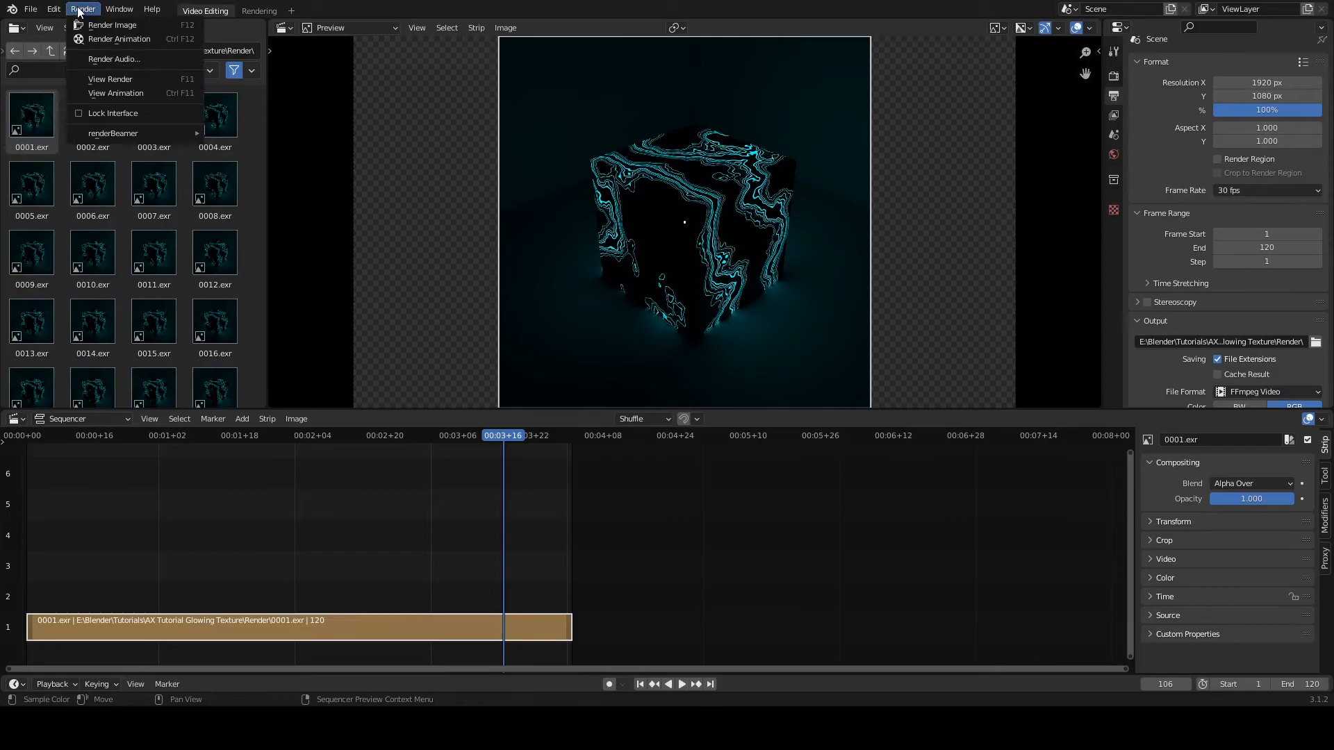
click(102, 39)
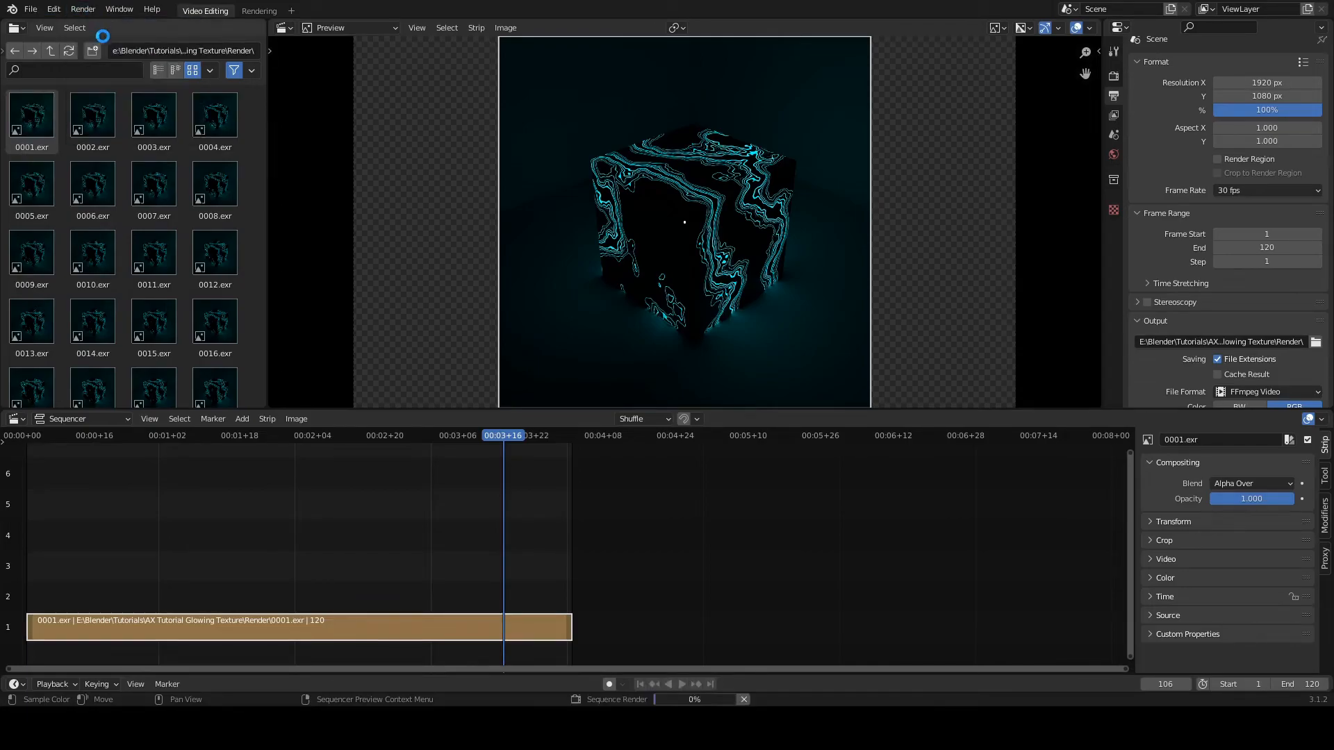